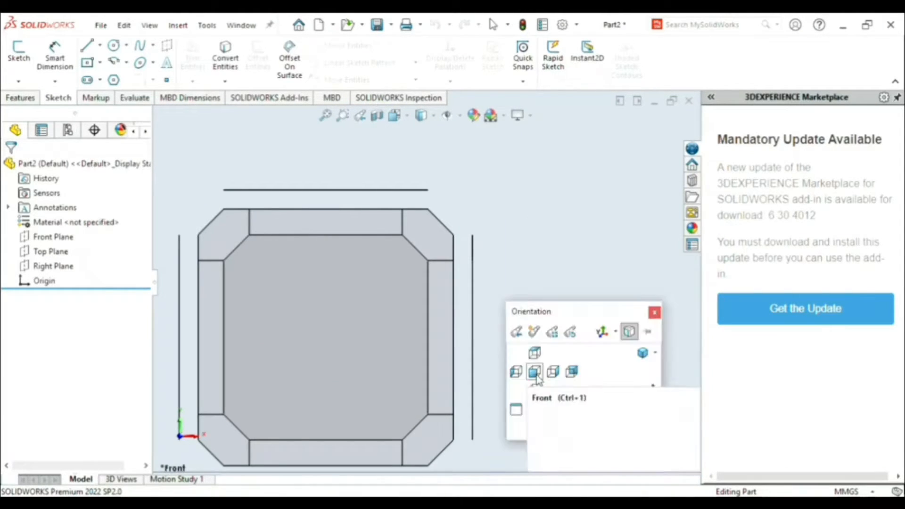
- Sketch two construction lines from the origin on the Front Plane: a vertical one about 45 mm up and a horizontal one about 52 mm left
left_click(537, 372)
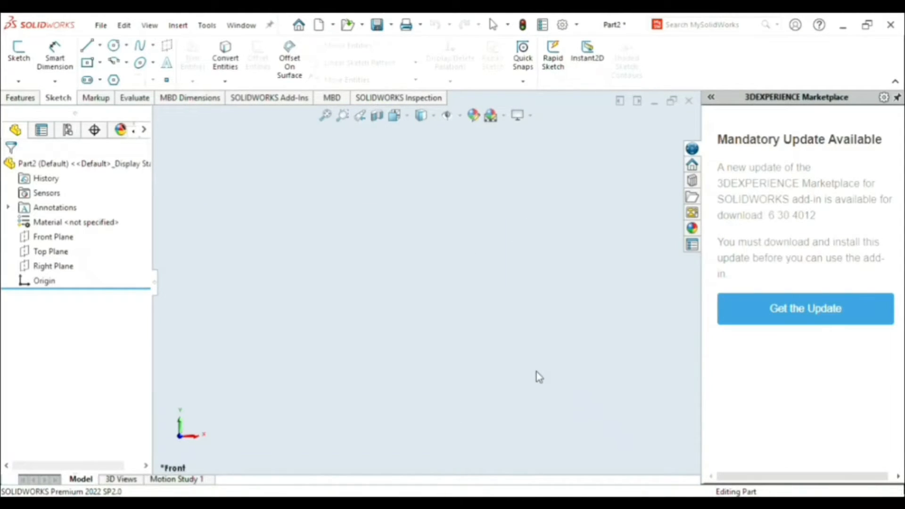
left_click(88, 45)
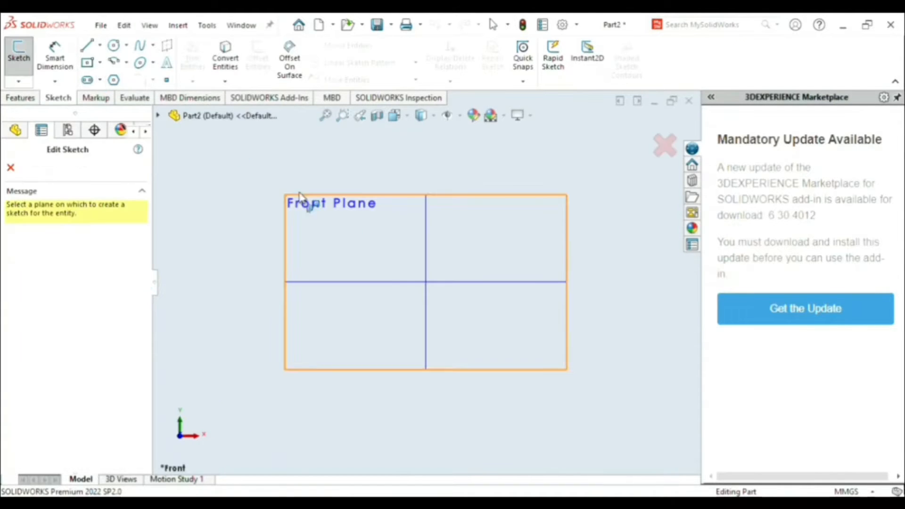
left_click(384, 229)
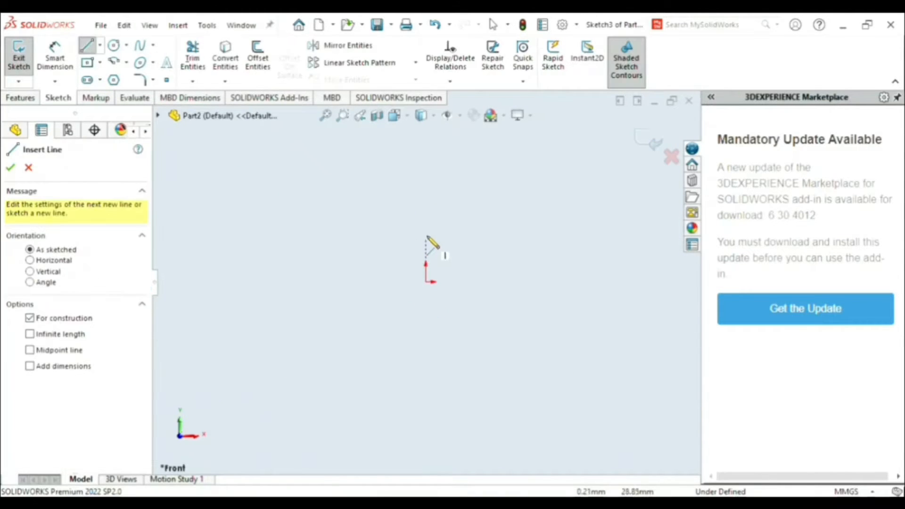
left_click(425, 215)
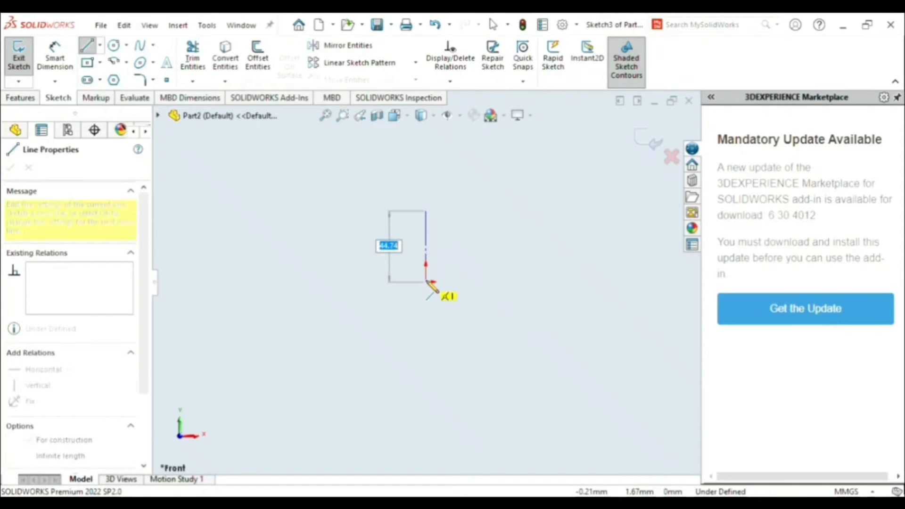
left_click(426, 282)
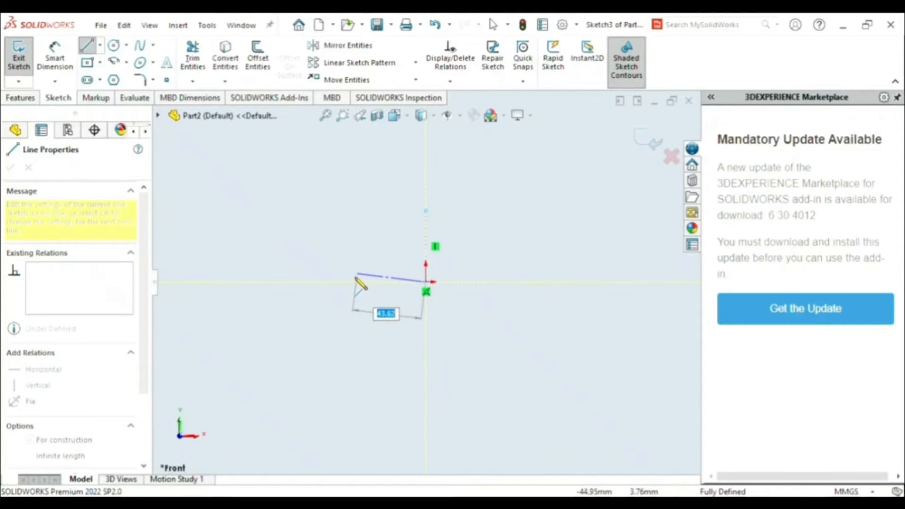
left_click(349, 282)
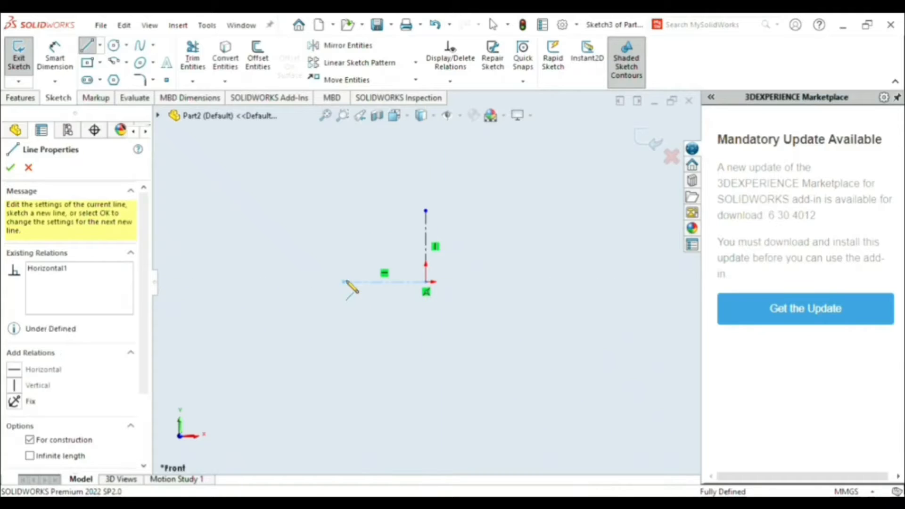
scroll(401, 244, "down", 2)
key("Escape")
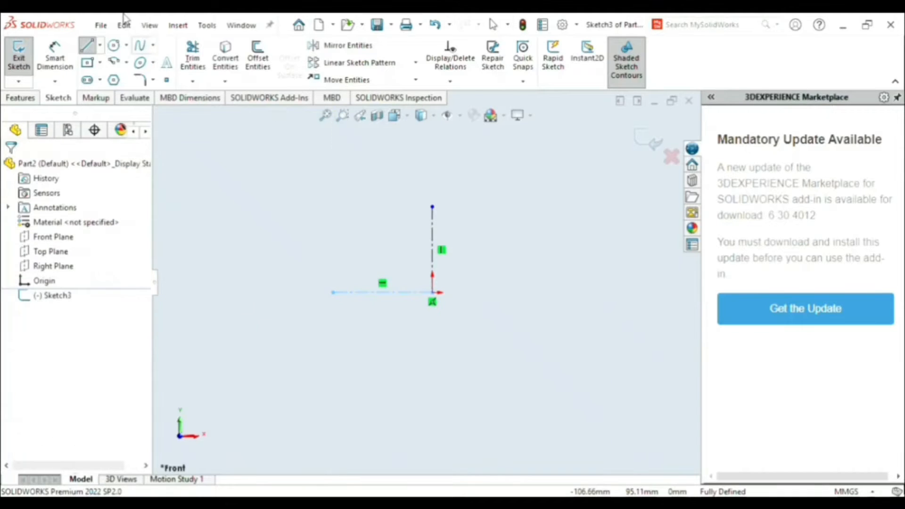
- Sketch a closed tapered profile on the horizontal construction line's free end, with a 5.75 mm base, about 25 mm height and about 3 mm top
left_click(86, 47)
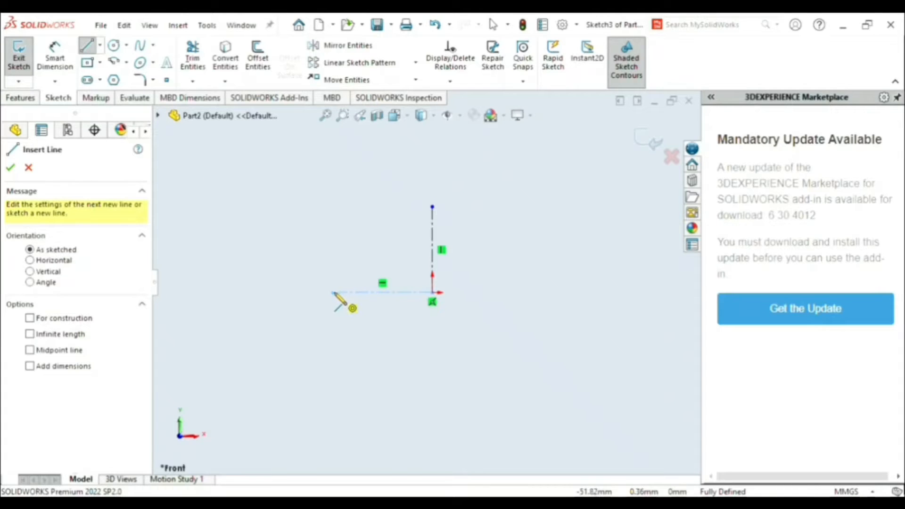
scroll(334, 293, "down", 2)
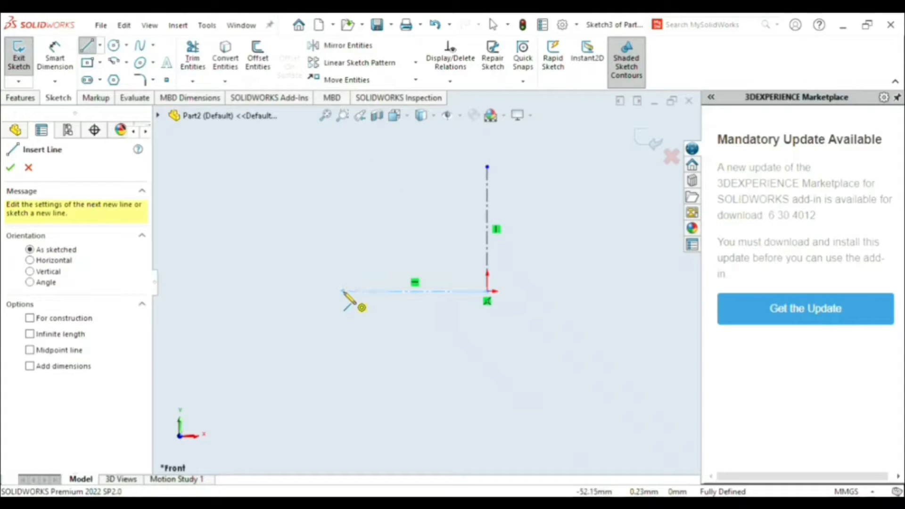
left_click(343, 292)
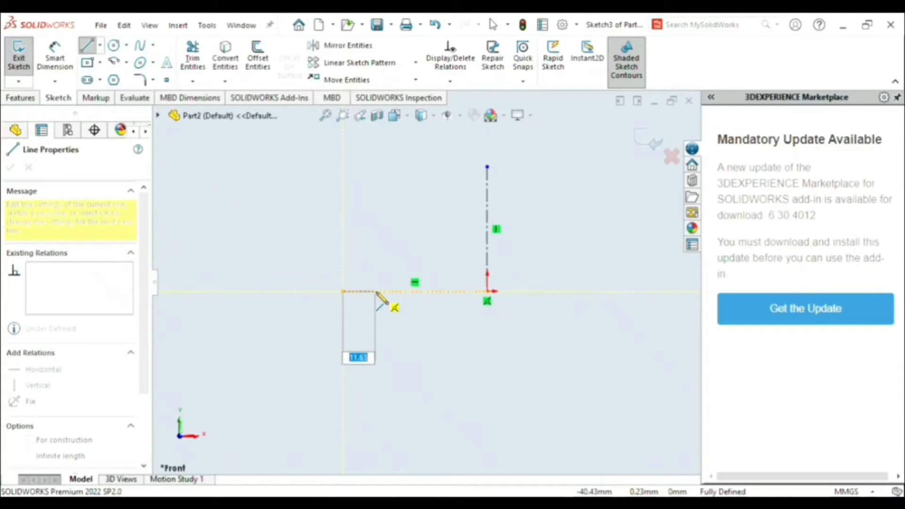
type("5.75")
key("Return")
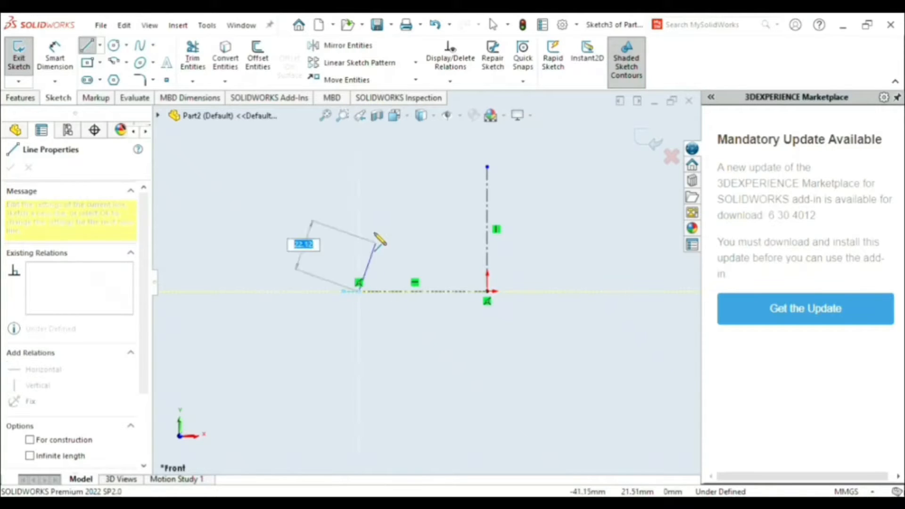
left_click(351, 226)
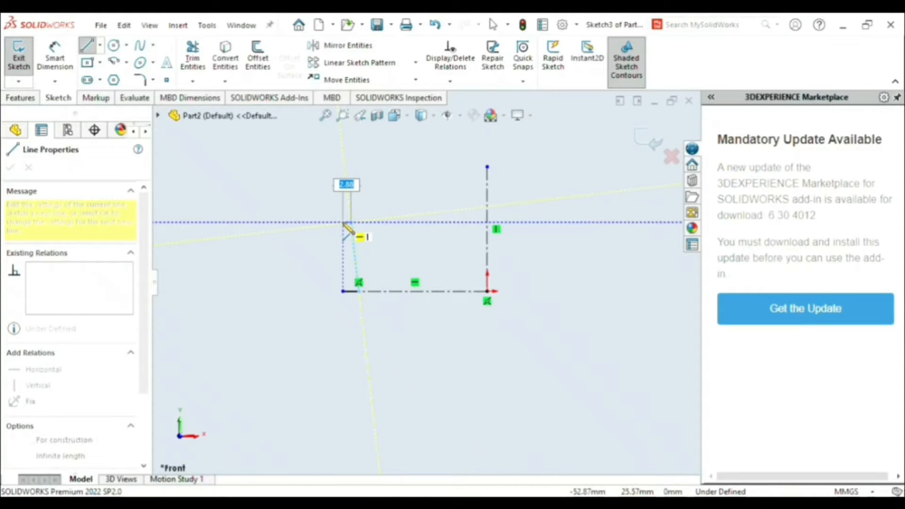
left_click(343, 222)
left_click(343, 292)
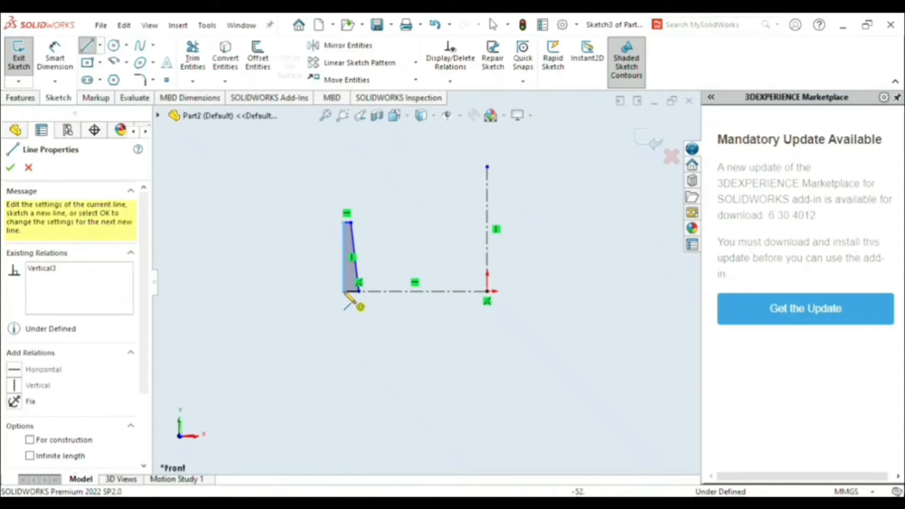
- Dimension the horizontal construction line between the profile's outer corner and the origin at 30.50 mm
left_click(55, 57)
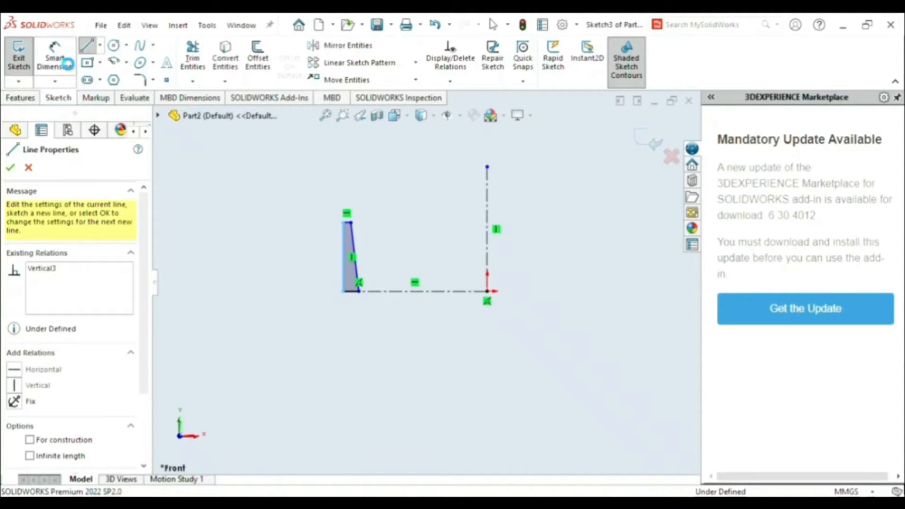
left_click(410, 292)
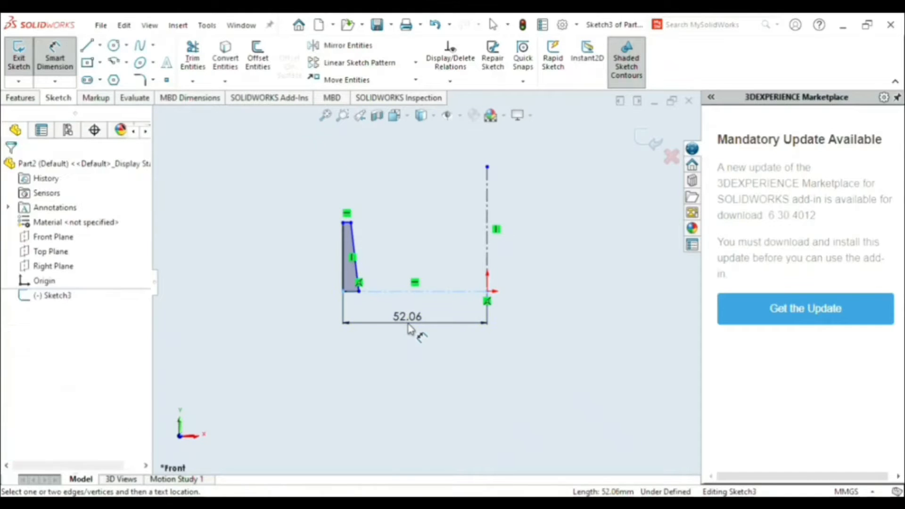
left_click(408, 329)
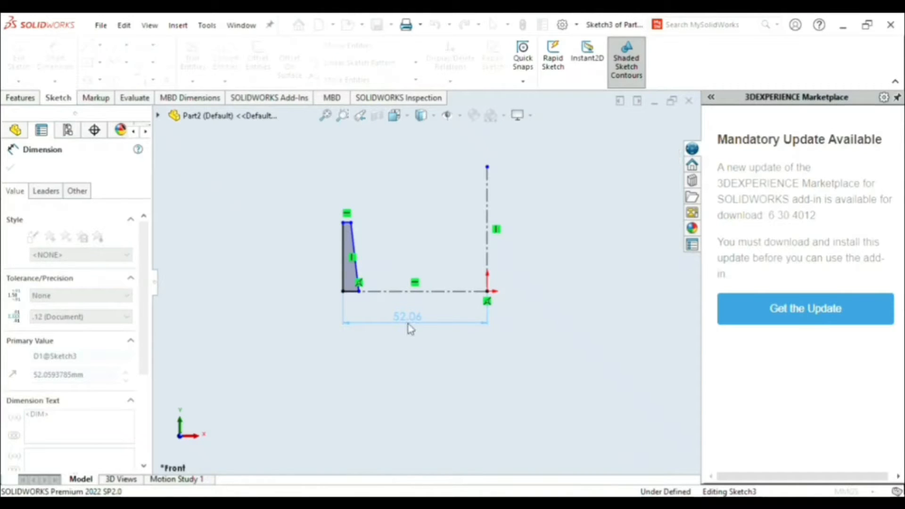
key("Return")
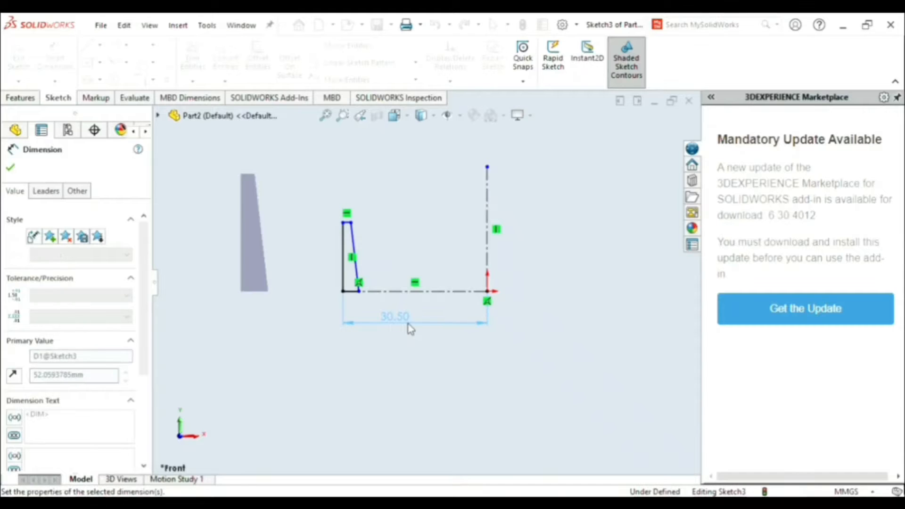
- Dimension the profile's vertical outer edge at 14 mm
scroll(400, 265, "down", 3)
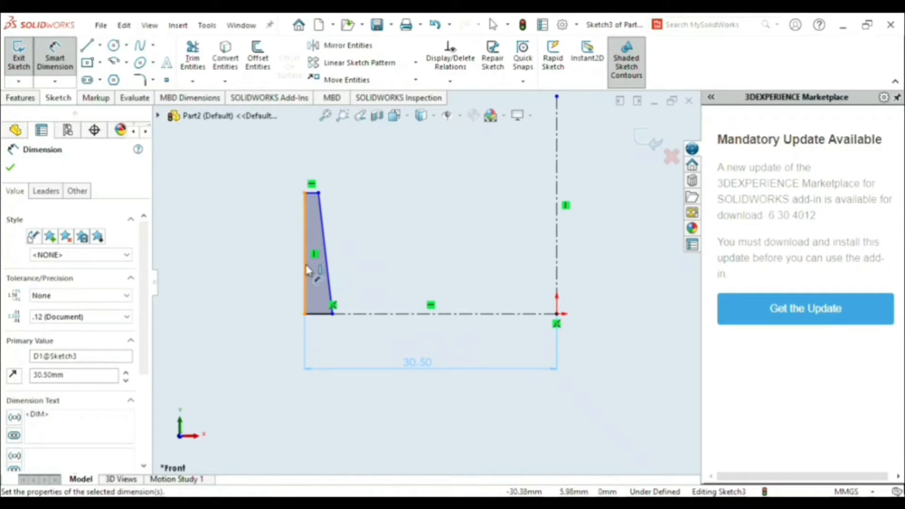
left_click(305, 268)
left_click(281, 268)
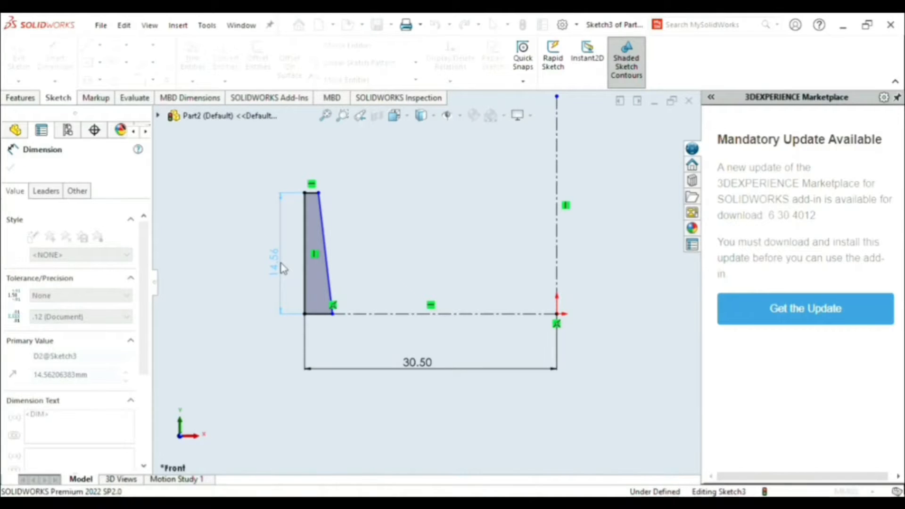
type("14")
key("Return")
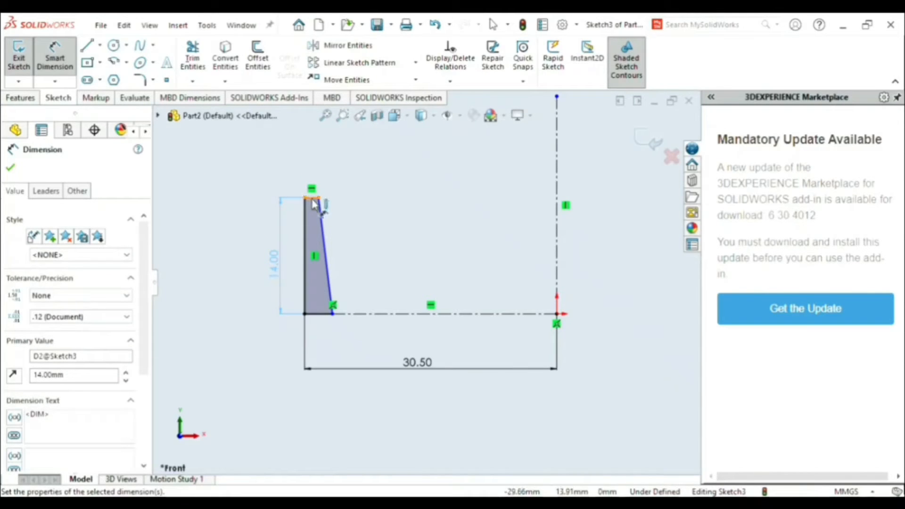
- Dimension the profile's top edge at 2.75 mm and its bottom edge at 5.75 mm
left_click(313, 199)
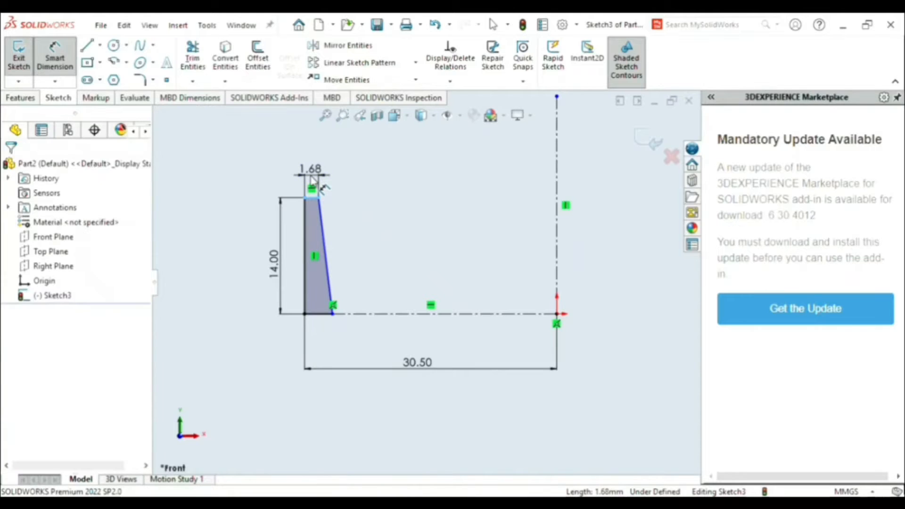
left_click(312, 180)
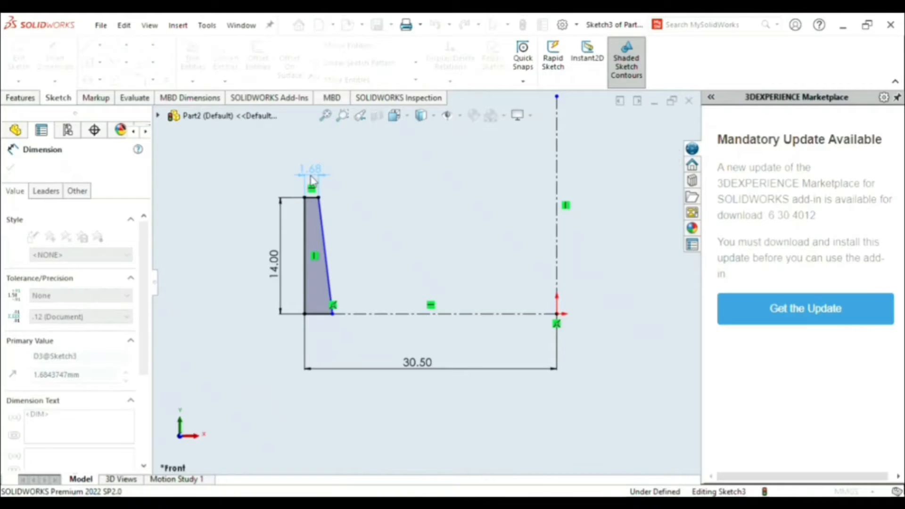
type("2.75")
key("Return")
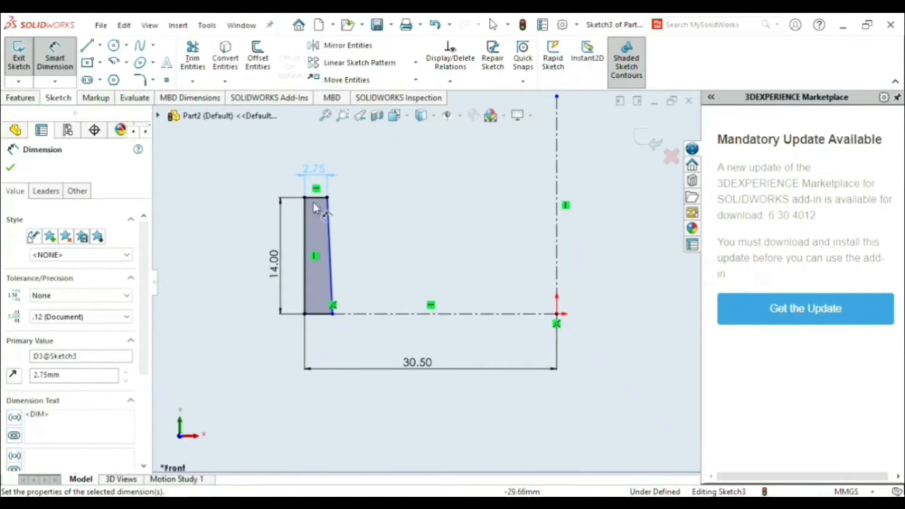
left_click(325, 314)
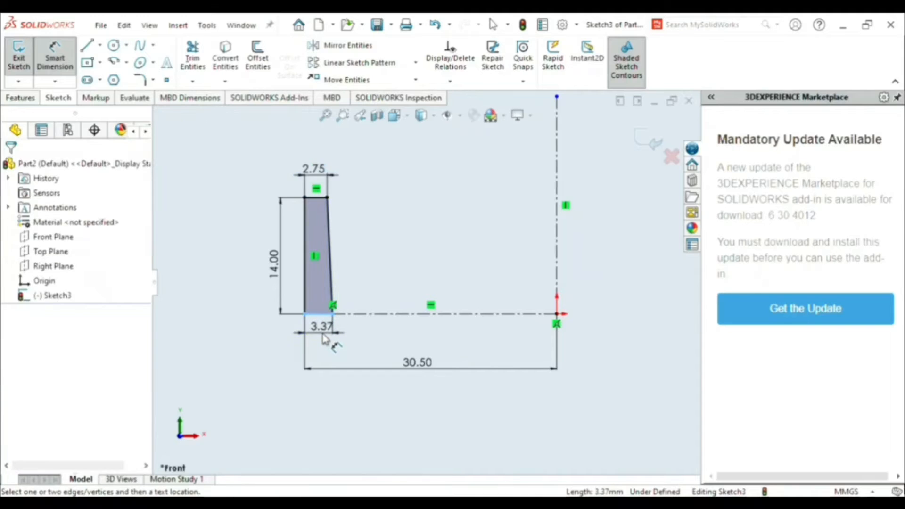
left_click(324, 340)
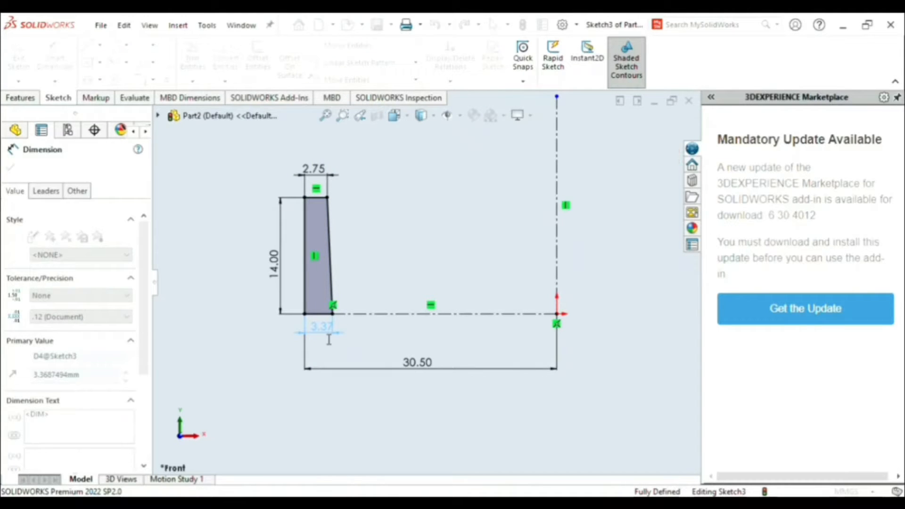
type("5.75")
key("Return")
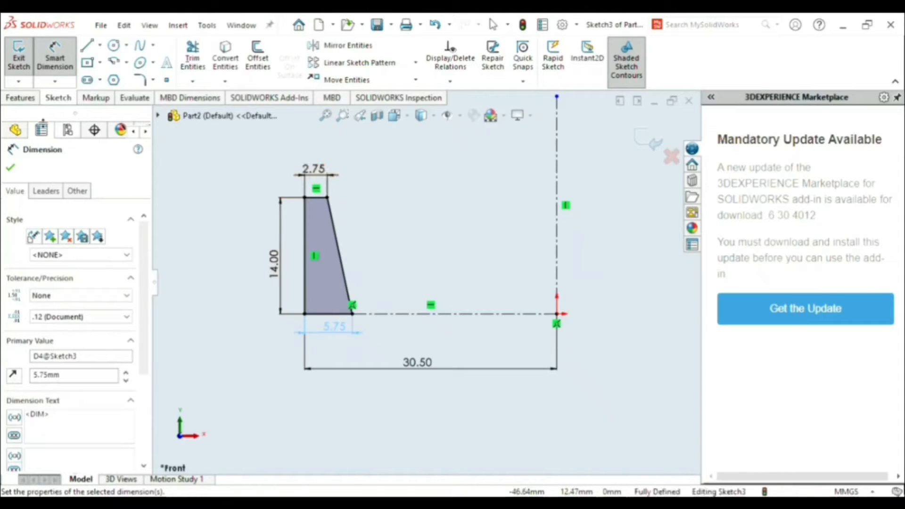
left_click(12, 171)
- Apply a 0.70 mm sketch fillet to both bottom corners of the profile
left_click(140, 81)
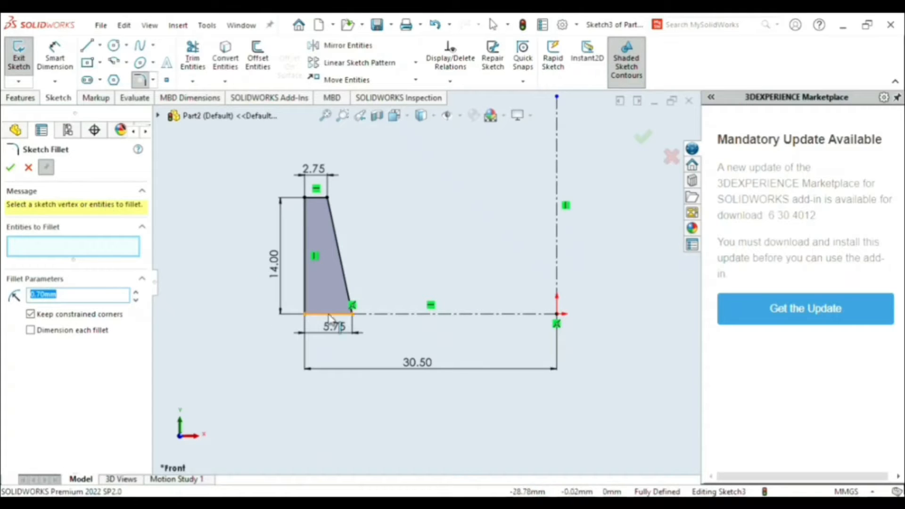
scroll(306, 316, "down", 5)
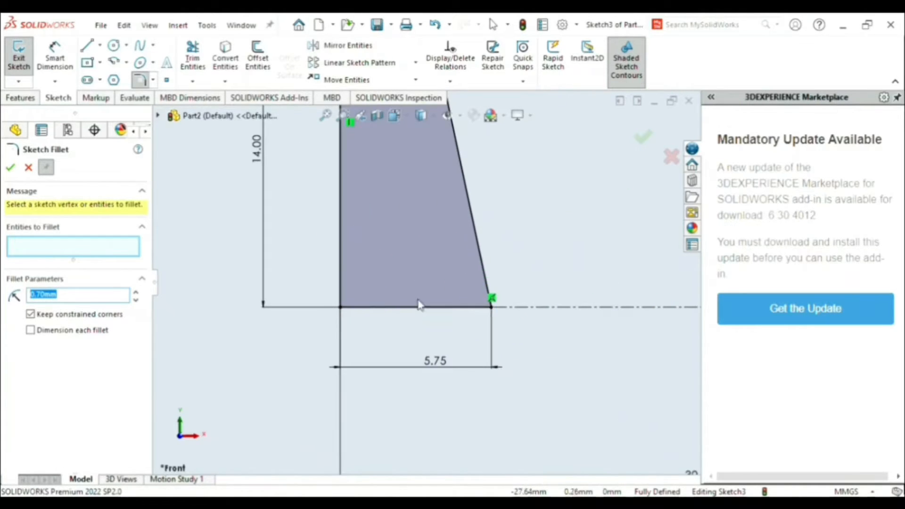
left_click(342, 309)
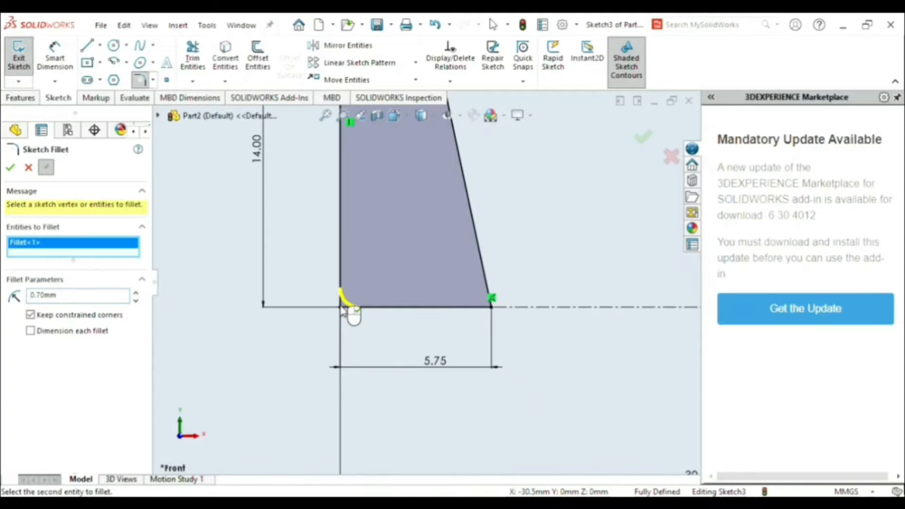
left_click(492, 308)
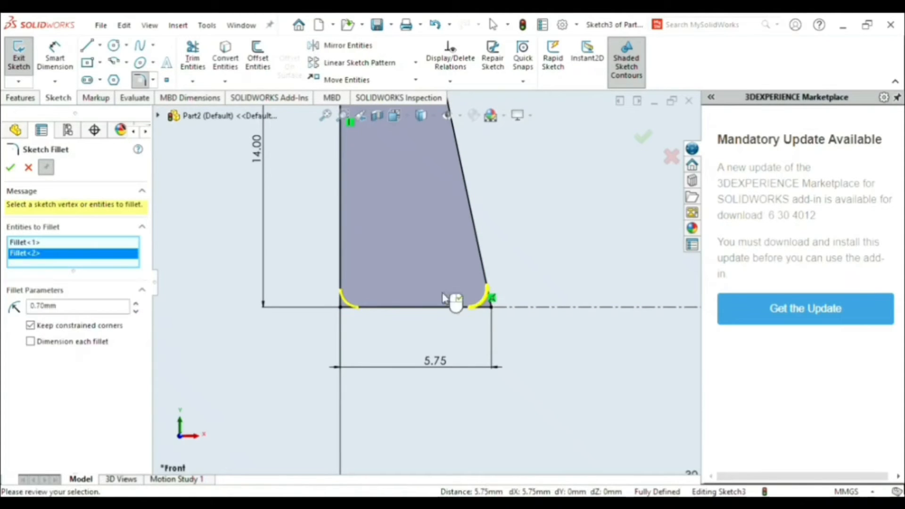
left_click(10, 168)
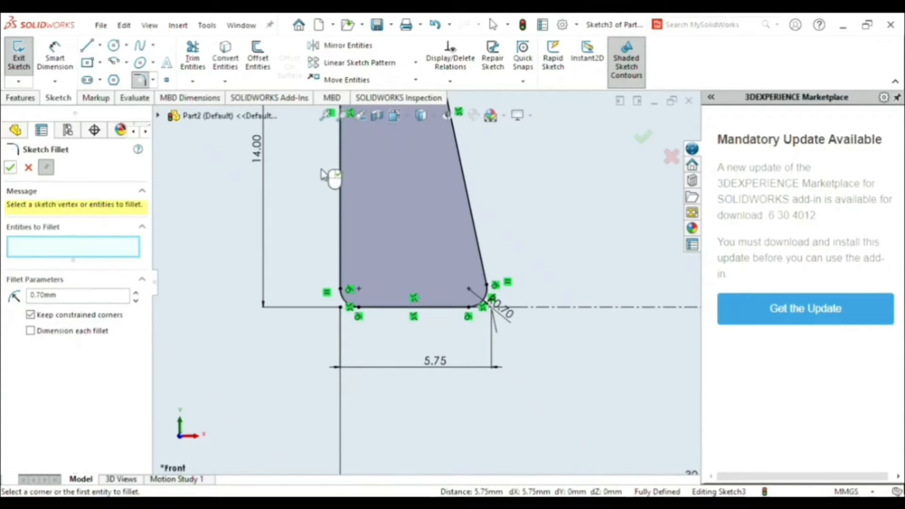
- Apply a 0.50 mm sketch fillet to both top corners of the profile
scroll(334, 178, "up", 3)
scroll(364, 186, "down", 6)
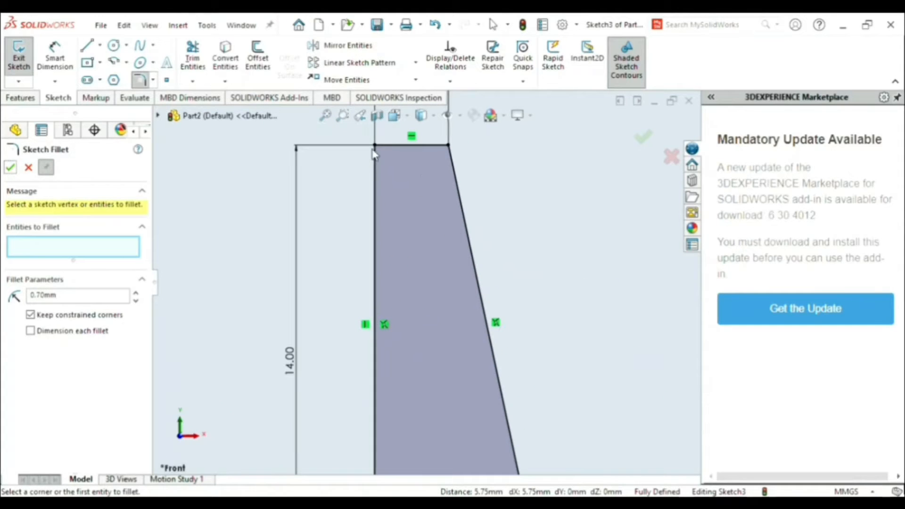
left_click(69, 301)
left_click(376, 147)
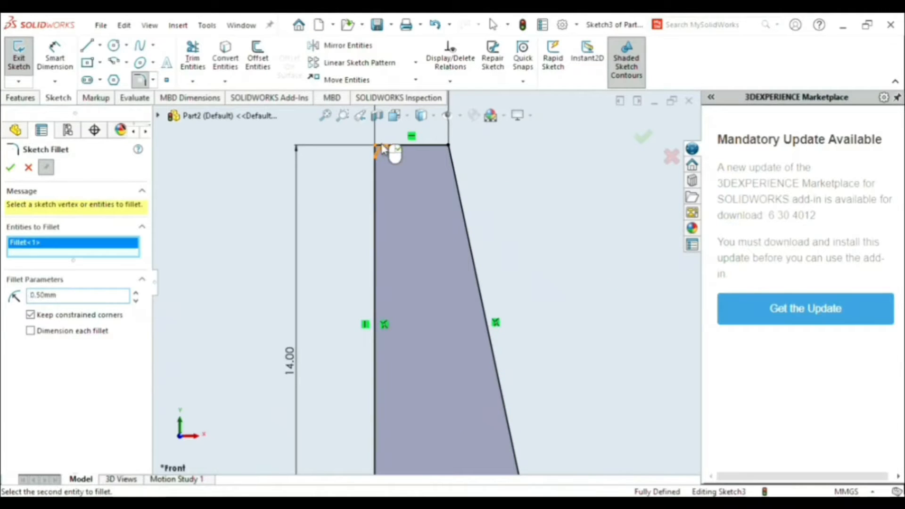
left_click(448, 146)
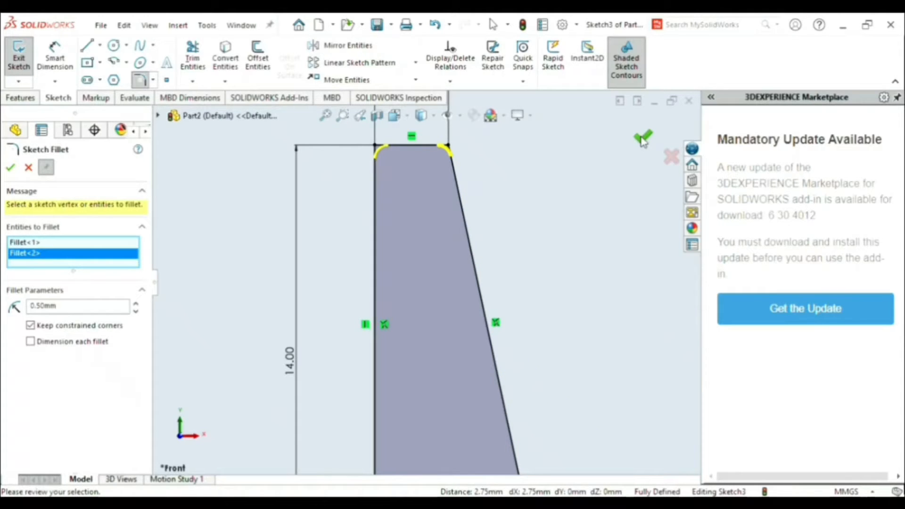
left_click(11, 167)
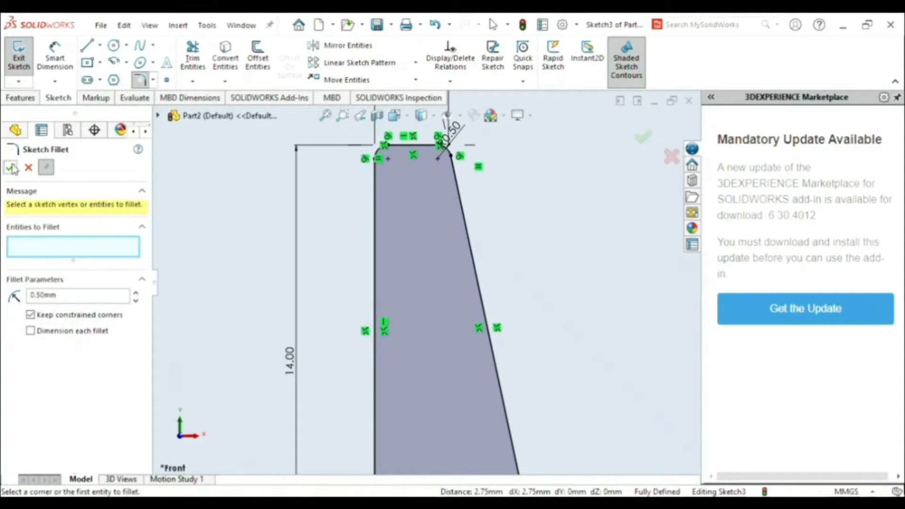
- Finish the corner fillets and revolve the tapered profile 360 degrees about the vertical construction line
scroll(543, 279, "up", 6)
scroll(544, 278, "down", 2)
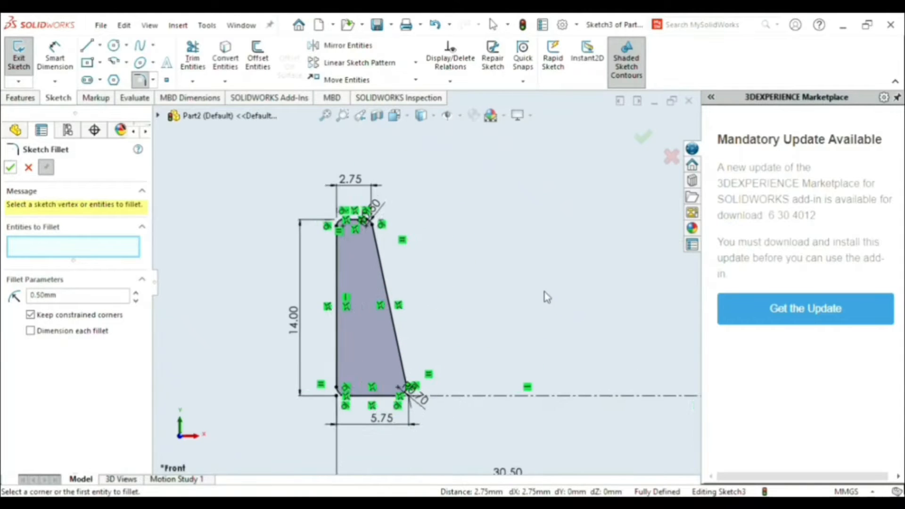
scroll(545, 293, "up", 1)
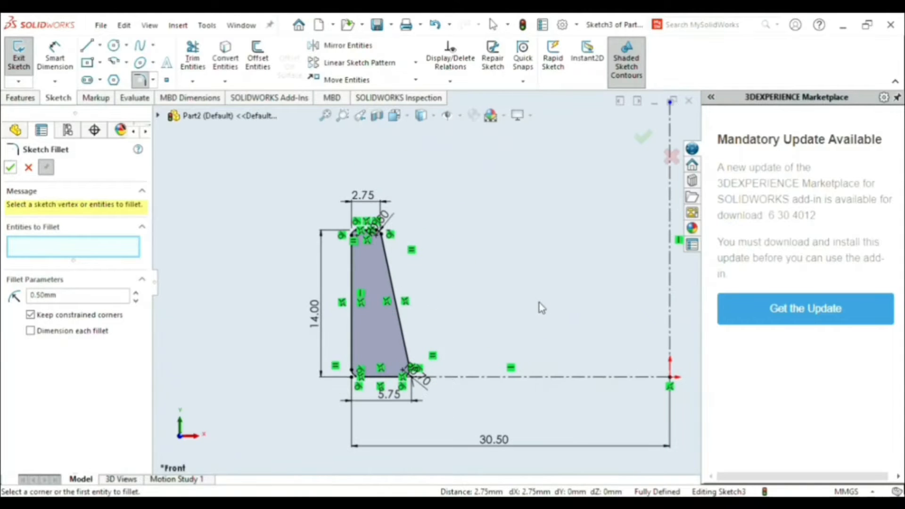
left_click(643, 139)
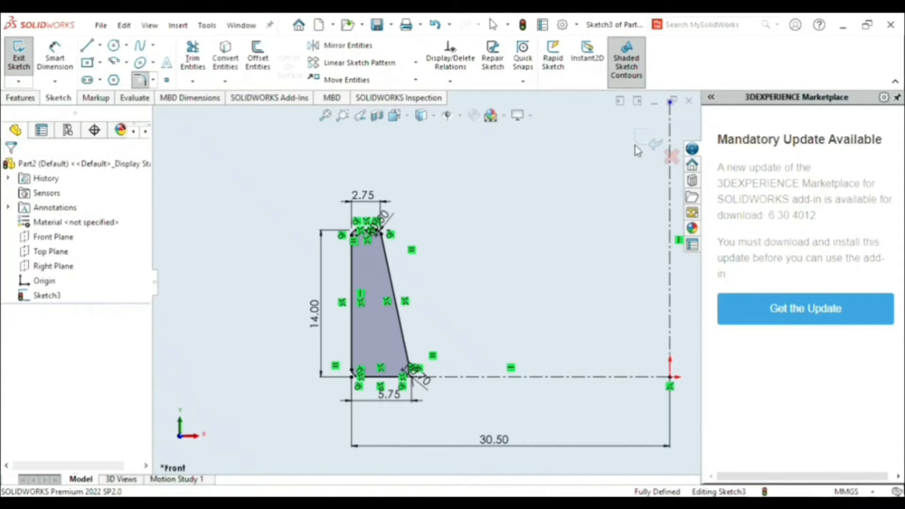
left_click(30, 99)
left_click(70, 55)
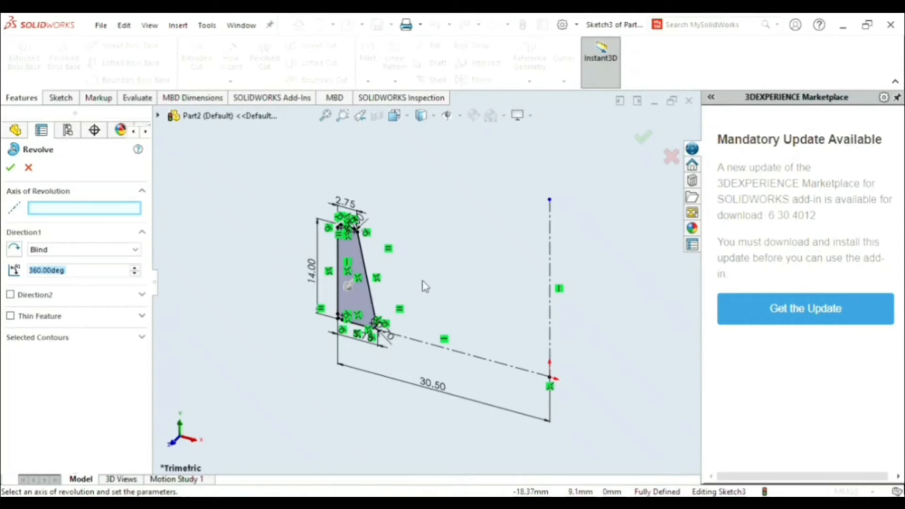
left_click(549, 315)
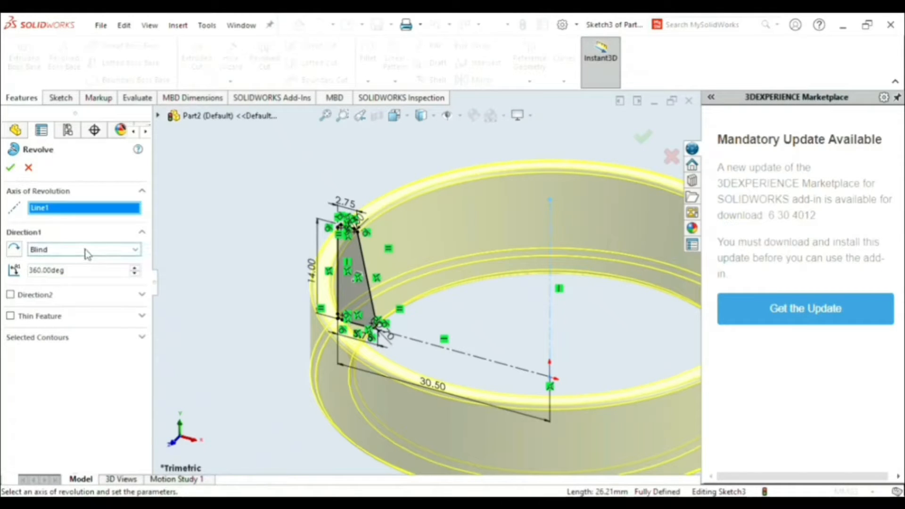
left_click(10, 168)
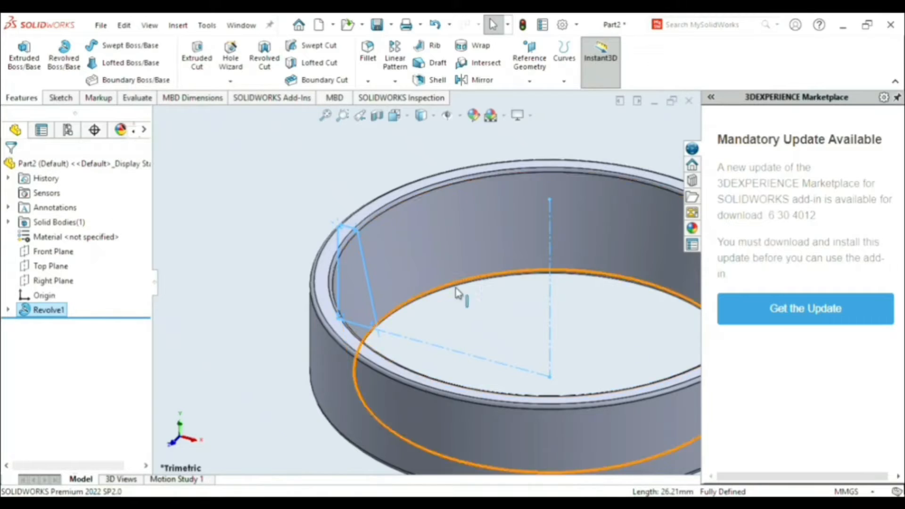
scroll(455, 288, "up", 3)
scroll(495, 282, "down", 1)
left_click(521, 318)
scroll(634, 242, "up", 1)
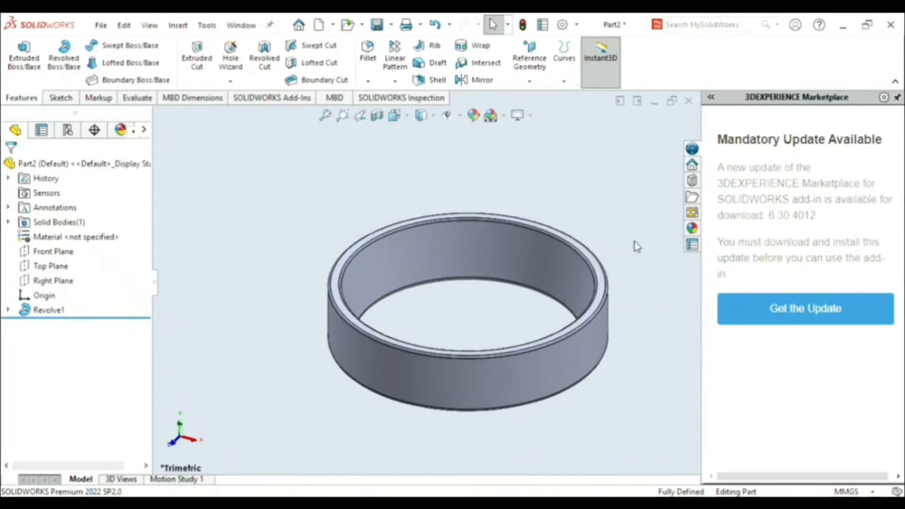
key("f")
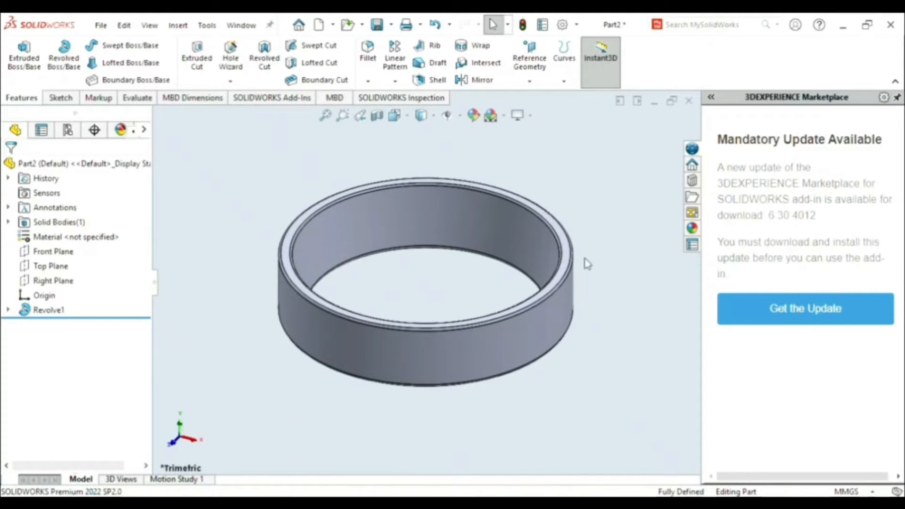
middle_click_drag(588, 372, 570, 383)
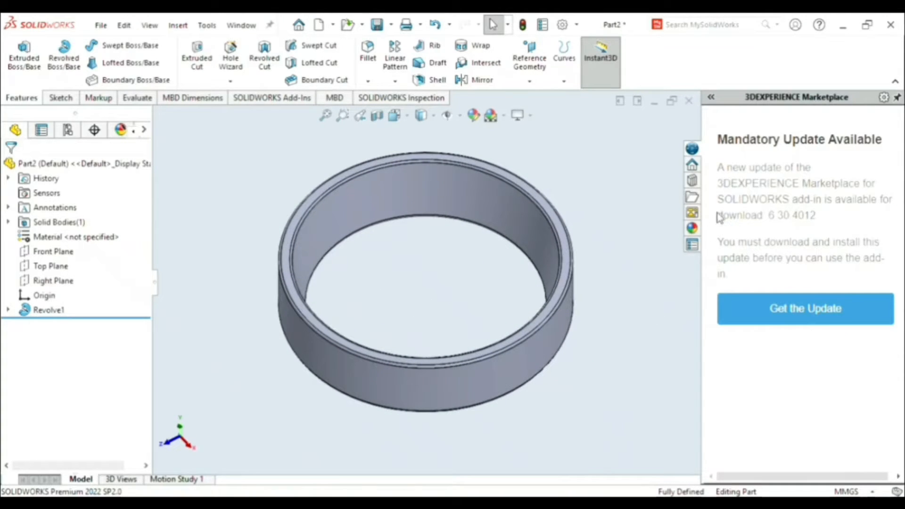
- Apply the chromium plate appearance from the Chrome metals to the revolved ring
left_click(693, 228)
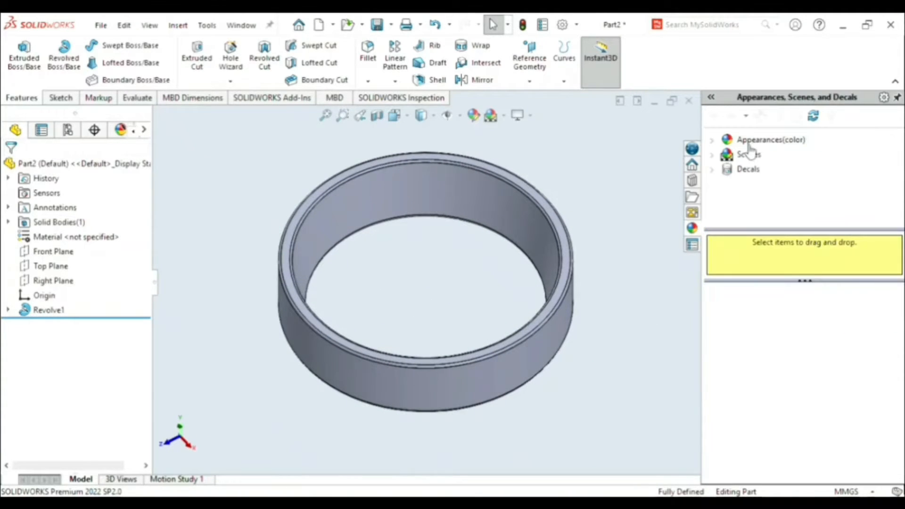
left_click(757, 140)
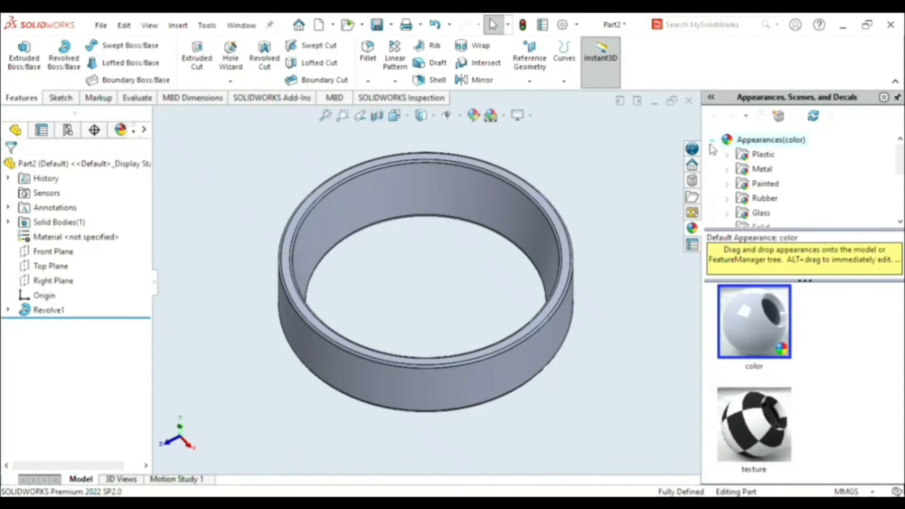
scroll(769, 191, "down", 3)
scroll(768, 183, "up", 3)
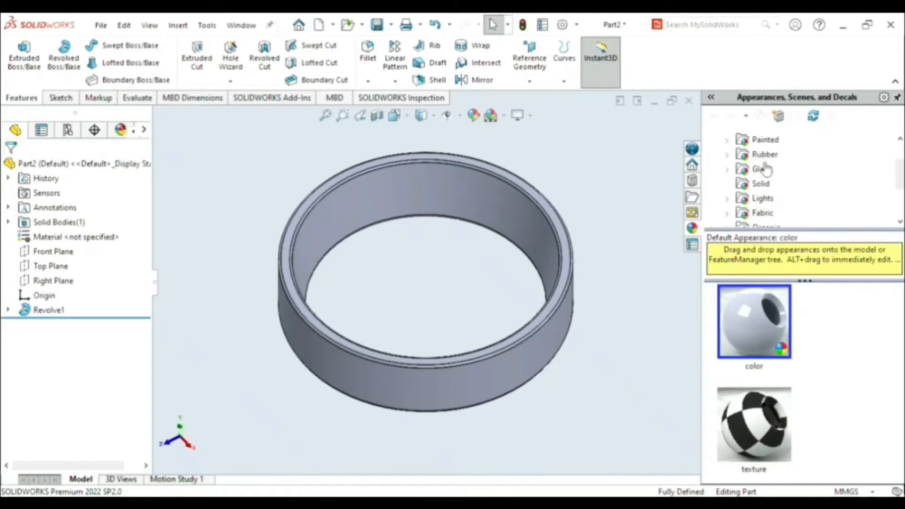
scroll(768, 172, "down", 3)
scroll(772, 175, "up", 3)
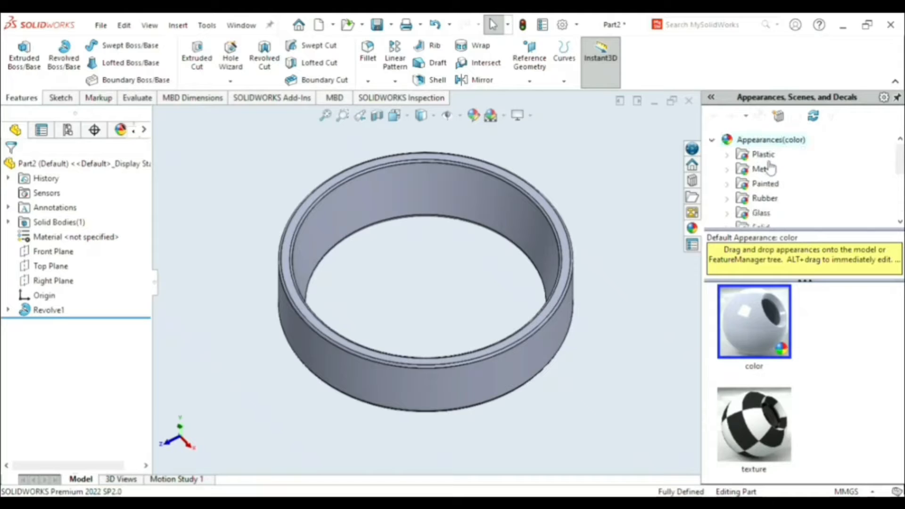
double_click(769, 171)
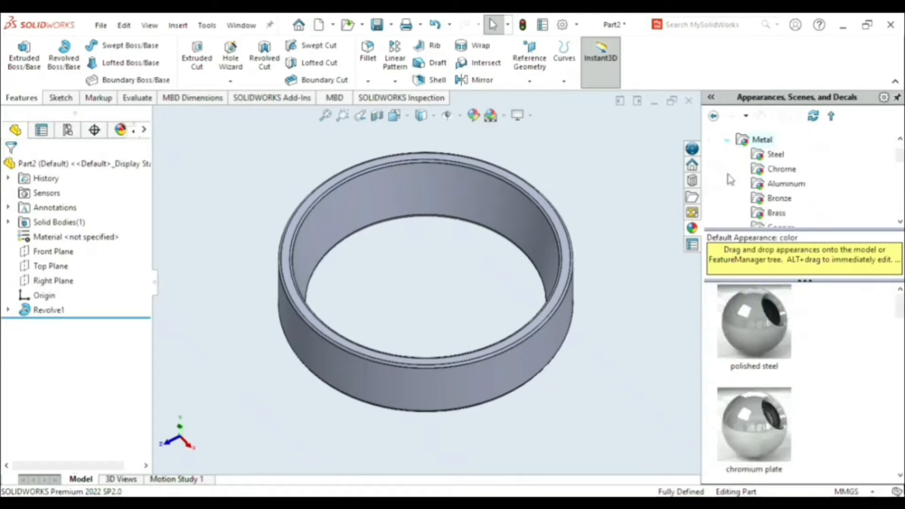
left_click(780, 170)
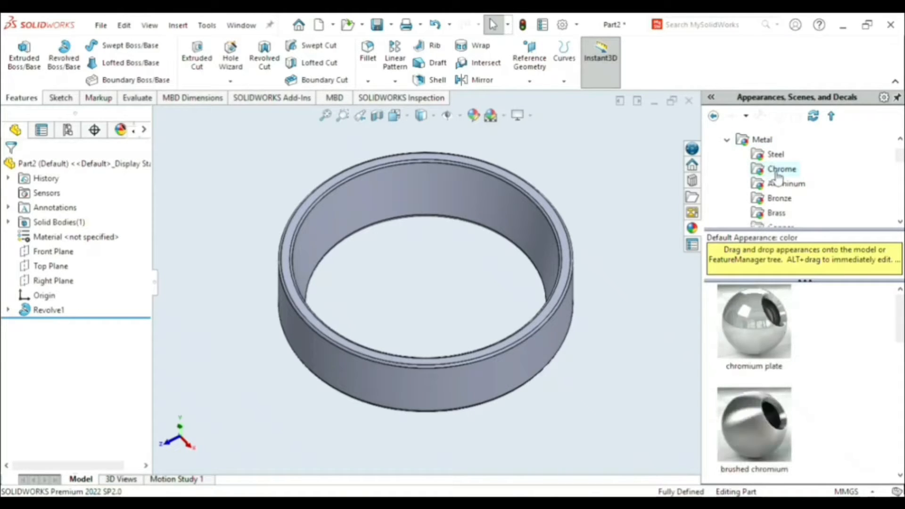
left_click(765, 344)
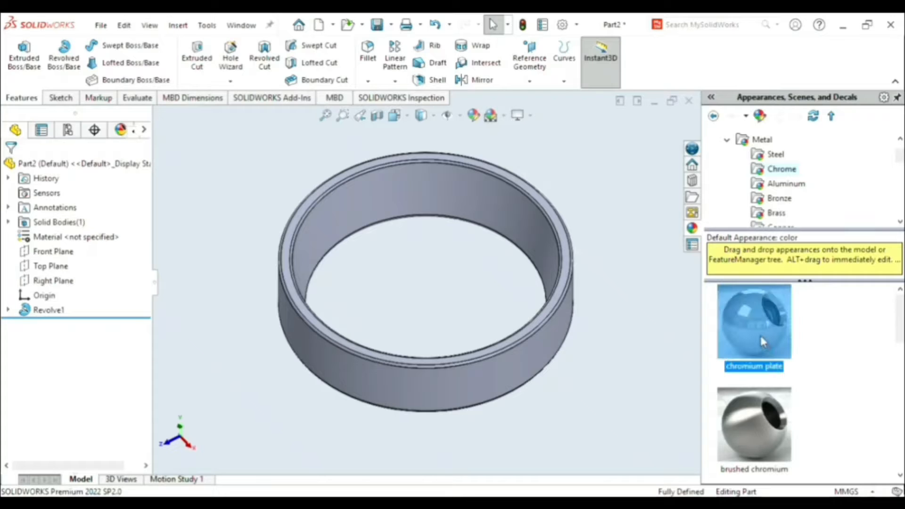
double_click(760, 333)
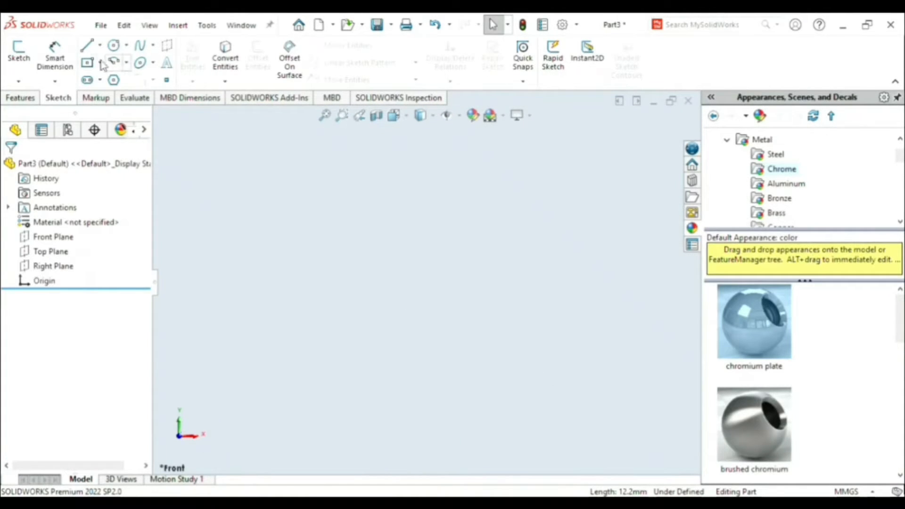
- On the Front Plane, sketch a vertical construction line about 8.5 mm long and a horizontal one about 15.3 mm long leftward from the origin
left_click(102, 46)
left_click(112, 77)
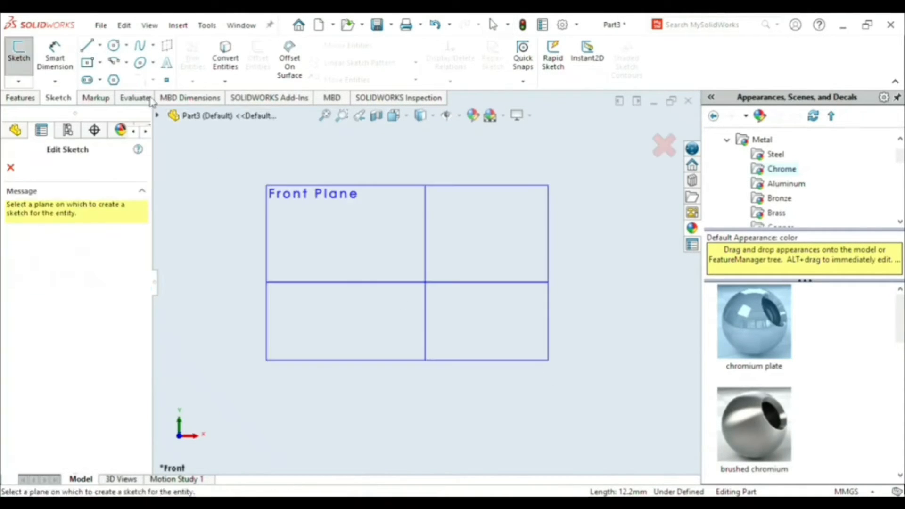
left_click(337, 240)
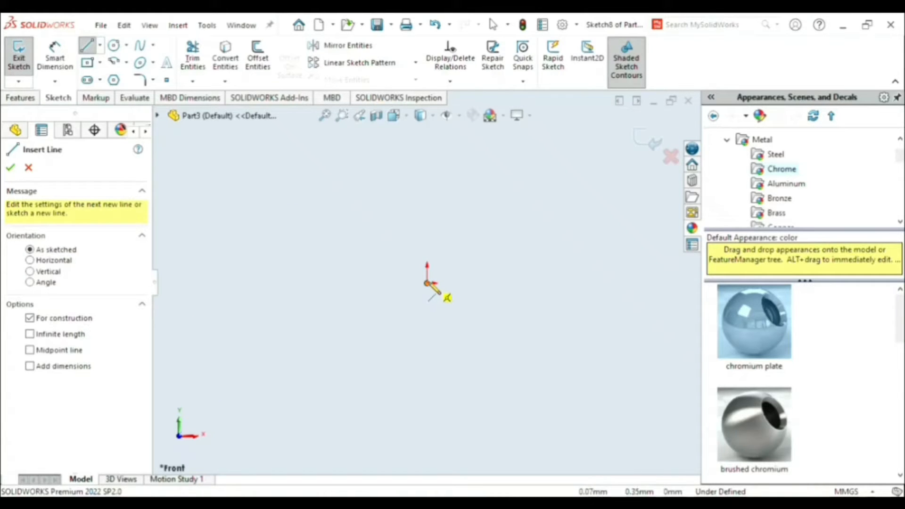
left_click(427, 283)
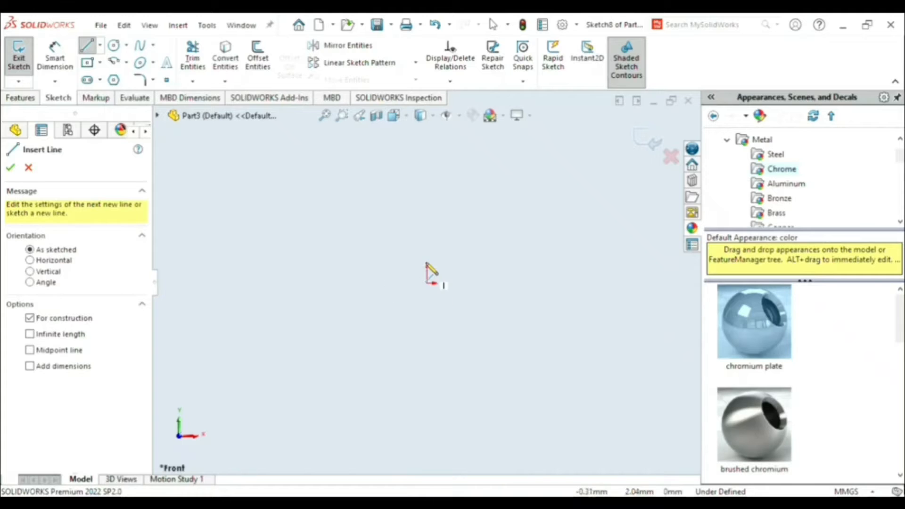
left_click(428, 225)
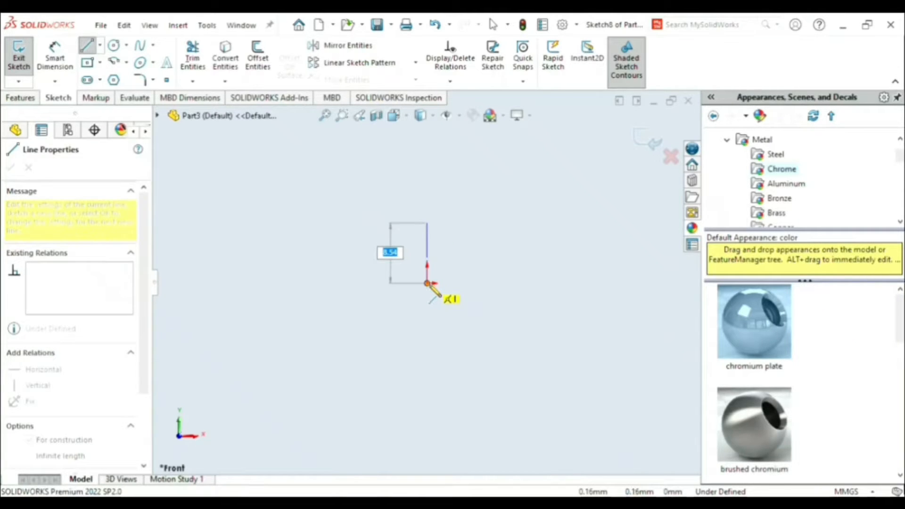
left_click(428, 283)
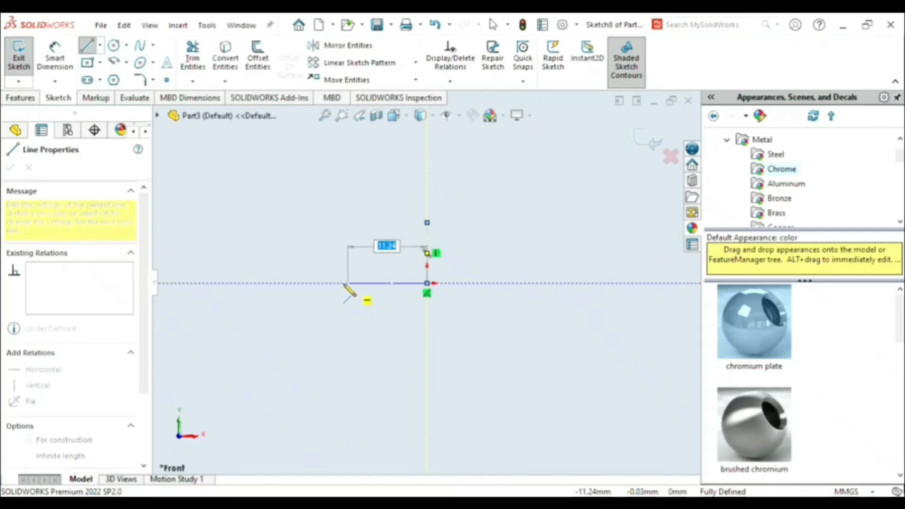
scroll(344, 285, "down", 5)
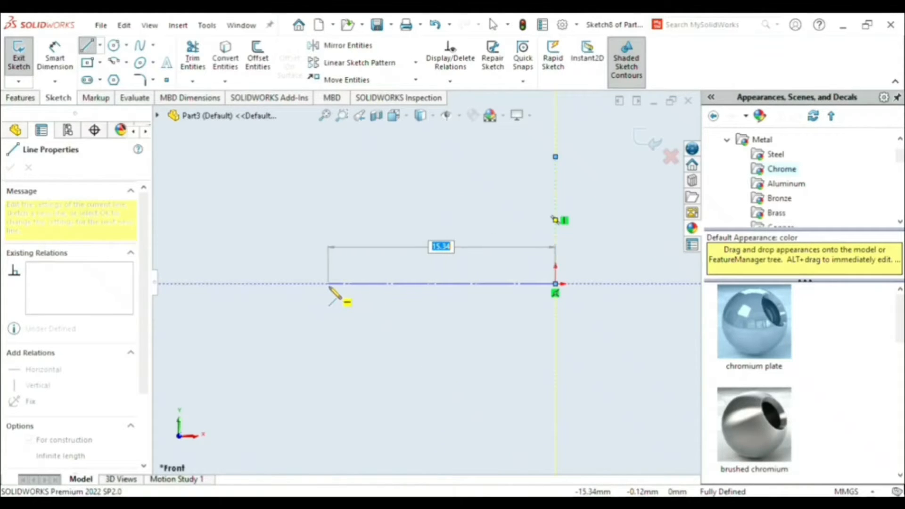
left_click(328, 283)
key("Escape")
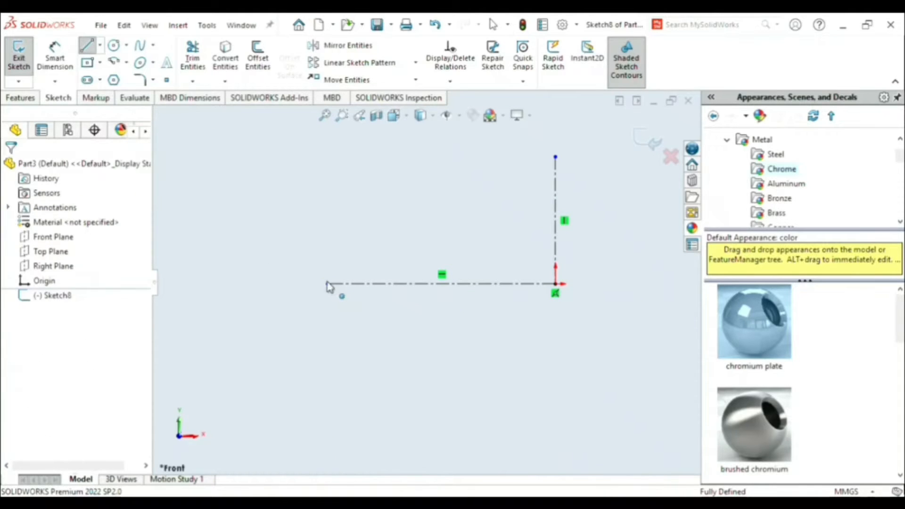
- Sketch a solid horizontal base line about 5 mm long outward from the free end of the horizontal construction line
left_click(86, 46)
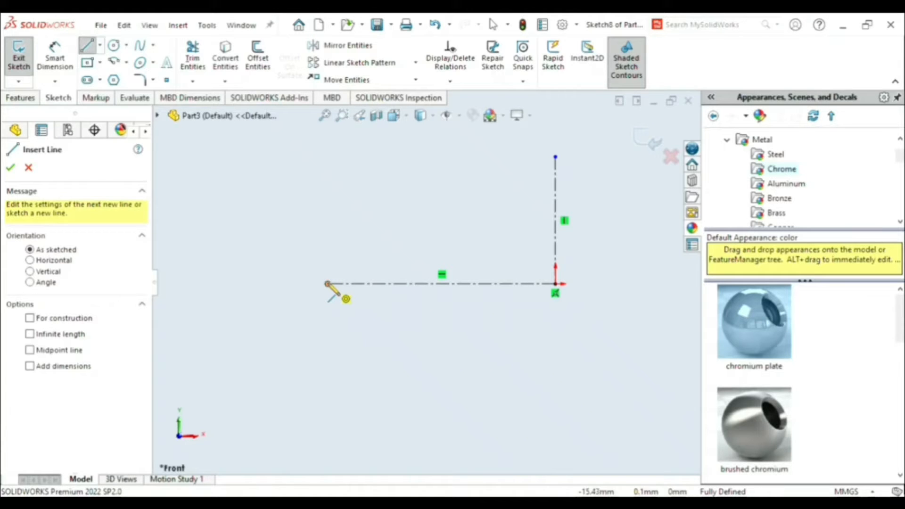
left_click(327, 284)
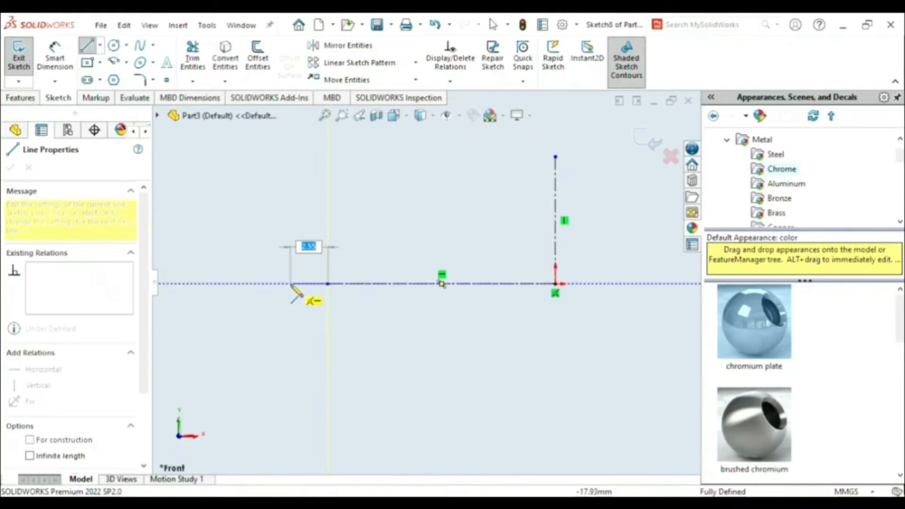
left_click(254, 284)
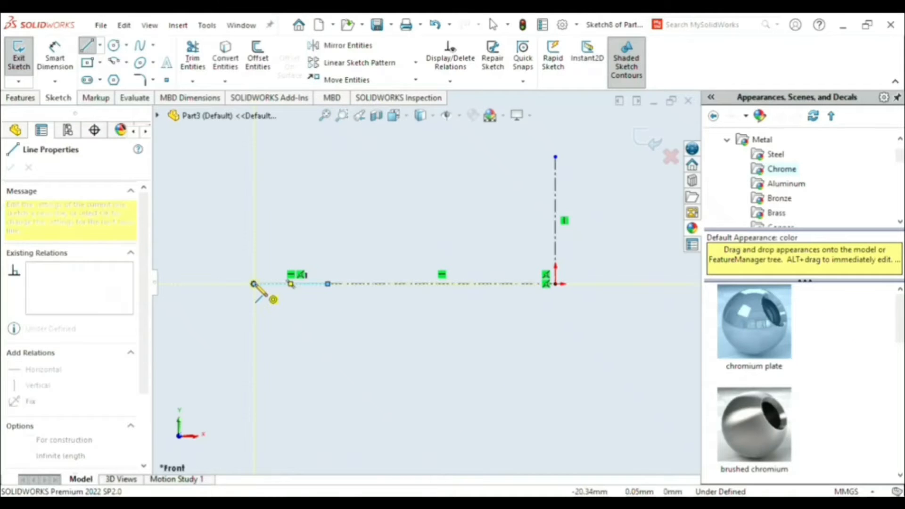
key("Escape")
- Sketch a vertical edge about 16.5 mm up from the base line's inner end and a top edge about 8 mm outward
left_click(91, 48)
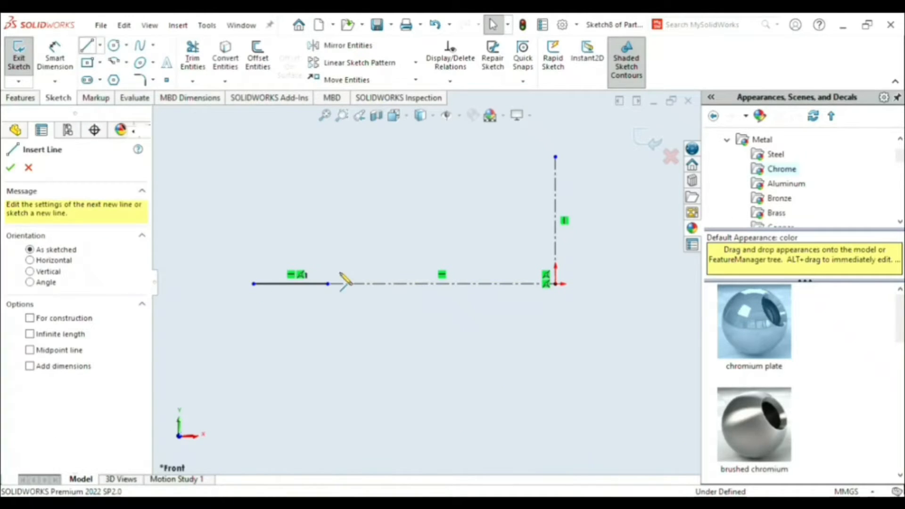
left_click(328, 284)
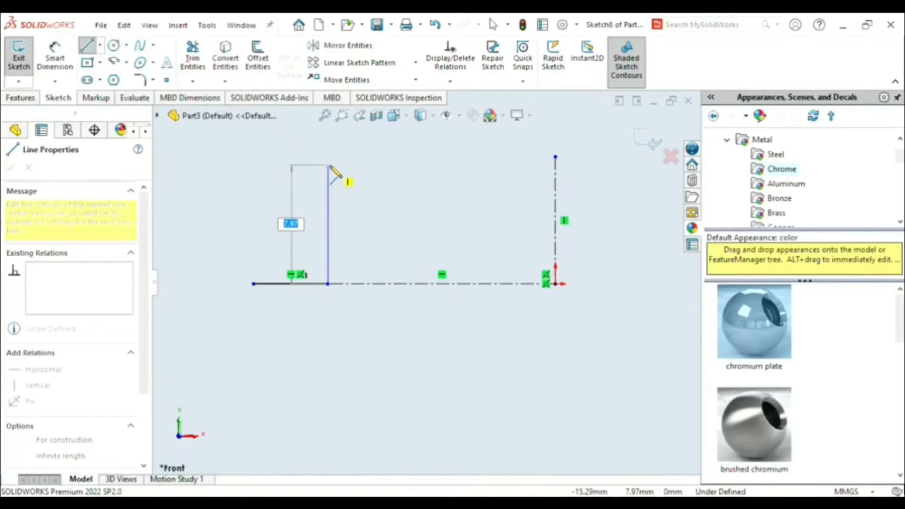
scroll(330, 168, "up", 3)
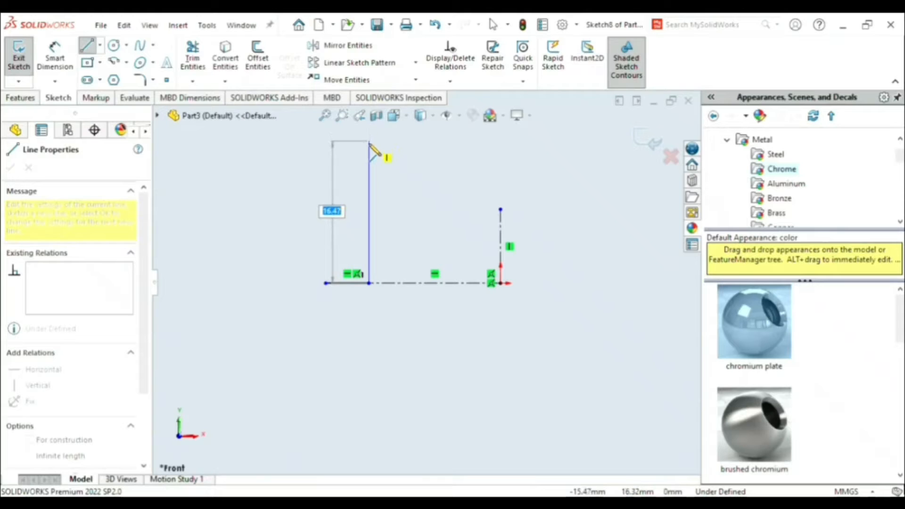
left_click(369, 143)
scroll(349, 179, "up", 2)
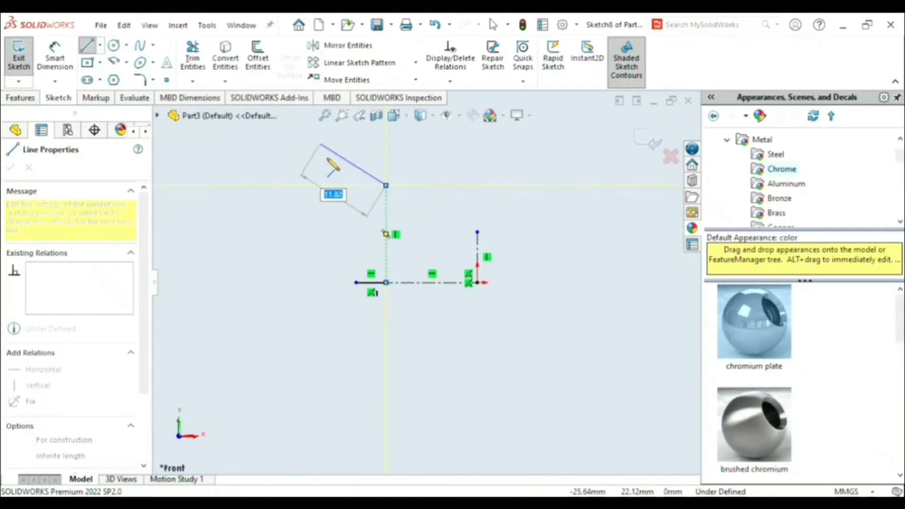
left_click(338, 185)
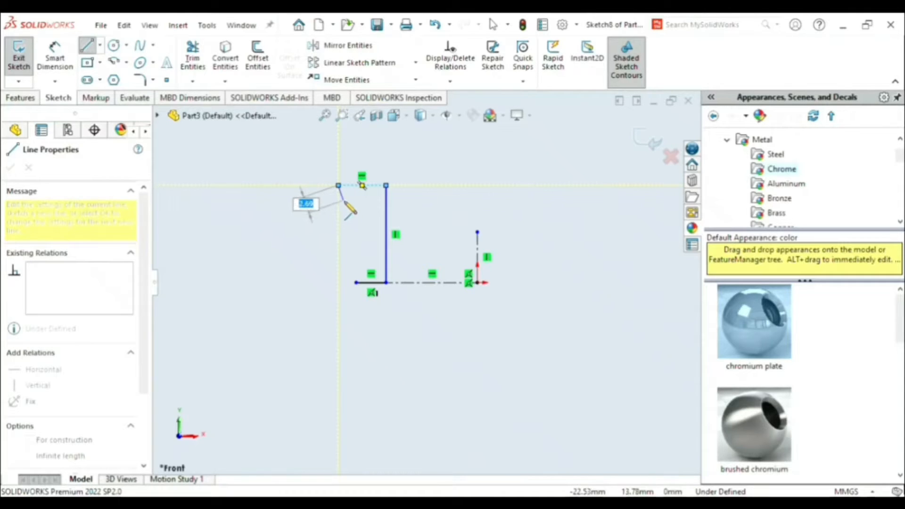
- From the top edge's outer end, sketch a slanted edge about 2.8 mm down, a perpendicular one about 2 mm inward and one about 11.6 mm down
scroll(349, 208, "down", 3)
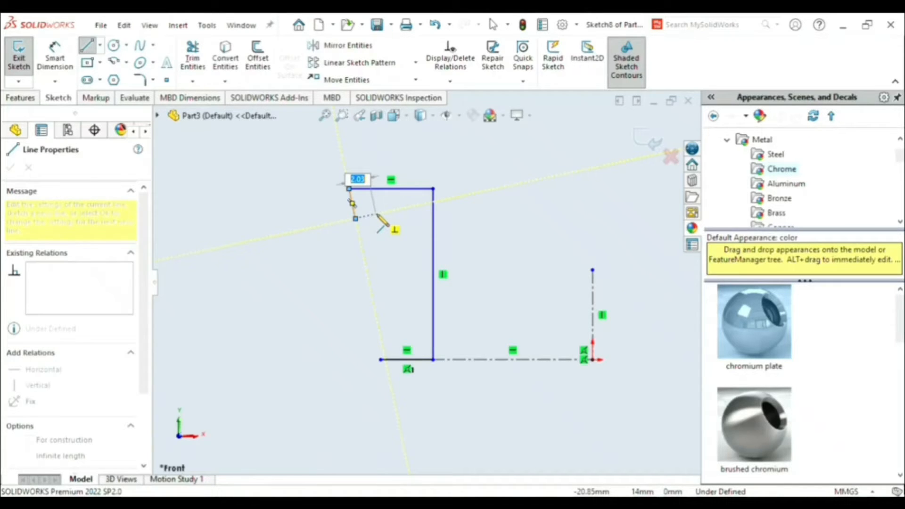
left_click(378, 216)
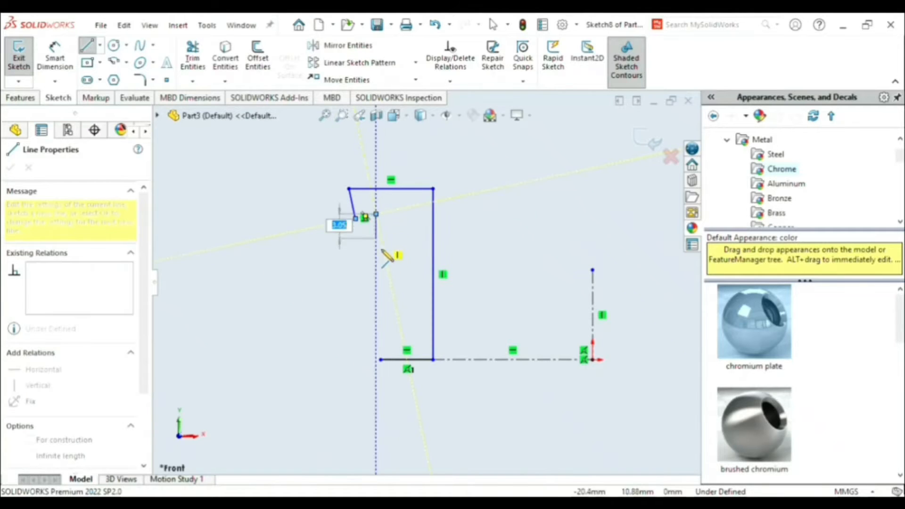
left_click(402, 334)
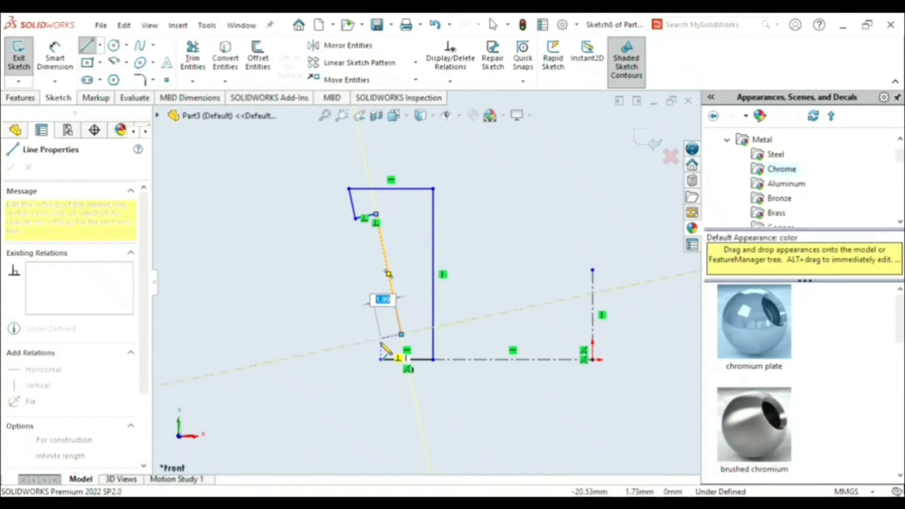
left_click(381, 335)
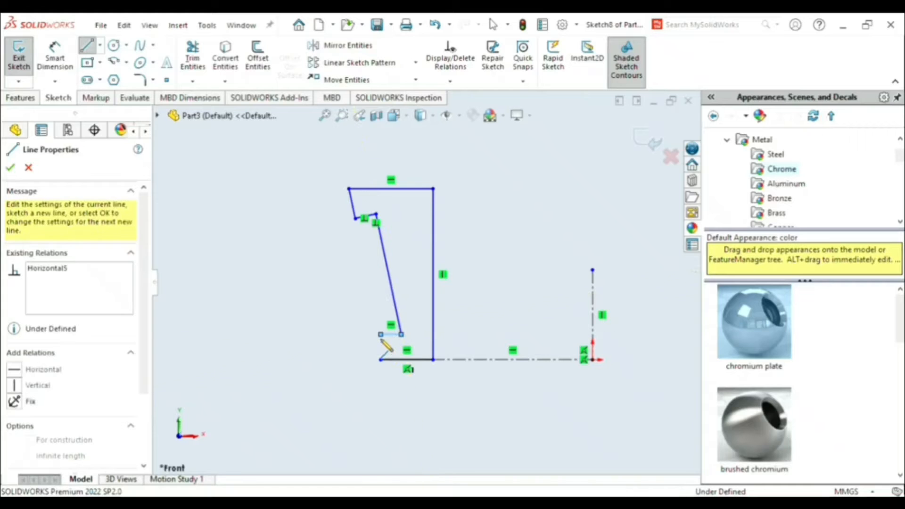
key("Escape")
key("Escape")
left_click(394, 335)
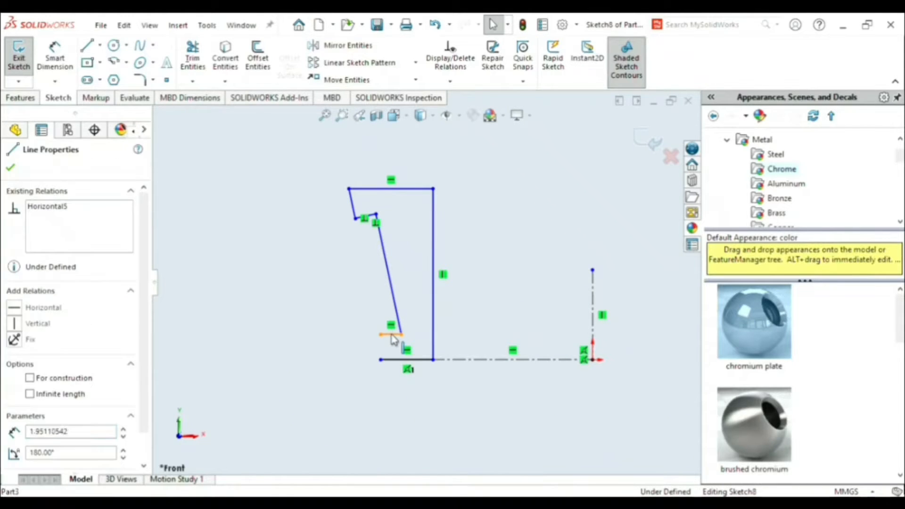
key("Delete")
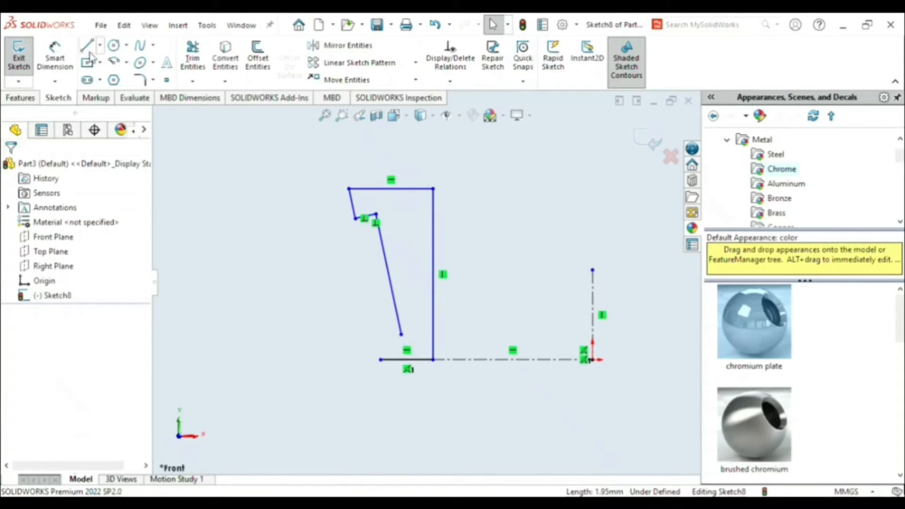
left_click(87, 46)
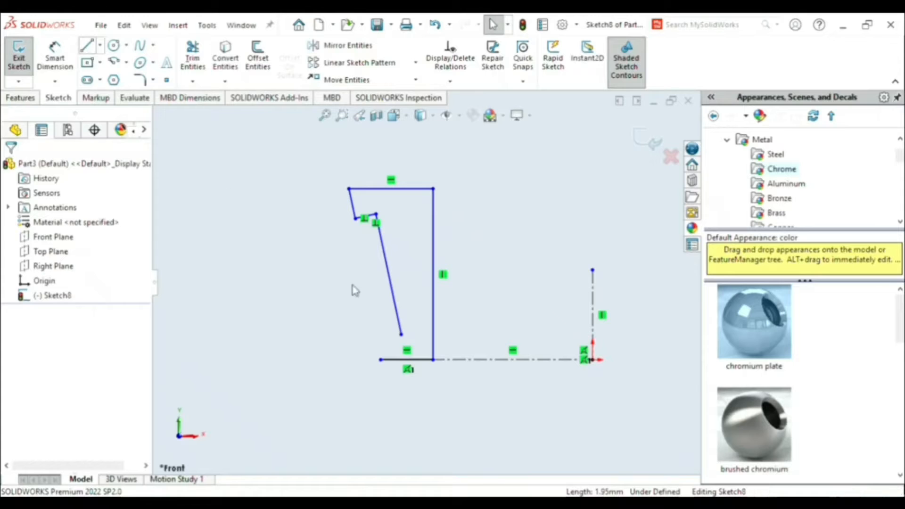
left_click(401, 335)
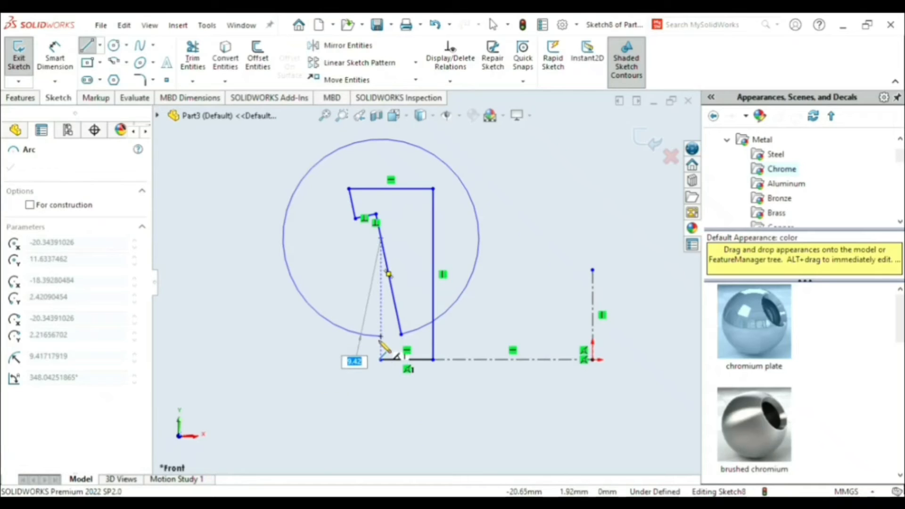
key("Escape")
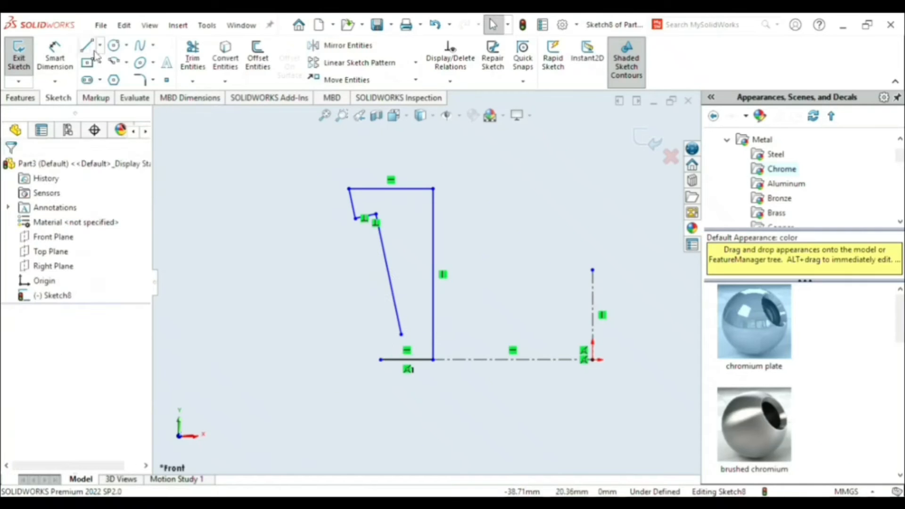
- Close the profile with a perpendicular edge about 2 mm outward from the long slanted edge and a vertical edge about 2 mm to the base line
key("l")
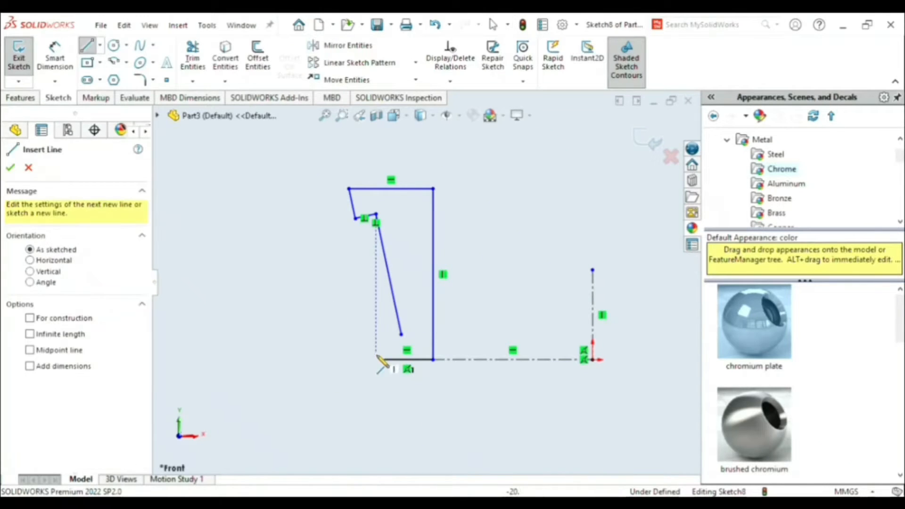
left_click(401, 335)
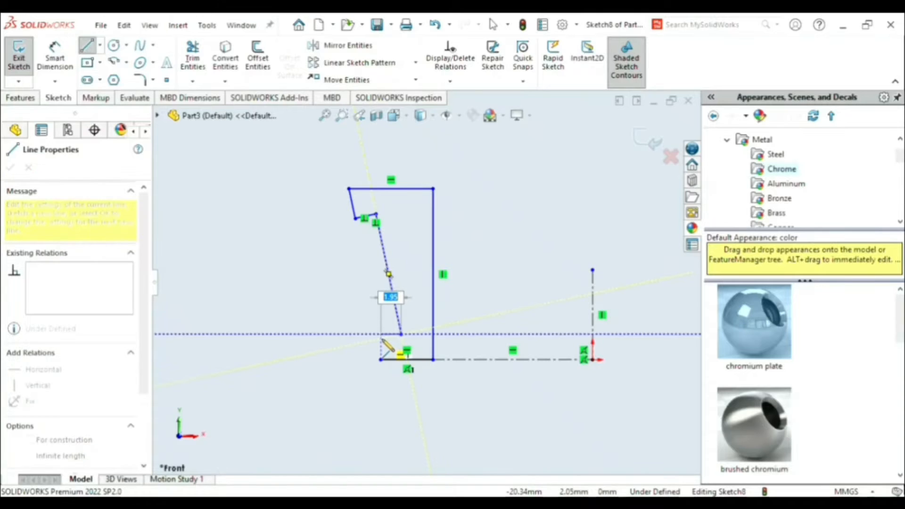
left_click(382, 338)
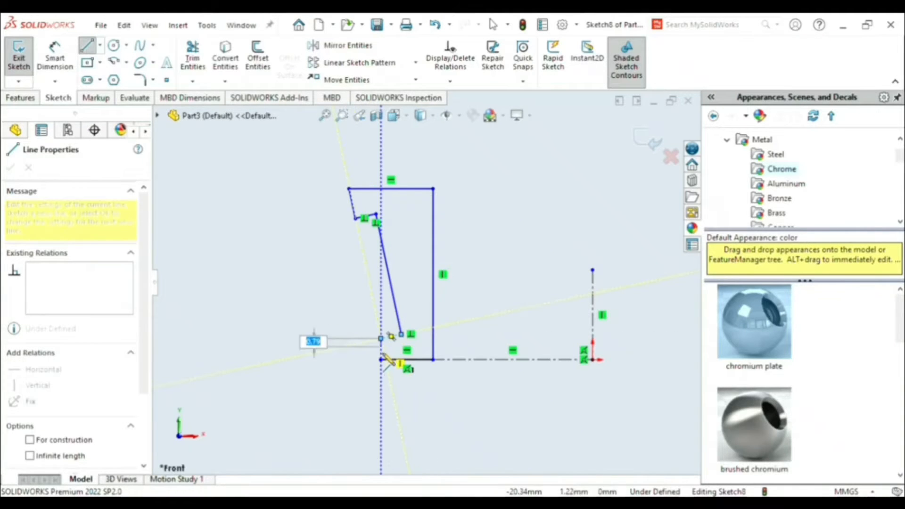
left_click(381, 359)
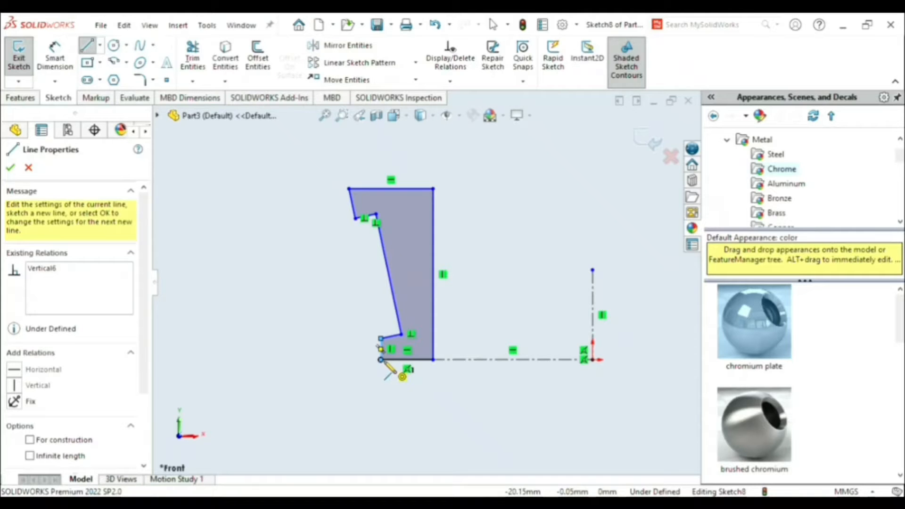
key("Escape")
key("Escape")
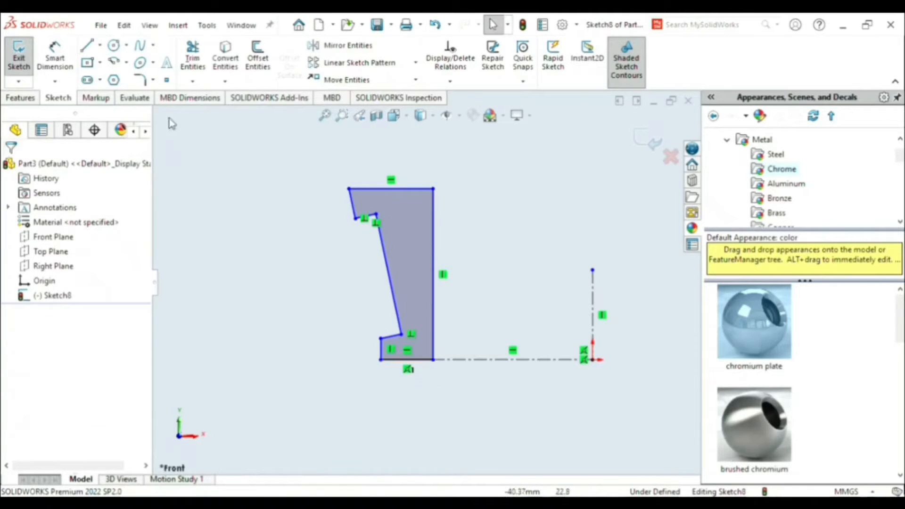
- Dimension the horizontal construction line to 15 mm and the profile's long vertical edge to 16 mm
left_click(57, 60)
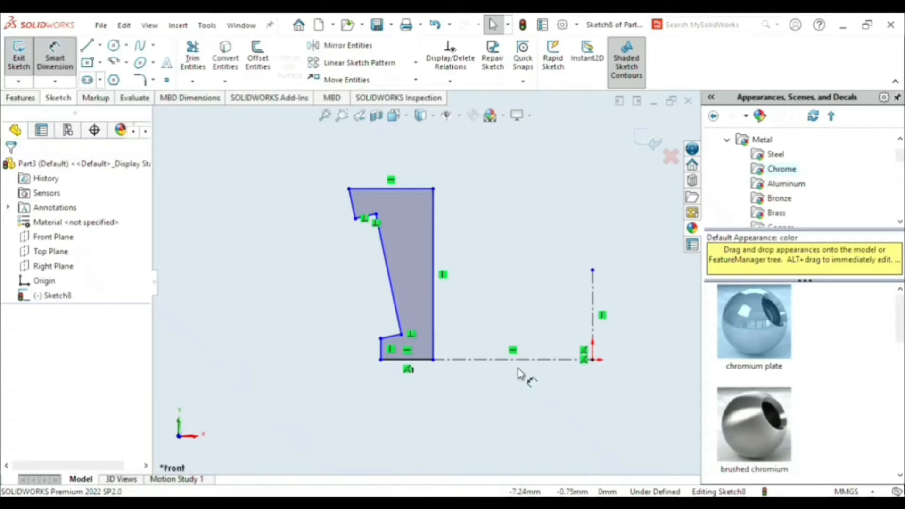
left_click(518, 388)
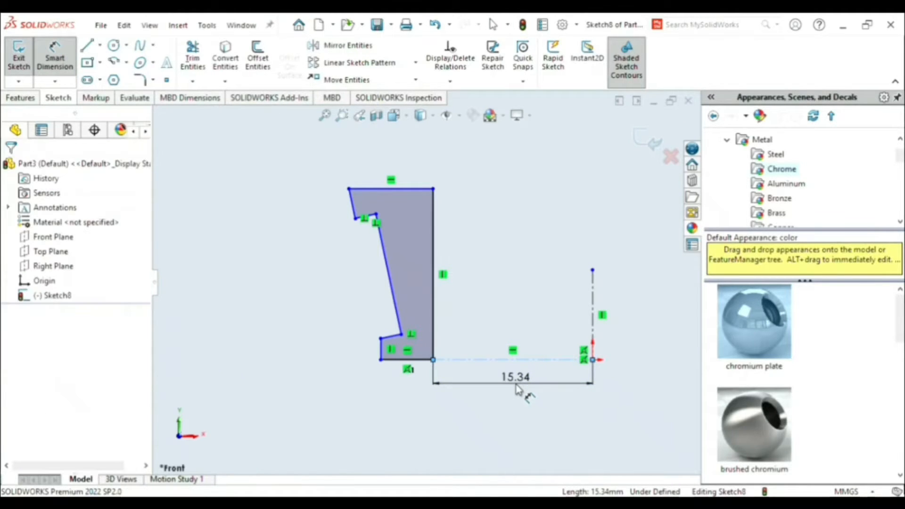
left_click(516, 386)
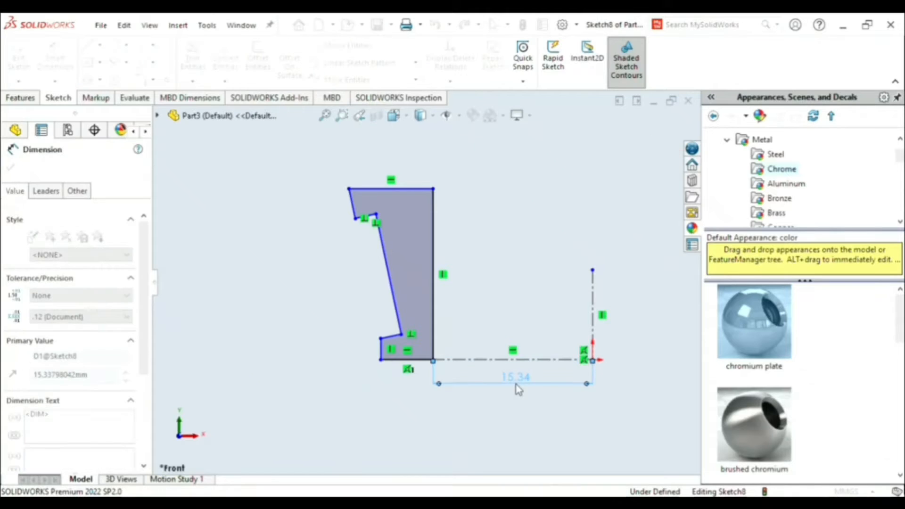
key("Return")
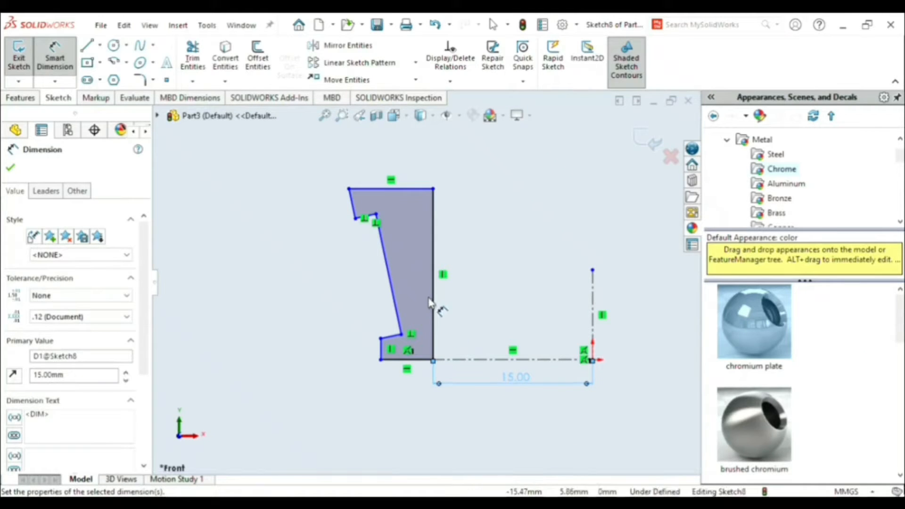
left_click(434, 306)
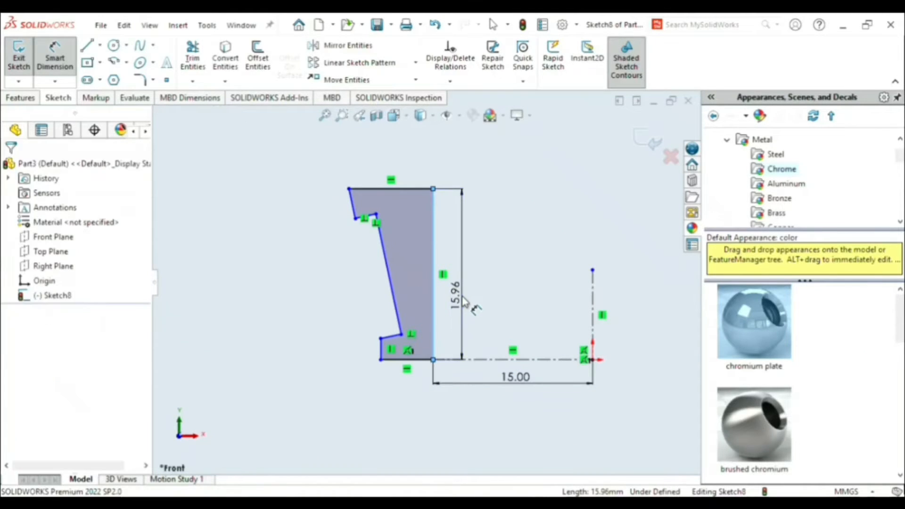
left_click(464, 302)
type("16")
key("Return")
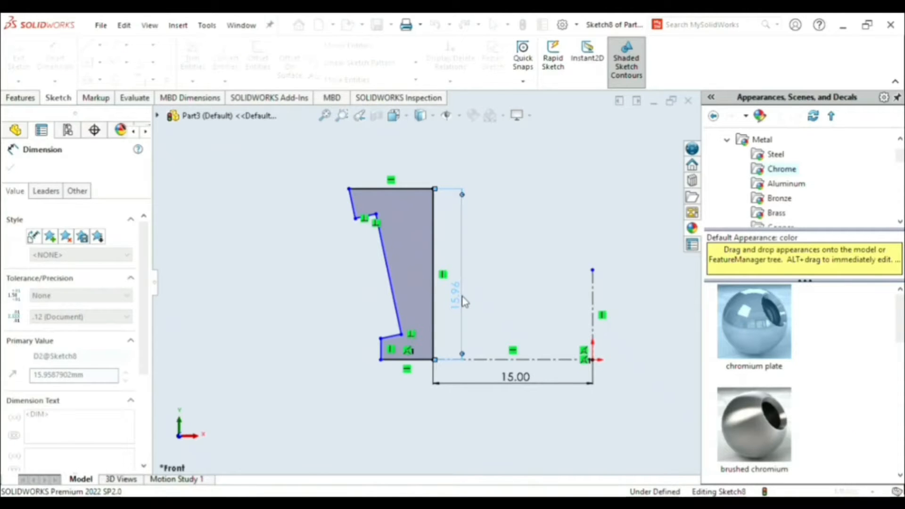
- Dimension the profile's top edge to 7.6 mm and its base edge to 4 mm
left_click(397, 190)
left_click(395, 168)
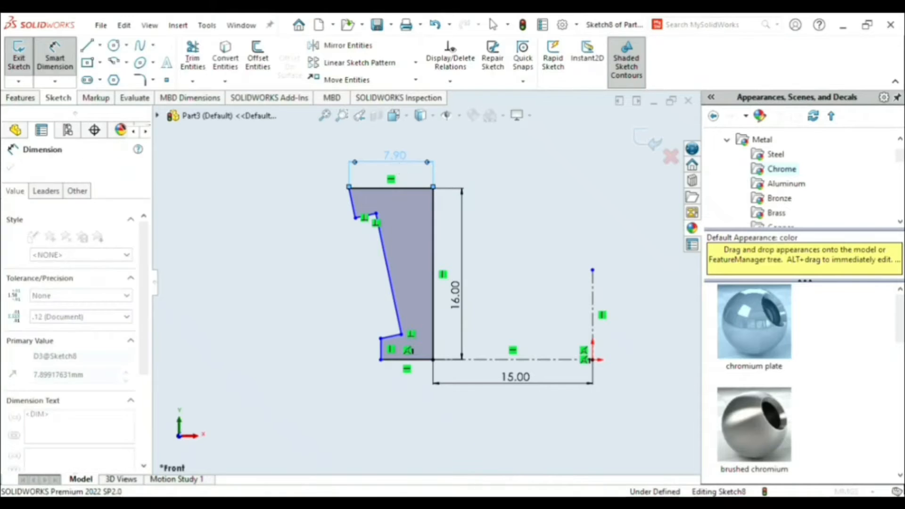
type("7.6")
key("Return")
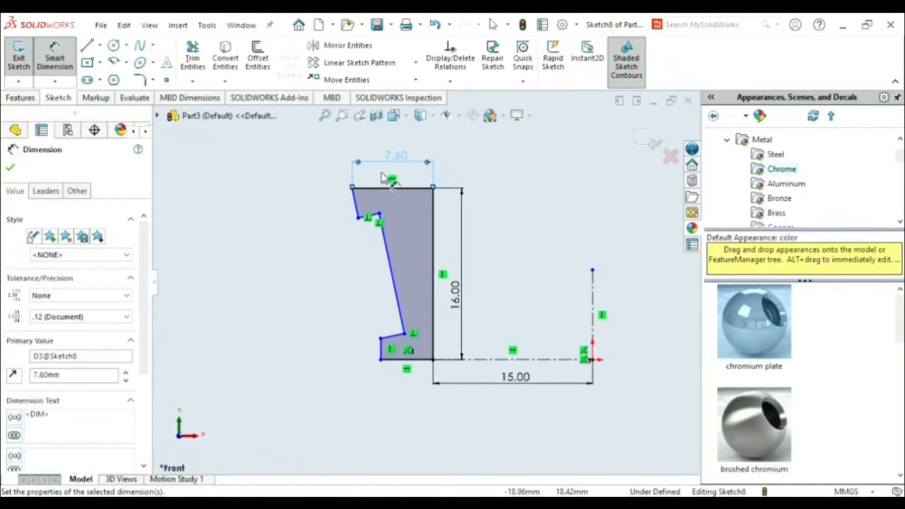
left_click(400, 361)
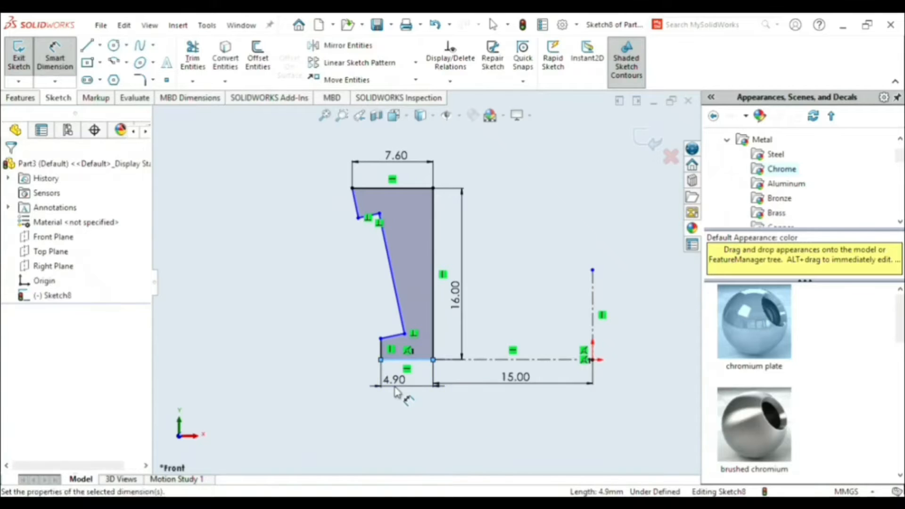
left_click(395, 391)
type("4.00mm")
key("Return")
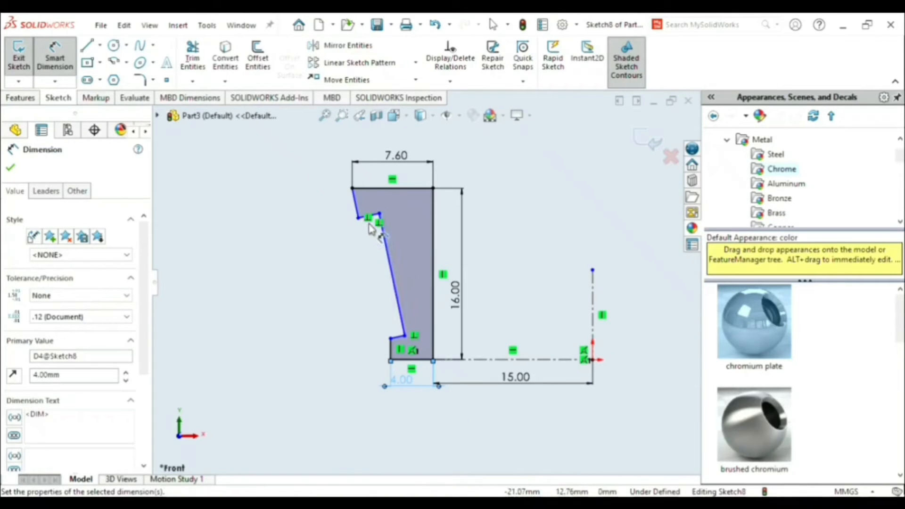
- Dimension the vertical height of the short slanted edge below the top edge to 2.51 mm
left_click(357, 207)
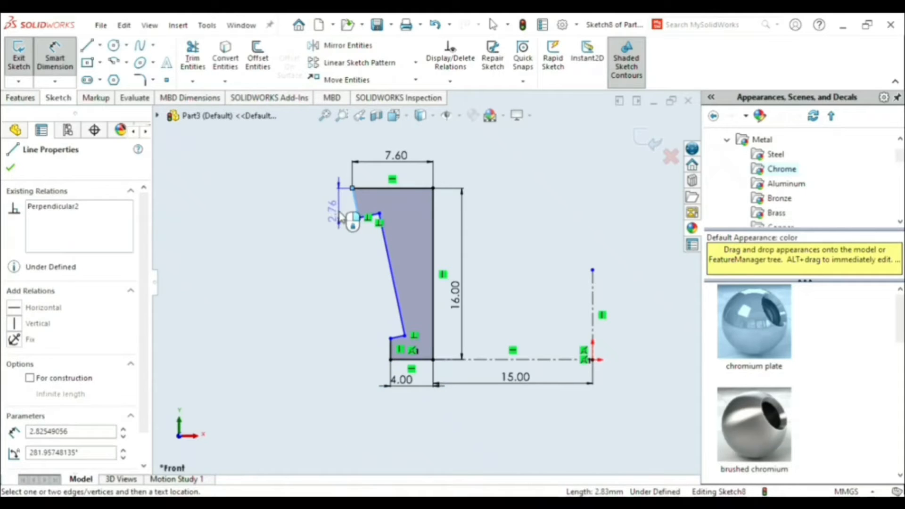
left_click(352, 221)
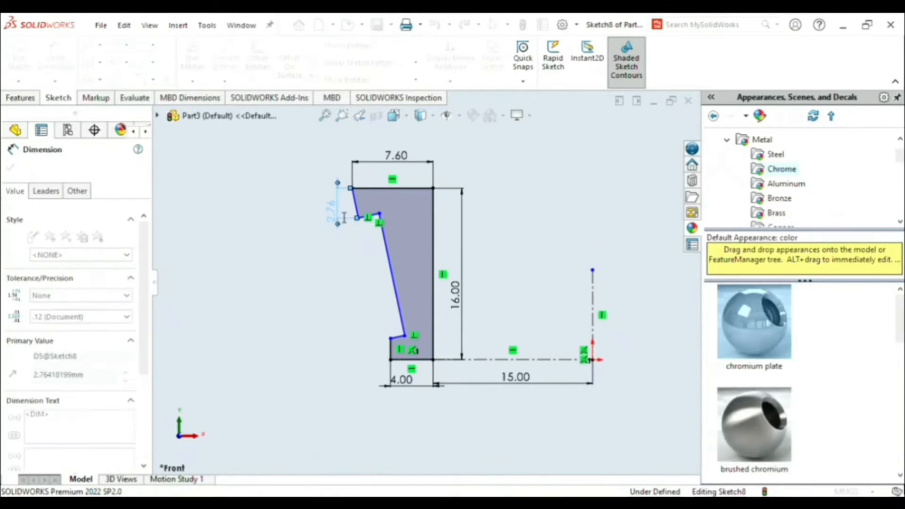
type("2.51")
key("Return")
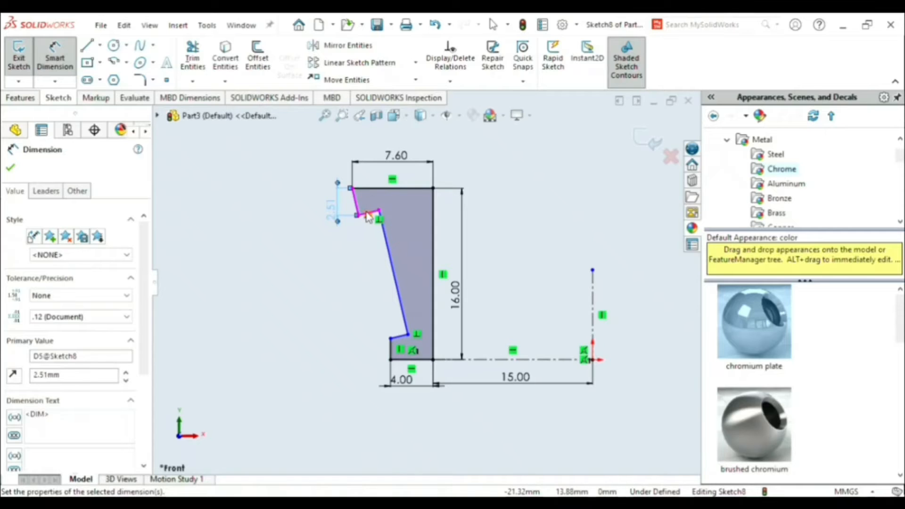
- Dimension the upper notch edge, perpendicular to the slanted sides, to 2 mm along its own direction
scroll(369, 217, "down", 7)
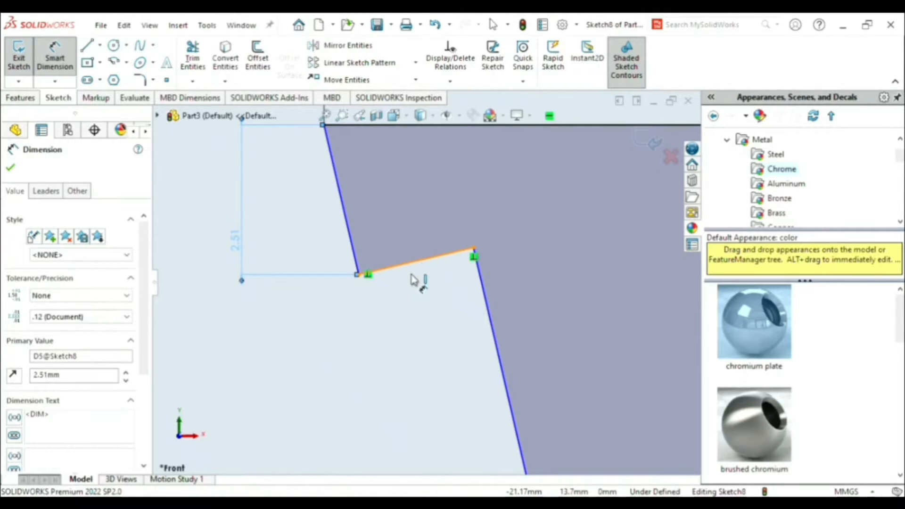
left_click(412, 275)
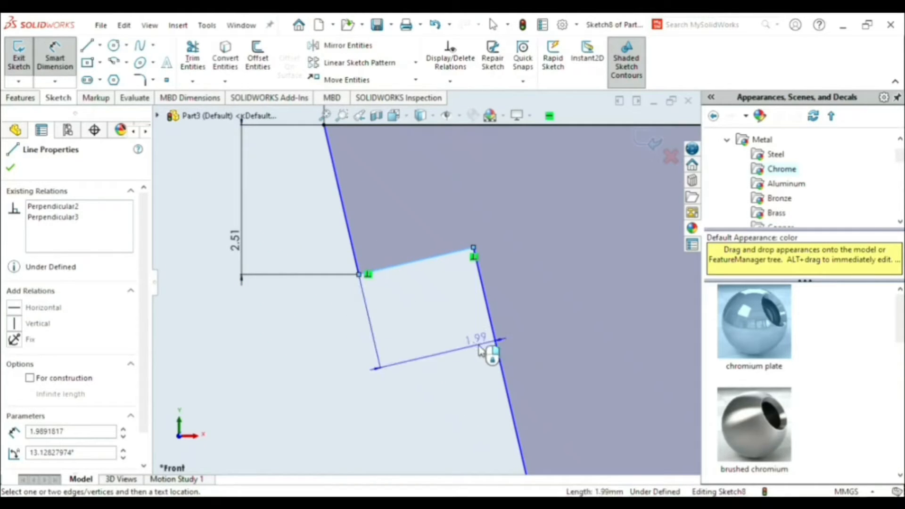
left_click(538, 378)
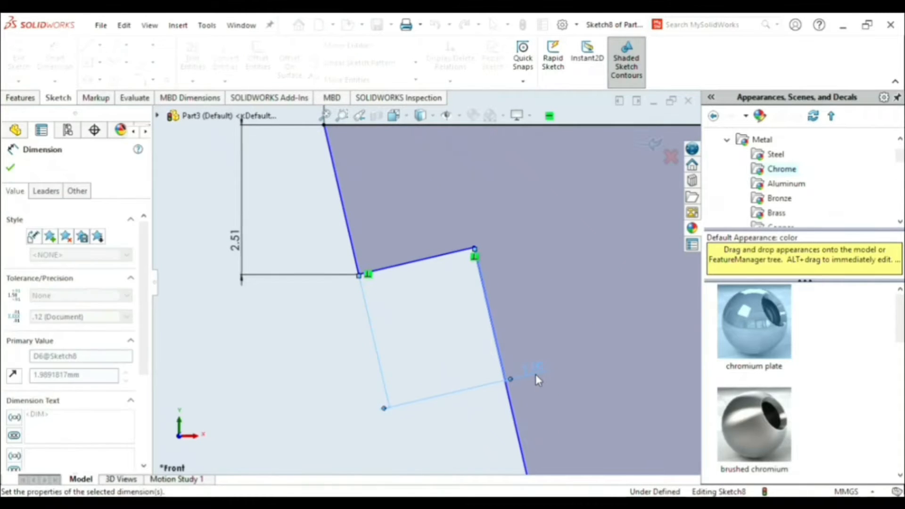
type("2")
key("Return")
scroll(532, 401, "up", 5)
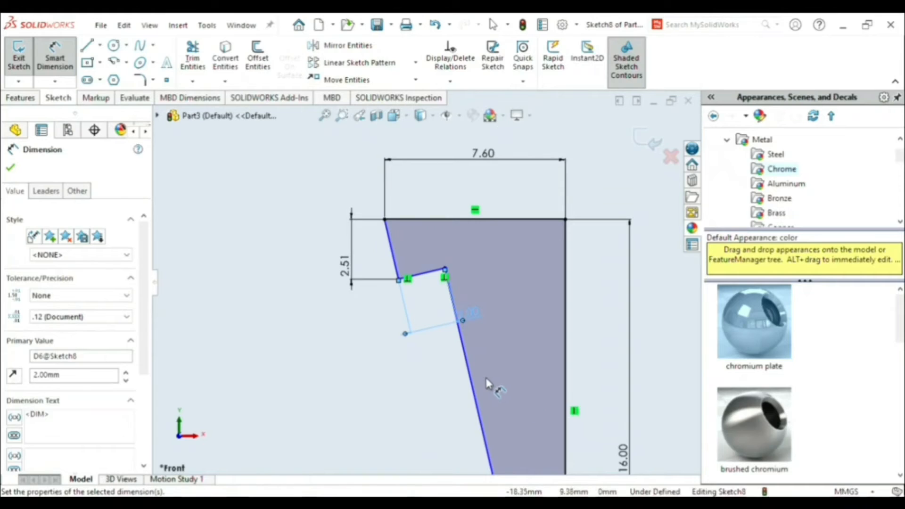
scroll(488, 384, "up", 5)
scroll(431, 348, "down", 2)
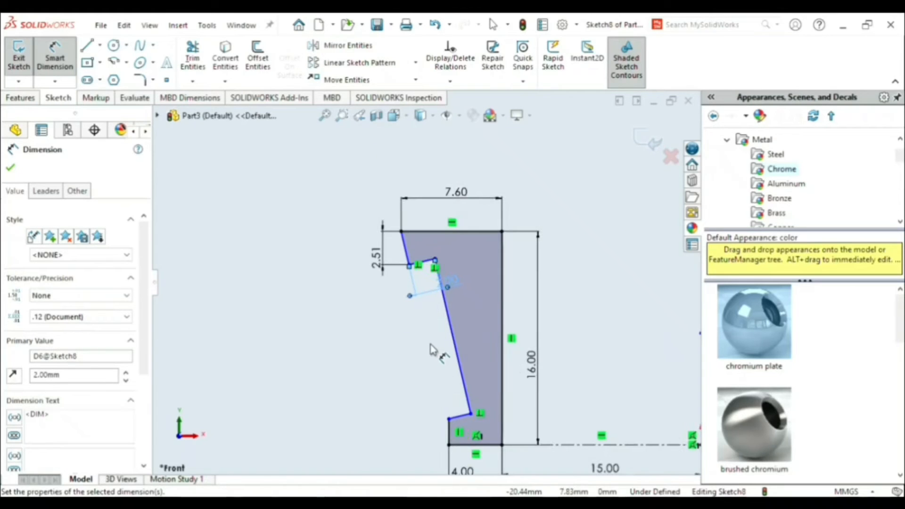
left_click(449, 431)
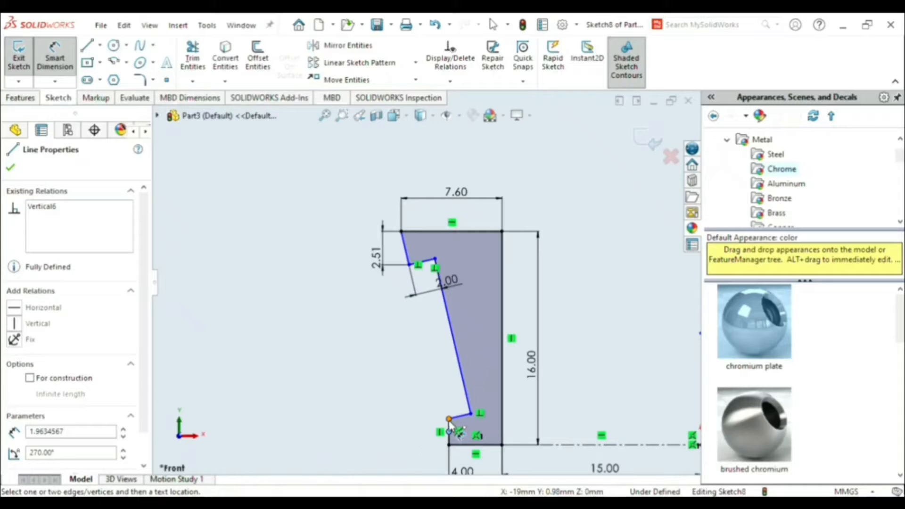
left_click(449, 419)
left_click(449, 431)
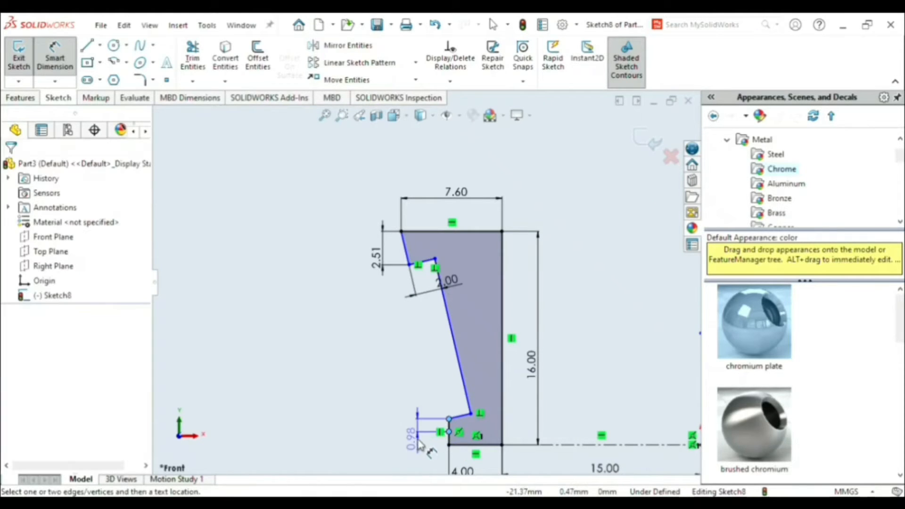
scroll(453, 437, "down", 5)
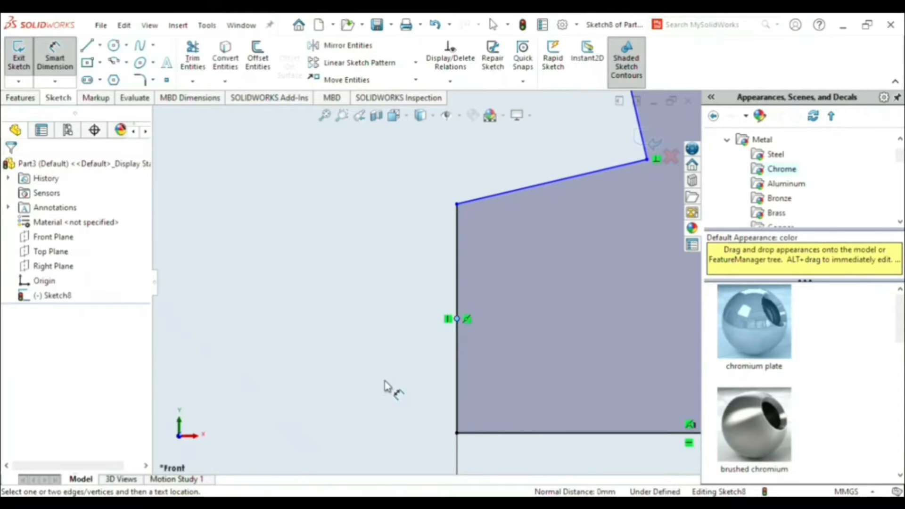
left_click(457, 205)
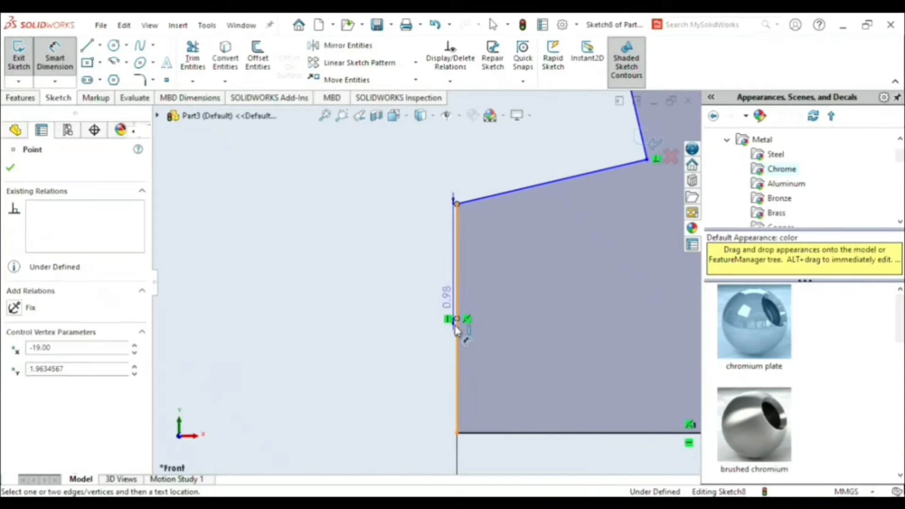
left_click(457, 433)
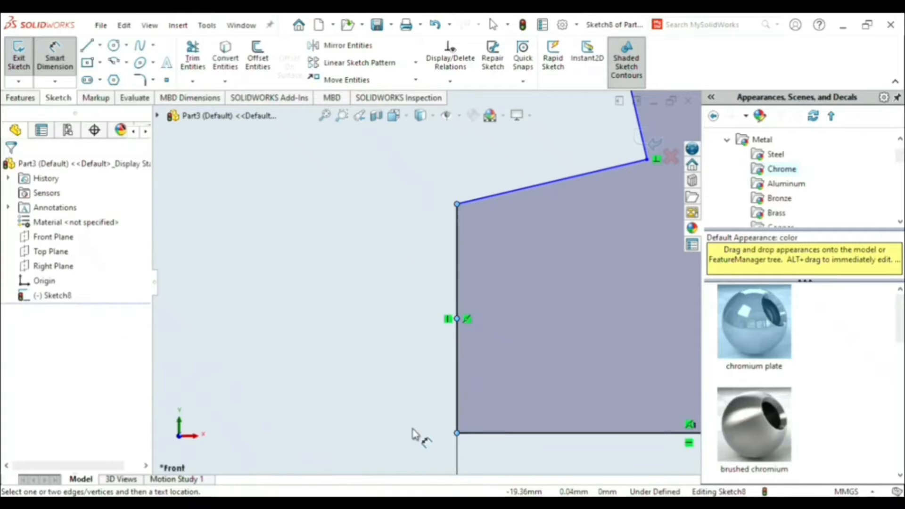
key("Escape")
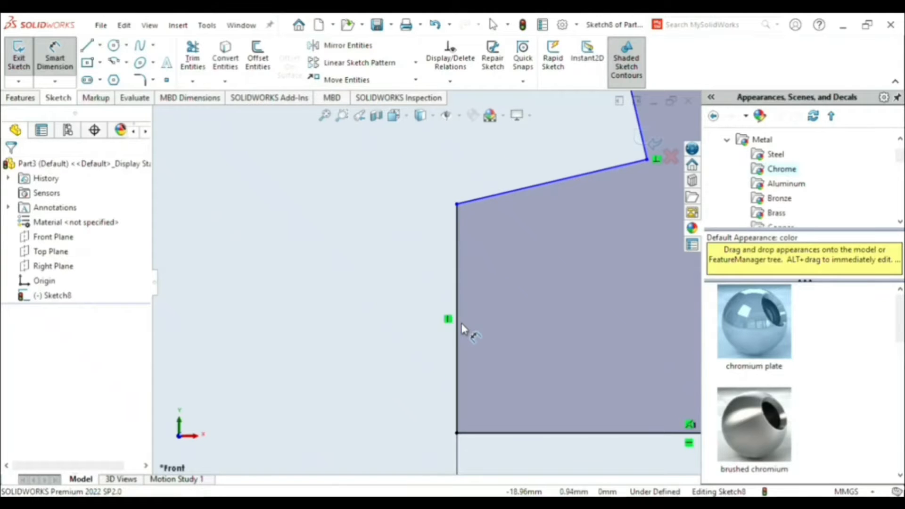
- Dimension the short vertical edge at the profile's base to 0.9 mm
left_click(457, 278)
left_click(329, 301)
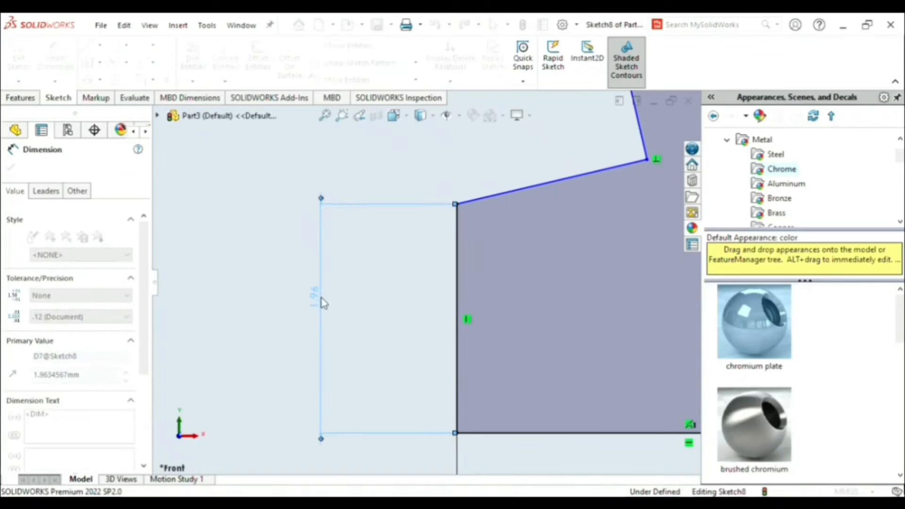
type("0.9")
key("Return")
scroll(397, 271, "up", 10)
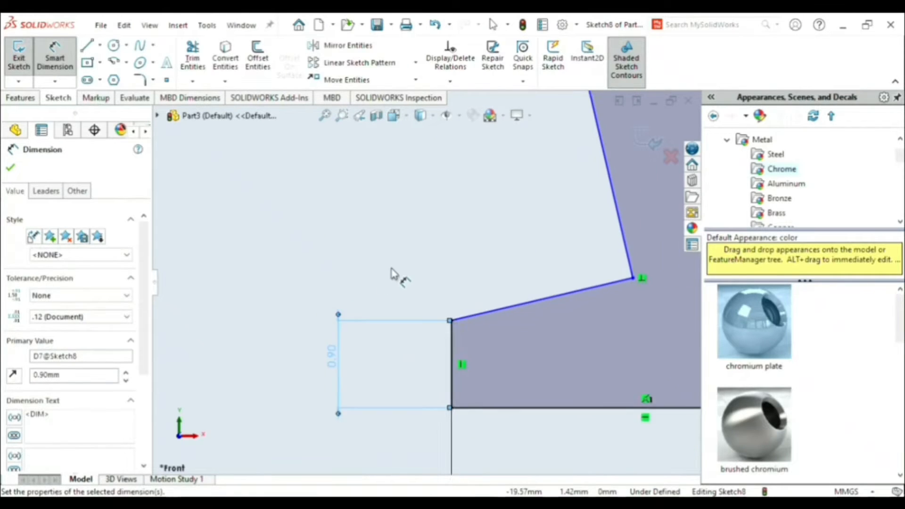
scroll(421, 193, "down", 3)
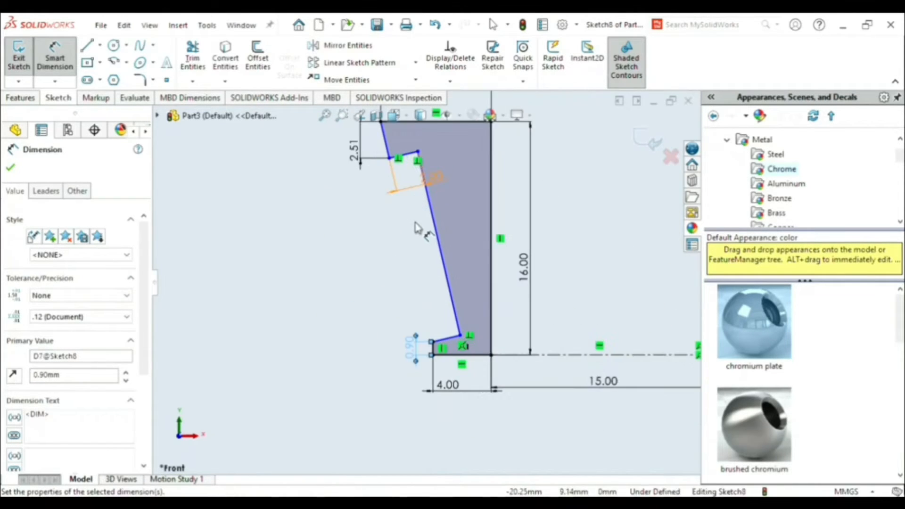
key("Escape")
- Draw a construction line along the upper short slanted edge and continue it collinearly down past the profile's outer base corner
scroll(416, 229, "up", 3)
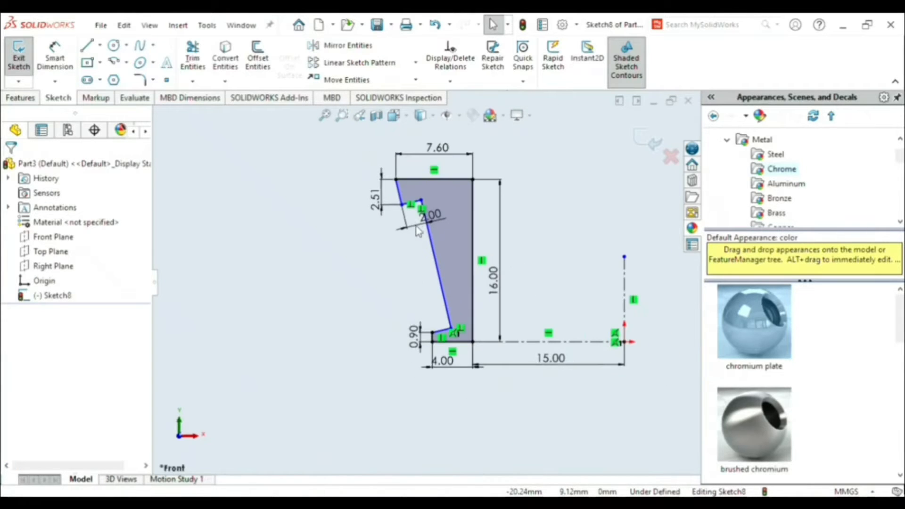
scroll(417, 230, "down", 2)
scroll(417, 233, "down", 1)
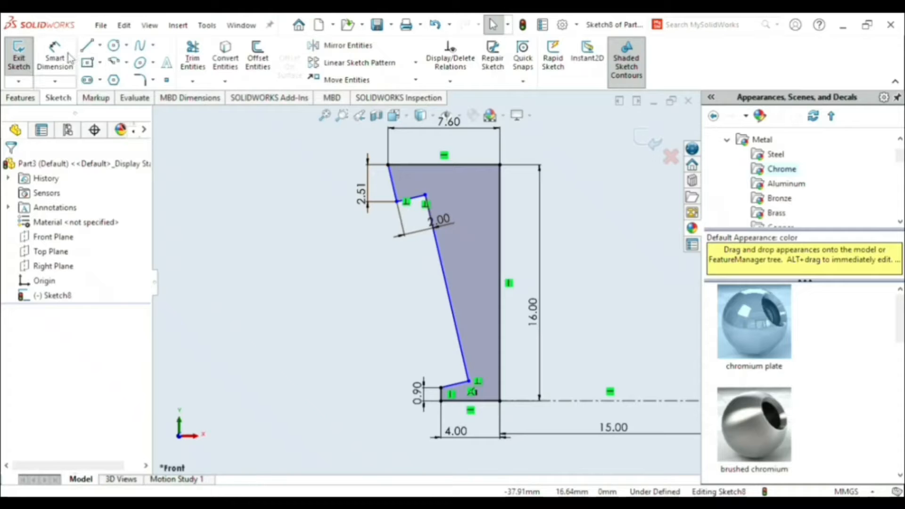
left_click(119, 82)
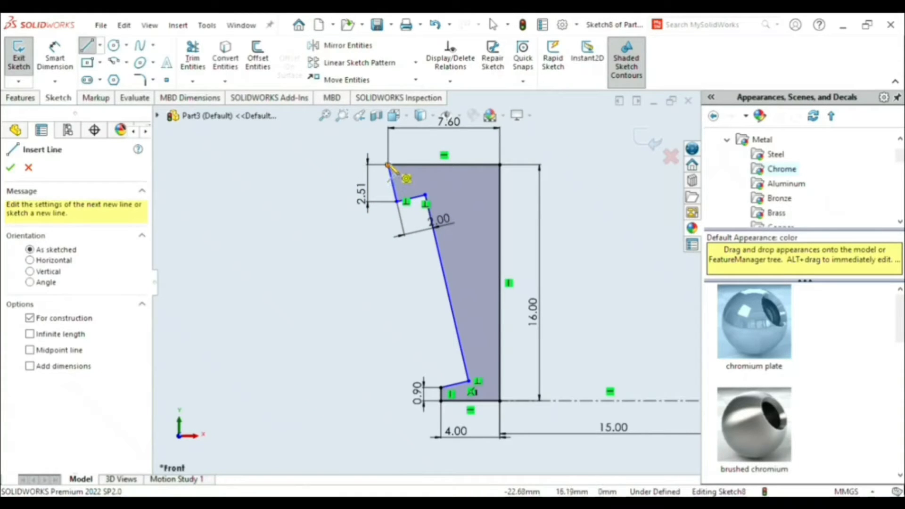
left_click(387, 165)
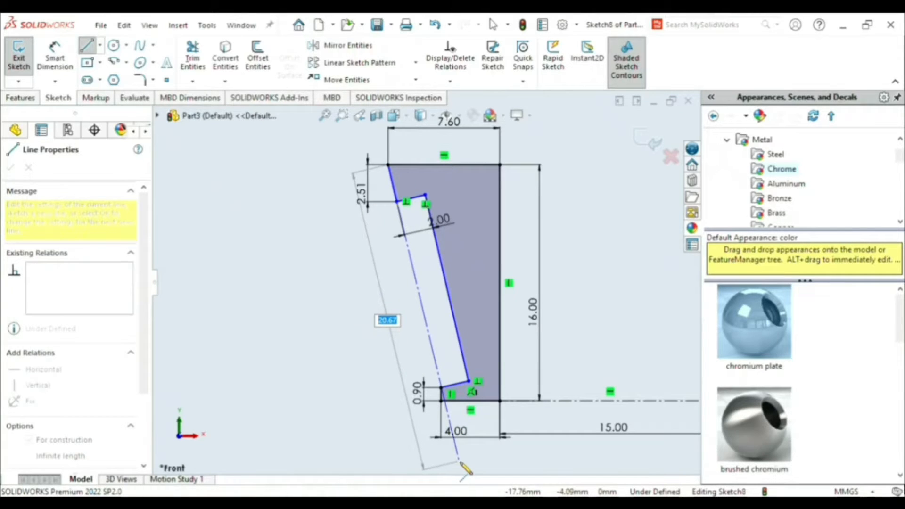
left_click(397, 202)
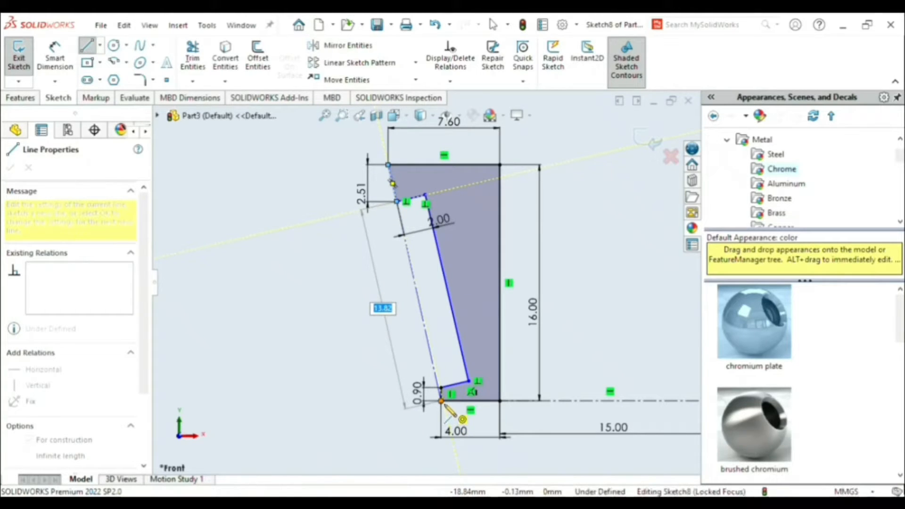
left_click(447, 409)
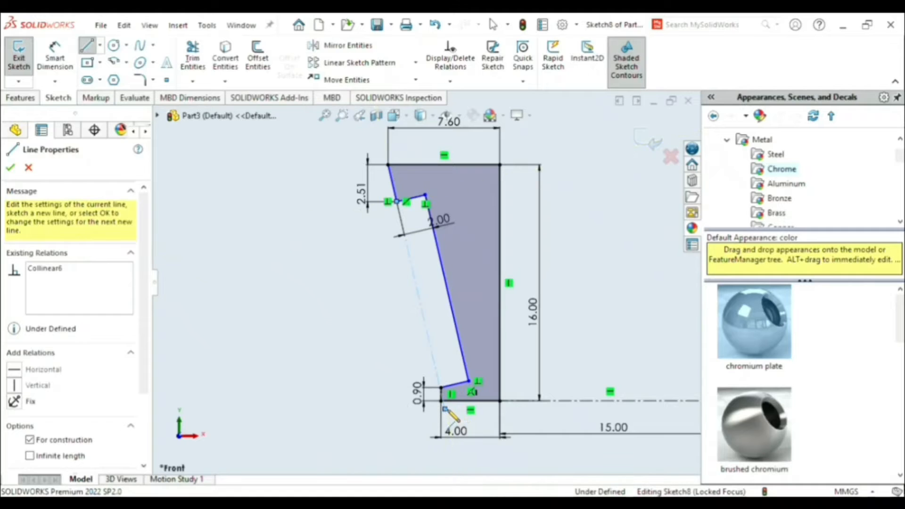
key("Escape")
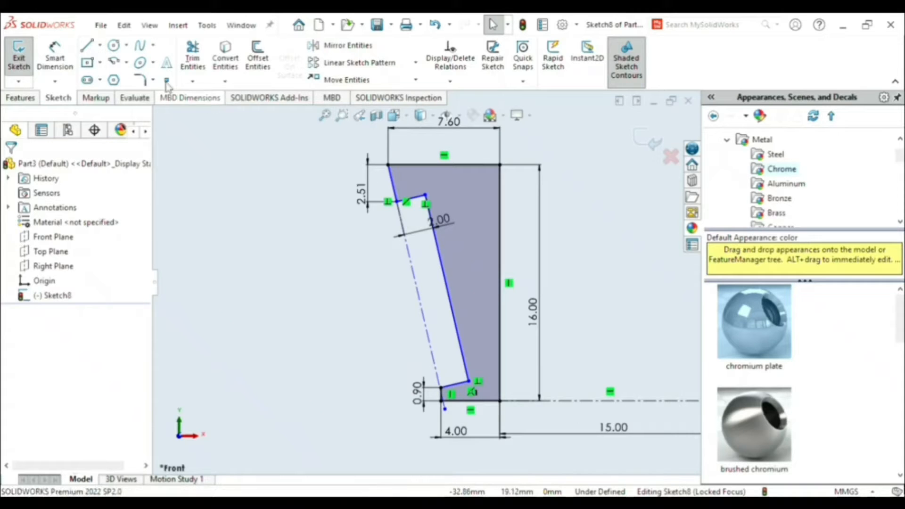
- Dimension the angle between the profile's top edge and the upper short slanted edge to 77.32 degrees
left_click(55, 57)
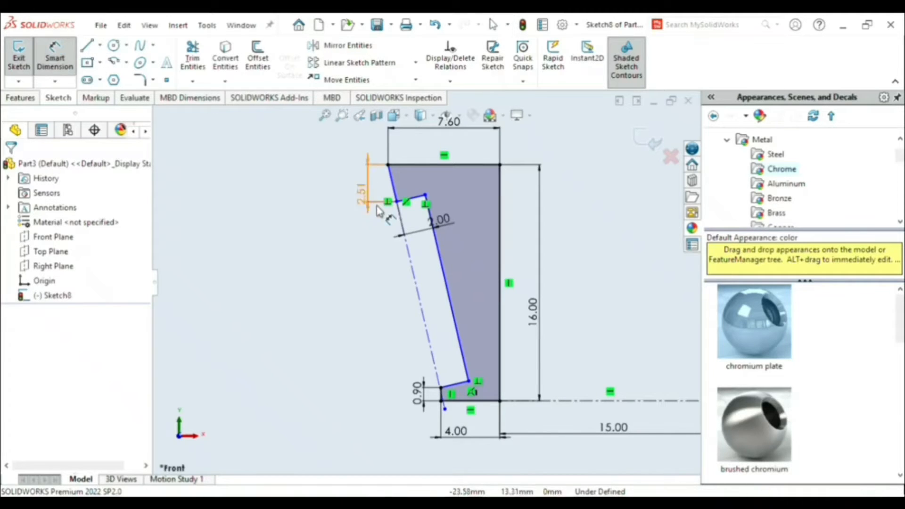
left_click(394, 184)
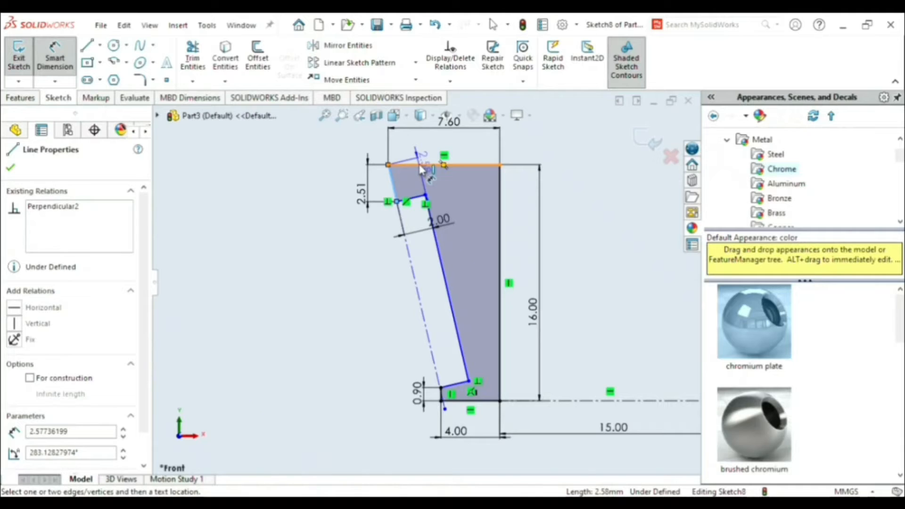
left_click(421, 165)
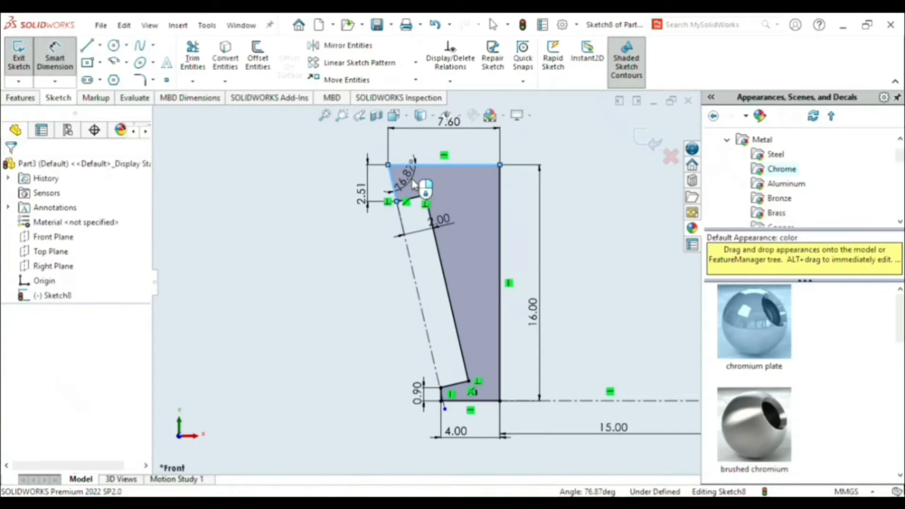
left_click(413, 182)
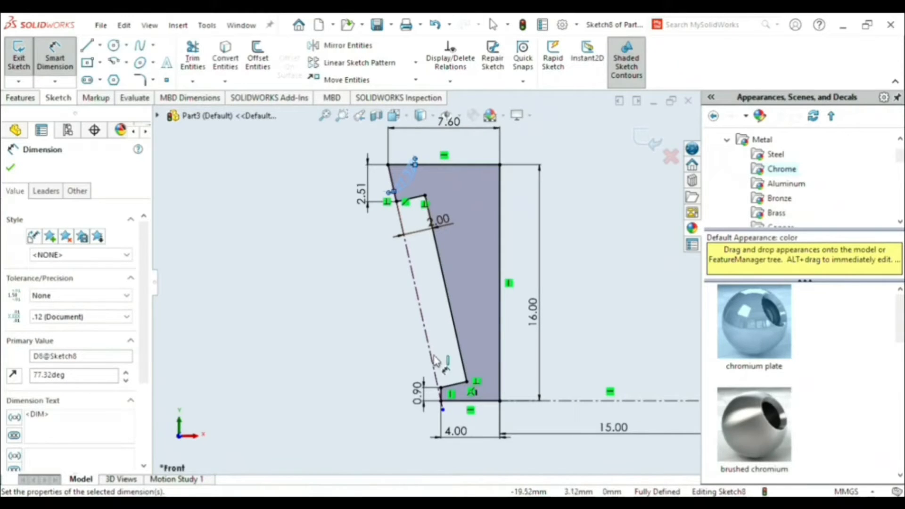
- Trim away the lower notch edge and the short vertical edge at the base with the Trim to closest option
scroll(448, 398, "down", 8)
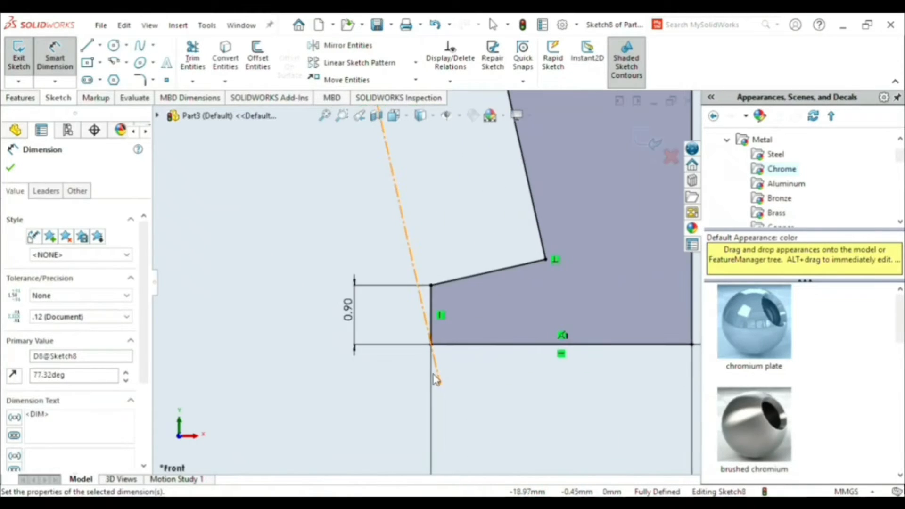
scroll(434, 355, "down", 1)
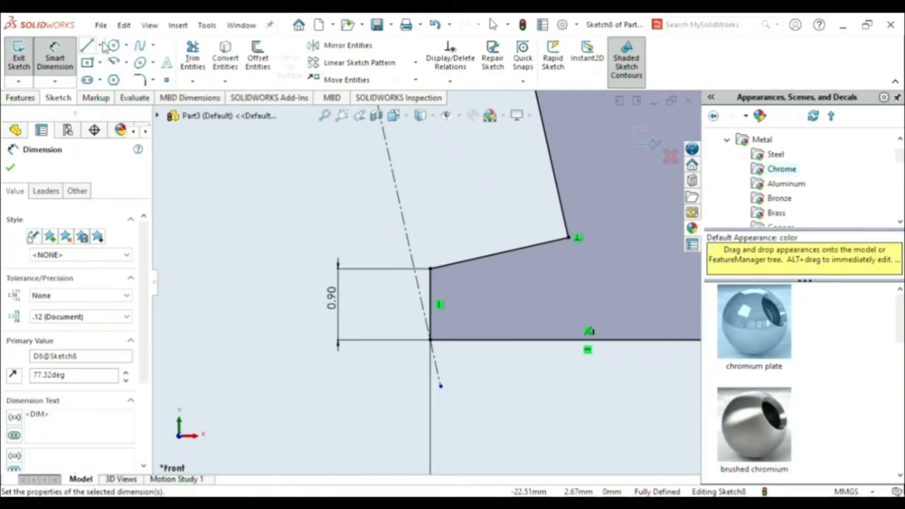
left_click(193, 59)
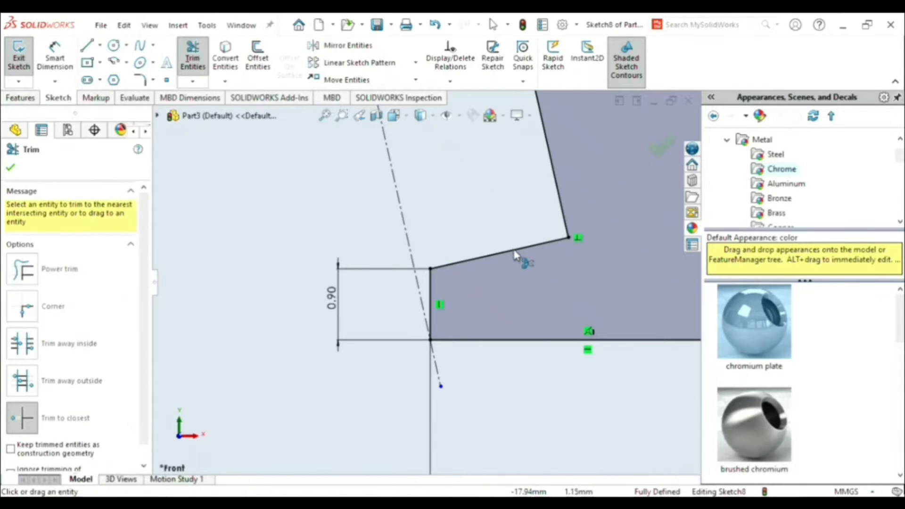
left_click(515, 254)
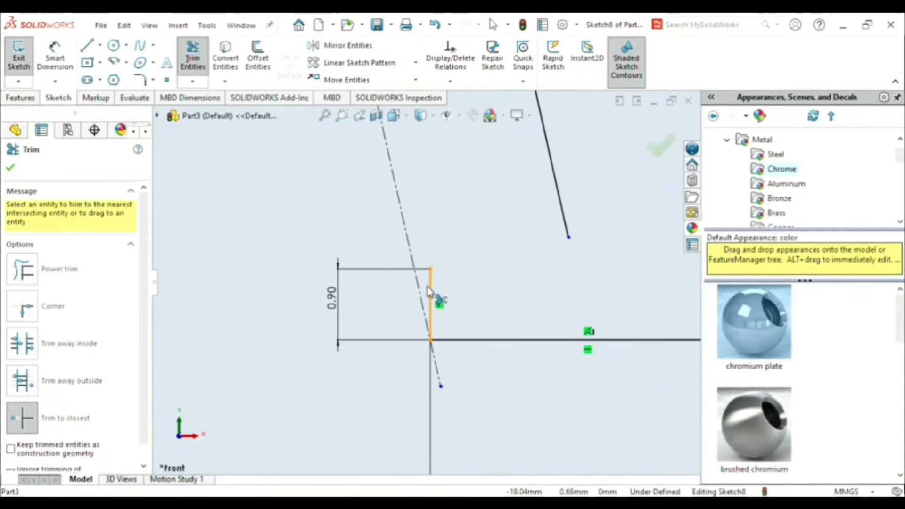
left_click(430, 293)
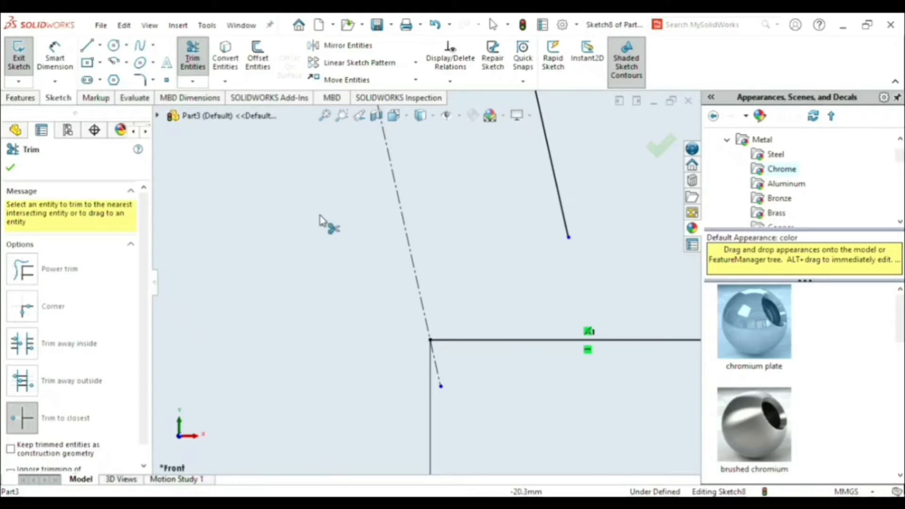
- Draw a line about 2 mm long from the long slanted edge's lower end perpendicular to the construction line, continuing along it to the base corner
left_click(86, 47)
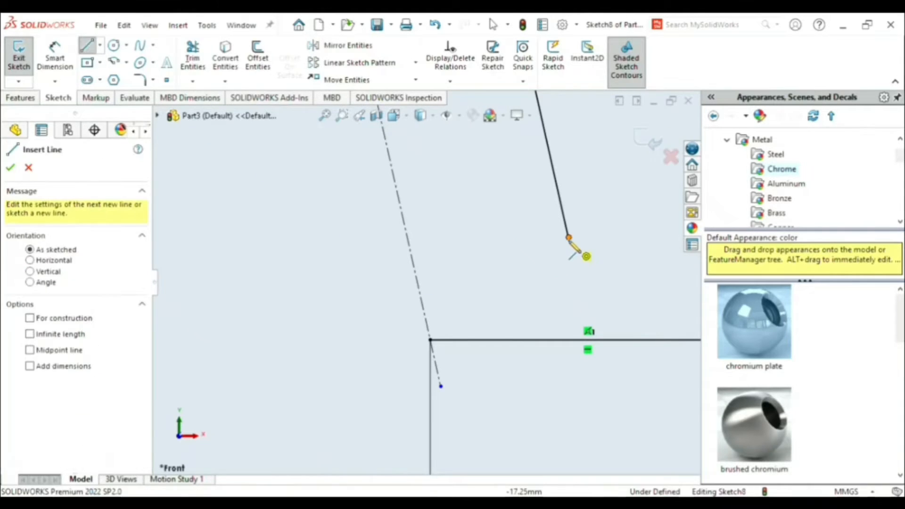
left_click(570, 237)
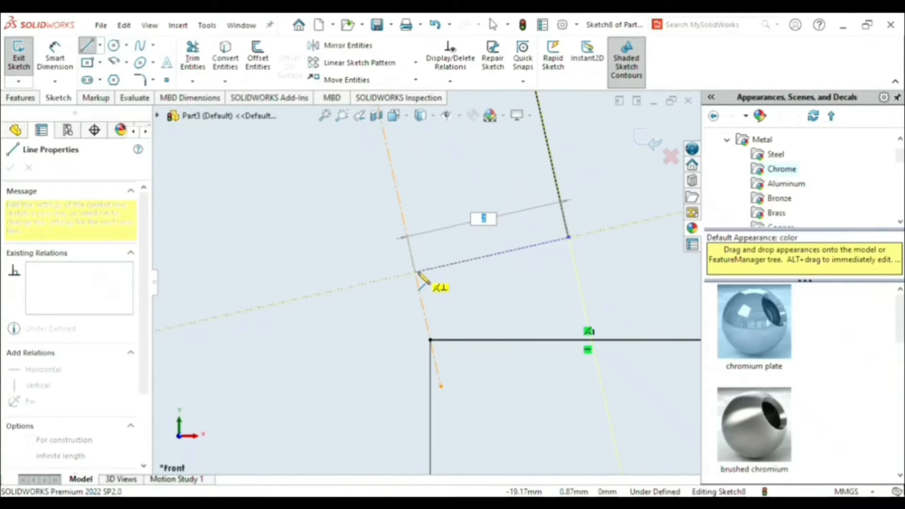
left_click(416, 274)
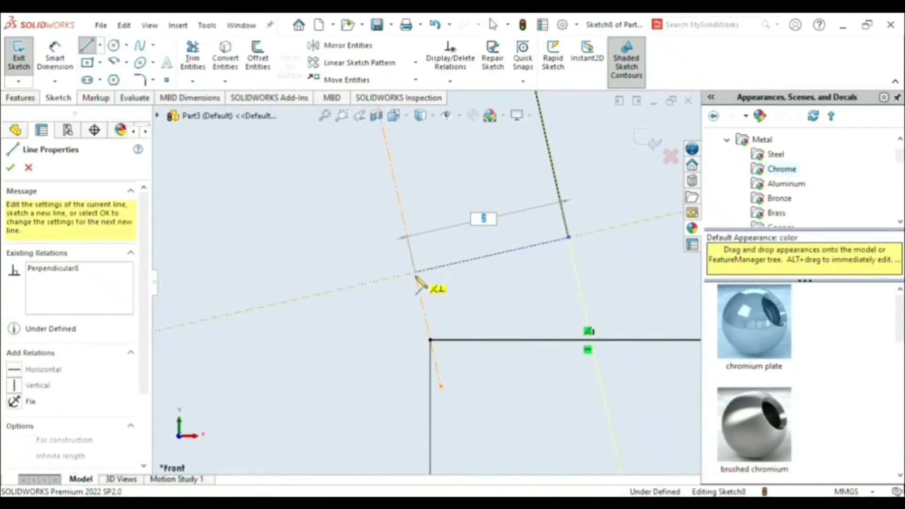
left_click(430, 339)
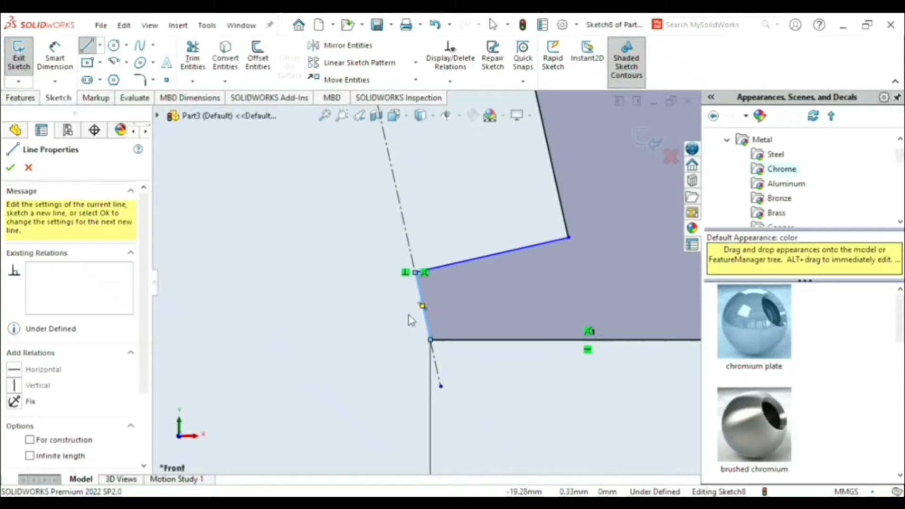
- Dimension the vertical height of the new short slanted edge above the base corner to 0.9 mm
left_click(55, 59)
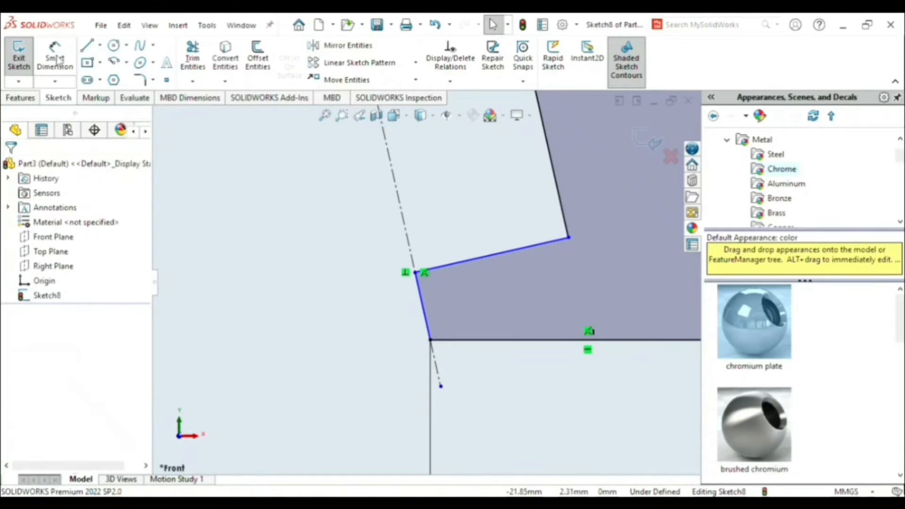
left_click(424, 314)
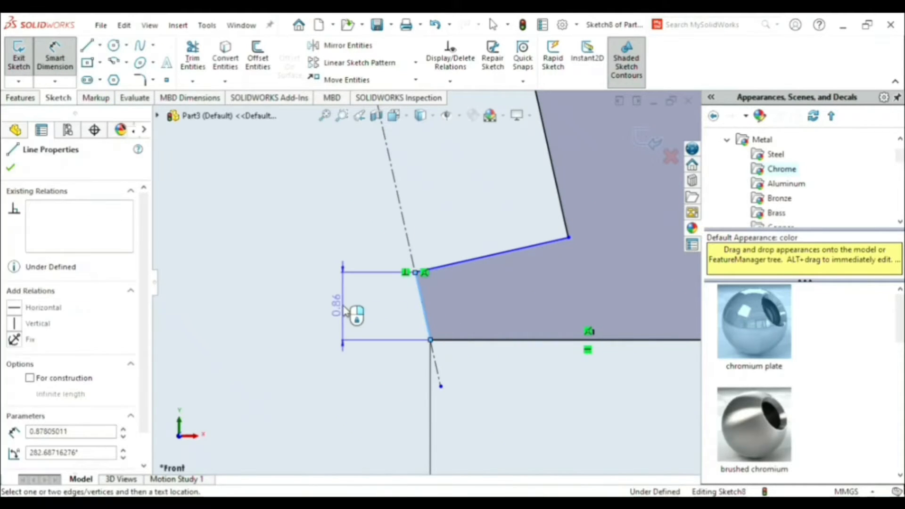
left_click(337, 309)
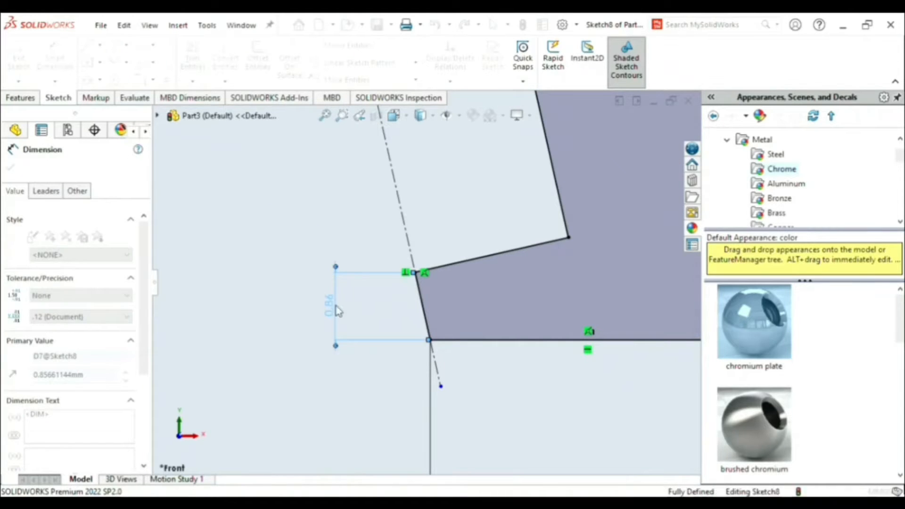
key("Escape")
key("Escape")
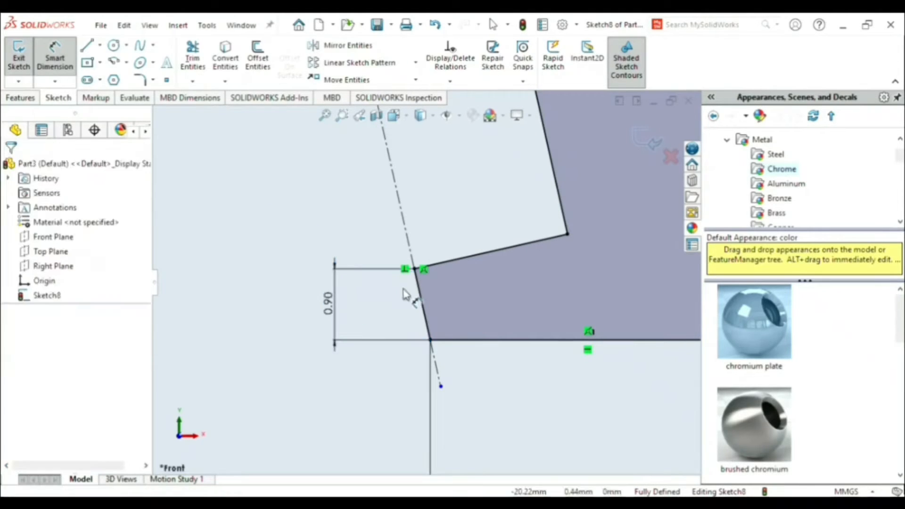
- Examine the finished notched profile, its dimensions and its relations from the base up to the top edge
scroll(488, 270, "up", 9)
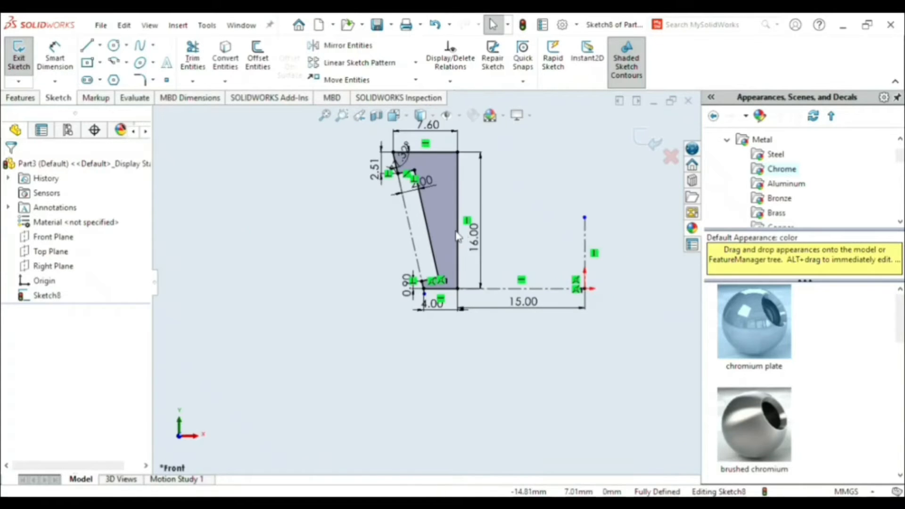
scroll(423, 241, "down", 4)
scroll(403, 239, "up", 1)
scroll(400, 246, "up", 1)
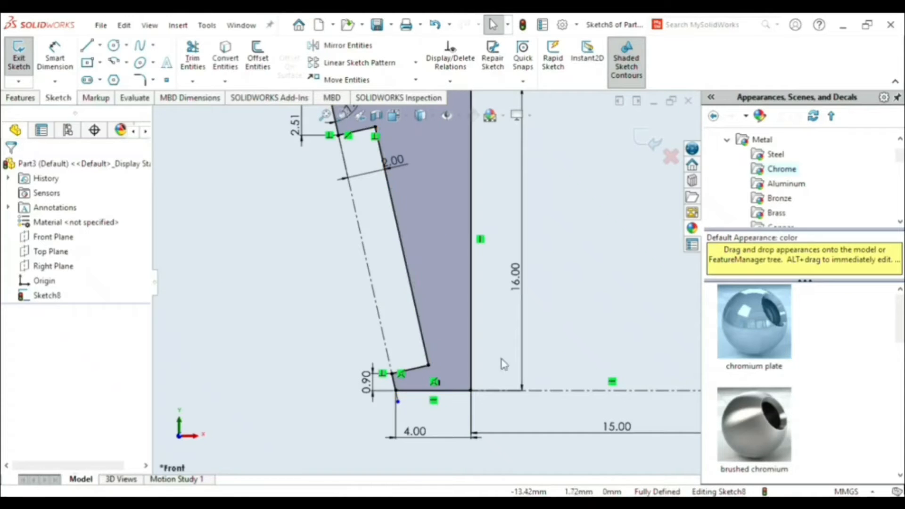
scroll(559, 341, "up", 3)
scroll(555, 308, "down", 2)
scroll(375, 213, "up", 2)
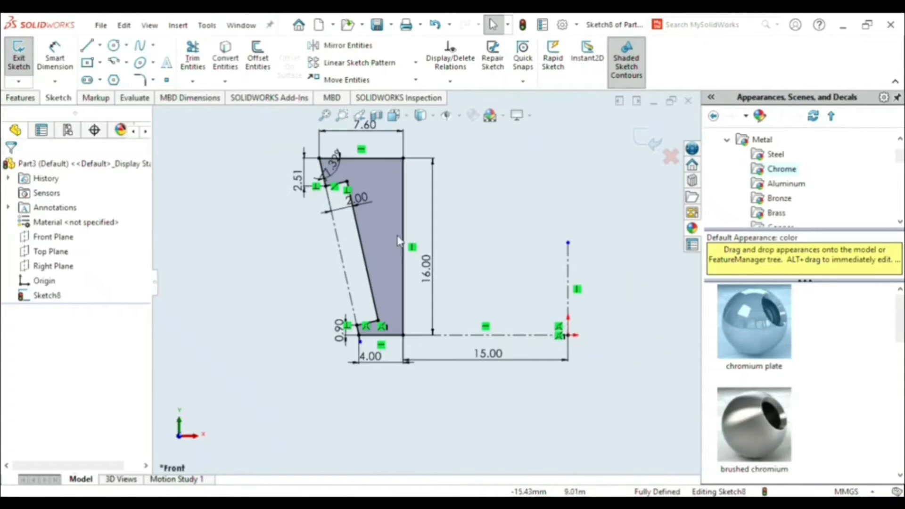
scroll(358, 219, "down", 1)
scroll(358, 219, "up", 1)
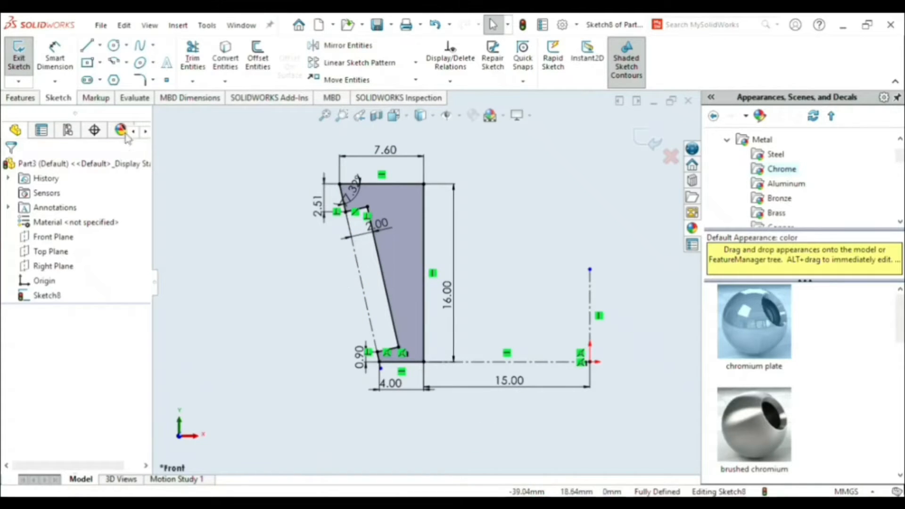
- Fillet the profile's top corner between the top edge and the 16 mm vertical edge with a 2 mm radius
left_click(21, 98)
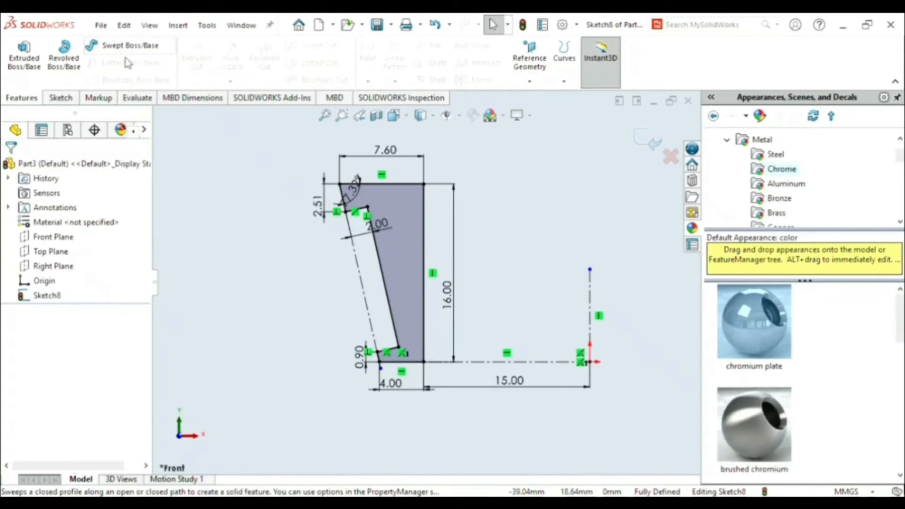
left_click(64, 98)
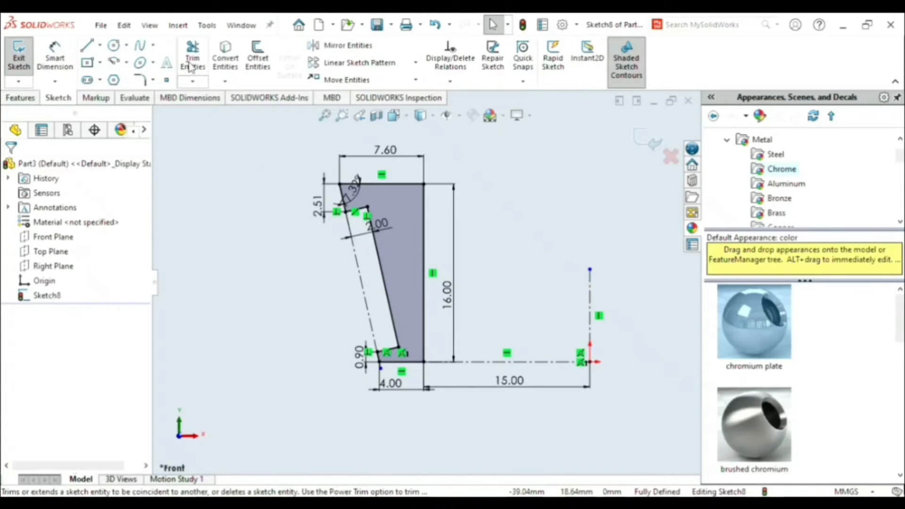
left_click(140, 81)
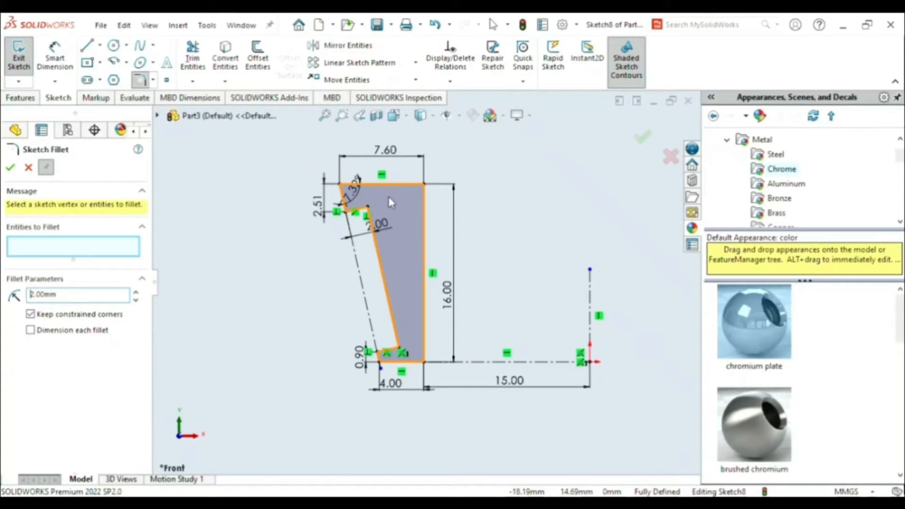
left_click(418, 185)
left_click(424, 204)
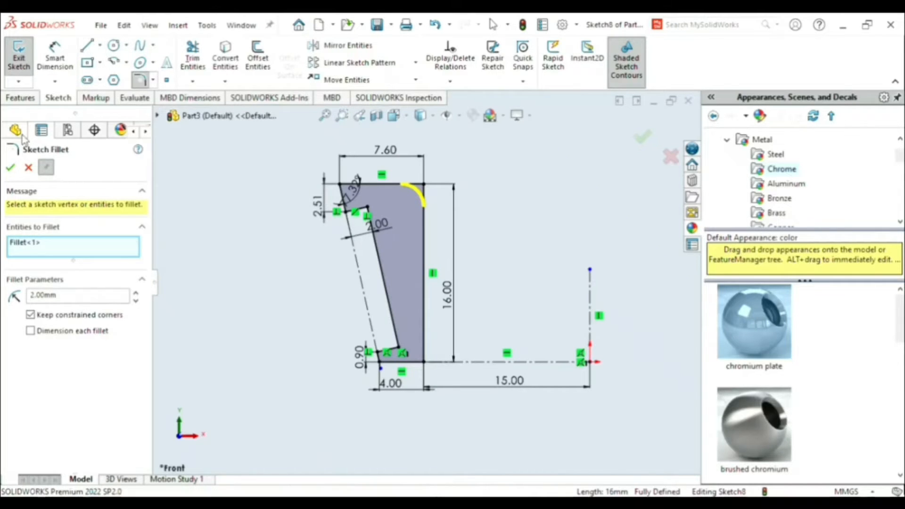
left_click(13, 170)
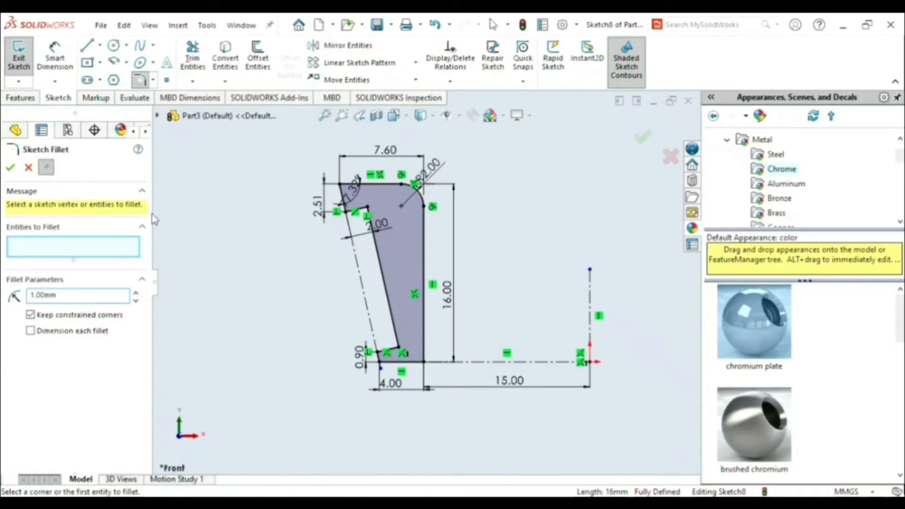
- Fillet the profile's top outer corner and both base corners with a 0.94316373 mm radius
left_click(343, 188)
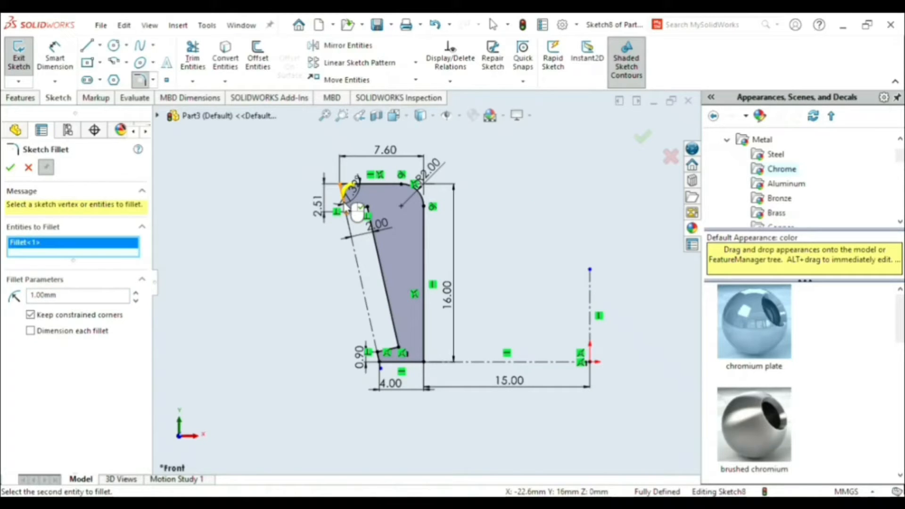
left_click(381, 362)
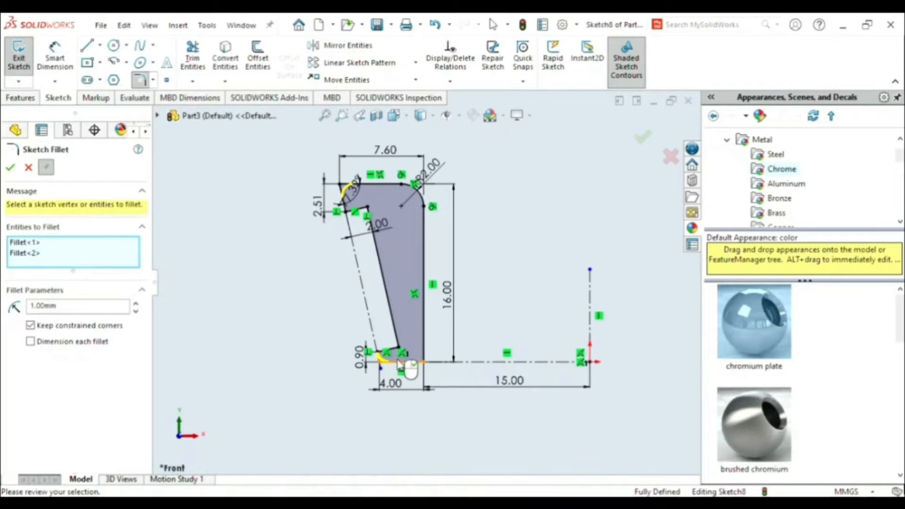
left_click(423, 363)
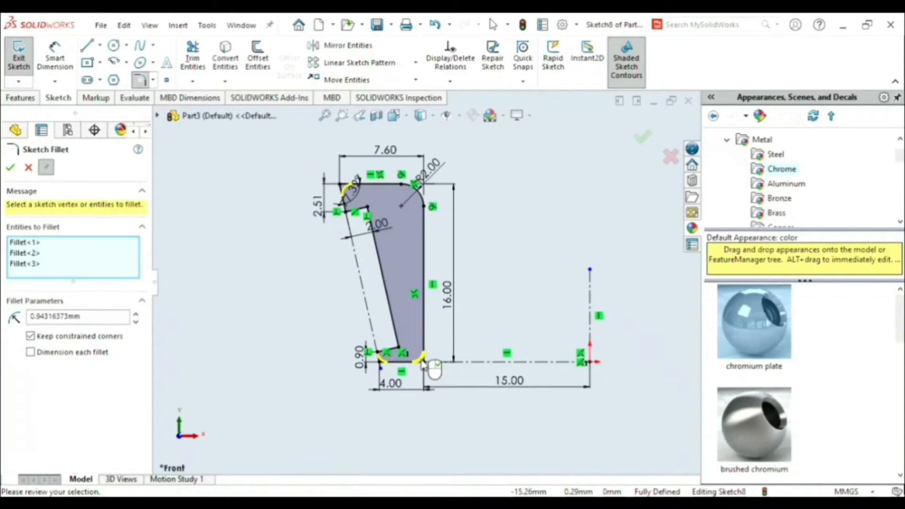
left_click(12, 169)
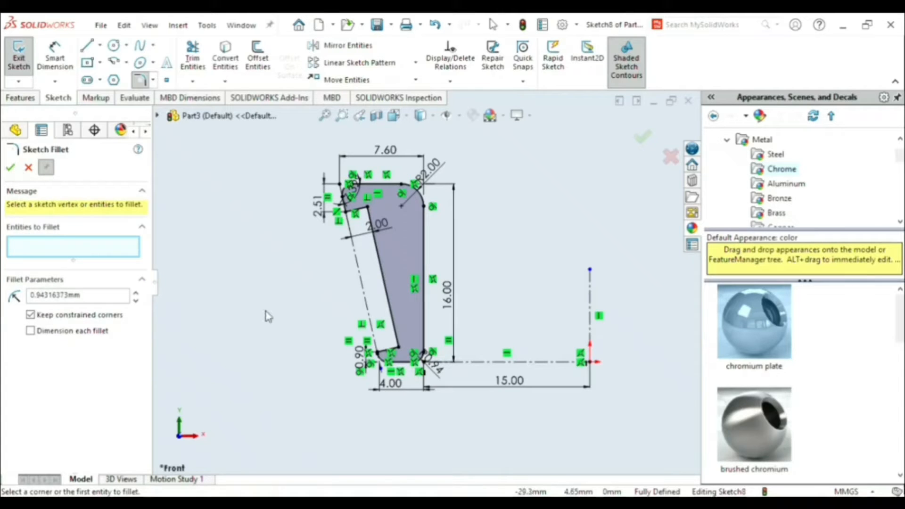
left_click(20, 97)
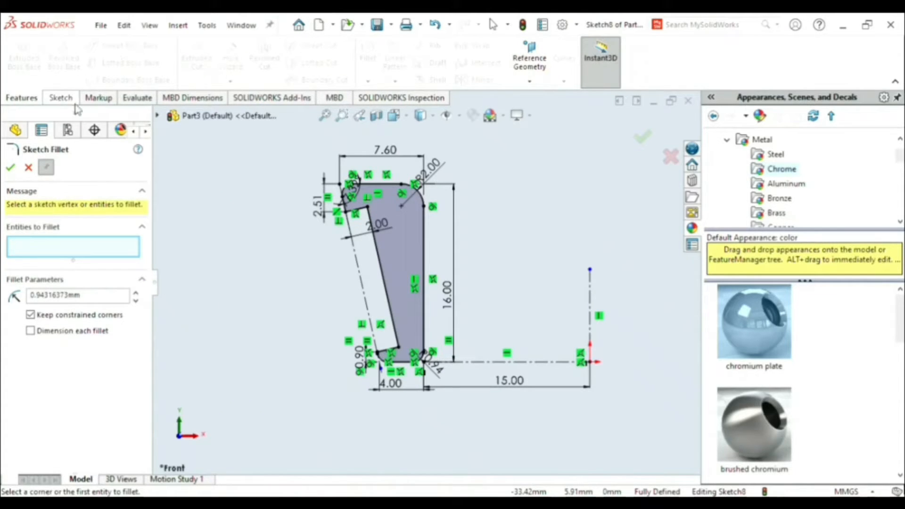
left_click(11, 169)
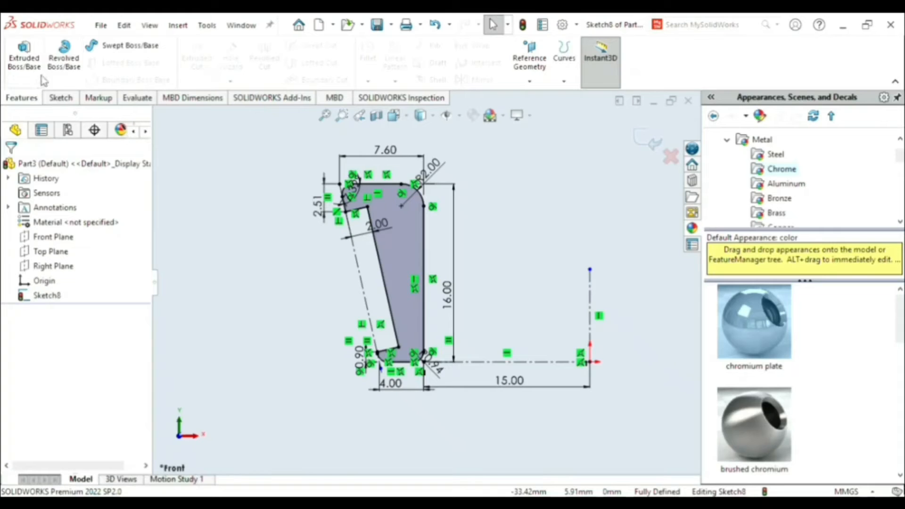
- Revolve the filleted profile 360 degrees about the vertical construction line through the origin
left_click(64, 57)
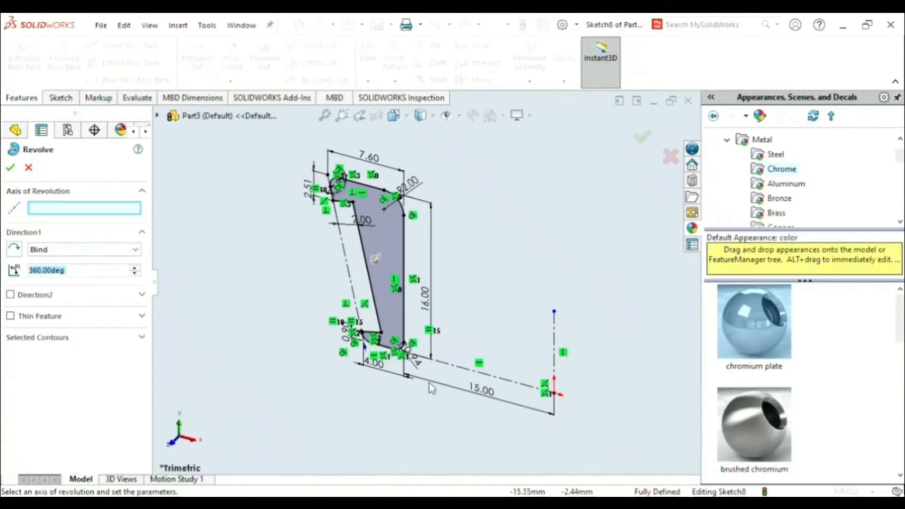
left_click(554, 344)
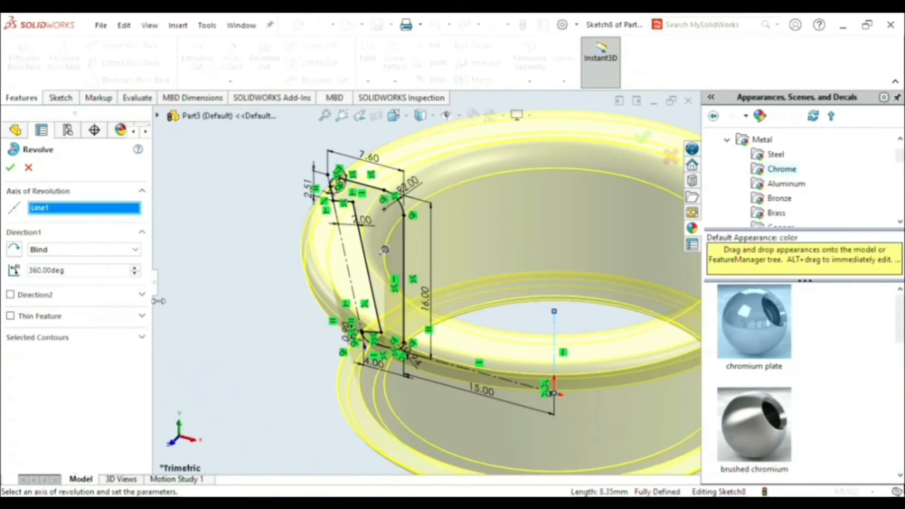
left_click(11, 169)
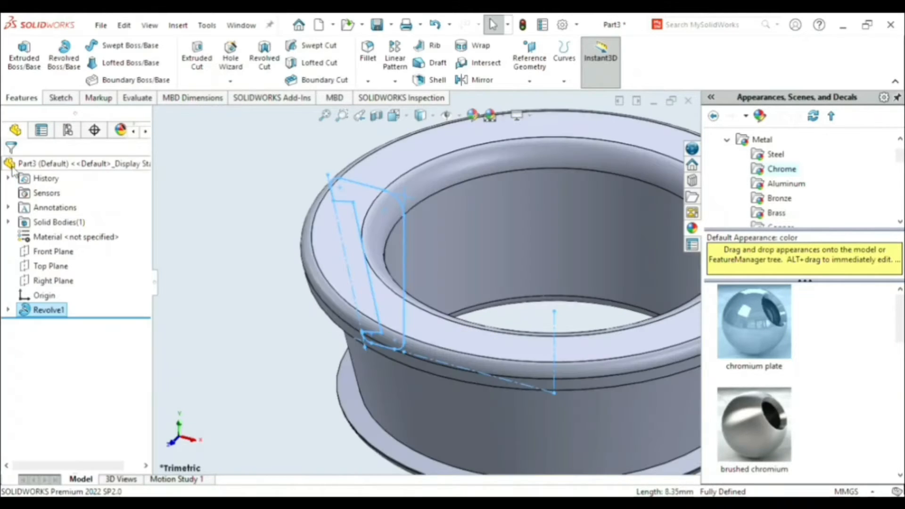
key("Escape")
scroll(551, 306, "up", 5)
scroll(556, 297, "down", 3)
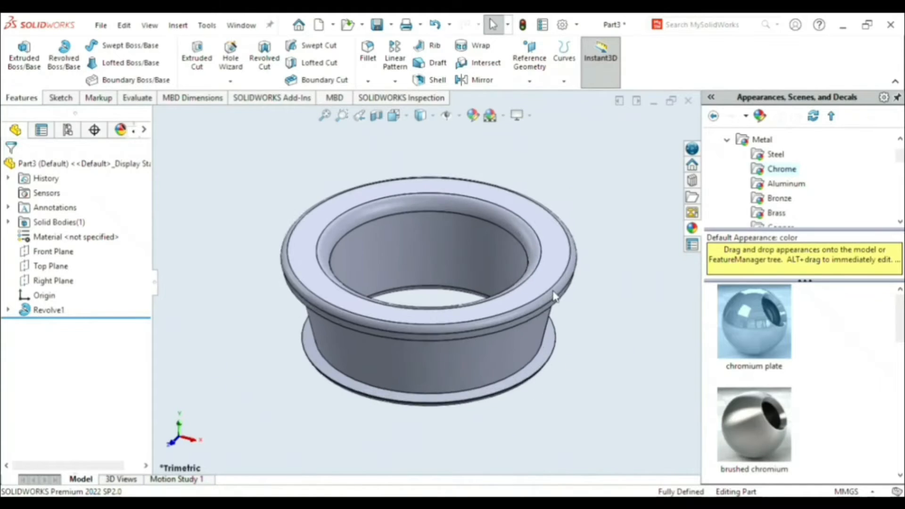
- Apply the chromium plate appearance to the revolved ring and turn it to face its upper flange
left_click(763, 331)
double_click(763, 331)
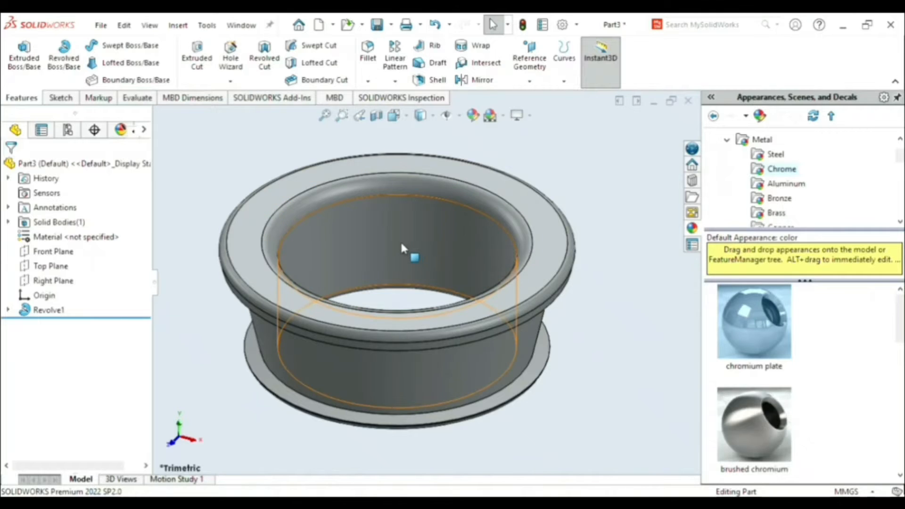
middle_click_drag(404, 241, 400, 289)
scroll(400, 289, "up", 2)
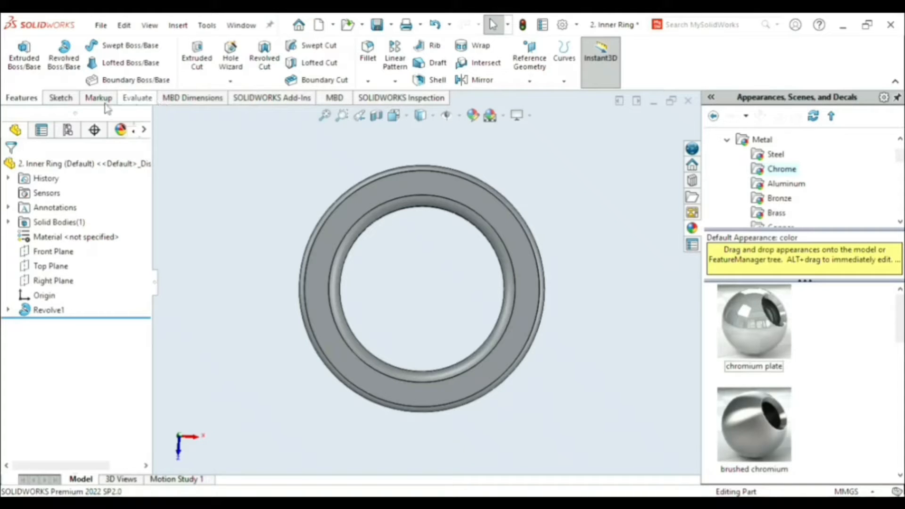
- Sketch a construction circle of 35.28 mm diameter centred on the origin on the ring's upper flat face
left_click(63, 98)
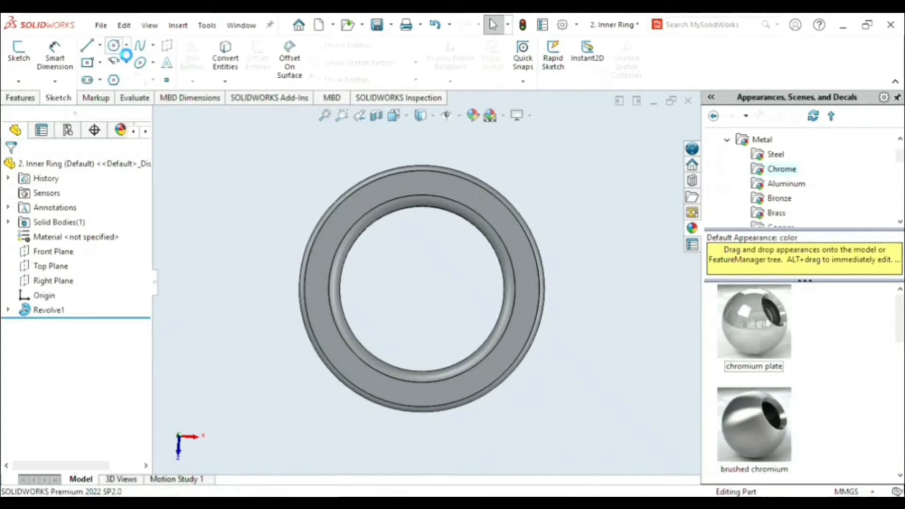
left_click(115, 49)
left_click(518, 255)
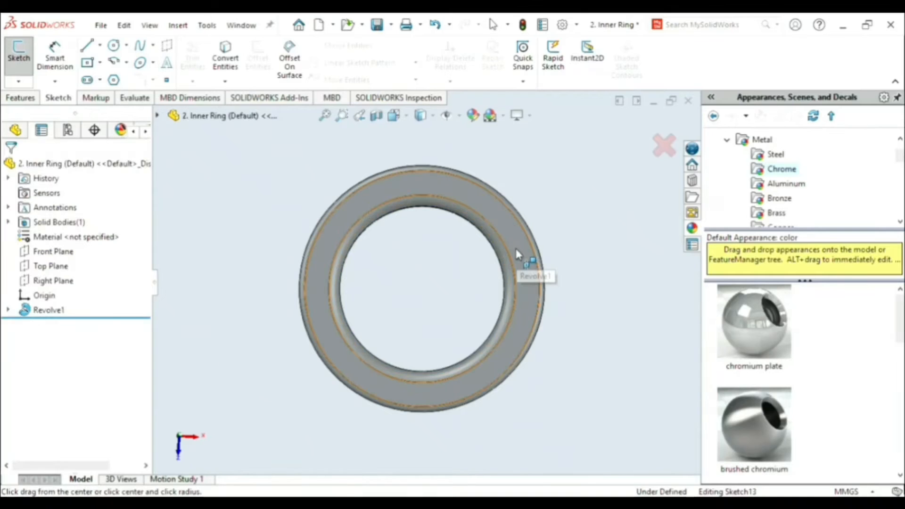
left_click(423, 288)
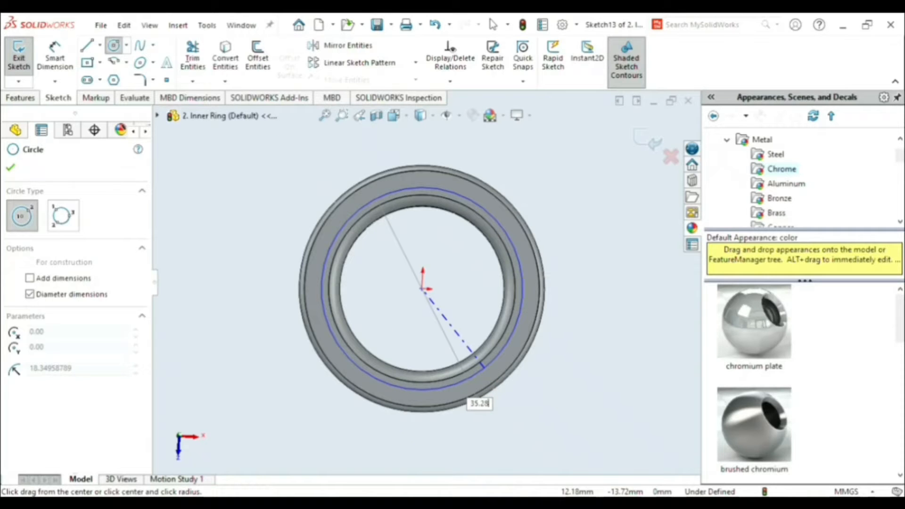
left_click(483, 366)
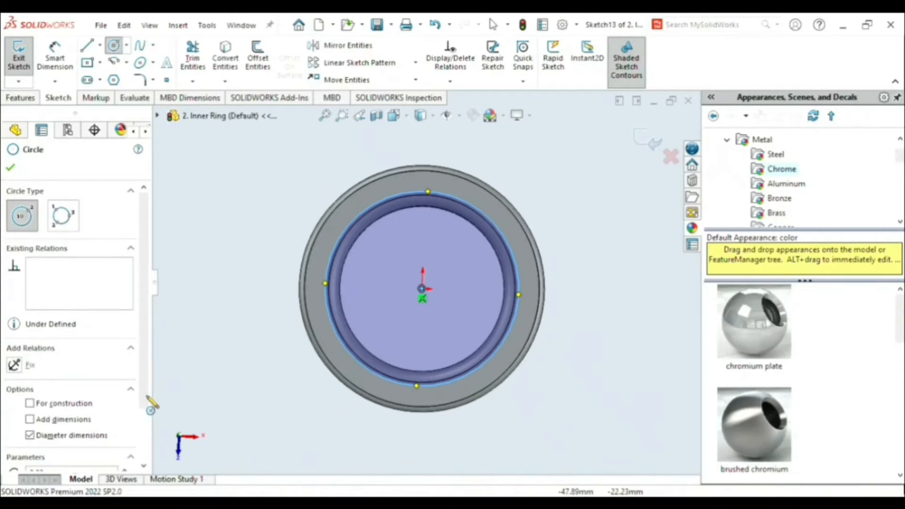
mouse_move(143, 398)
left_mouse_down()
mouse_move(143, 458)
mouse_move(143, 391)
left_mouse_up()
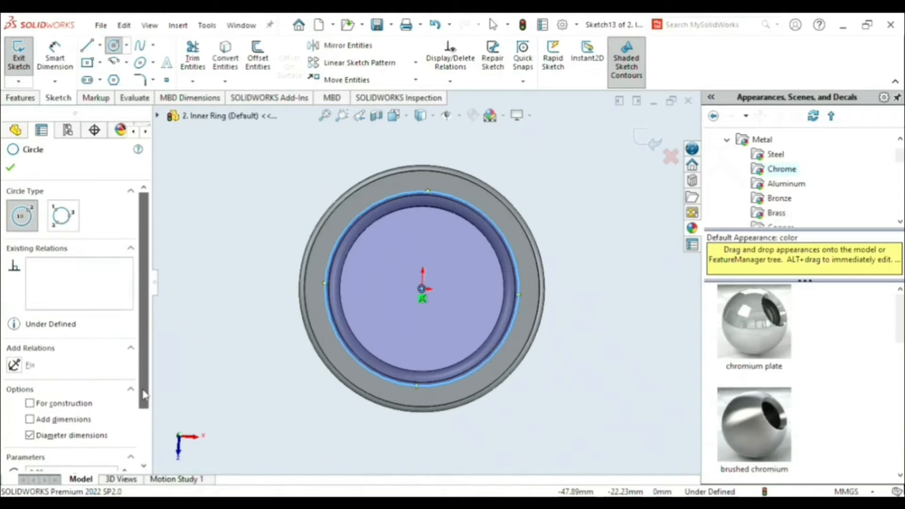
left_click(30, 404)
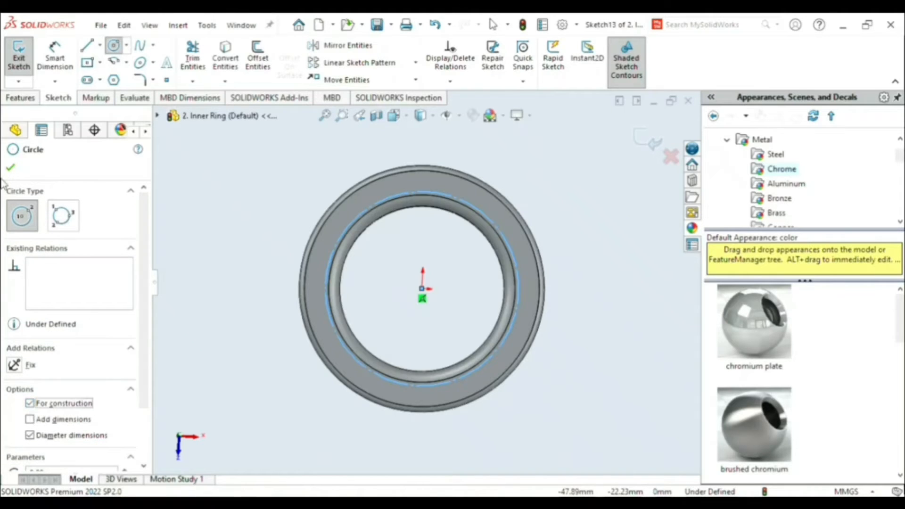
- Add the sketch text "MADE IN USA MT12359674" along the construction circle
left_click(169, 65)
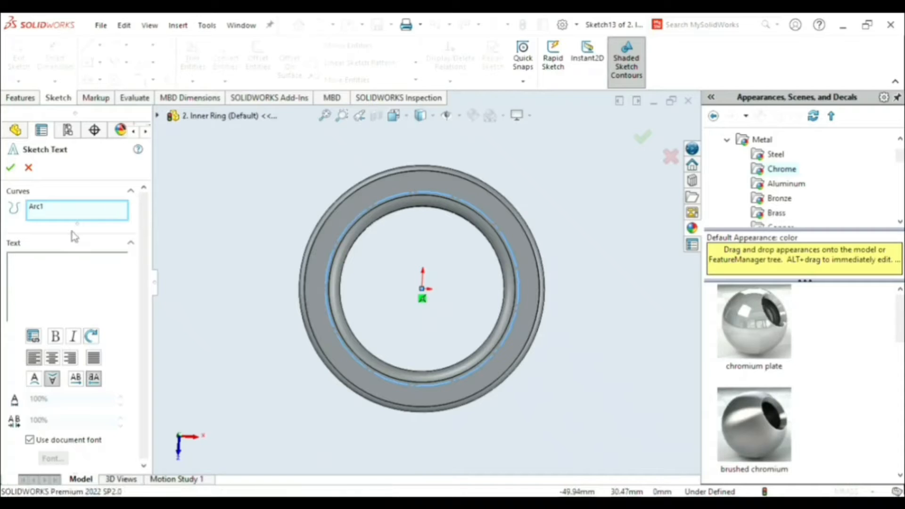
type("MADE IN ")
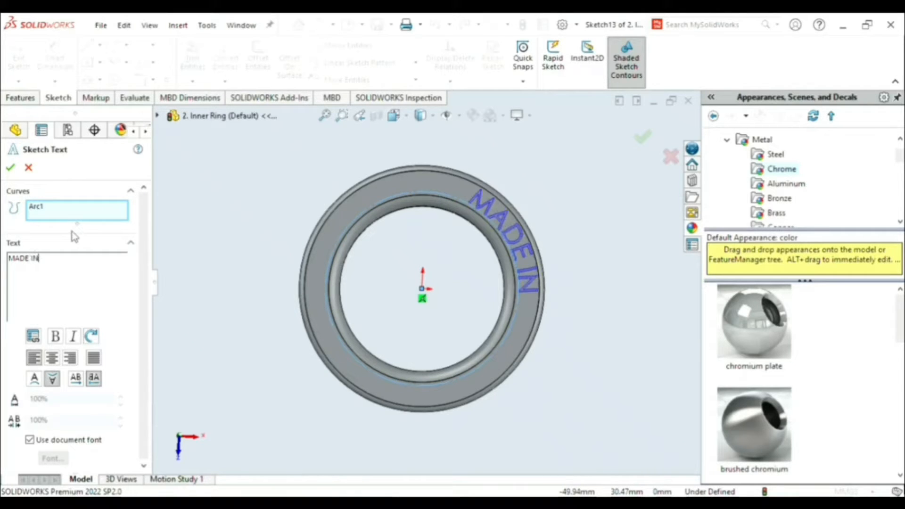
type("USA ")
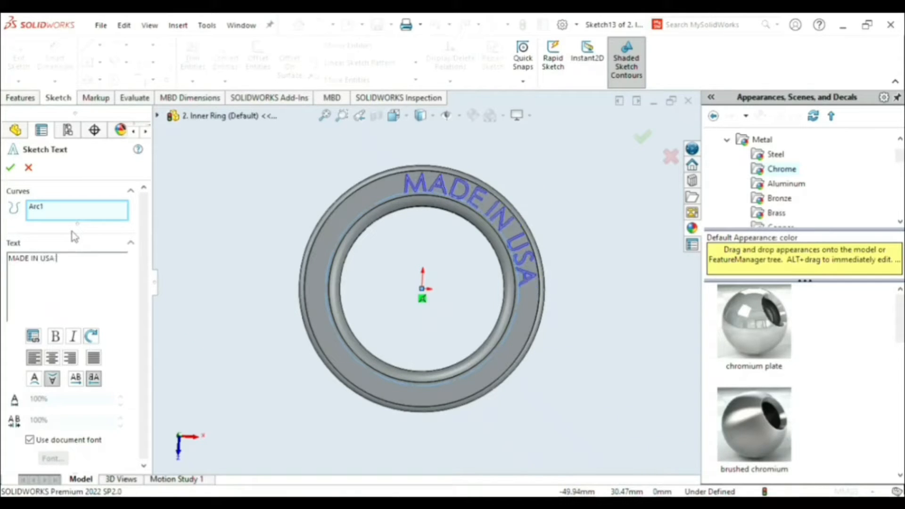
type("   MT")
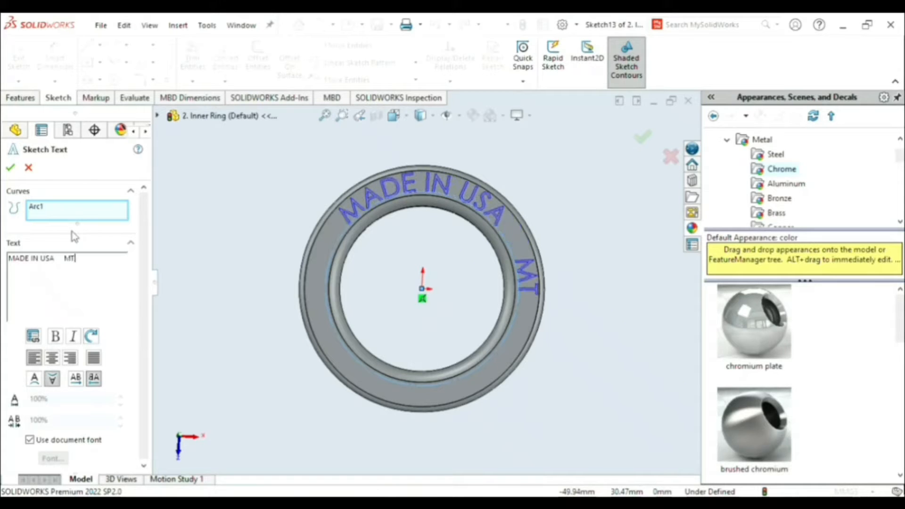
type("12359")
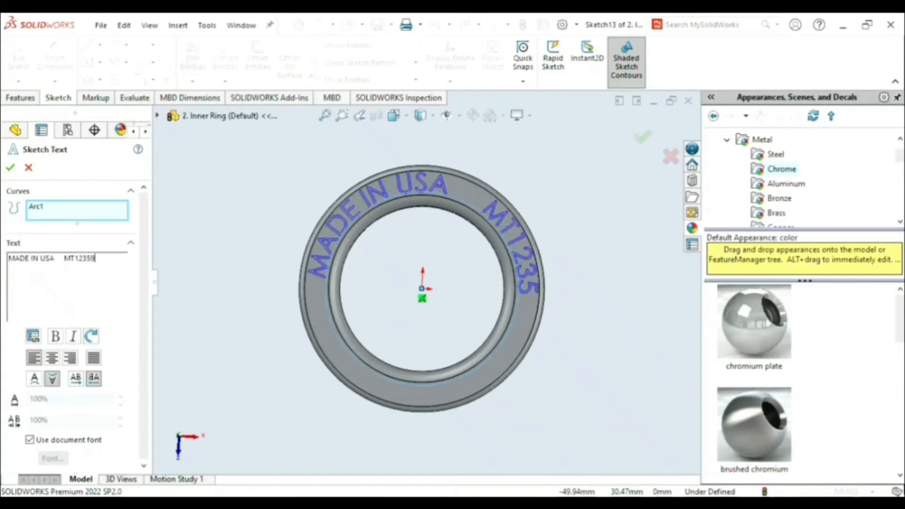
type("674")
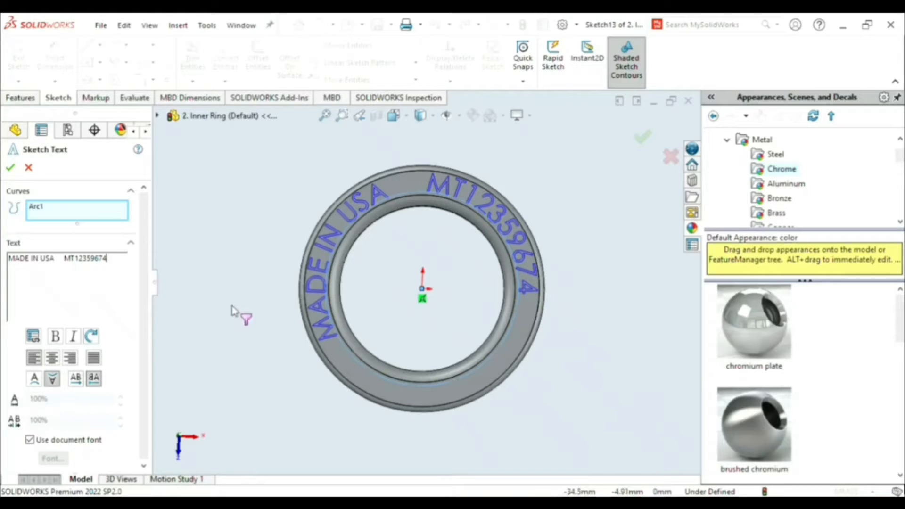
- Switch the curved sketch text from the document font to custom font settings and accept the text
left_click(45, 442)
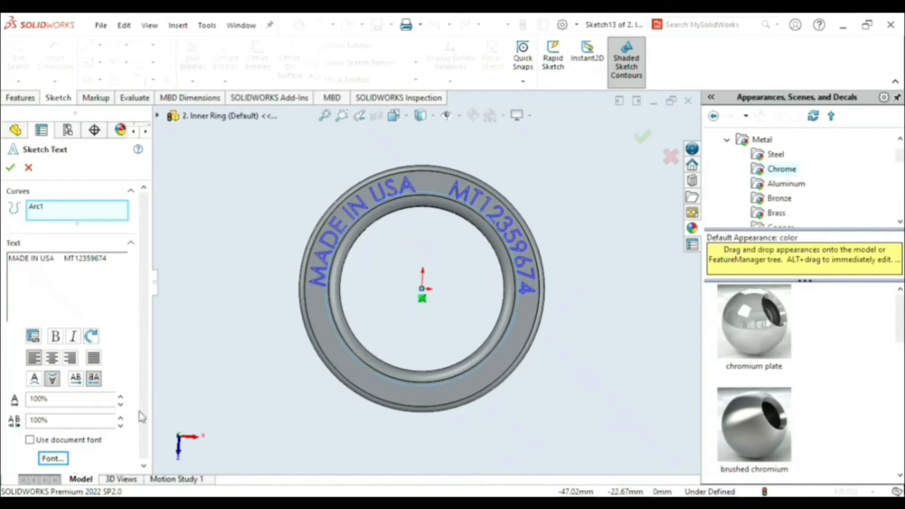
left_click(59, 464)
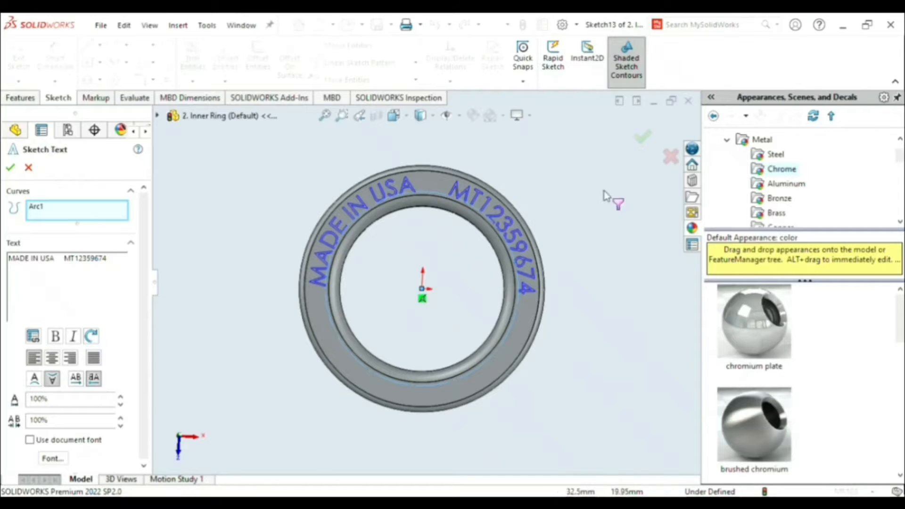
left_click(10, 168)
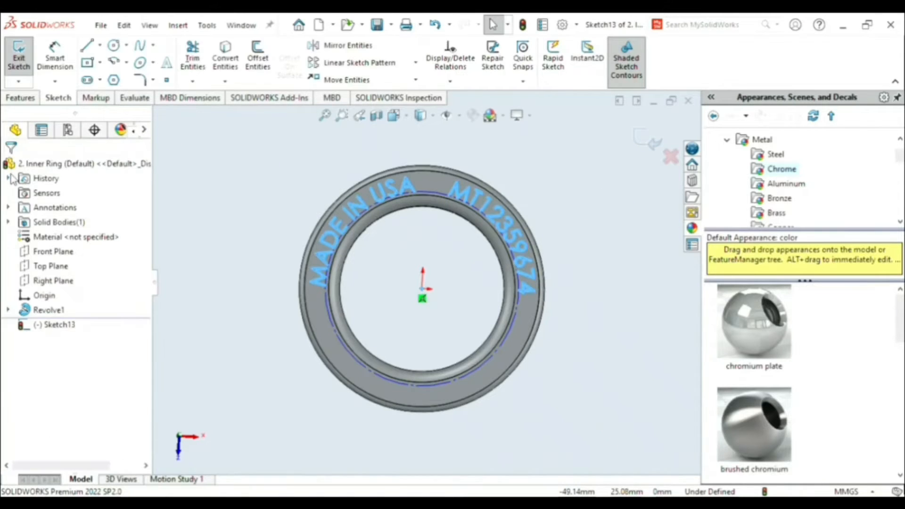
- Cut-extrude the curved text 0.20 mm blind into the ring's flat face
left_click(21, 99)
left_click(198, 64)
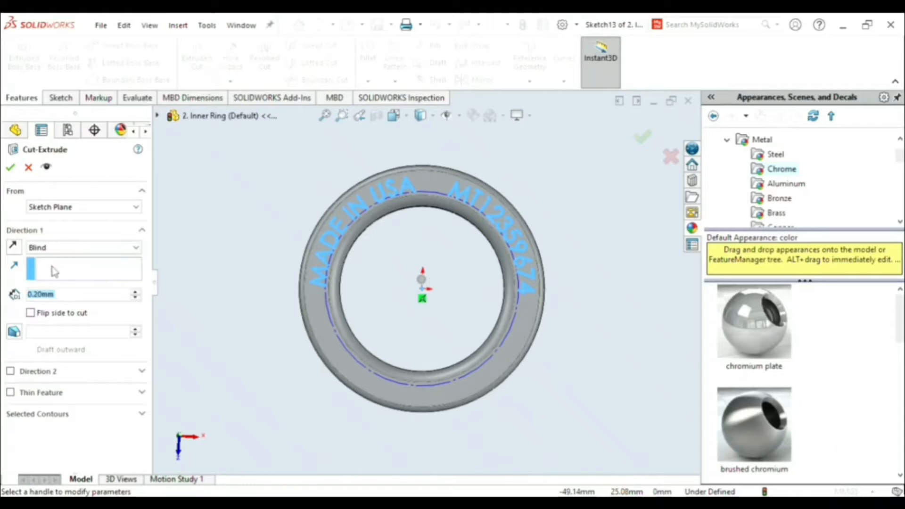
left_click(11, 168)
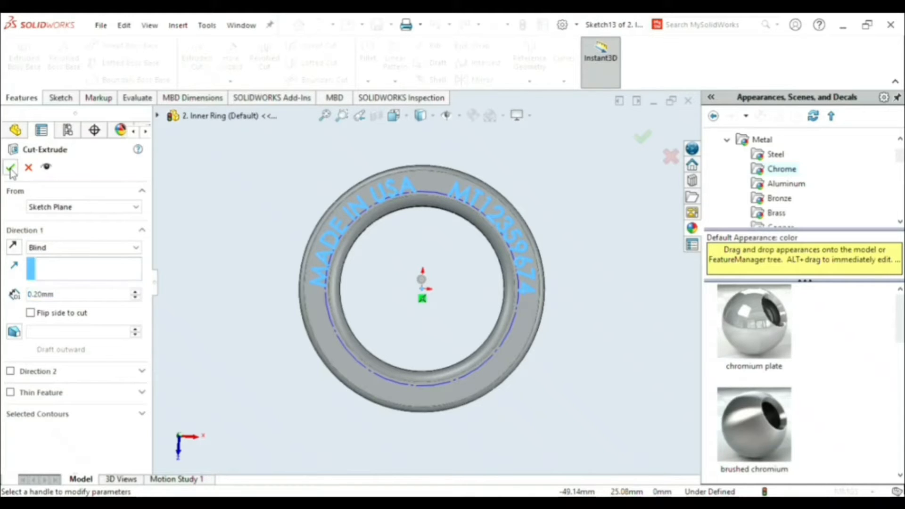
left_click(271, 211)
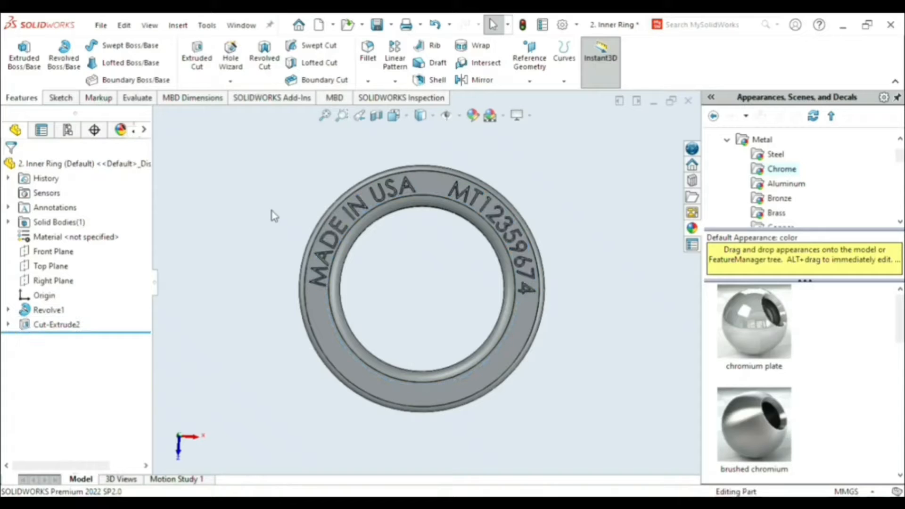
- Apply the chromium plate appearance to the engraved ring and save the part
mouse_move(429, 294)
middle_mouse_down()
mouse_move(416, 261)
mouse_move(425, 280)
middle_mouse_up()
left_click(760, 330)
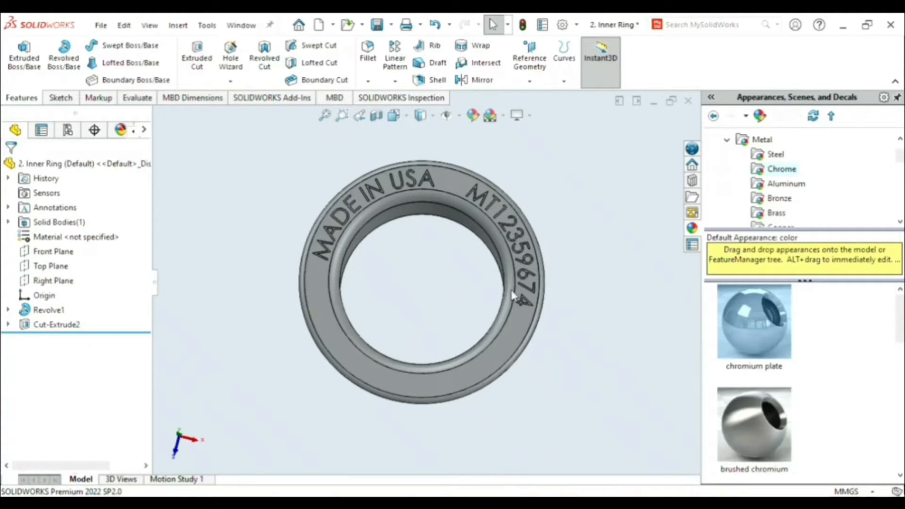
key("ctrl+s")
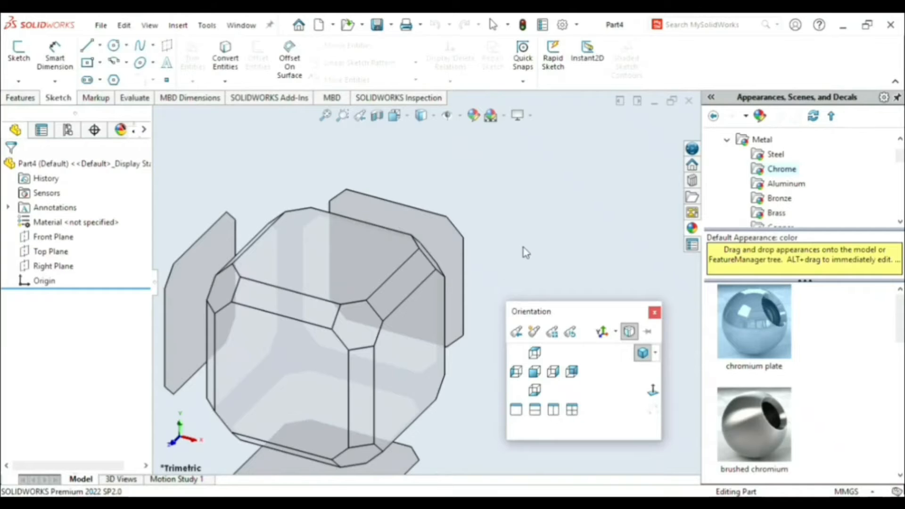
- On the new part's Front Plane, sketch a vertical construction line about 30 mm up from the origin and a horizontal one about 37 mm leftward
left_click(536, 373)
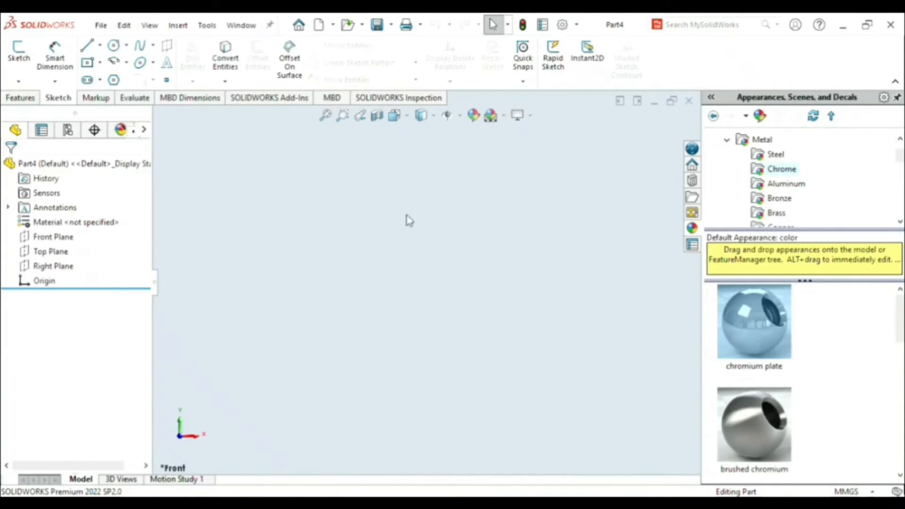
left_click(94, 47)
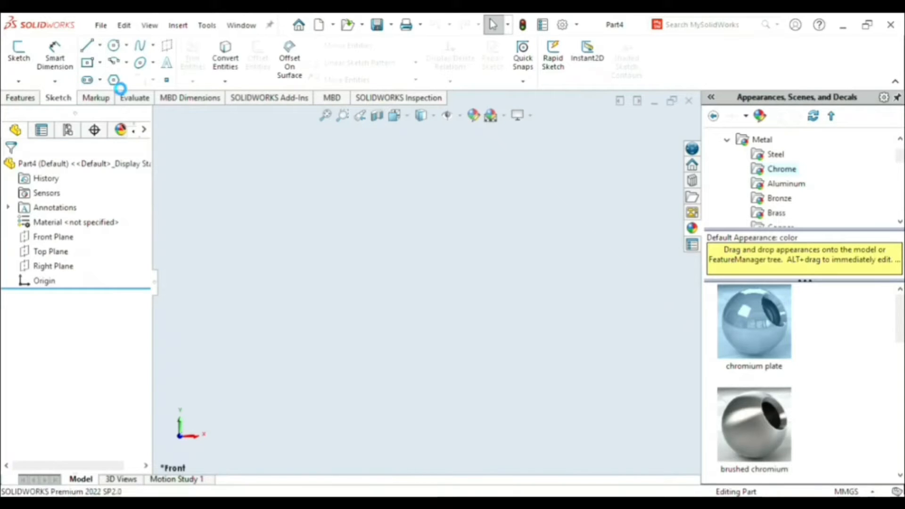
left_click(368, 257)
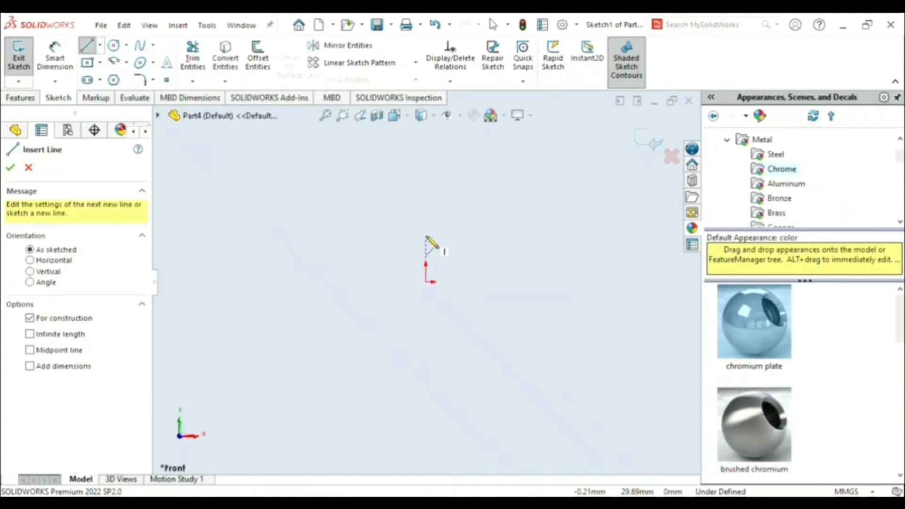
left_click(427, 236)
left_click(427, 282)
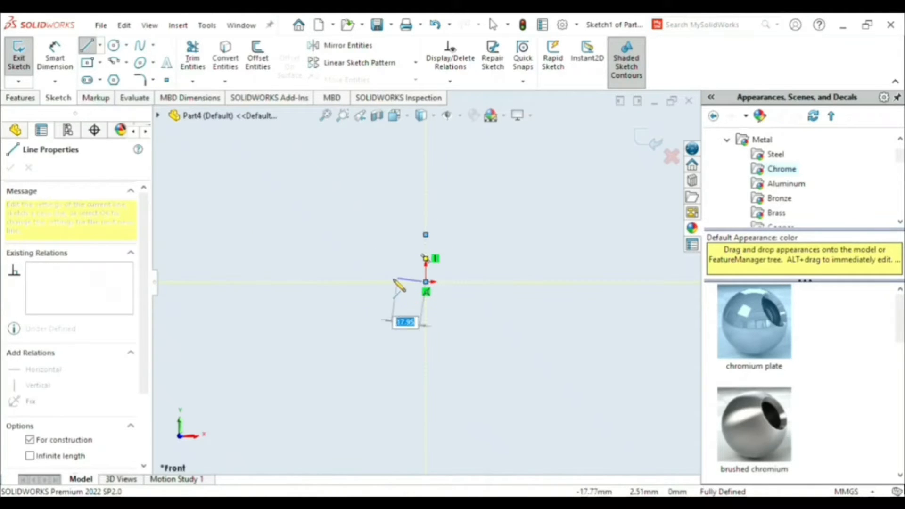
left_click(367, 282)
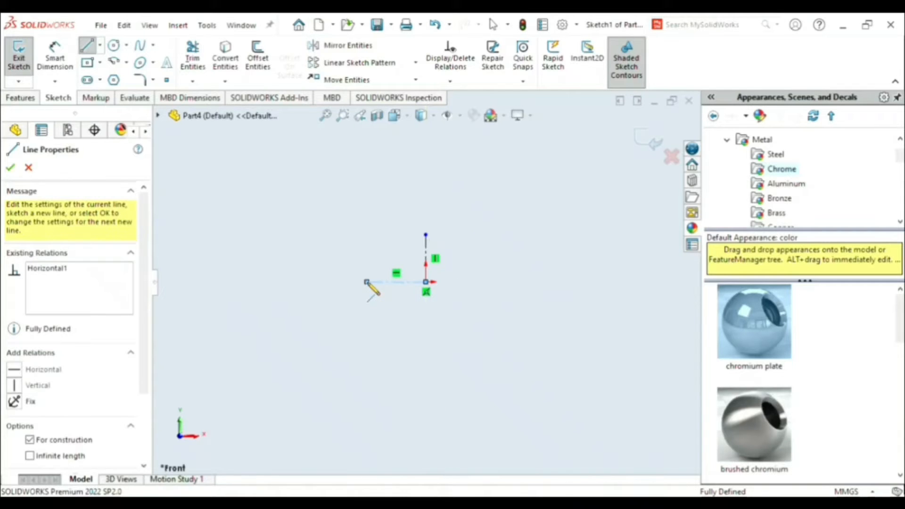
key("Escape")
key("Escape")
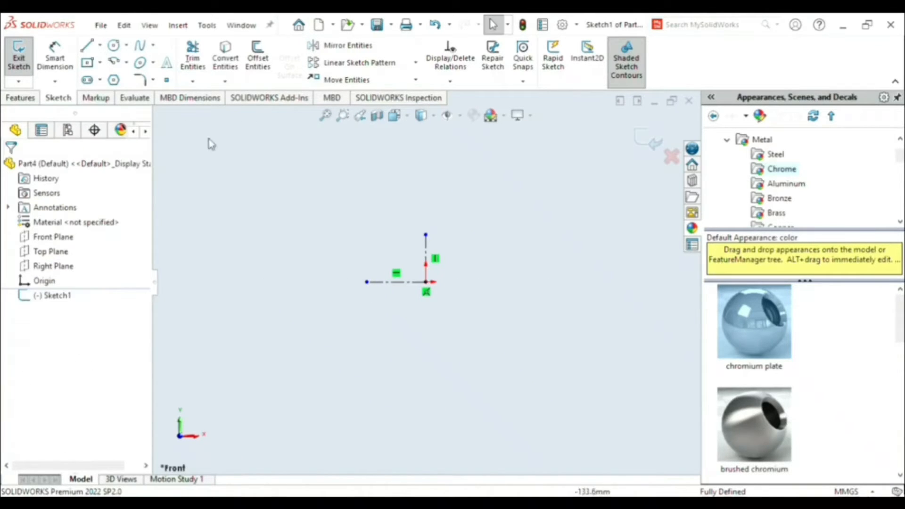
- Sketch a slanted line down to the horizontal construction line's left end and continue with a short segment rightward along that line
key("l")
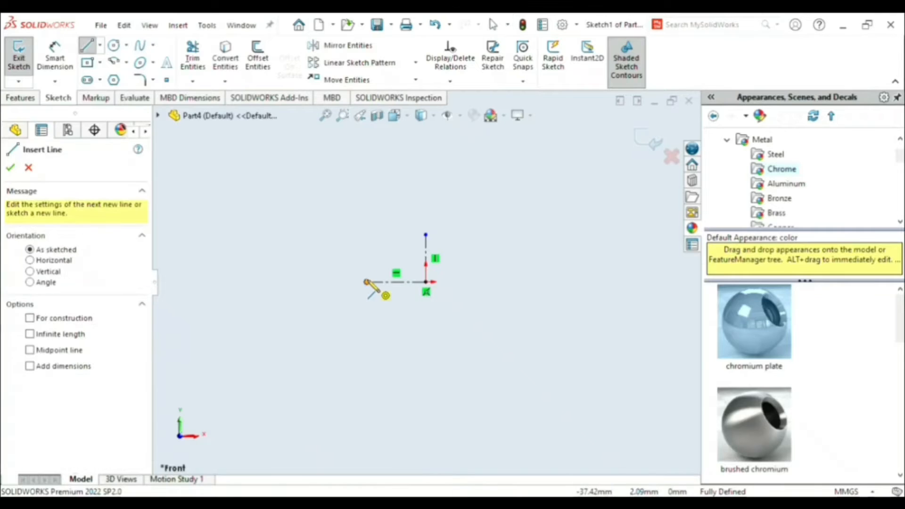
left_click(347, 234)
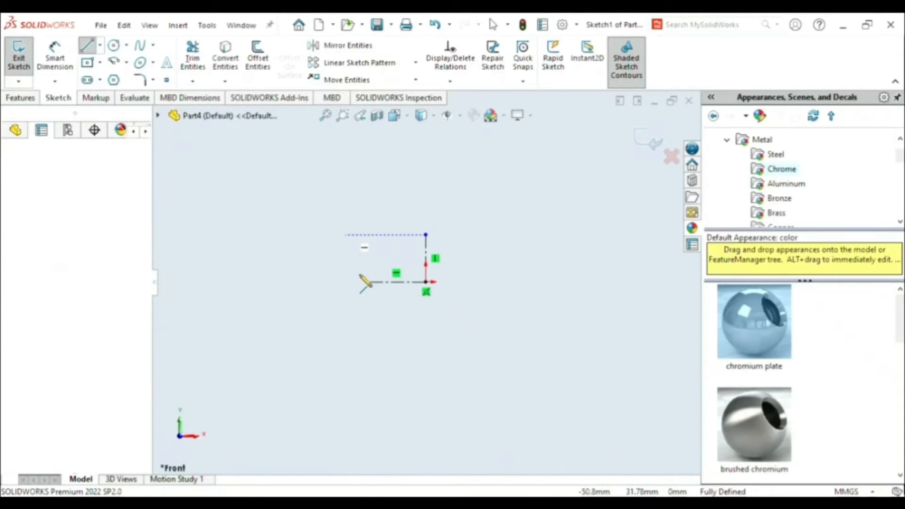
left_click(367, 282)
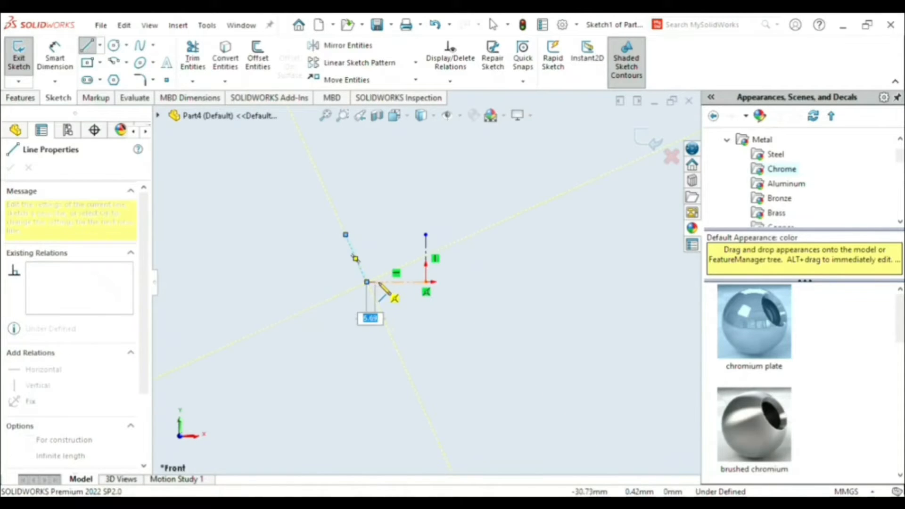
left_click(367, 282)
key("Escape")
key("Escape")
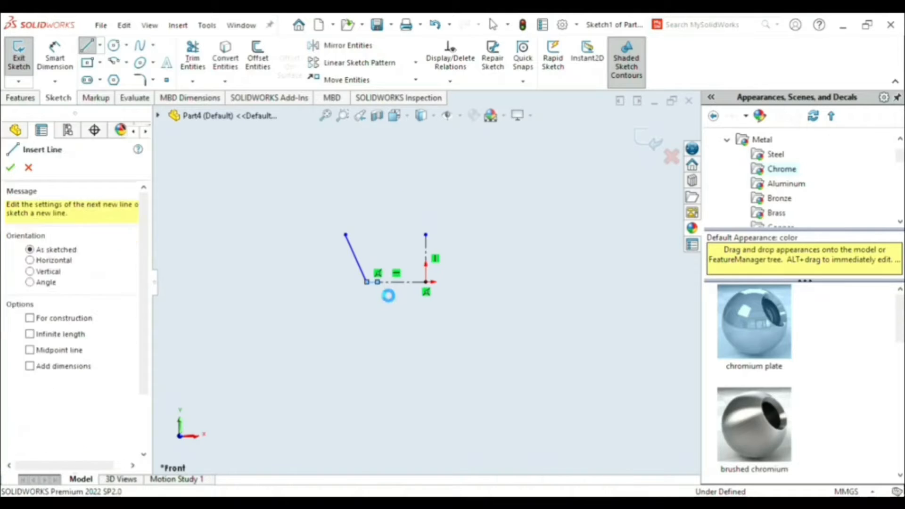
scroll(383, 284, "down", 5)
scroll(383, 257, "up", 3)
scroll(385, 252, "down", 4)
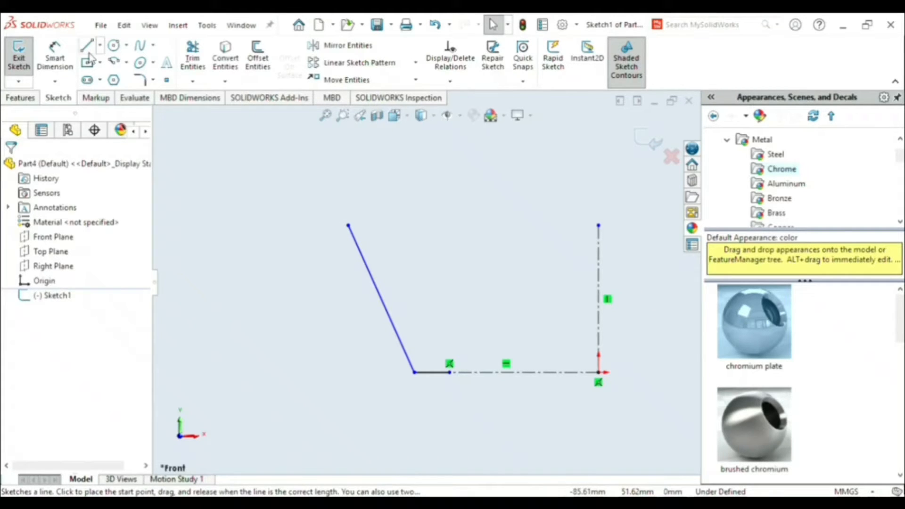
- Dimension the slanted line's upper end 27.5 mm and its lower end 24 mm horizontally from the vertical construction line
left_click(55, 62)
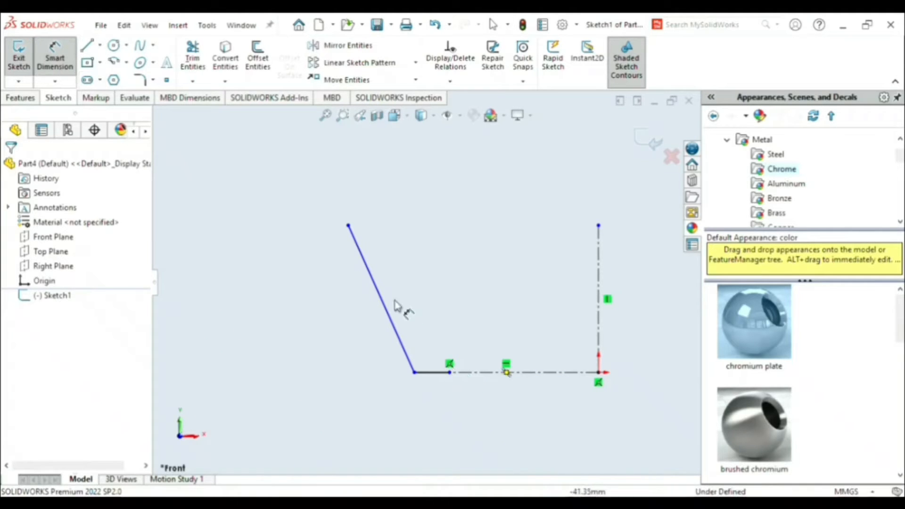
left_click(348, 226)
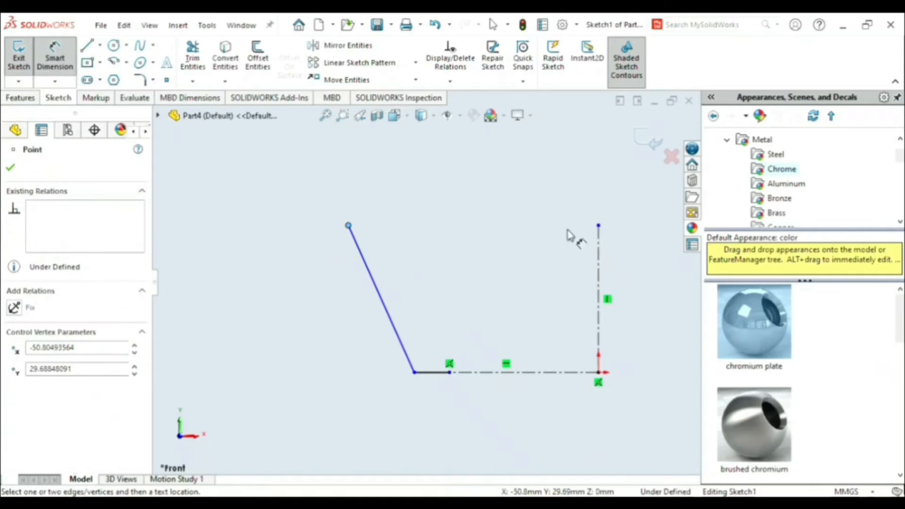
left_click(599, 226)
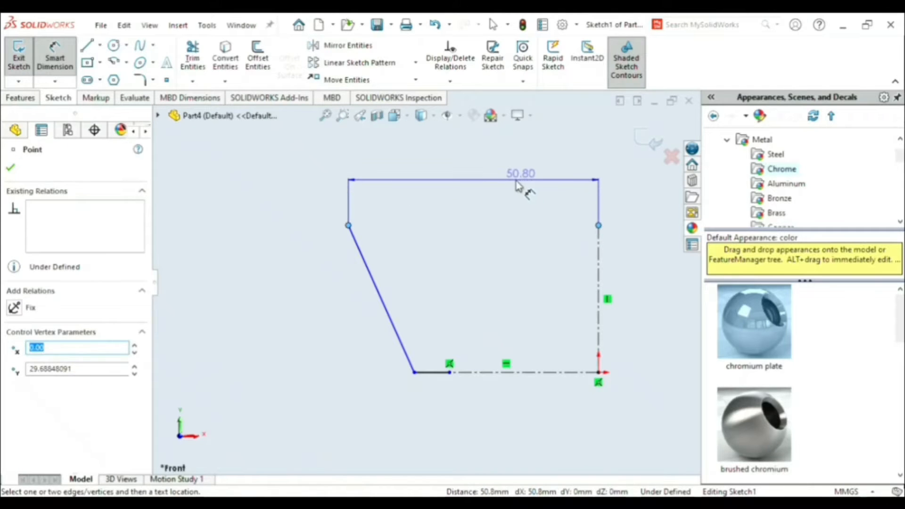
left_click(513, 187)
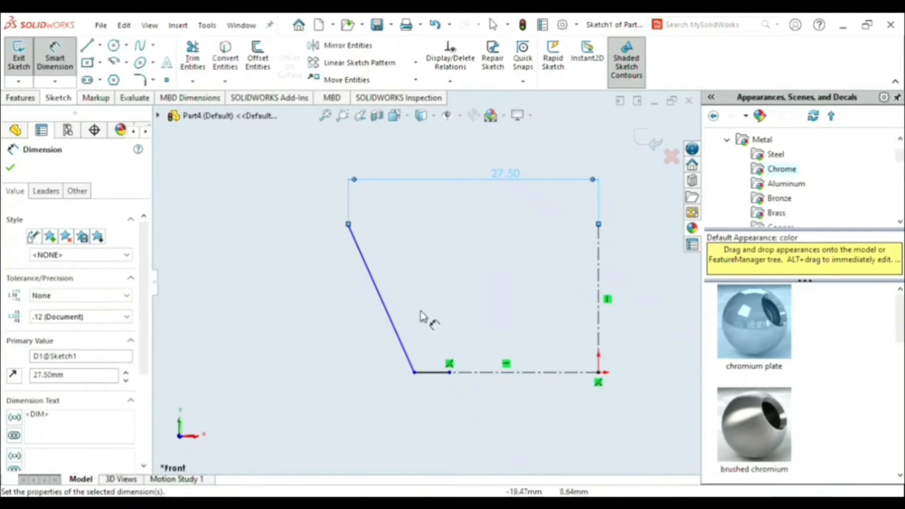
left_click(415, 372)
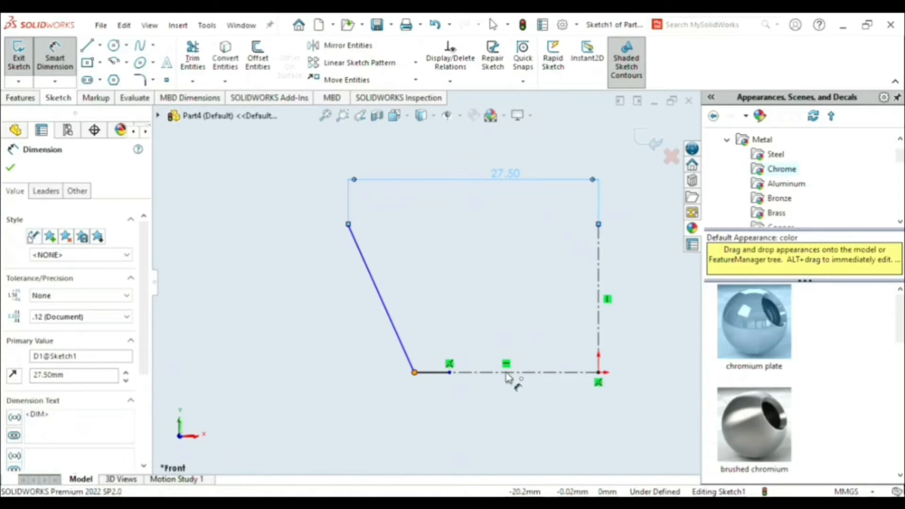
left_click(598, 372)
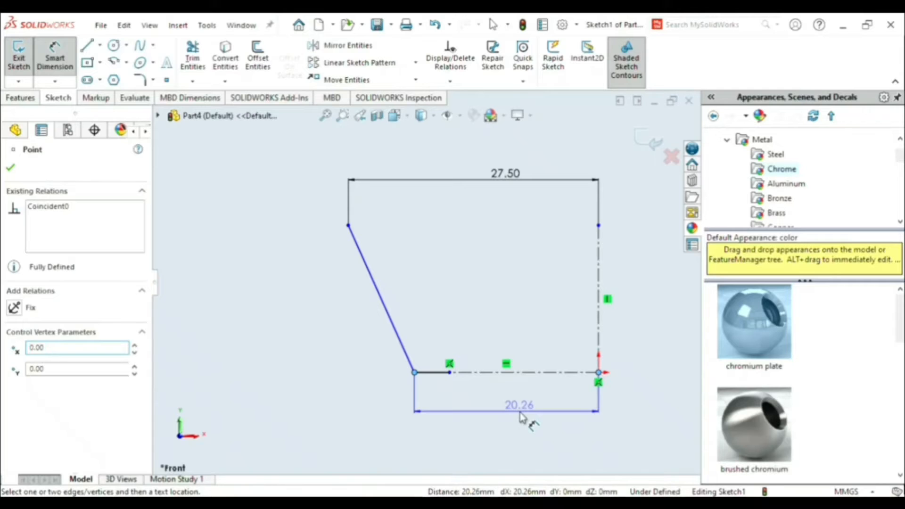
left_click(521, 414)
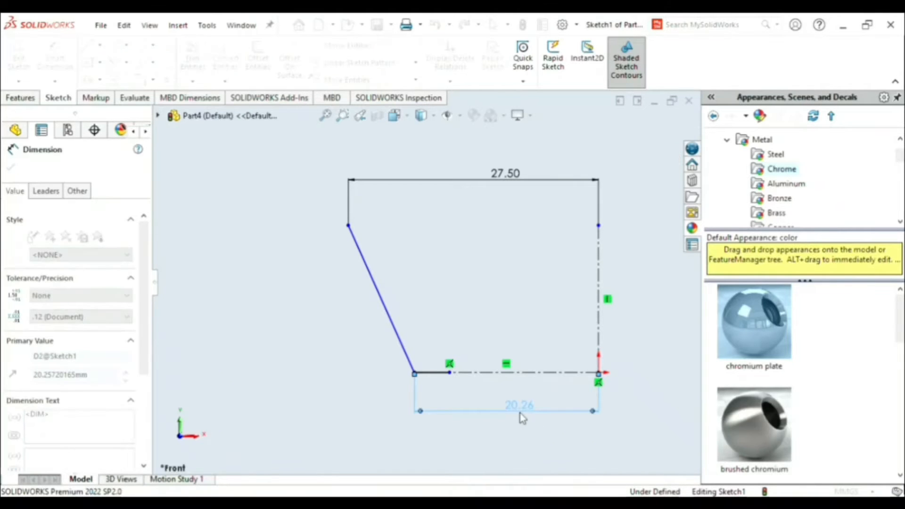
type("24")
key("Return")
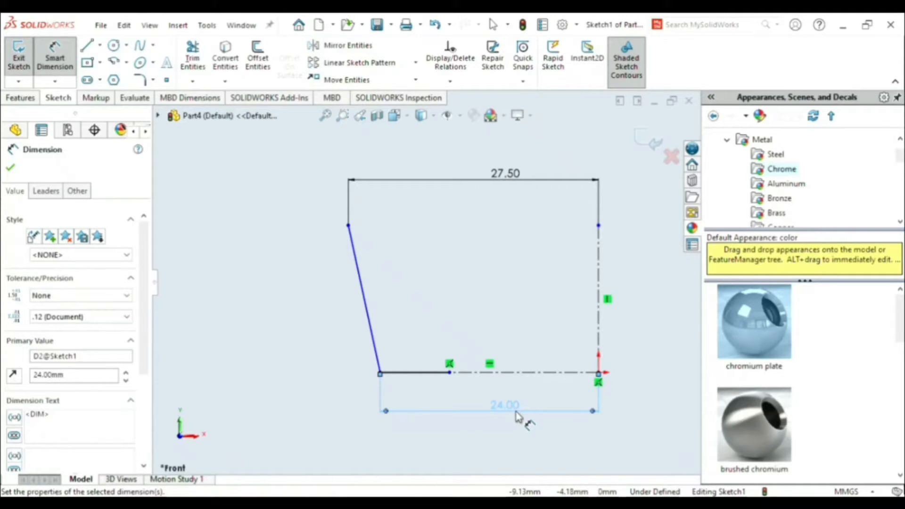
- Set the short horizontal segment's length to 3.5 mm and the slanted line's vertical height to 16.23 mm
left_click(429, 380)
left_click(430, 397)
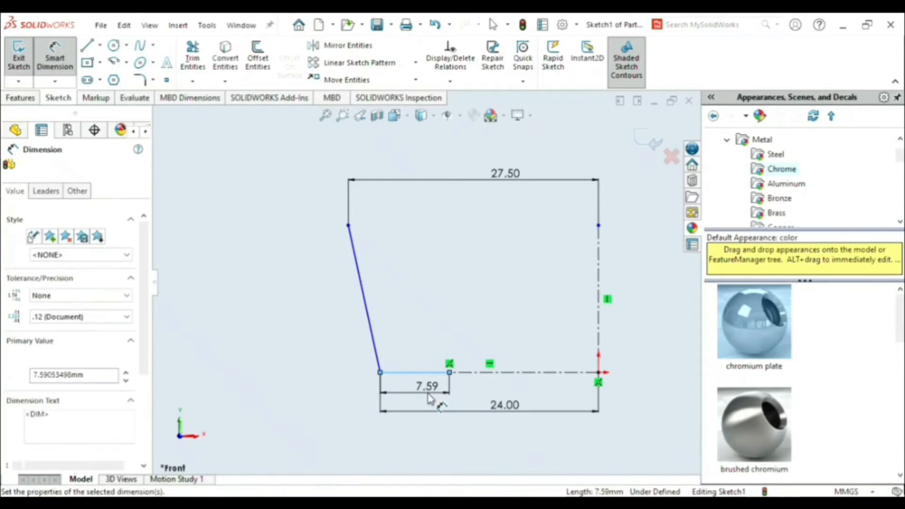
type("3.5")
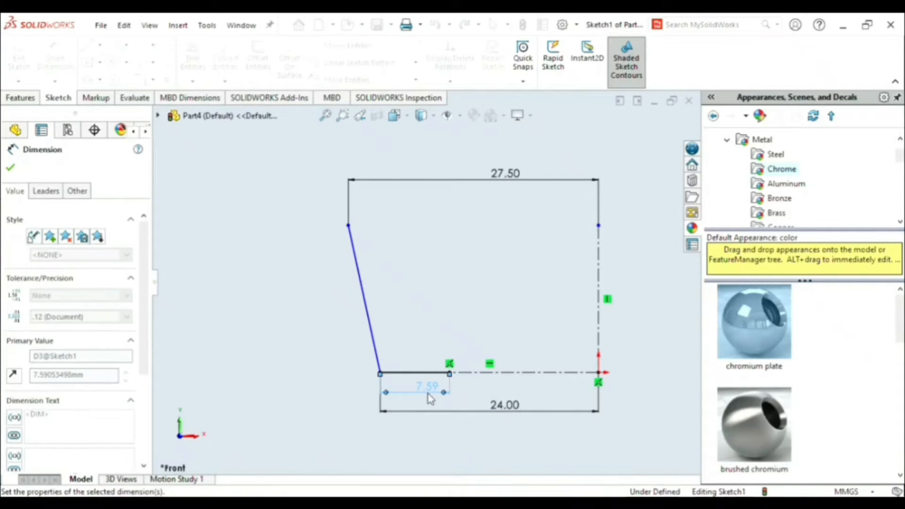
key("Return")
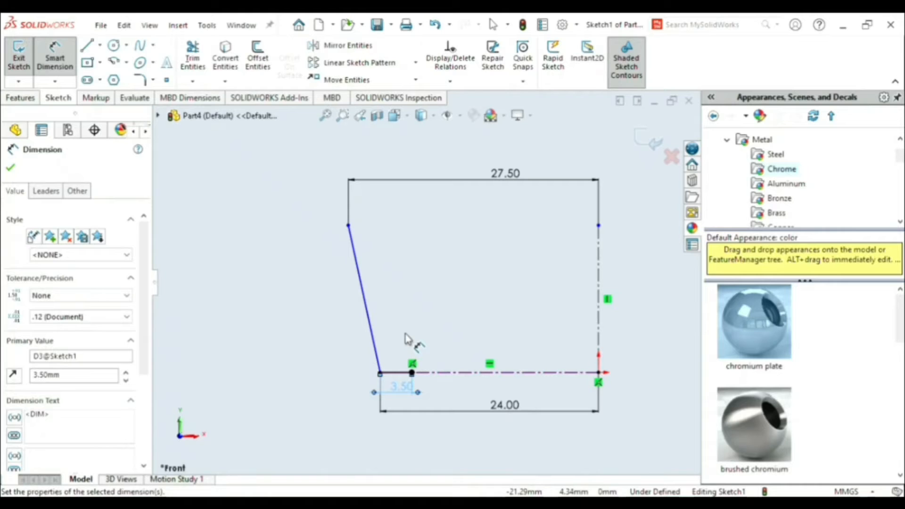
left_click(349, 226)
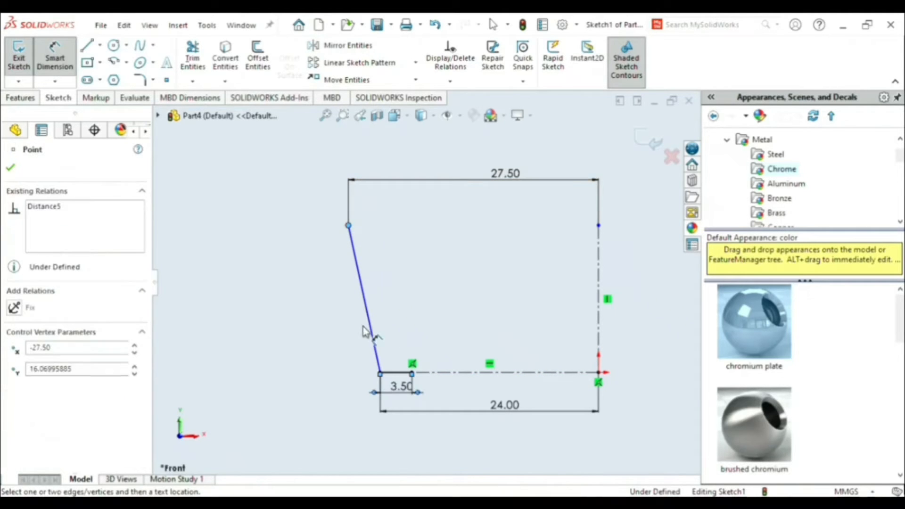
left_click(380, 374)
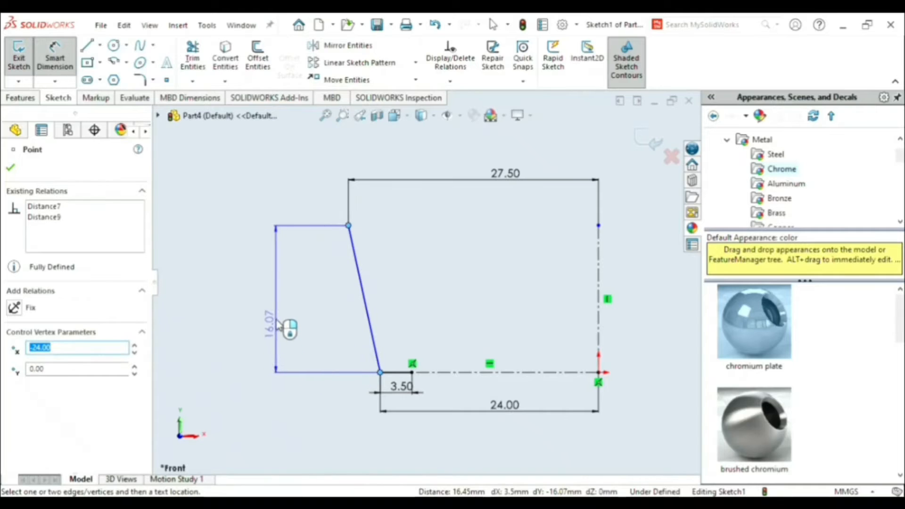
left_click(278, 319)
left_click(278, 318)
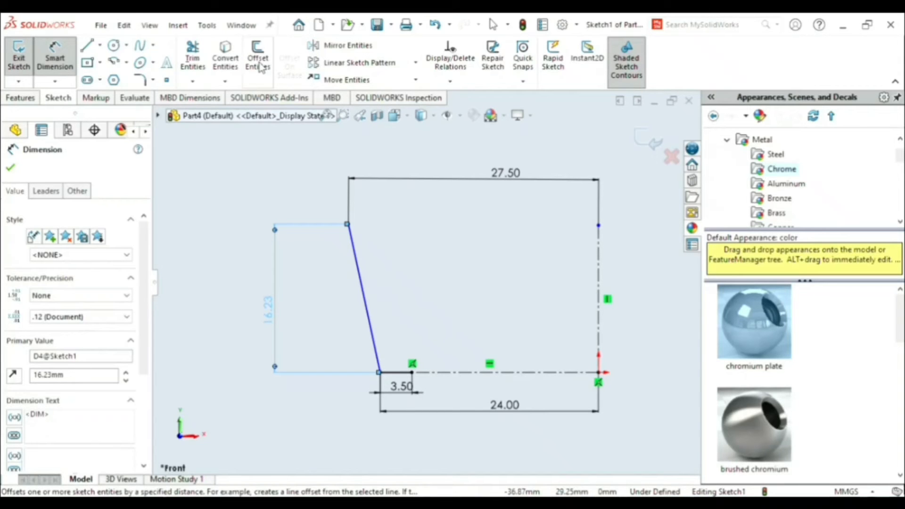
- Round the lower corner between the slanted line and the short horizontal segment with a 1 mm sketch fillet
left_click(140, 79)
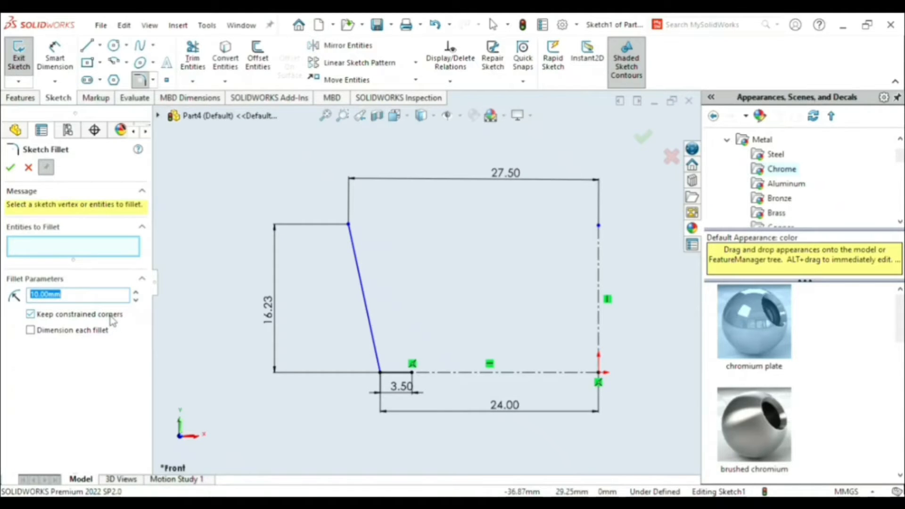
key("BackSpace")
type("1")
left_click(381, 372)
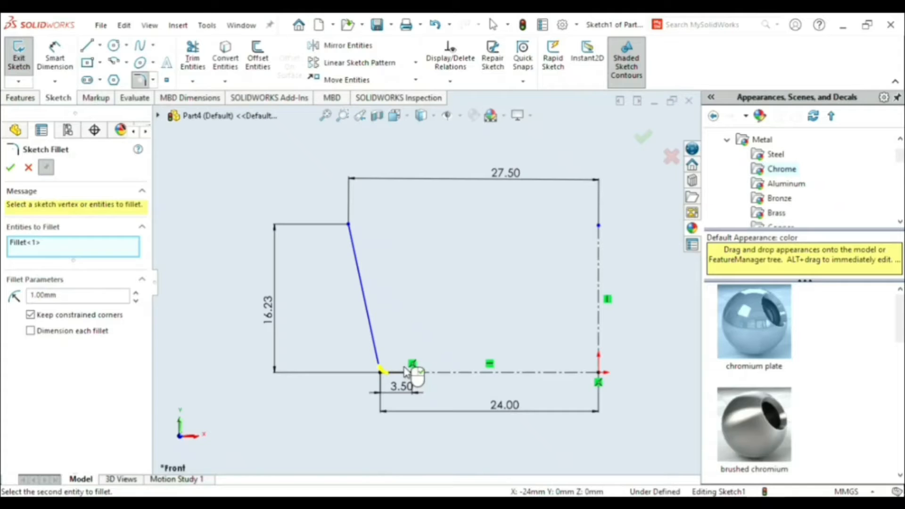
left_click(10, 170)
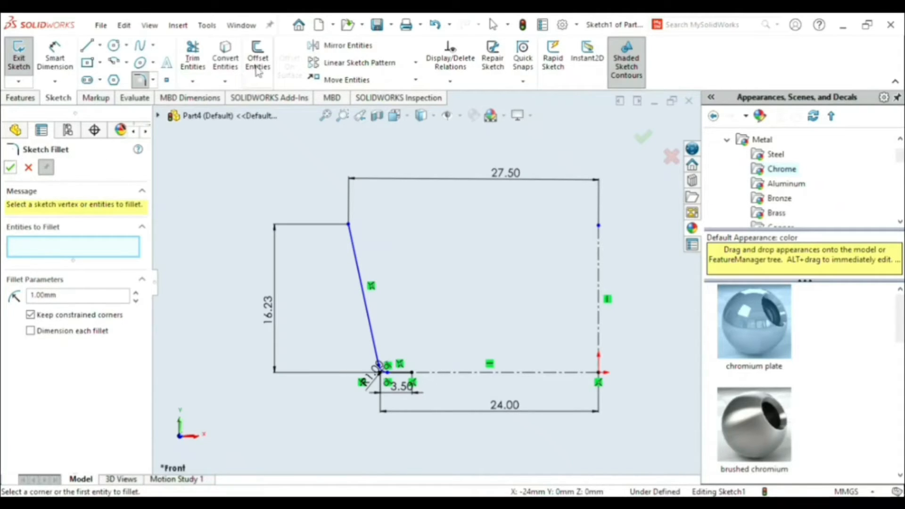
- Offset the chain of slanted line, fillet and short segment by 1.33 mm, reversed toward the vertical construction line
left_click(257, 62)
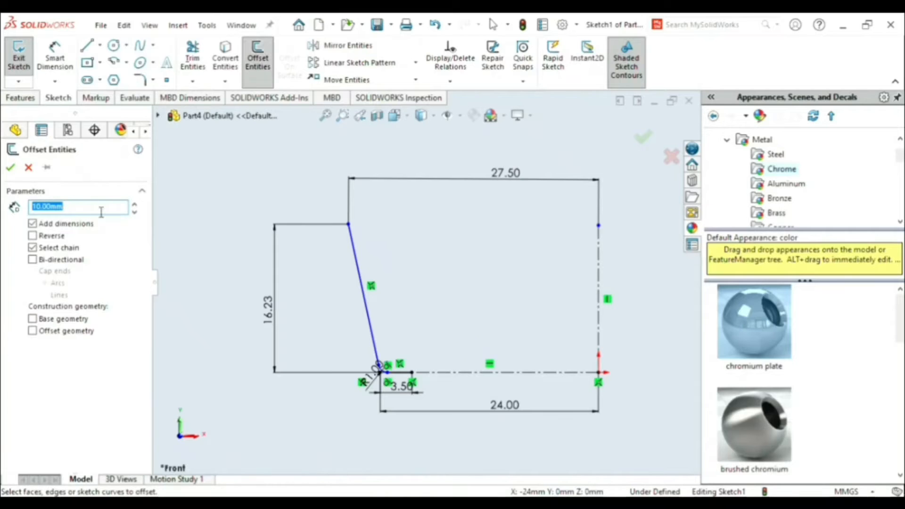
type("1.33")
key("Return")
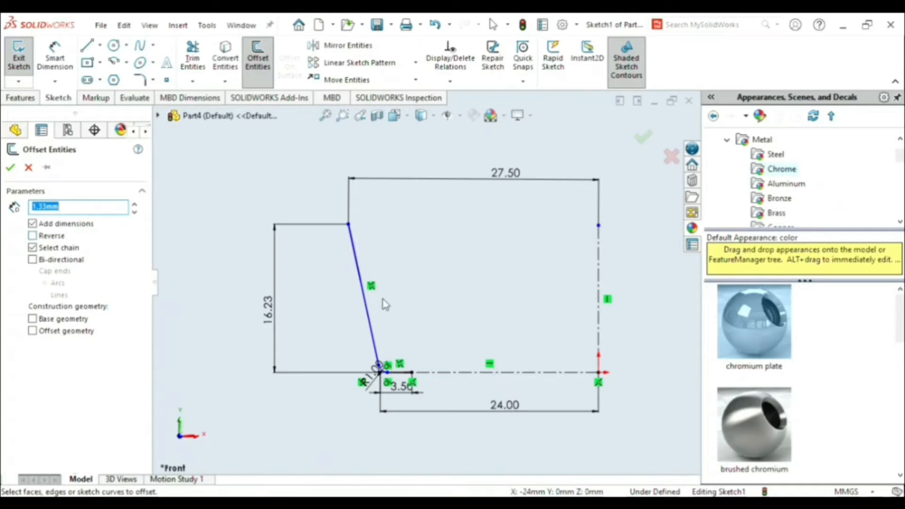
left_click(32, 236)
left_click(370, 331)
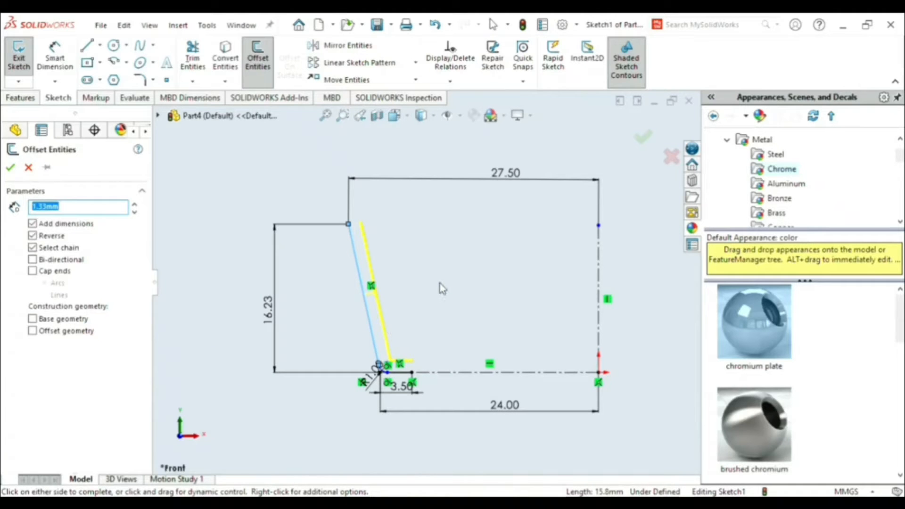
scroll(443, 289, "down", 2)
scroll(400, 307, "down", 2)
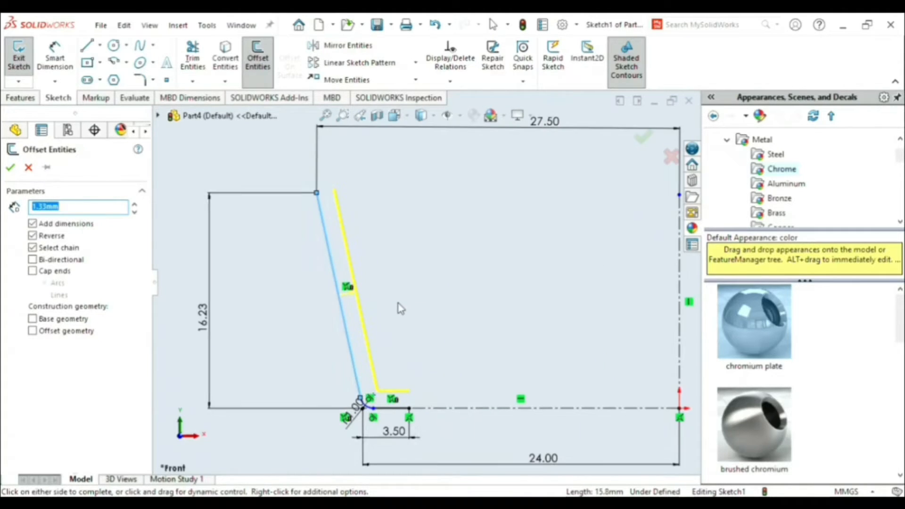
left_click(12, 169)
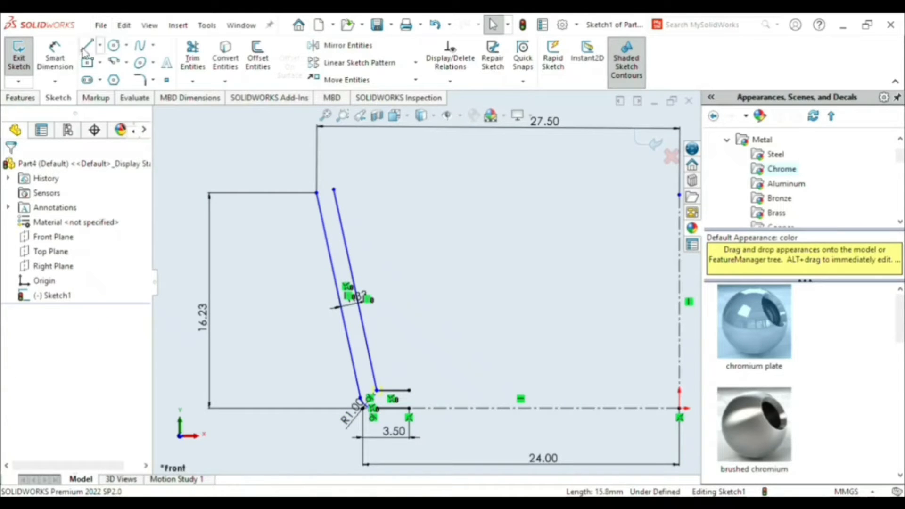
- Draw a horizontal line from the outer slanted line's upper end across to the offset slanted line
key("l")
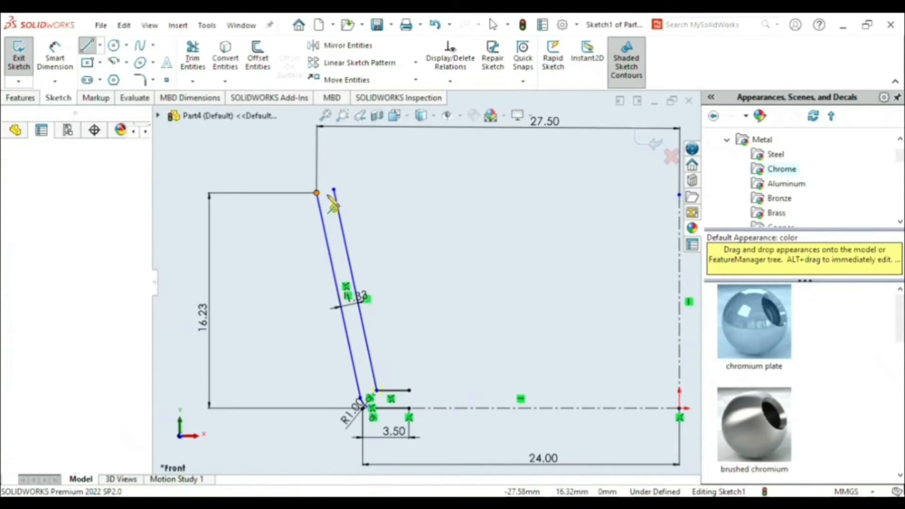
left_click(333, 190)
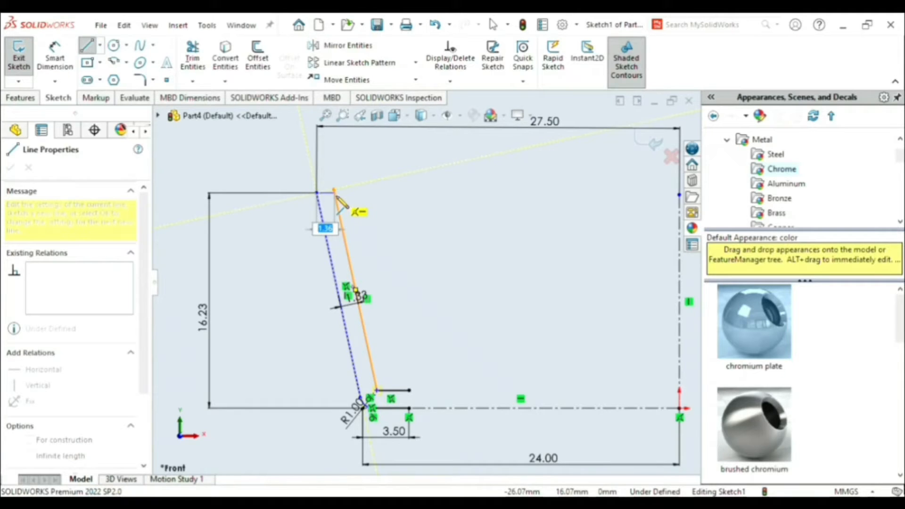
scroll(336, 193, "down", 5)
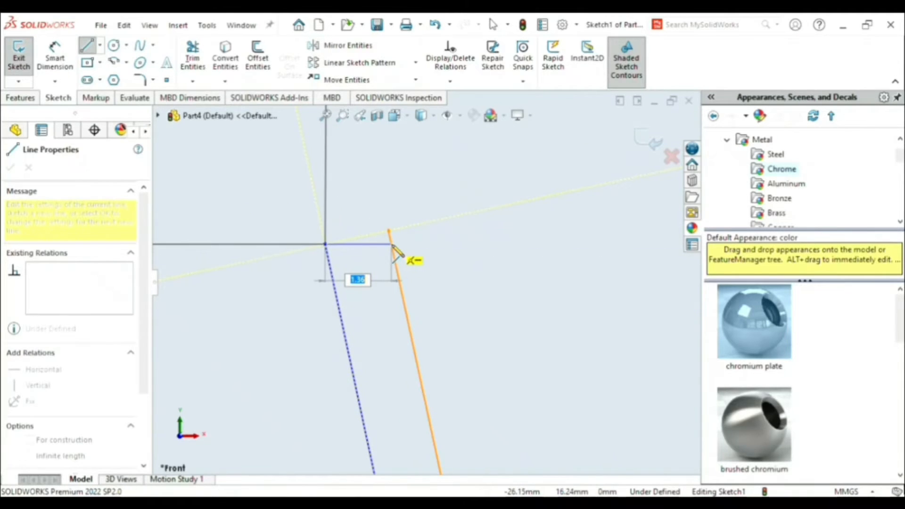
left_click(391, 244)
key("Escape")
key("Escape")
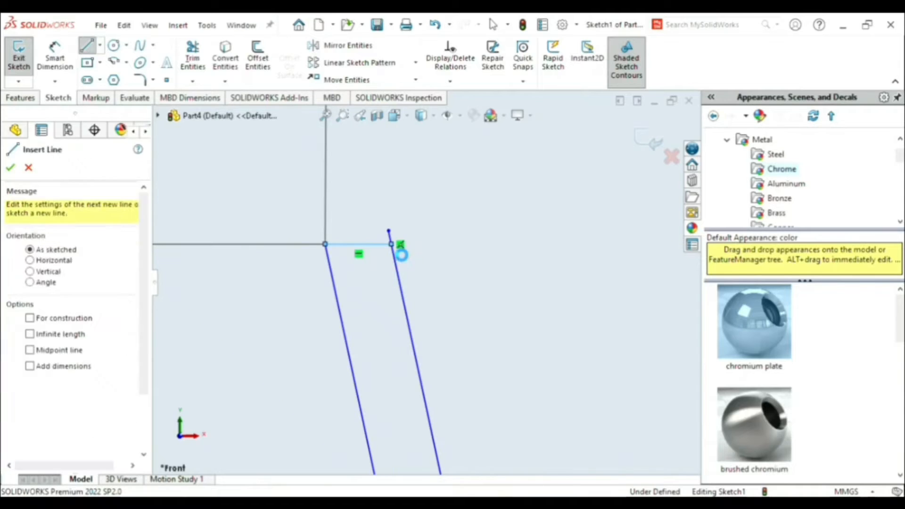
- Close the profile's foot with a vertical line joining the free ends of the two short horizontal segments
scroll(473, 380, "up", 6)
scroll(443, 339, "down", 8)
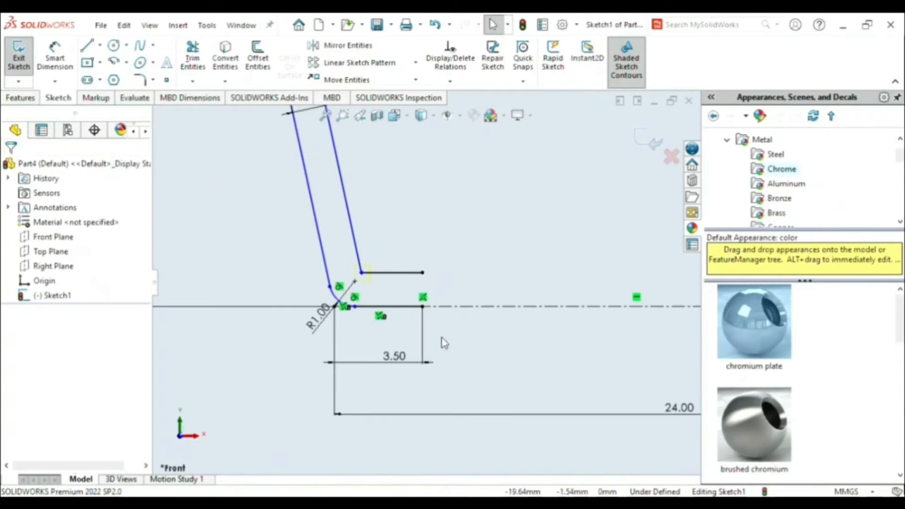
scroll(354, 169, "up", 1)
scroll(351, 169, "down", 2)
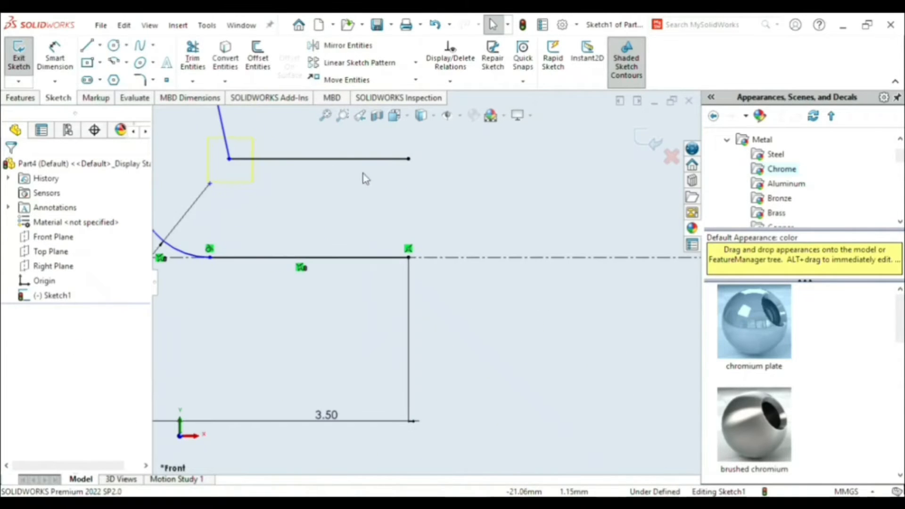
left_click(87, 46)
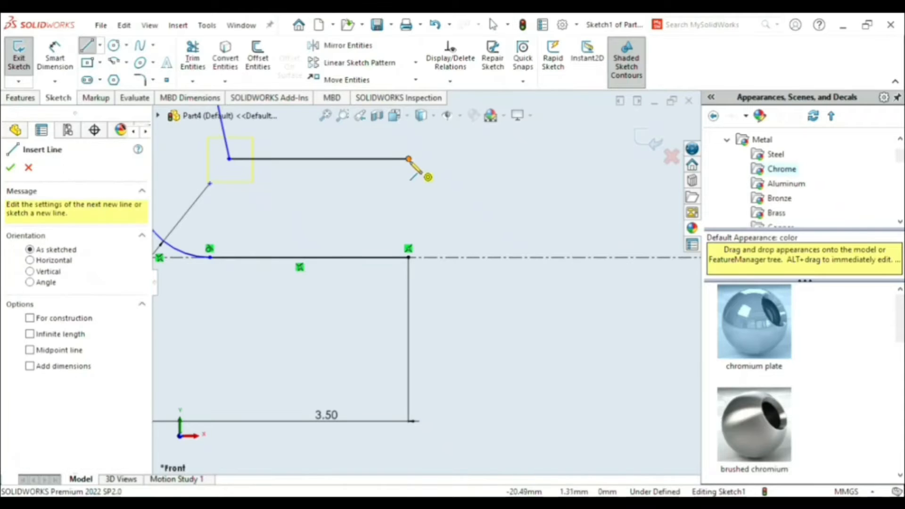
left_click(409, 159)
left_click(408, 258)
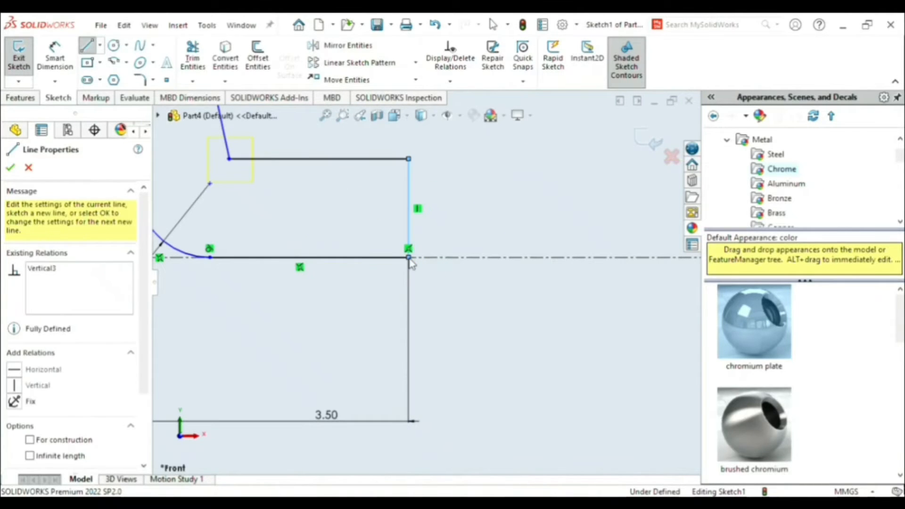
- Trim the stub of the offset slanted line that extends above the horizontal top line
scroll(363, 201, "up", 8)
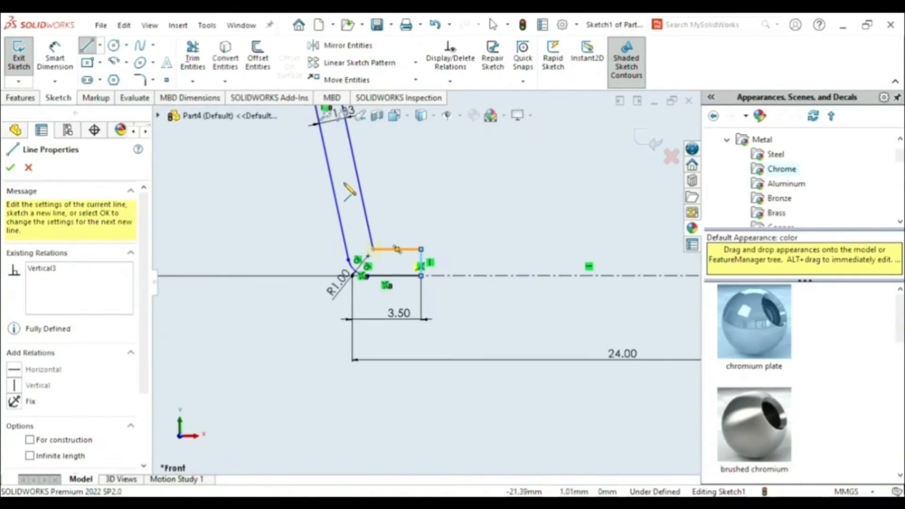
scroll(391, 187, "down", 2)
scroll(397, 178, "up", 3)
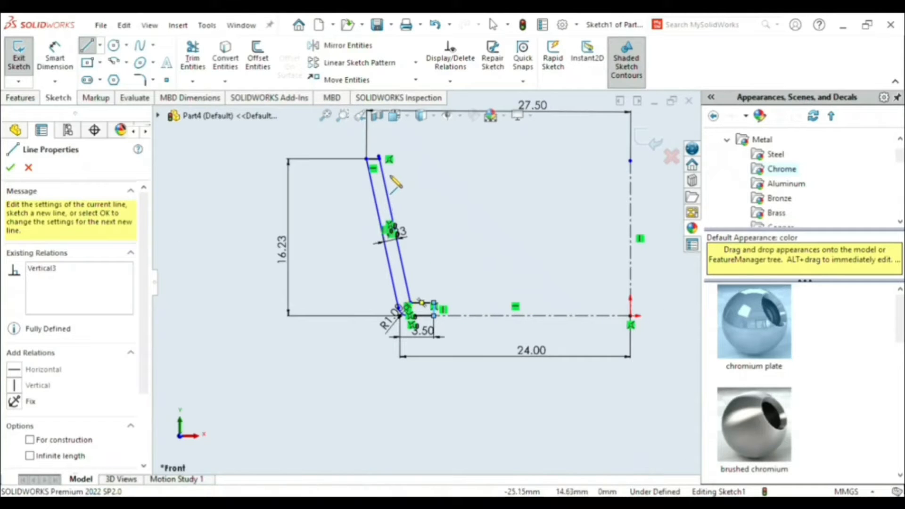
scroll(428, 318, "down", 4)
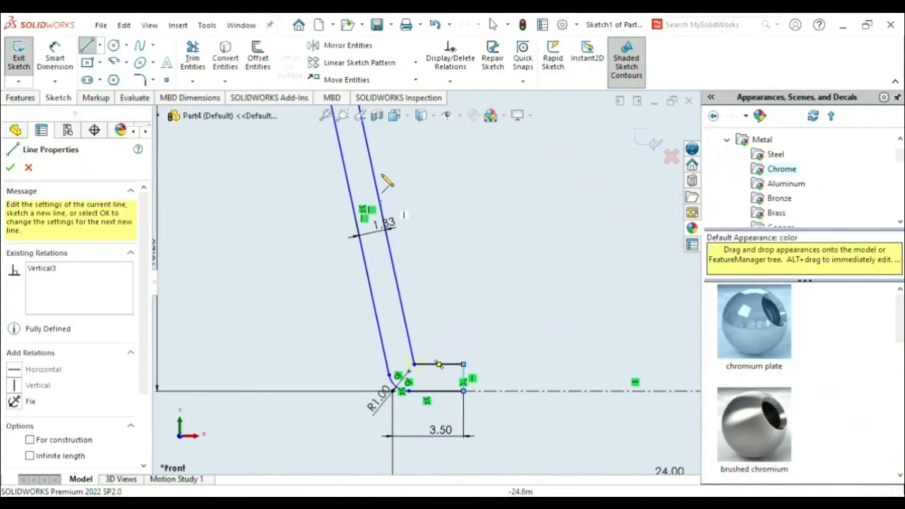
scroll(430, 339, "up", 3)
scroll(400, 209, "down", 5)
key("Escape")
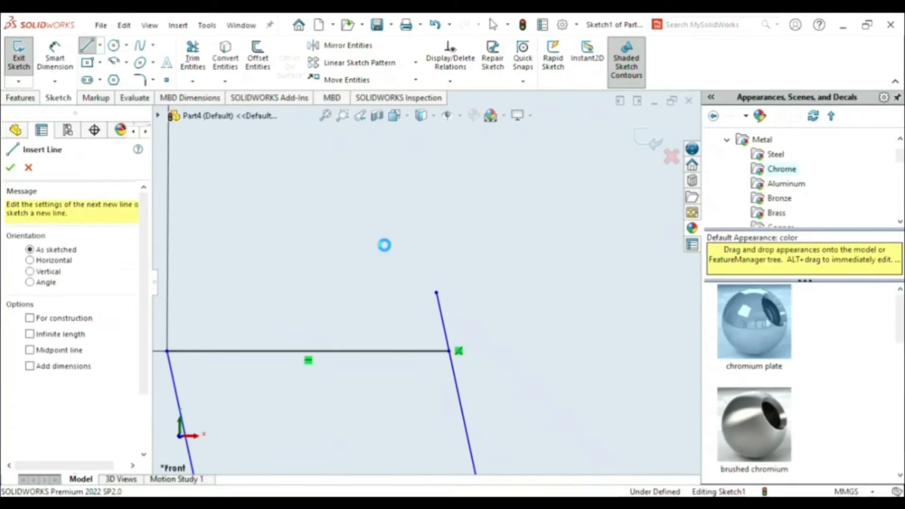
left_click(193, 56)
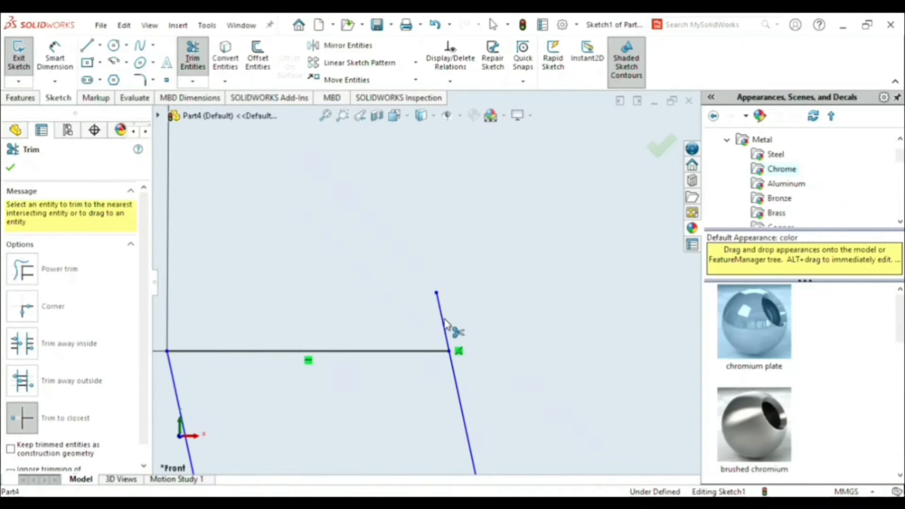
scroll(483, 379, "up", 5)
key("Escape")
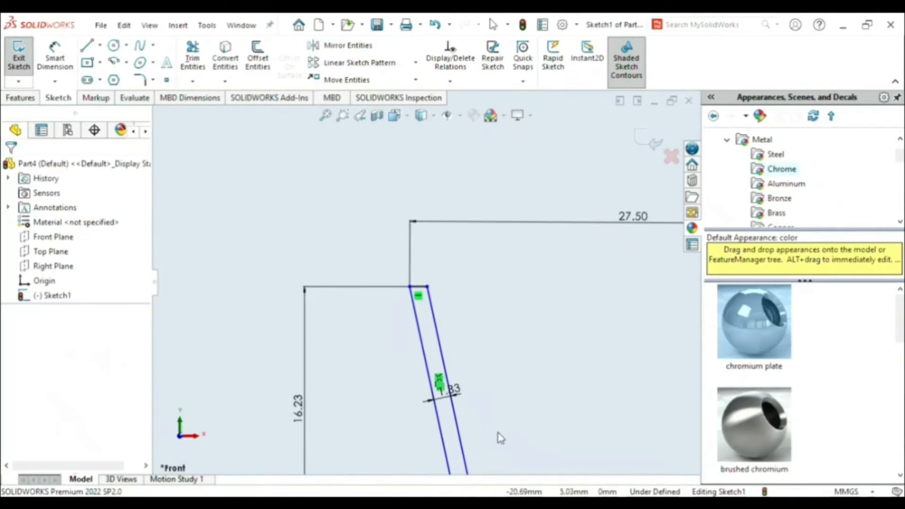
- Add a 1 mm sketch fillet at the inner corner between the offset slanted line and the upper short segment
scroll(495, 434, "up", 2)
scroll(467, 422, "down", 6)
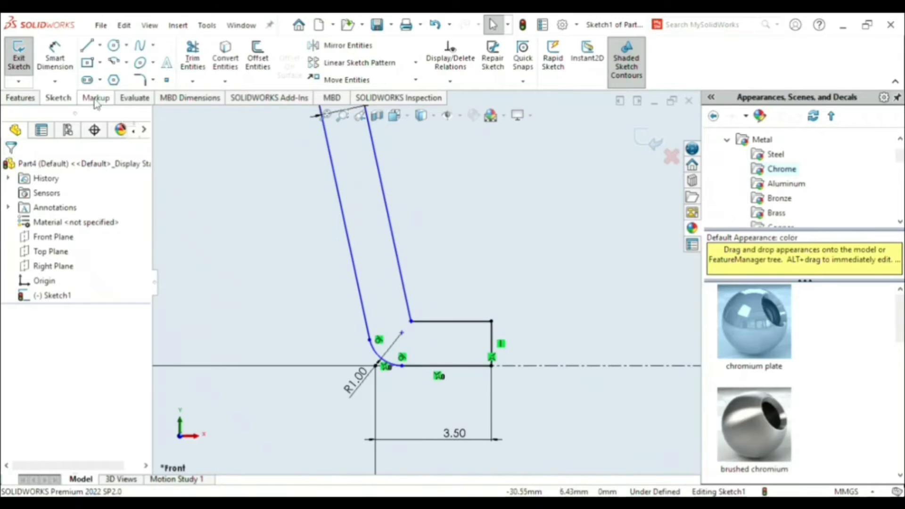
left_click(140, 80)
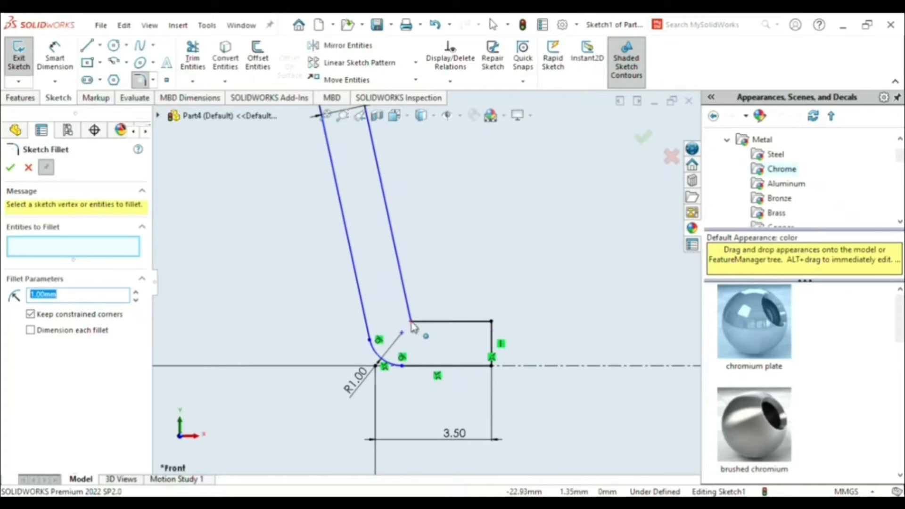
scroll(413, 321, "up", 5)
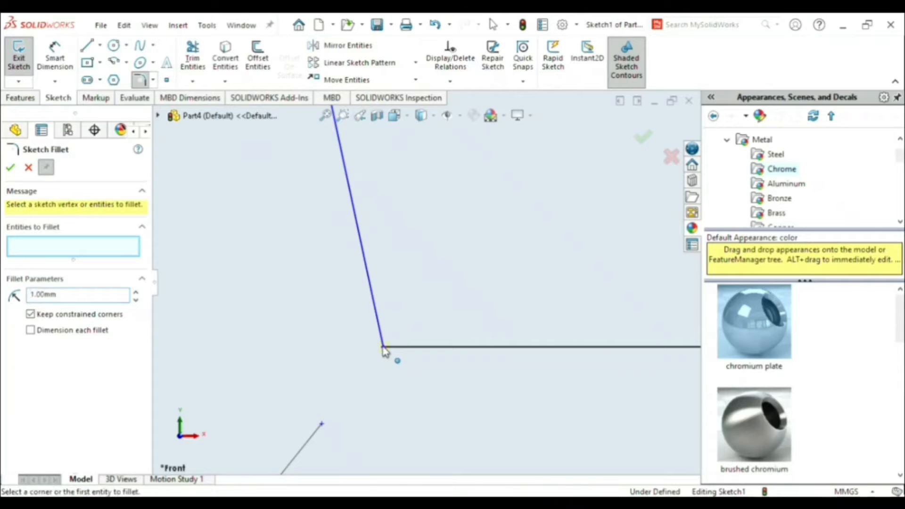
left_click(383, 330)
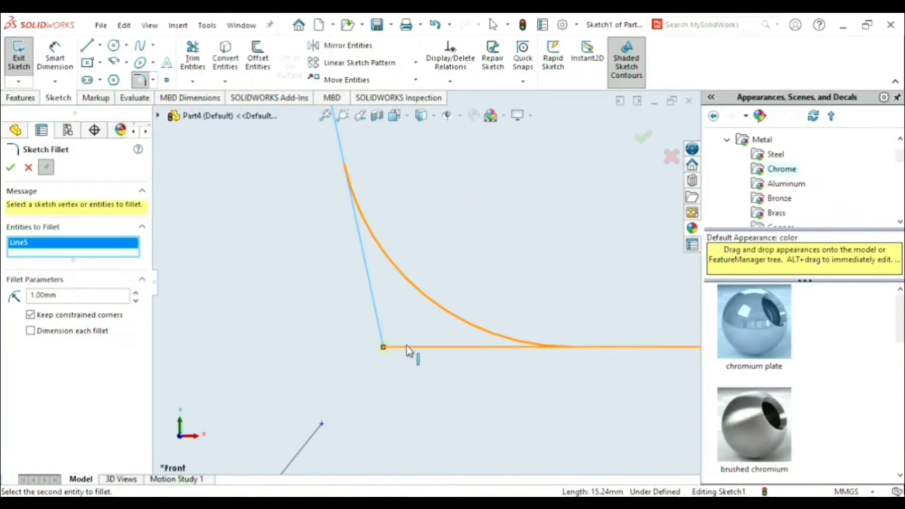
left_click(409, 349)
scroll(422, 343, "down", 5)
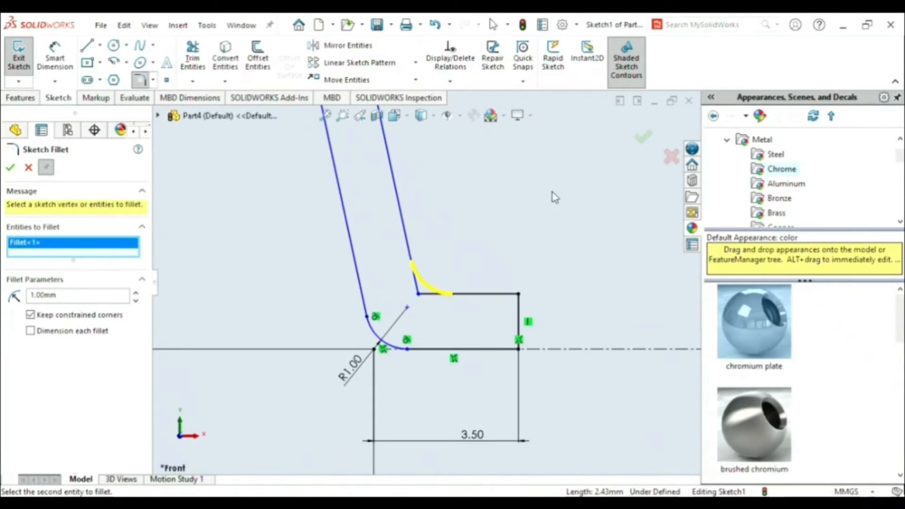
left_click(642, 139)
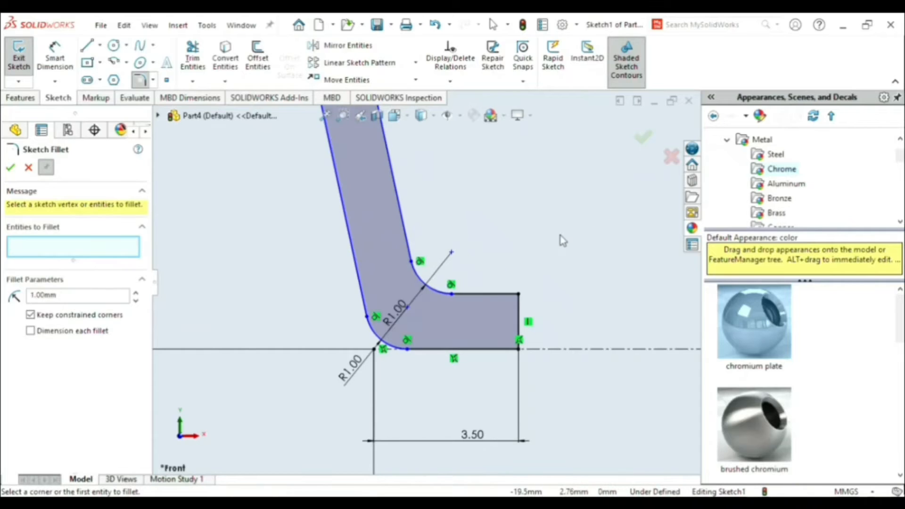
scroll(563, 240, "down", 7)
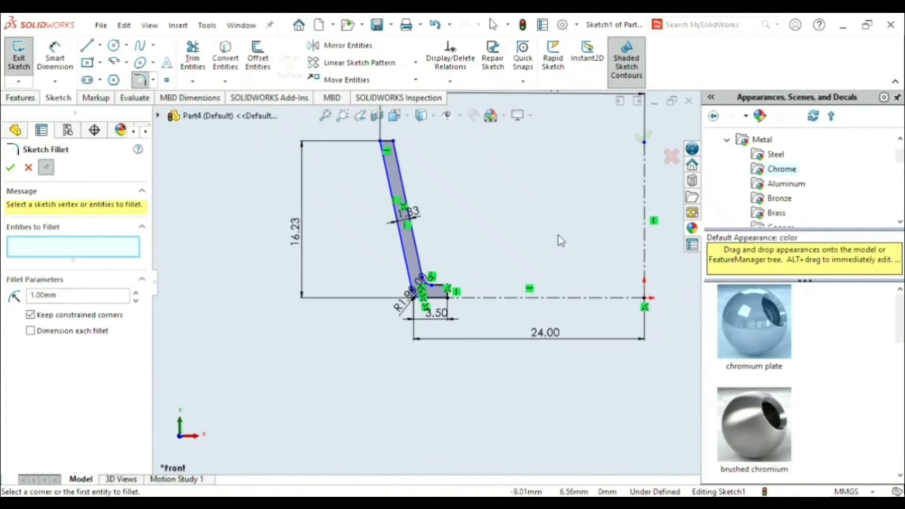
scroll(559, 241, "down", 2)
scroll(559, 225, "up", 1)
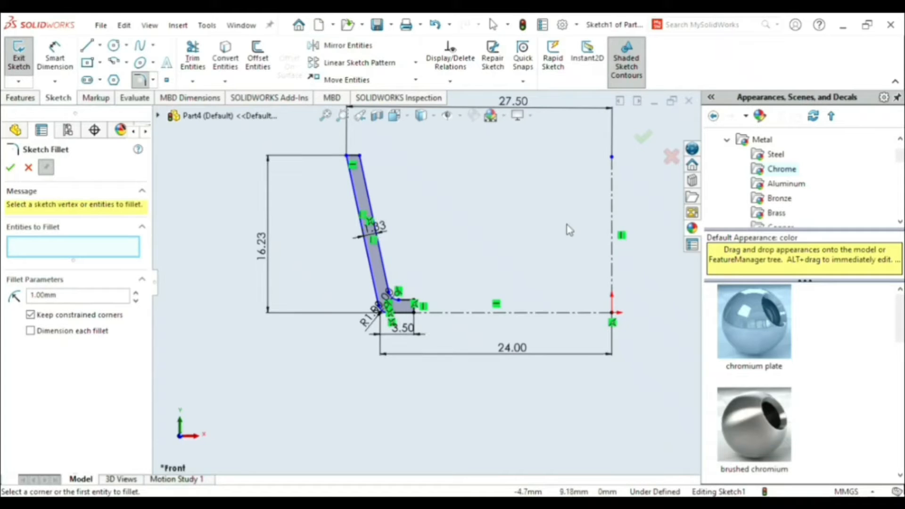
left_click(11, 169)
- Revolve the closed profile 360 degrees about the vertical construction line into a solid tapered ring
left_click(24, 99)
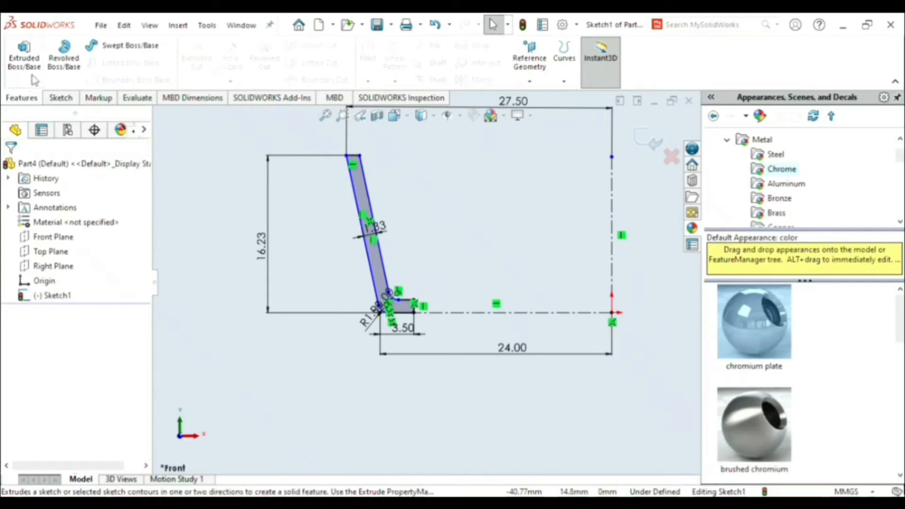
left_click(62, 61)
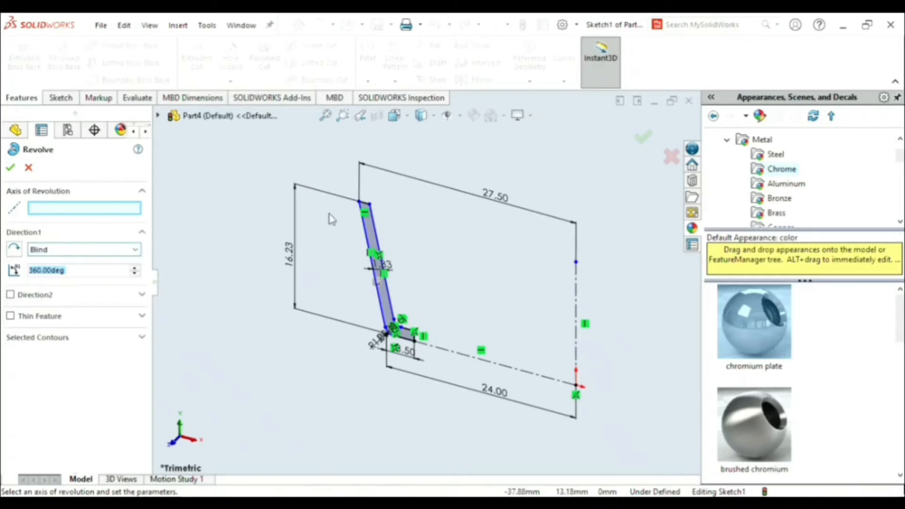
left_click(577, 290)
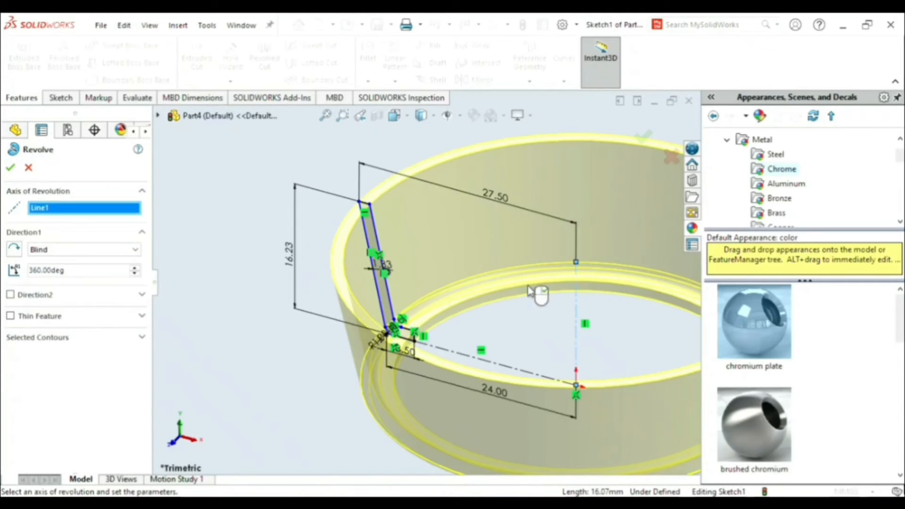
left_click(12, 169)
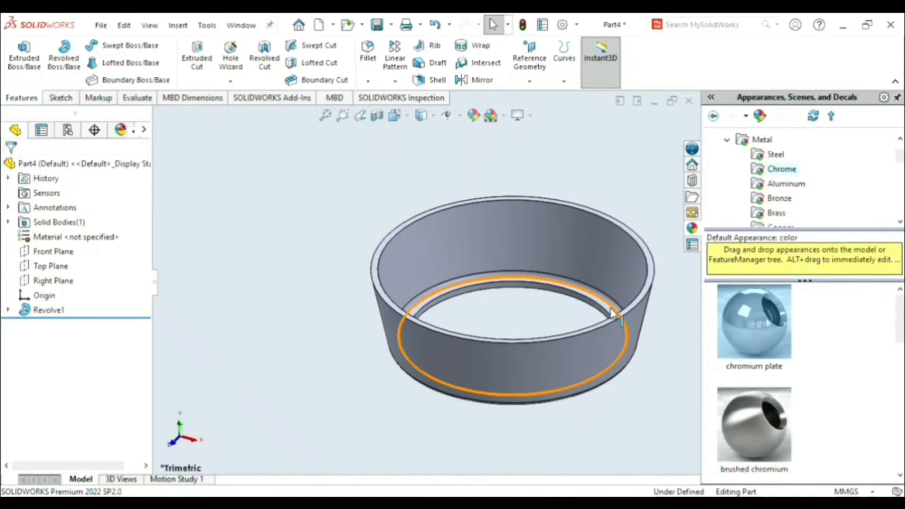
middle_click_drag(615, 315, 556, 300)
middle_click_drag(541, 262, 518, 213)
scroll(550, 241, "down", 1)
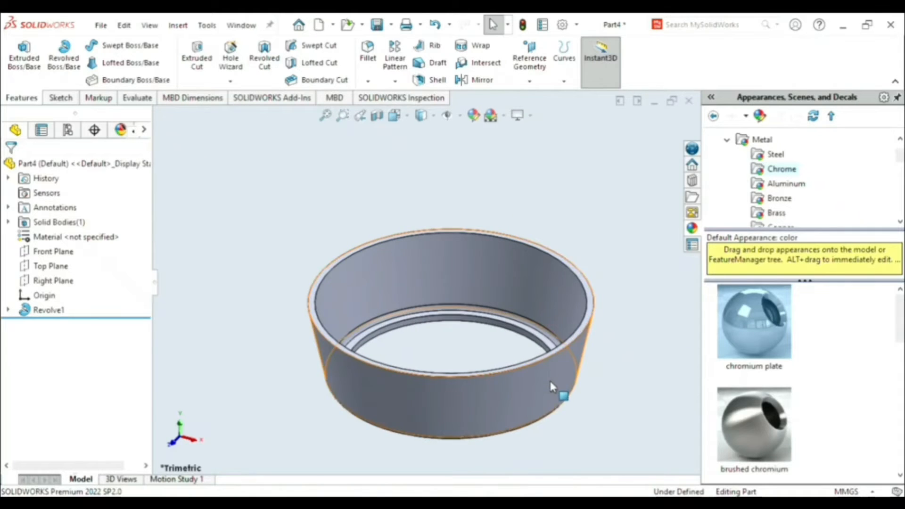
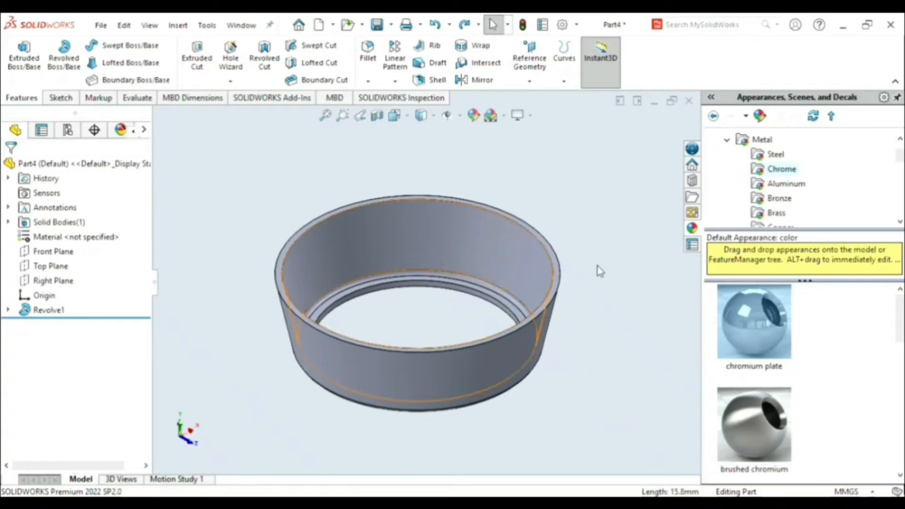
- Start a sketch on the Front Plane and convert the ring's slanted outer silhouette edge on the +X side into a sketch line
left_click(55, 251)
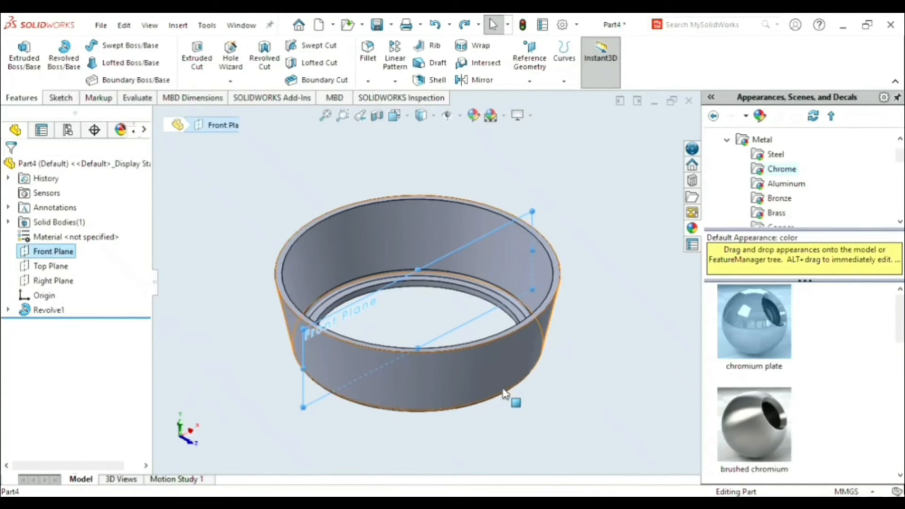
key("space")
left_click(654, 391)
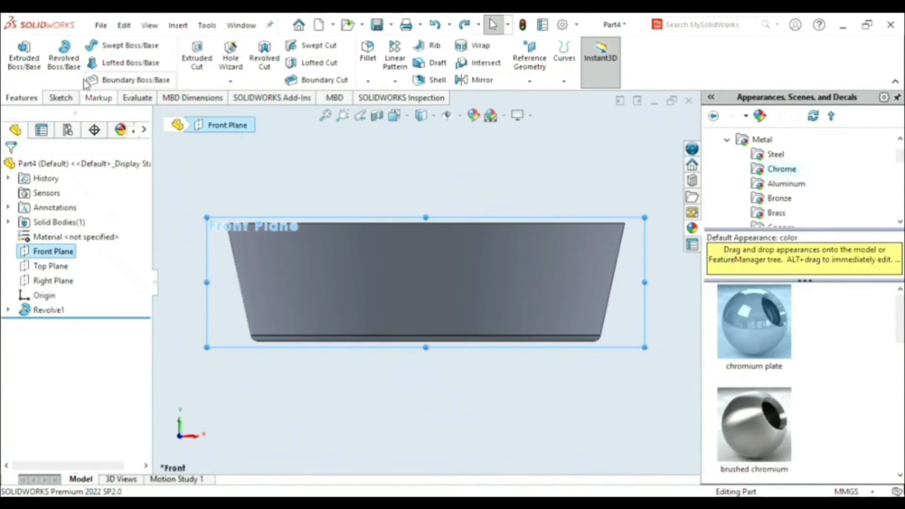
left_click(60, 98)
left_click(21, 54)
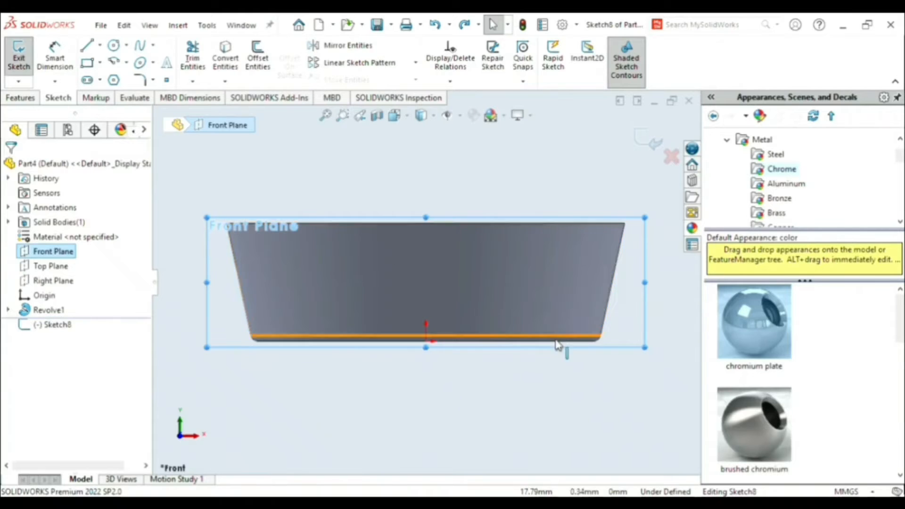
left_click(615, 297)
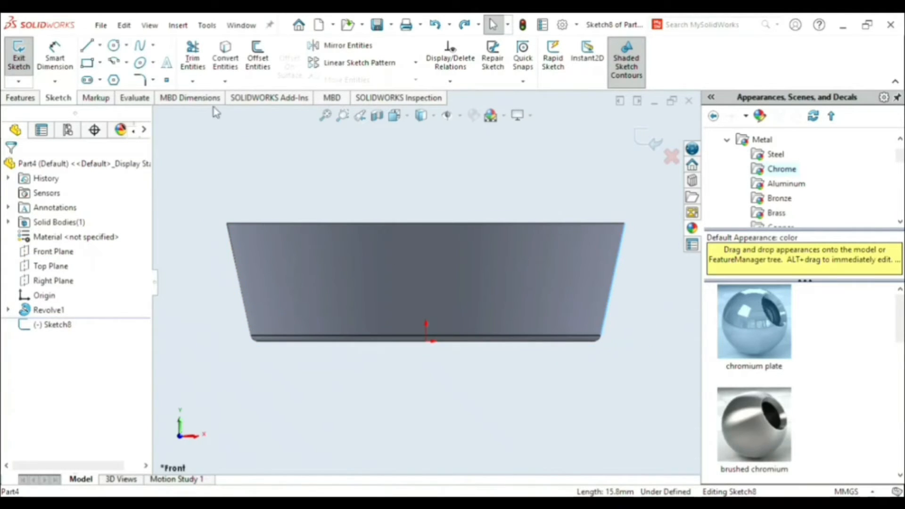
left_click(227, 61)
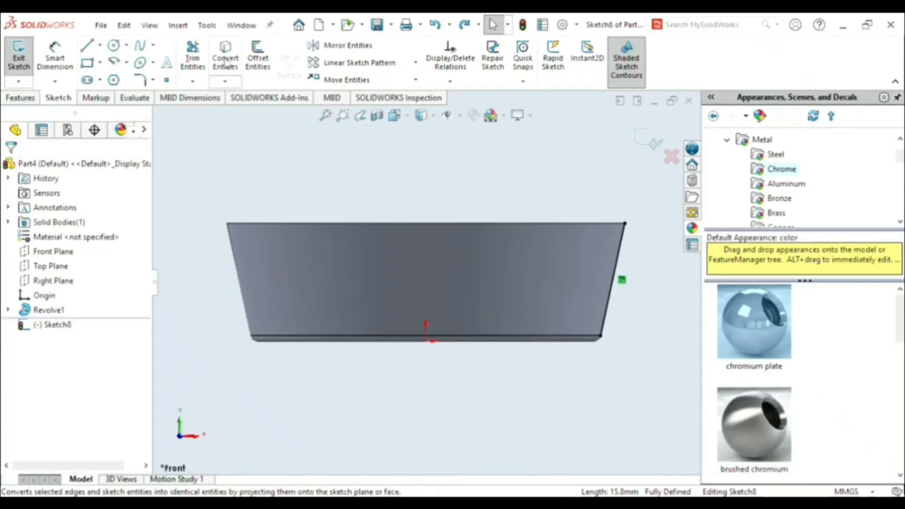
- Make the converted slanted line construction geometry and exit the sketch
left_click(614, 298)
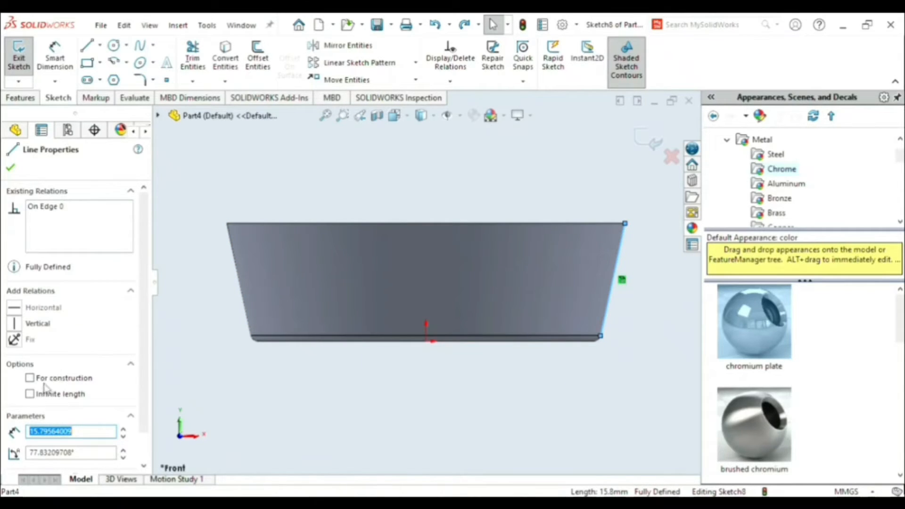
left_click(10, 168)
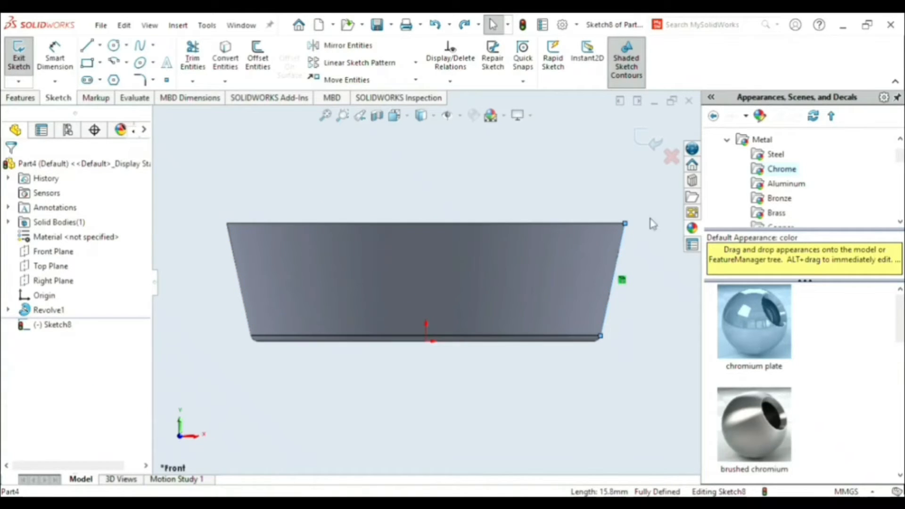
left_click(655, 144)
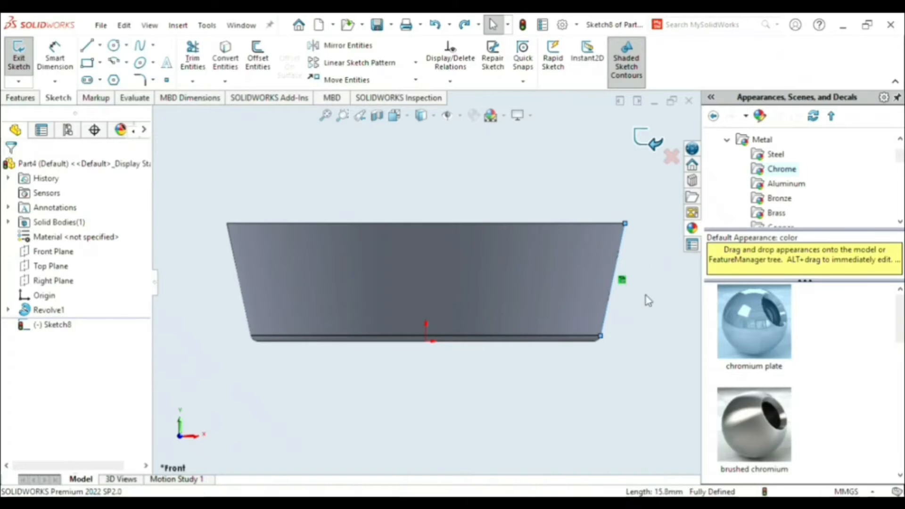
- Create a reference plane perpendicular to the Front Plane and coincident with the slanted construction line
left_click(55, 252)
mouse_move(469, 366)
middle_mouse_down()
mouse_move(459, 390)
mouse_move(430, 390)
middle_mouse_up()
left_click(31, 100)
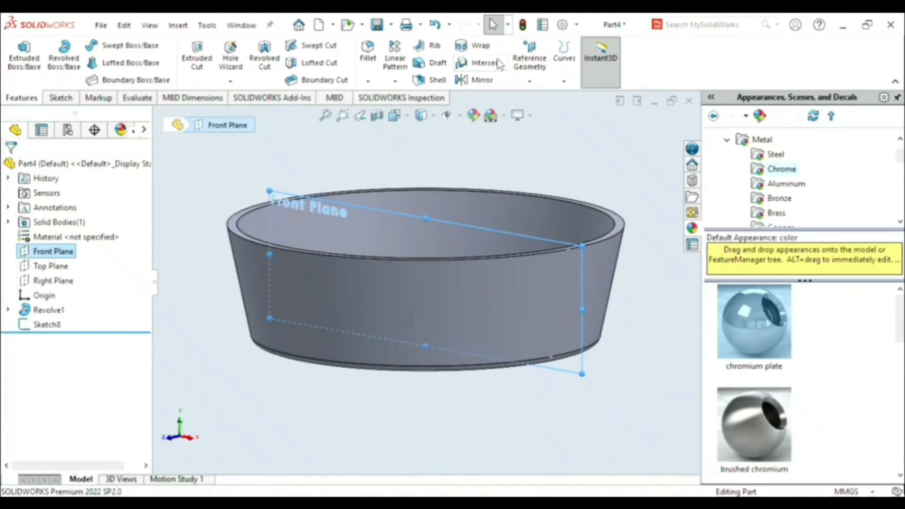
left_click(533, 80)
left_click(537, 97)
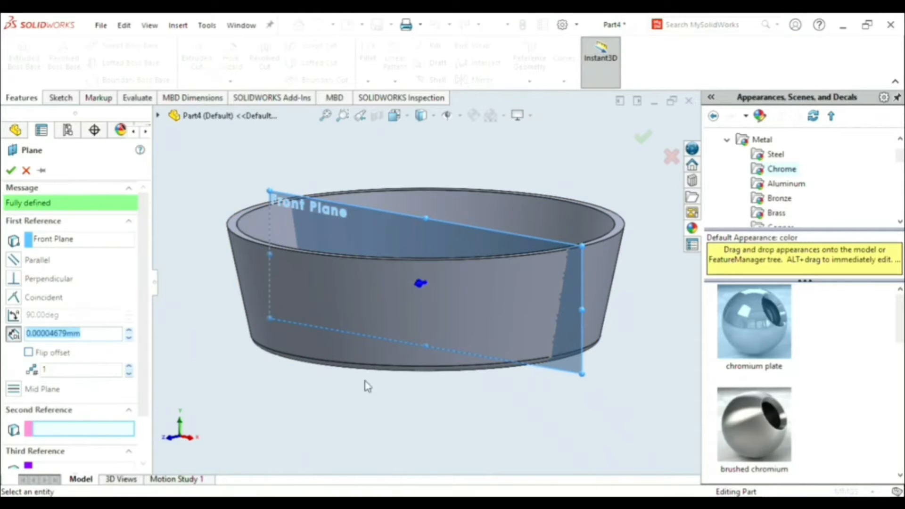
left_click(555, 323)
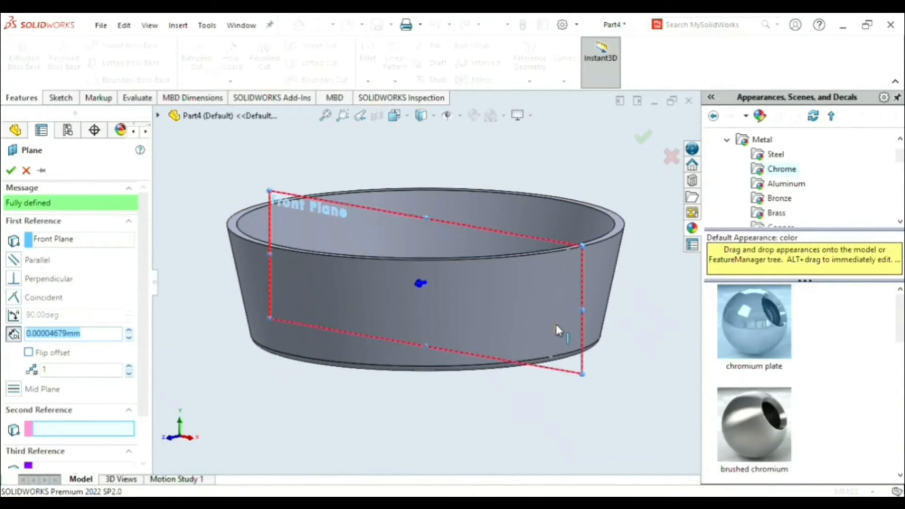
middle_click_drag(632, 313, 590, 351)
left_click(643, 138)
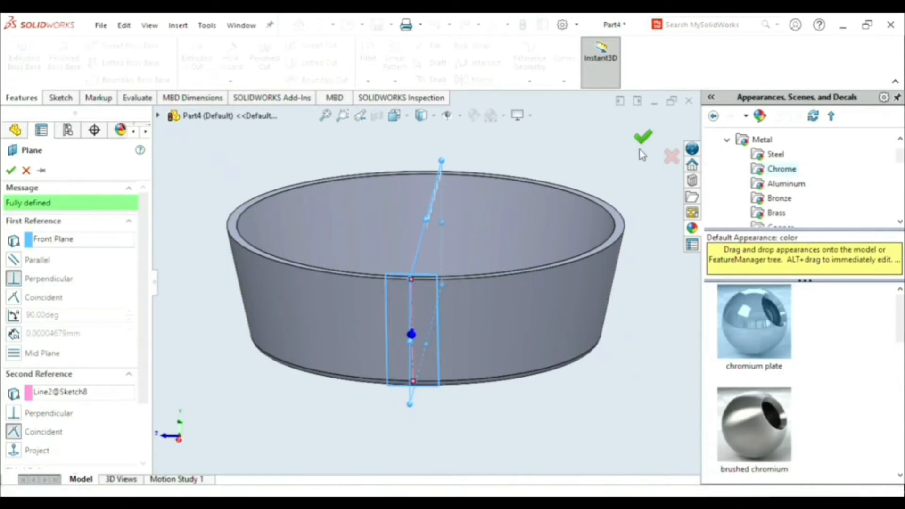
left_click(632, 201)
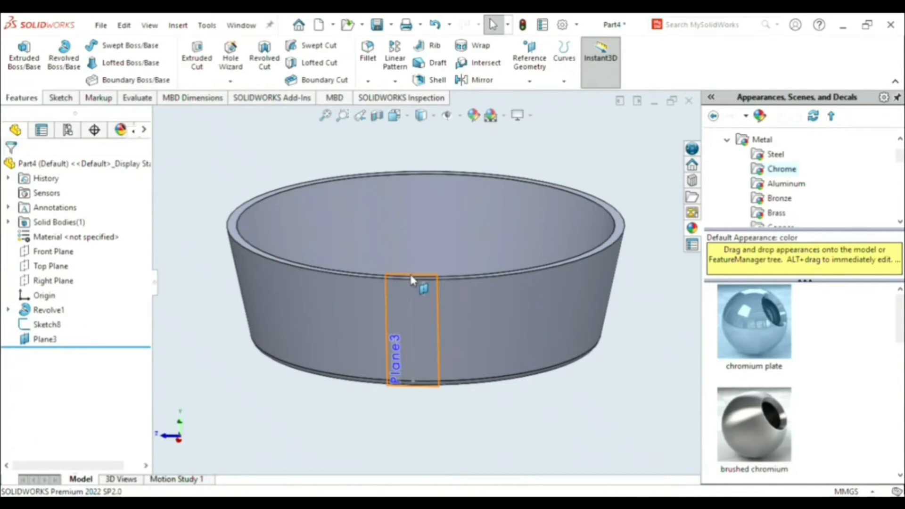
- Start a sketch on the new slanted plane and view it face-on
left_click(411, 280)
left_click(448, 254)
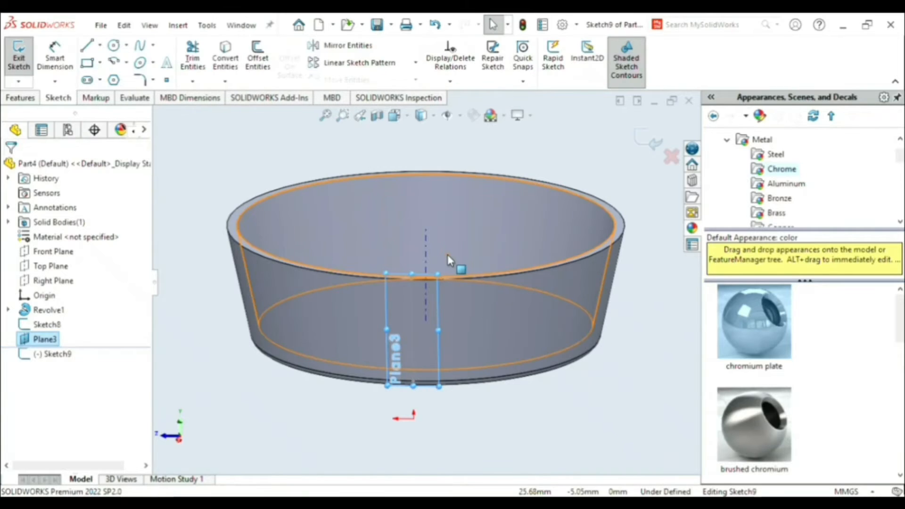
key("space")
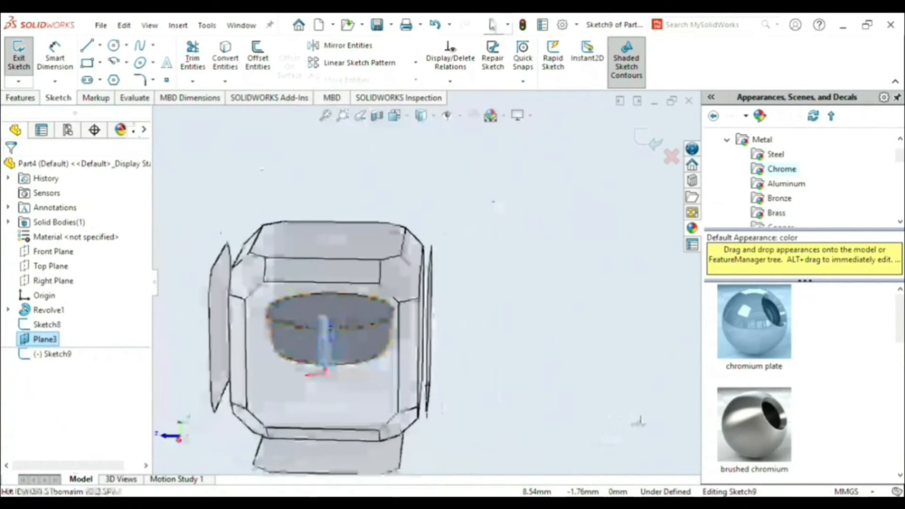
key("ctrl+8")
scroll(477, 273, "down", 4)
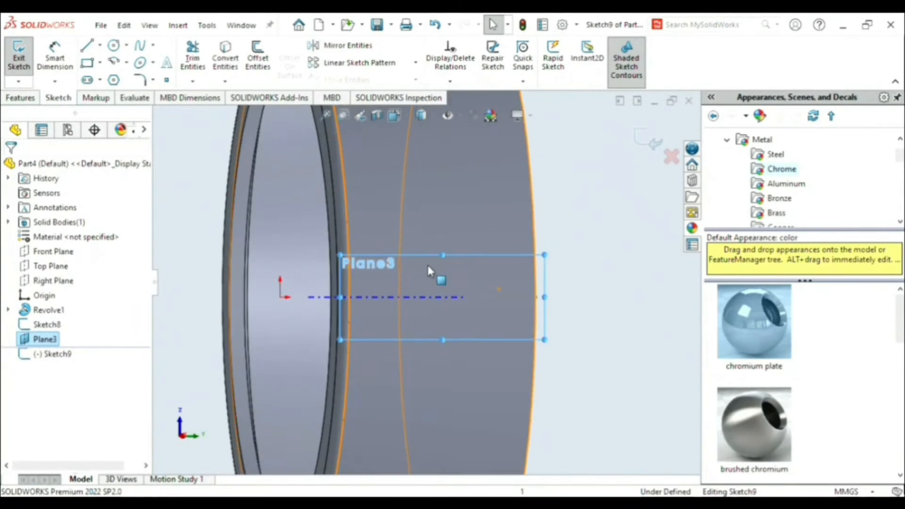
scroll(372, 295, "down", 2)
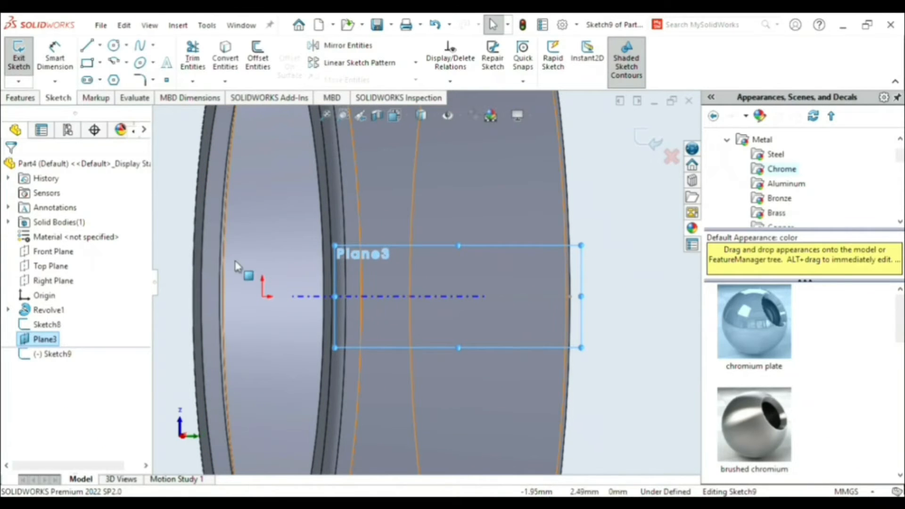
- Draw a horizontal construction line about 21.66 mm long from the origin to the ring's wide rim
left_click(87, 46)
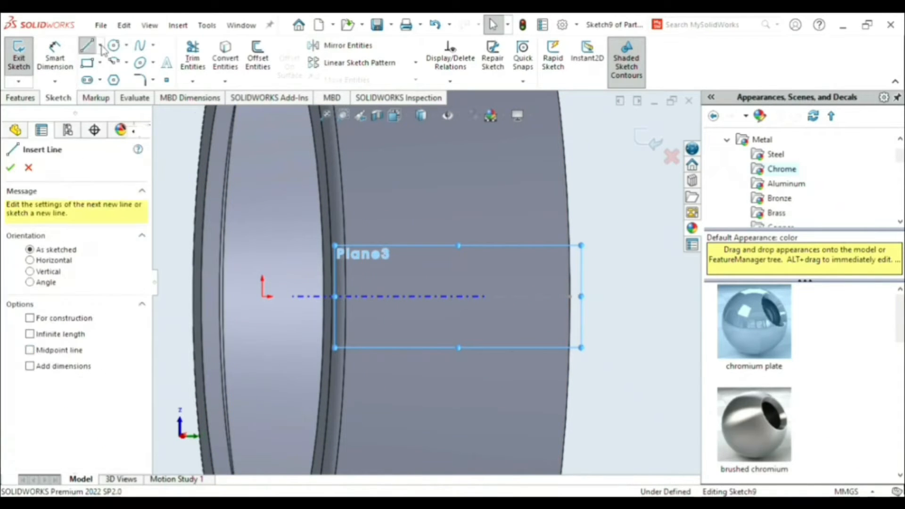
left_click(124, 97)
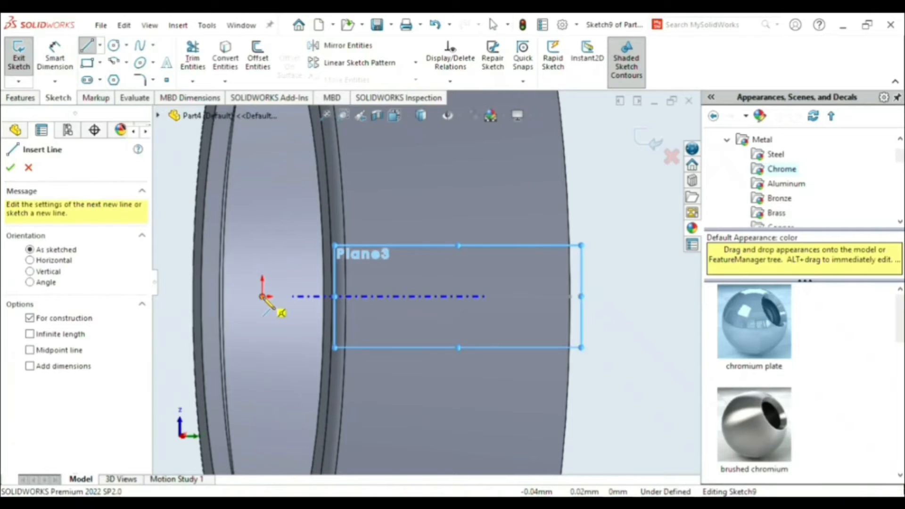
left_click(262, 296)
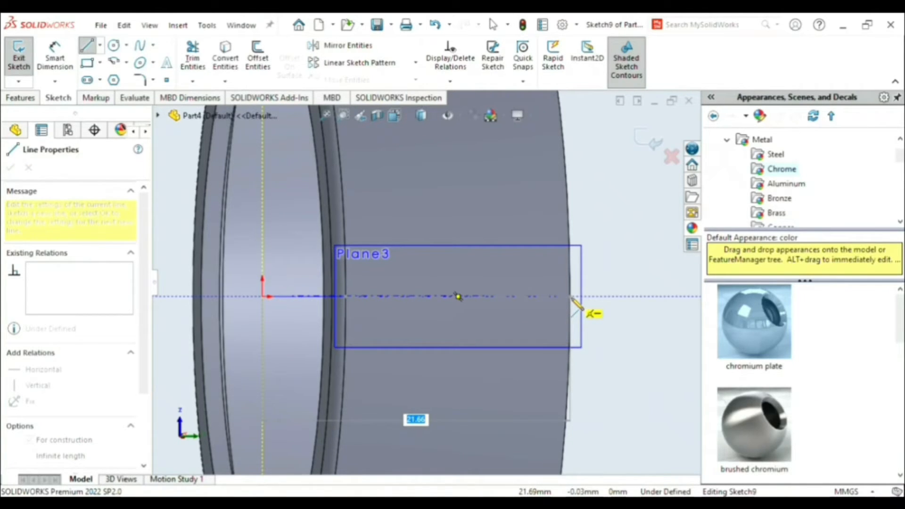
left_click(571, 297)
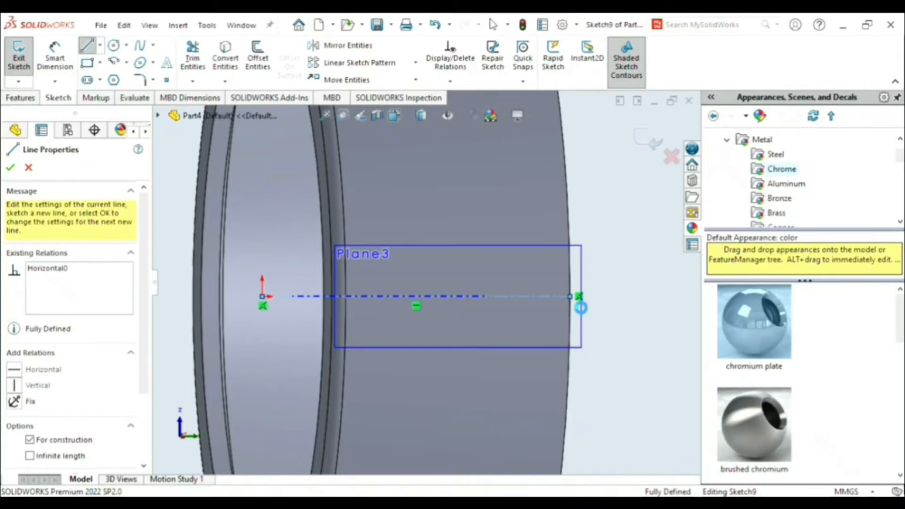
key("Escape")
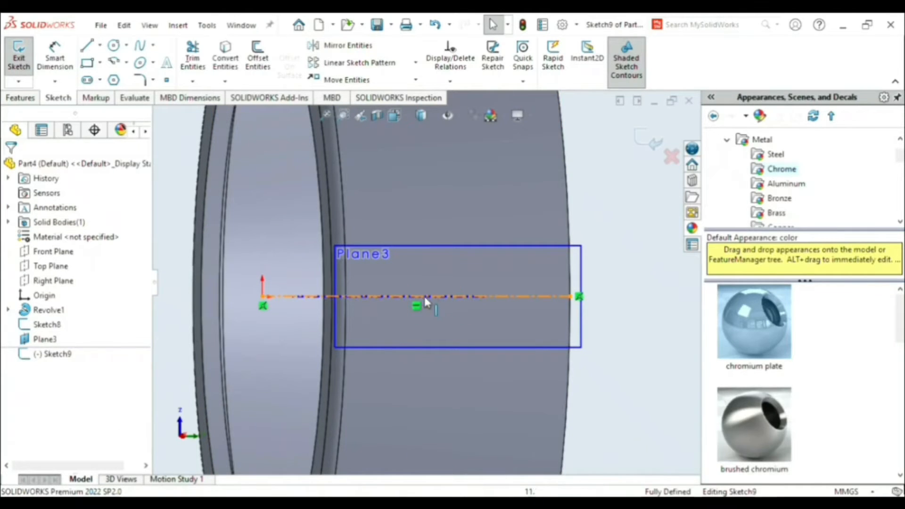
- Delete the horizontal construction line that starts at the origin and clear the selection
scroll(427, 303, "down", 2)
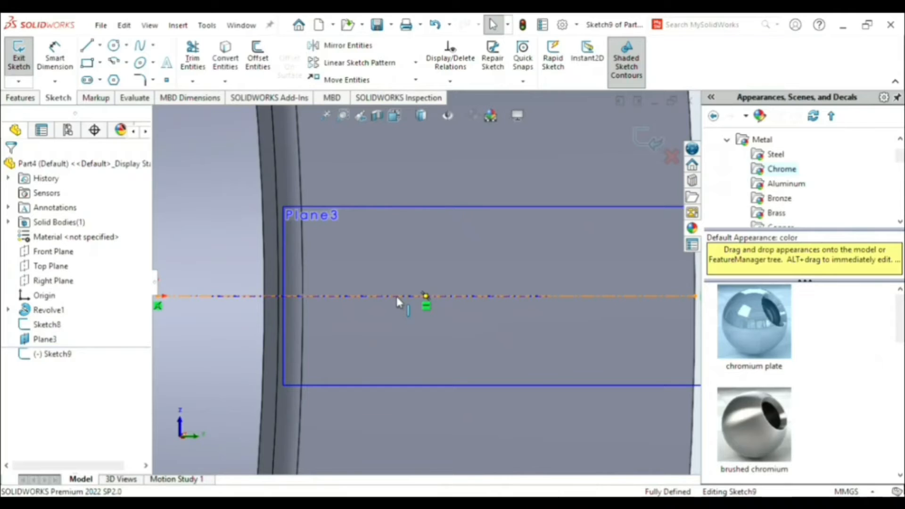
left_click(397, 297)
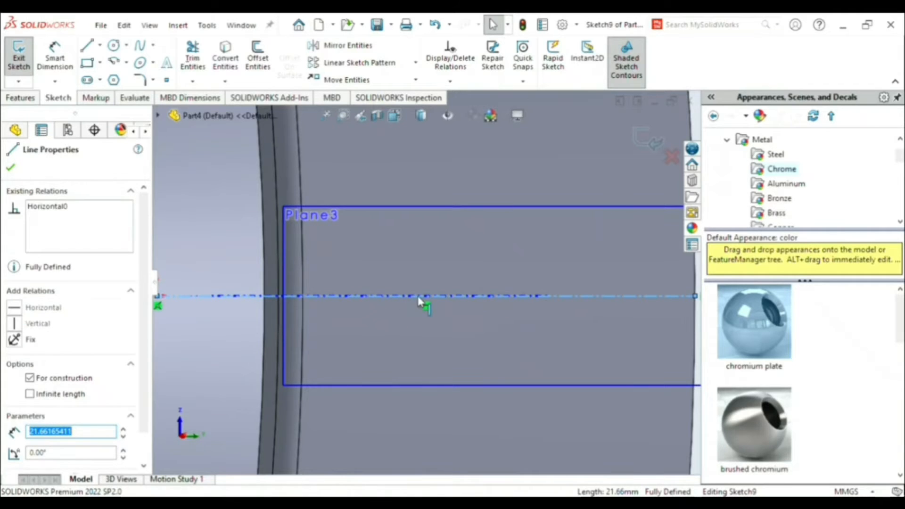
left_click(203, 300)
left_click(365, 296)
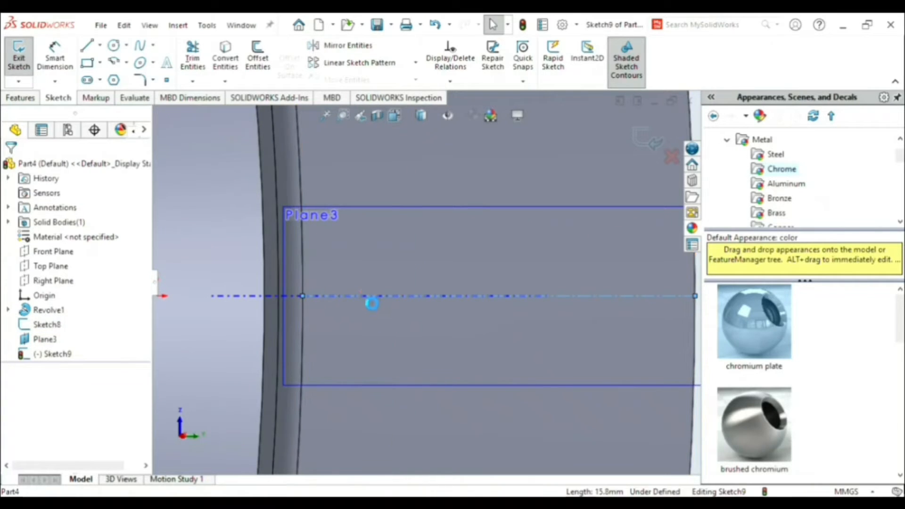
key("Delete")
left_click(247, 296)
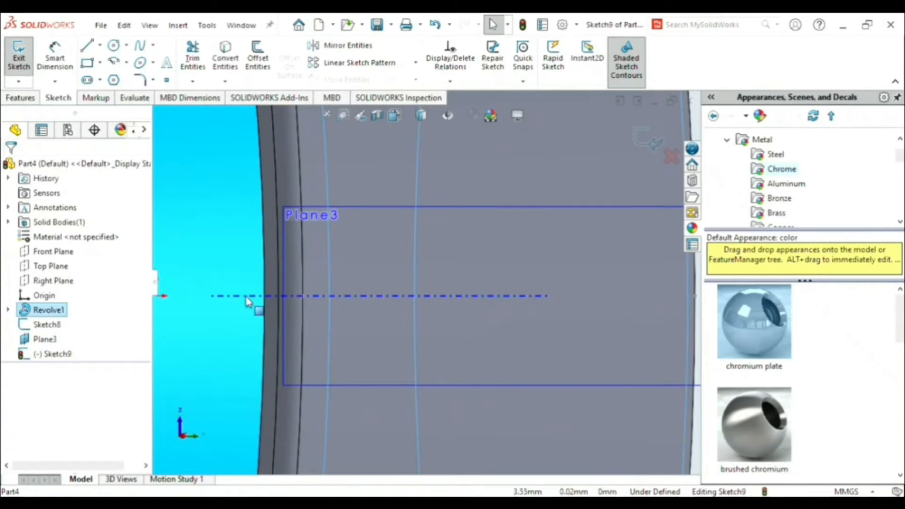
left_click(336, 297)
scroll(398, 309, "up", 4)
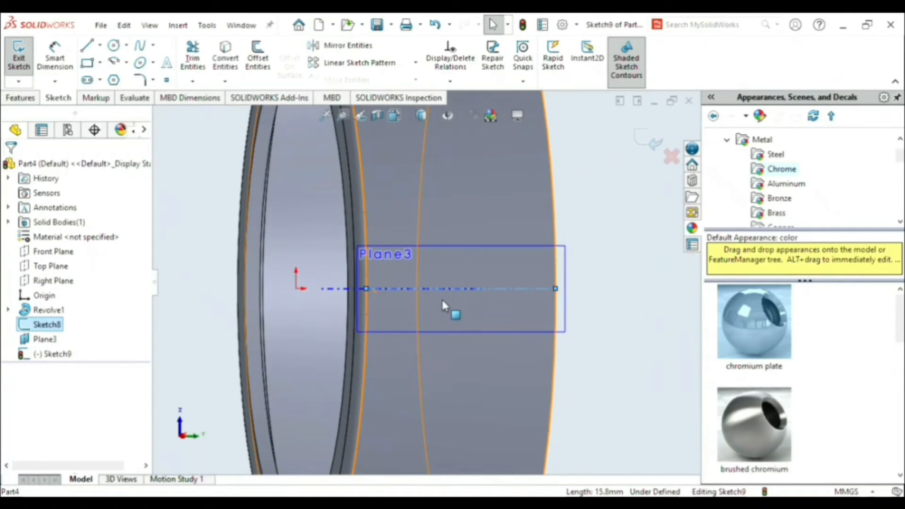
scroll(470, 283, "down", 2)
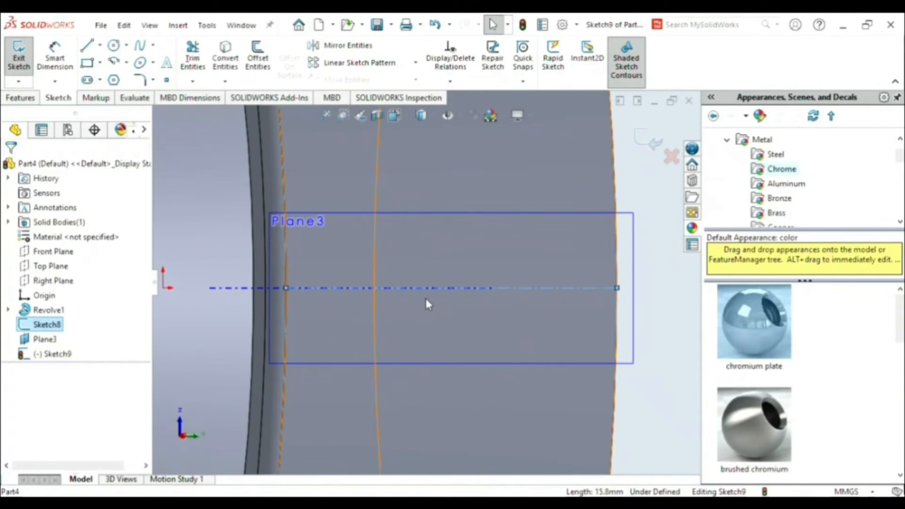
key("Escape")
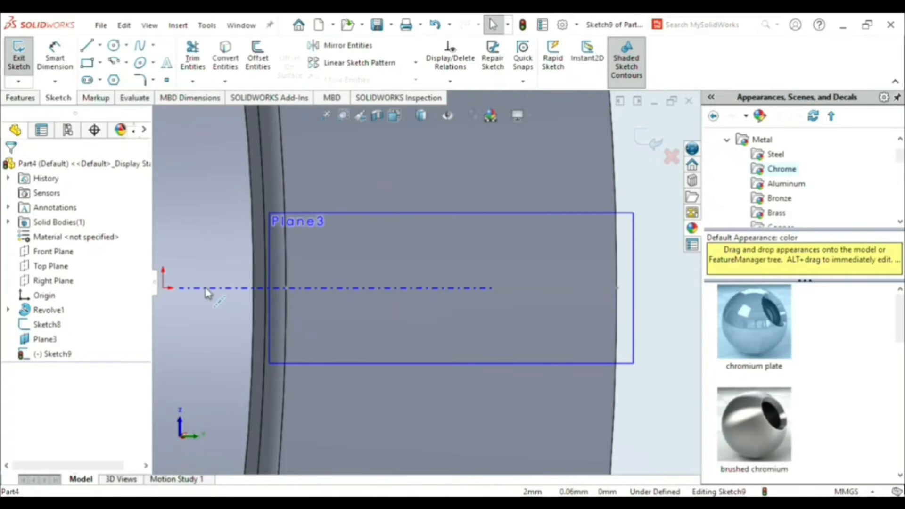
- Redraw the construction line, about 21.66 mm long, from the origin to the slanted line's endpoint at the wide rim
left_click(87, 45)
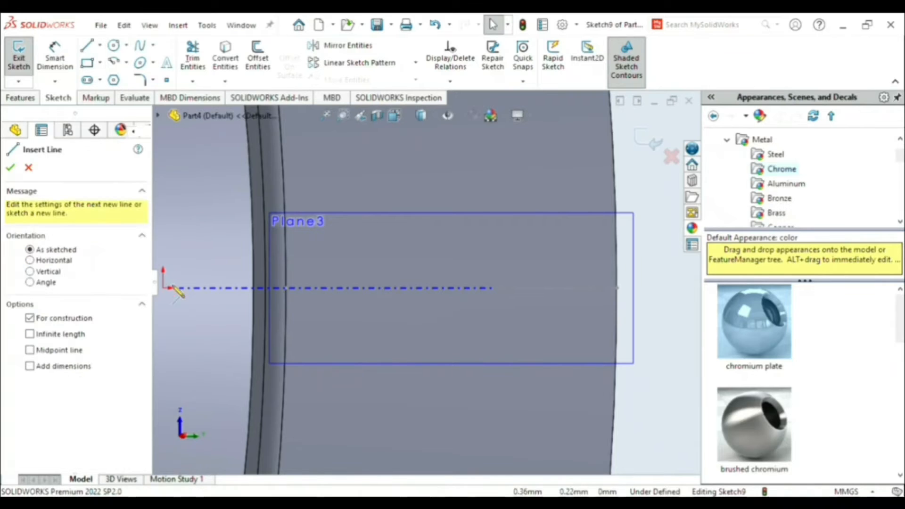
left_click(163, 287)
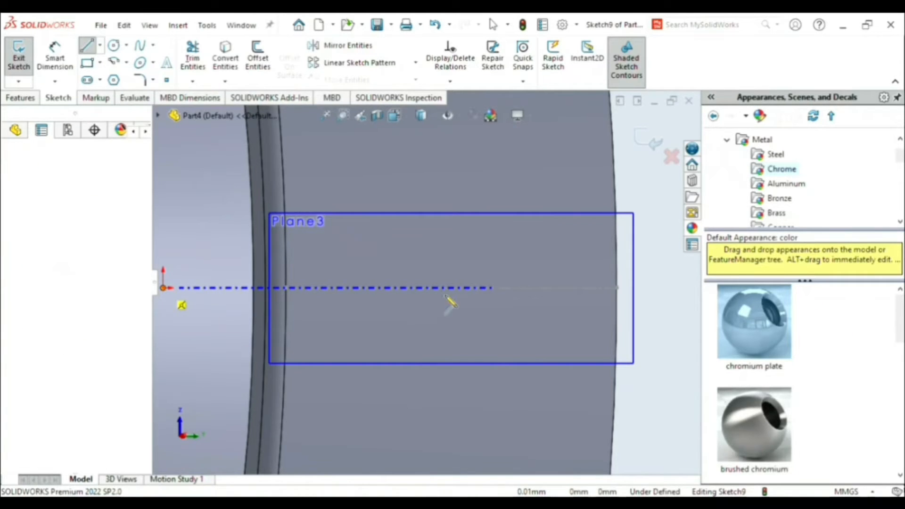
left_click(618, 288)
key("Escape")
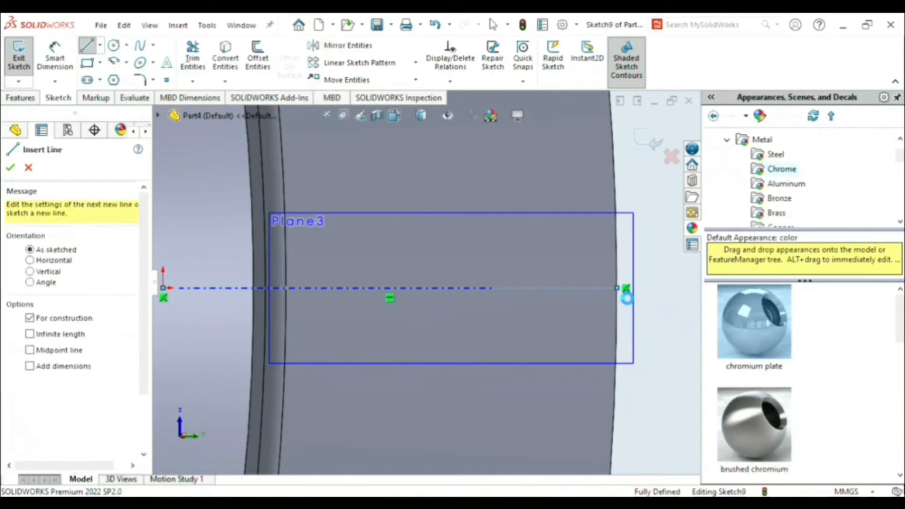
key("Escape")
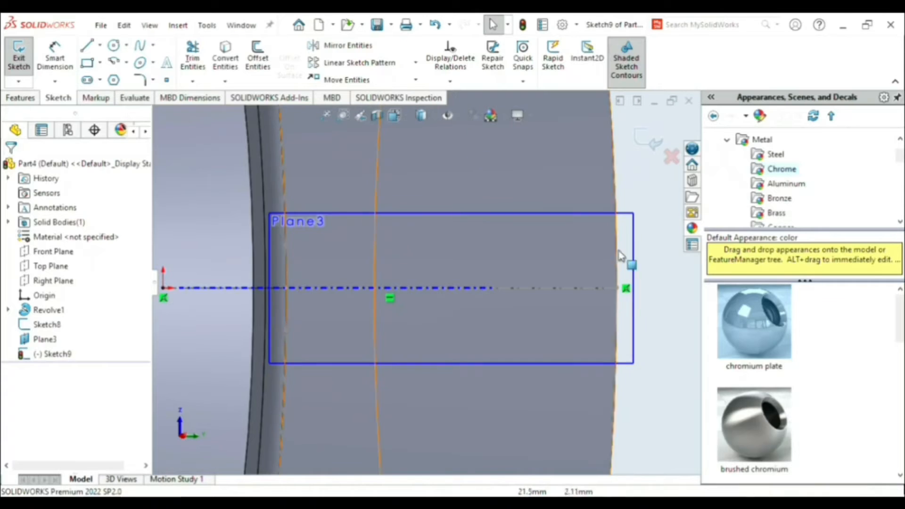
- Draw a 2.3 mm line along the construction line, from its end at the wide rim back toward the origin
scroll(382, 259, "up", 1)
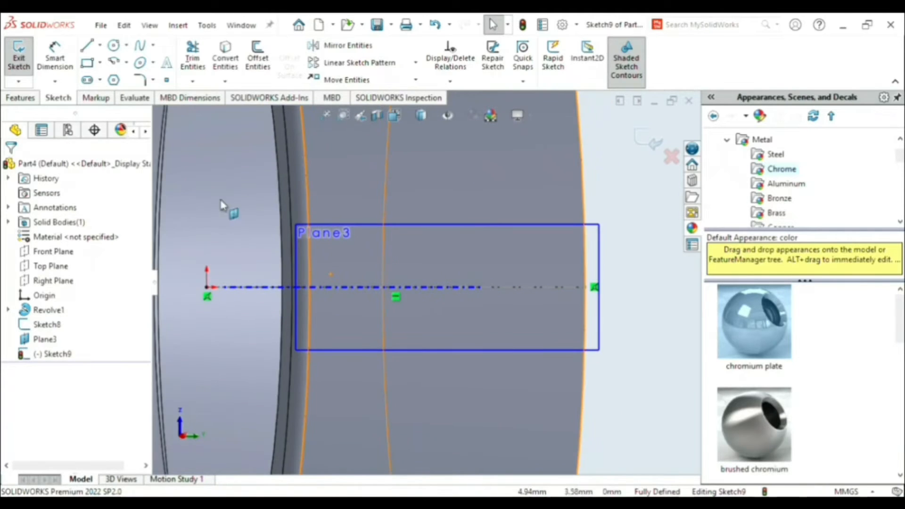
left_click(87, 45)
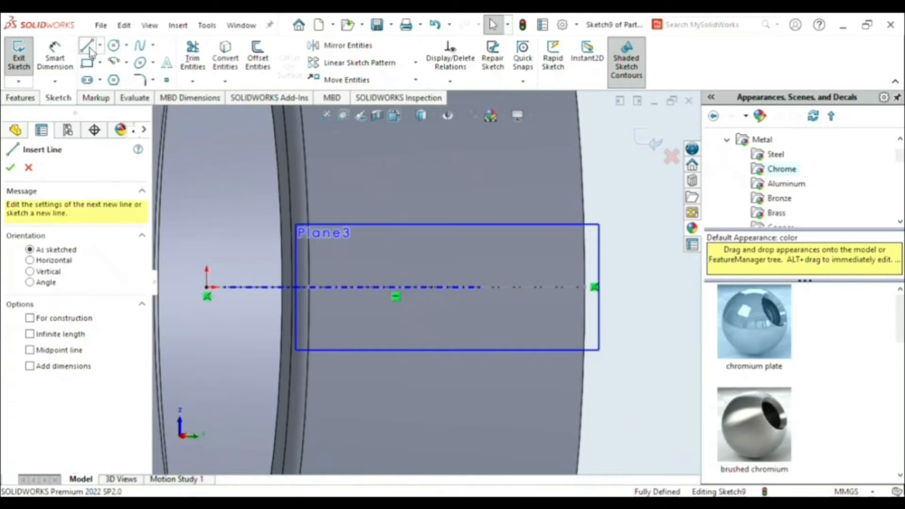
left_click(585, 287)
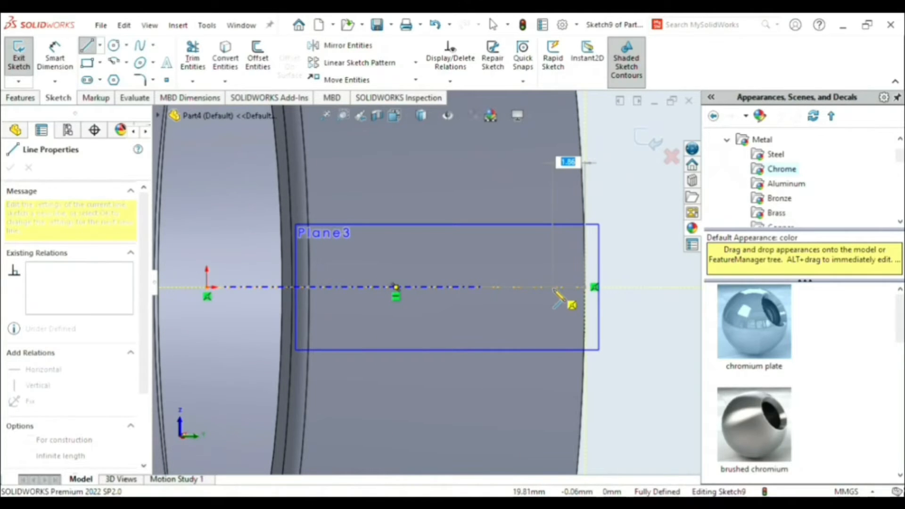
type("2.3")
key("Return")
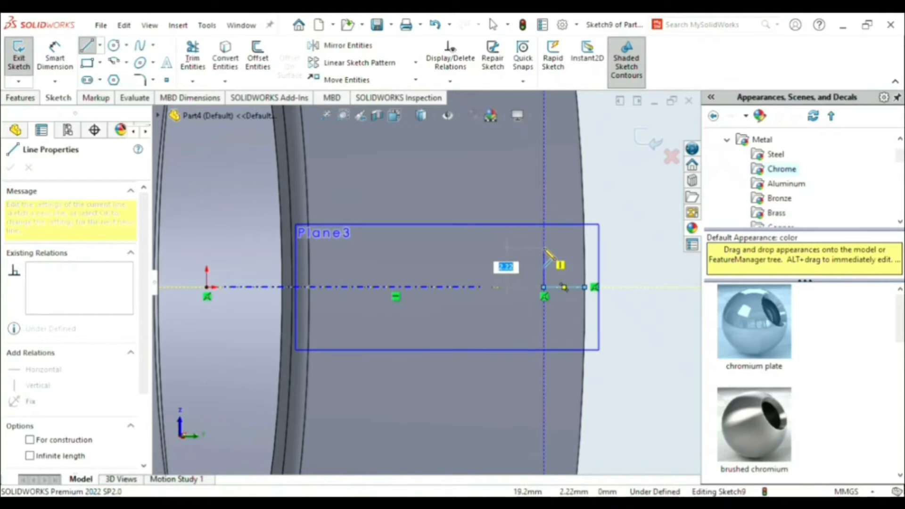
- Continue the profile with a 3.5 mm vertical line upward and a 12 mm horizontal line toward the narrow rim
type("3.5")
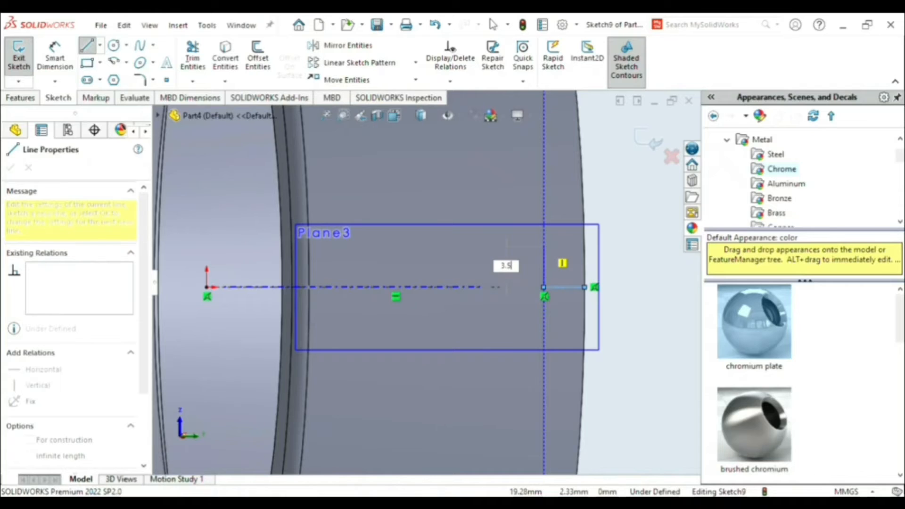
key("Return")
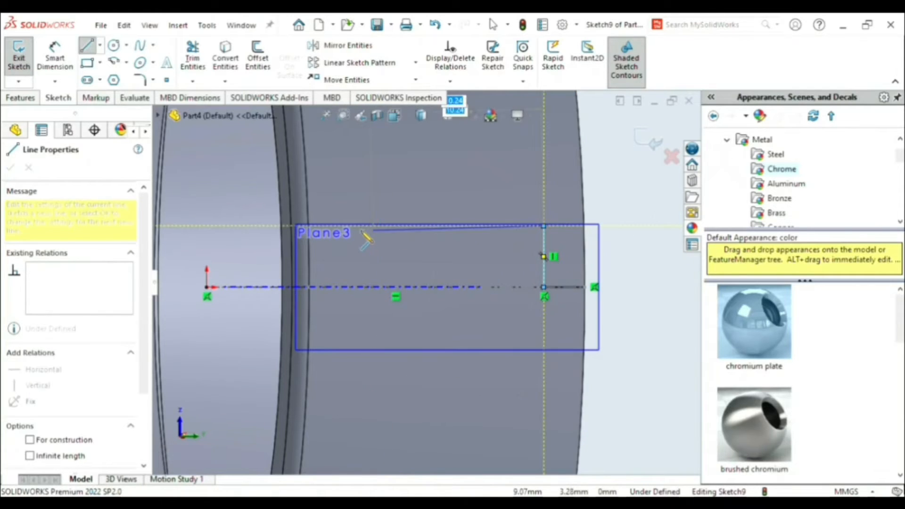
type("12")
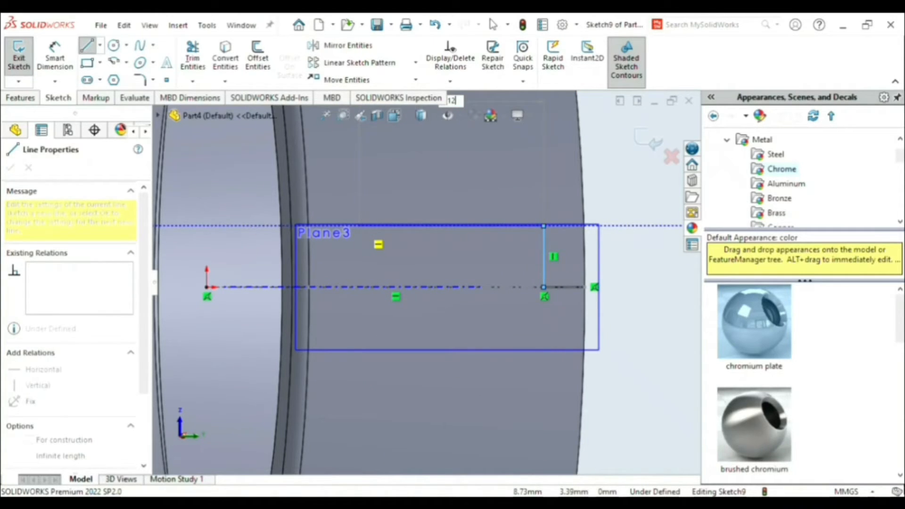
key("Return")
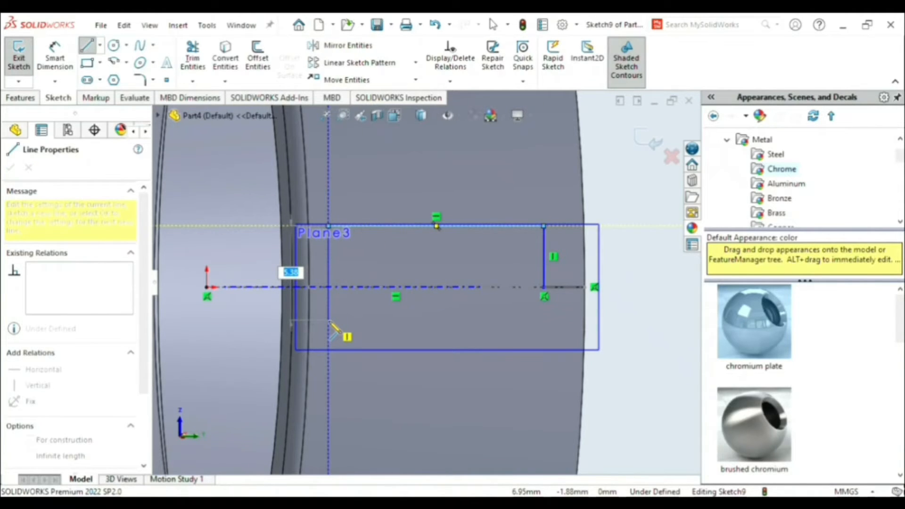
- Close the rectangle symmetrically about the construction line and trim away the 2.3 mm line between it and the wide rim
left_click(328, 349)
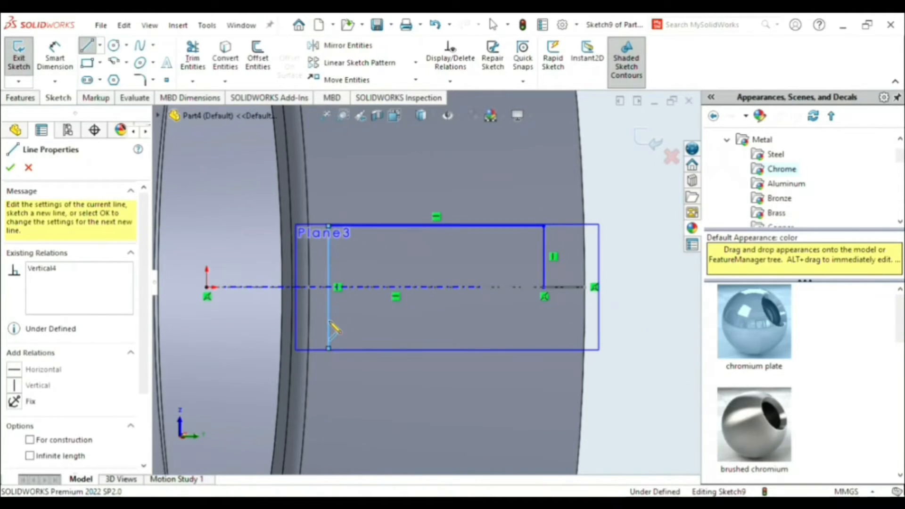
left_click(544, 349)
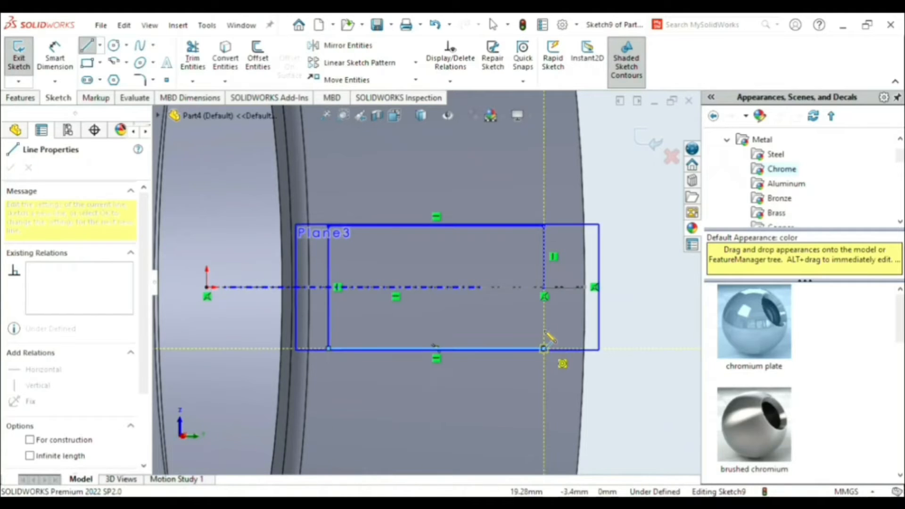
left_click(545, 289)
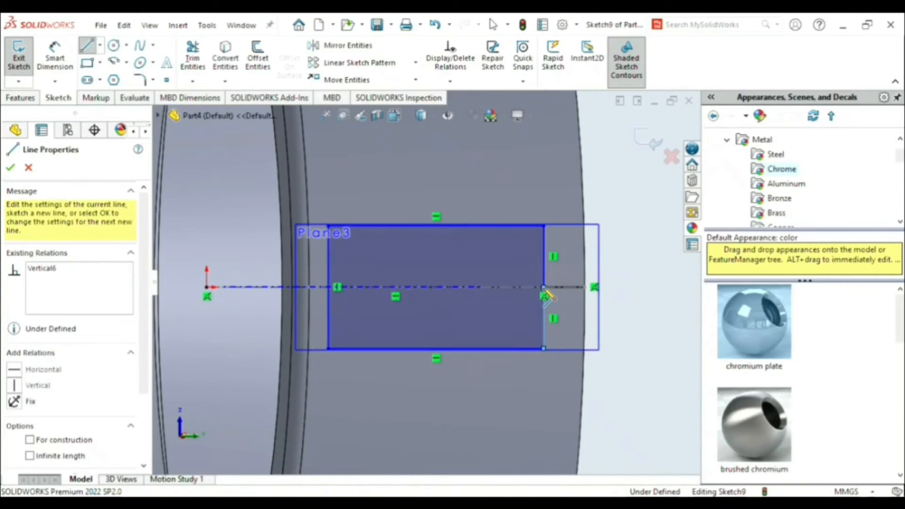
key("Escape")
key("Escape")
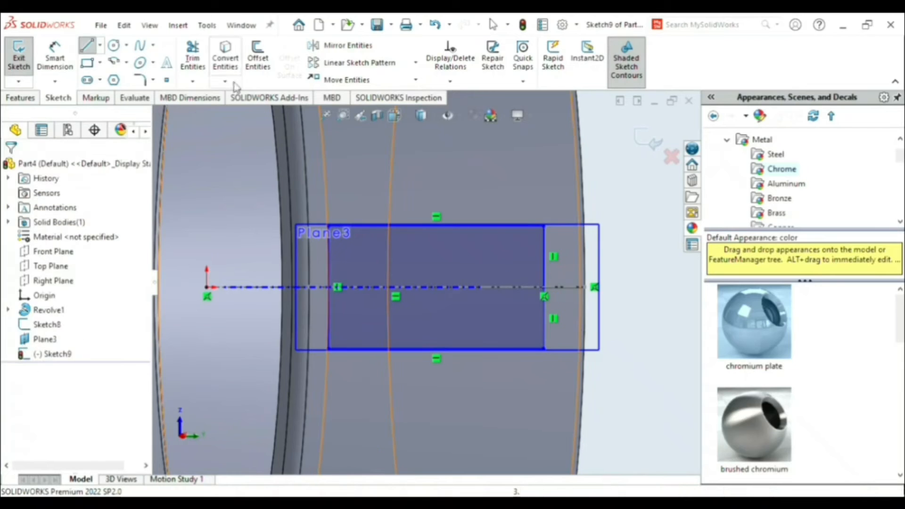
left_click(194, 53)
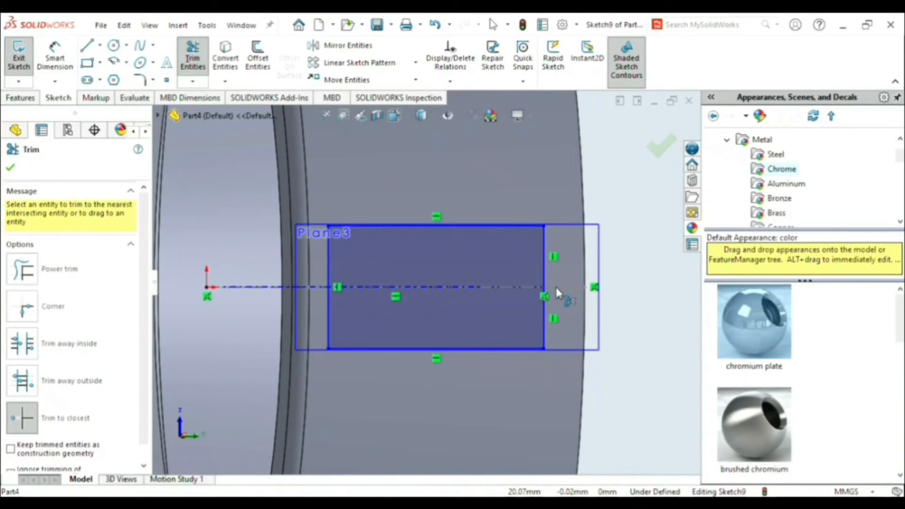
left_click(11, 167)
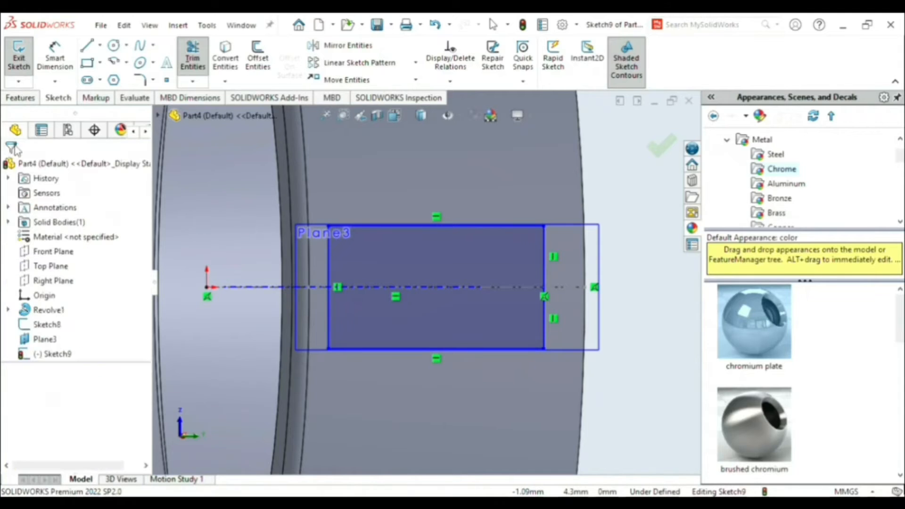
- Cut-extrude the rectangle through the ring's wall with a blind depth of 10 mm from the sketch plane
left_click(21, 98)
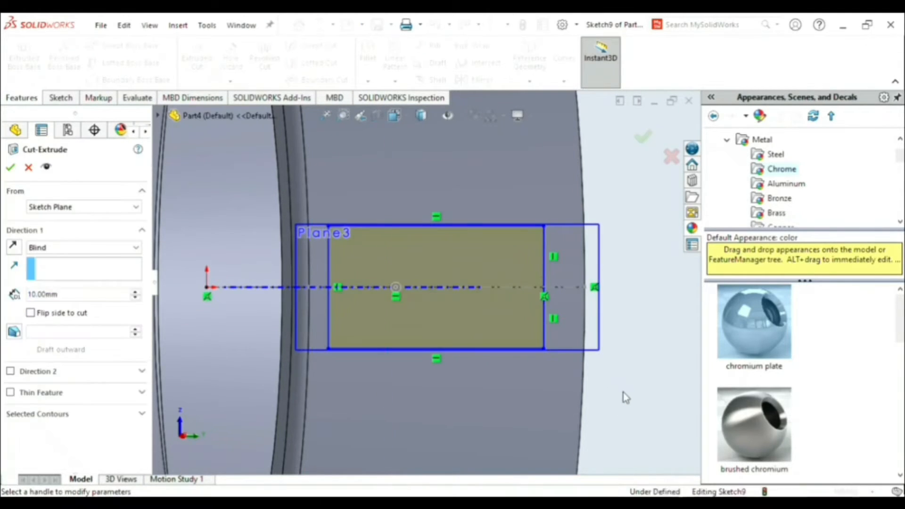
middle_click_drag(623, 393, 639, 419)
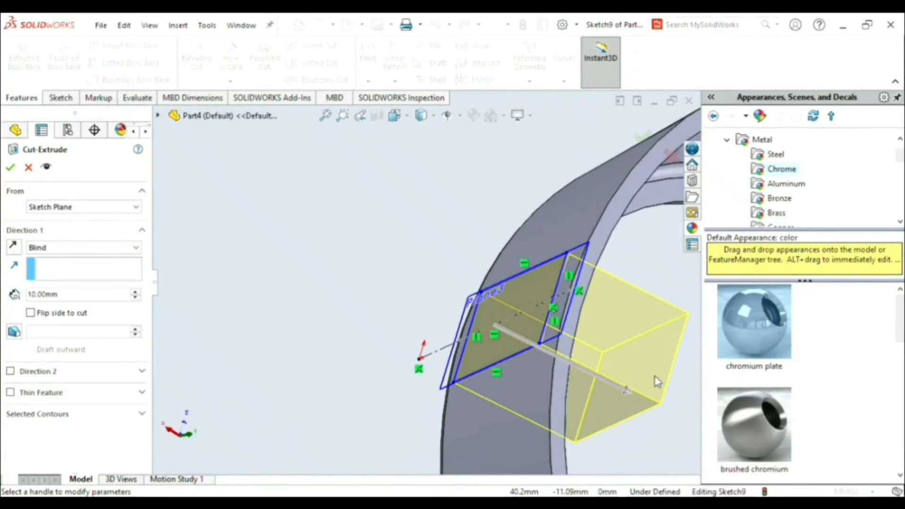
mouse_move(632, 386)
middle_mouse_down()
mouse_move(663, 412)
mouse_move(677, 401)
mouse_move(534, 403)
middle_mouse_up()
middle_click_drag(373, 370, 568, 376)
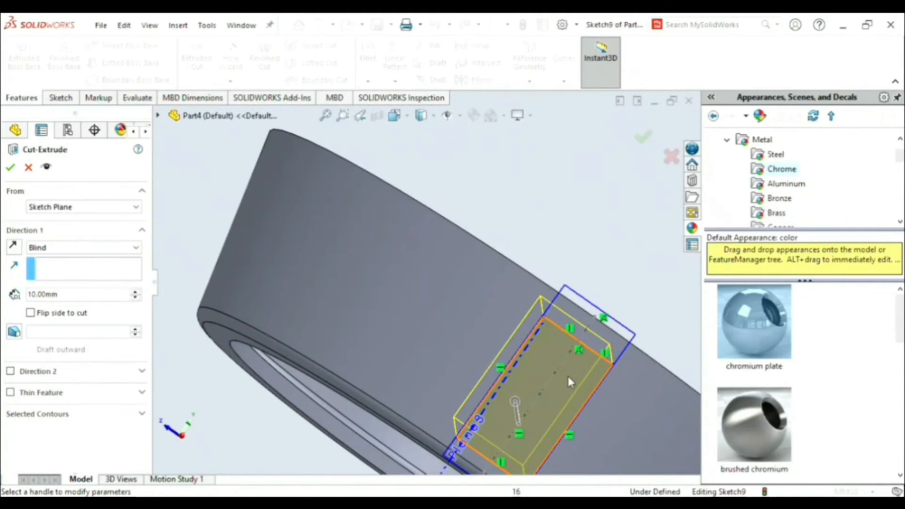
key("space")
left_click(652, 392)
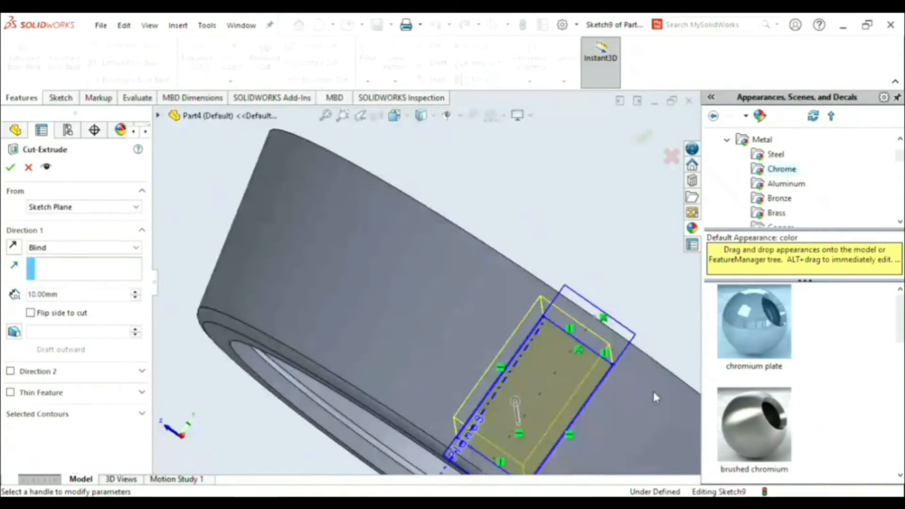
scroll(425, 297, "down", 1)
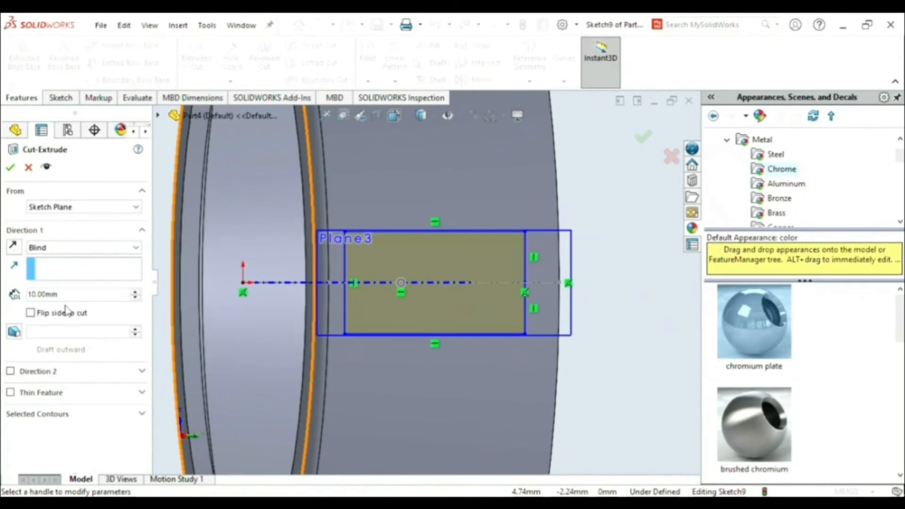
left_click(10, 167)
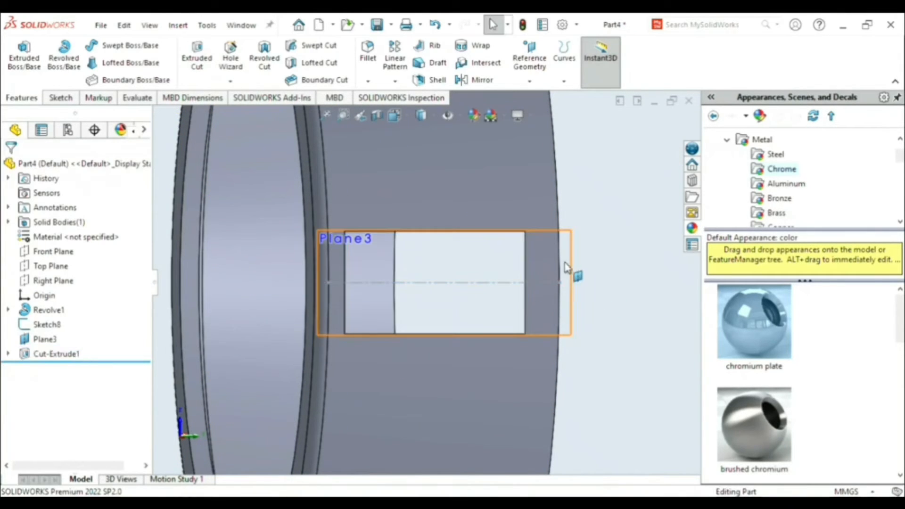
- Hide the slanted reference plane Plane3 and the slanted line's sketch, Sketch8, on the ring
middle_click_drag(567, 268, 638, 270)
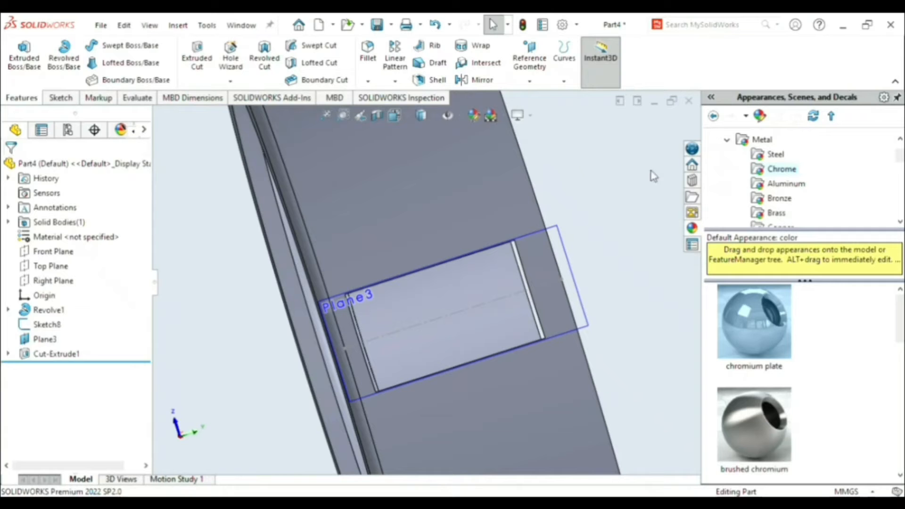
middle_click_drag(590, 216, 582, 259)
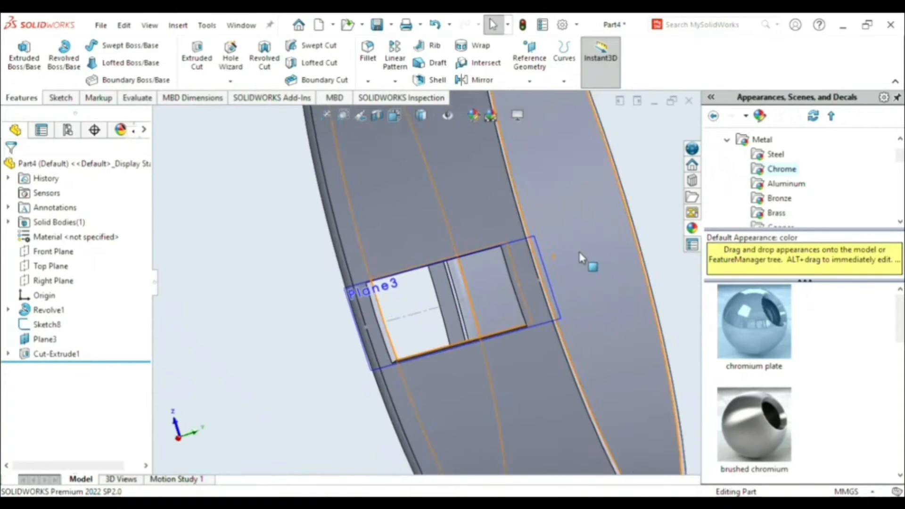
key("space")
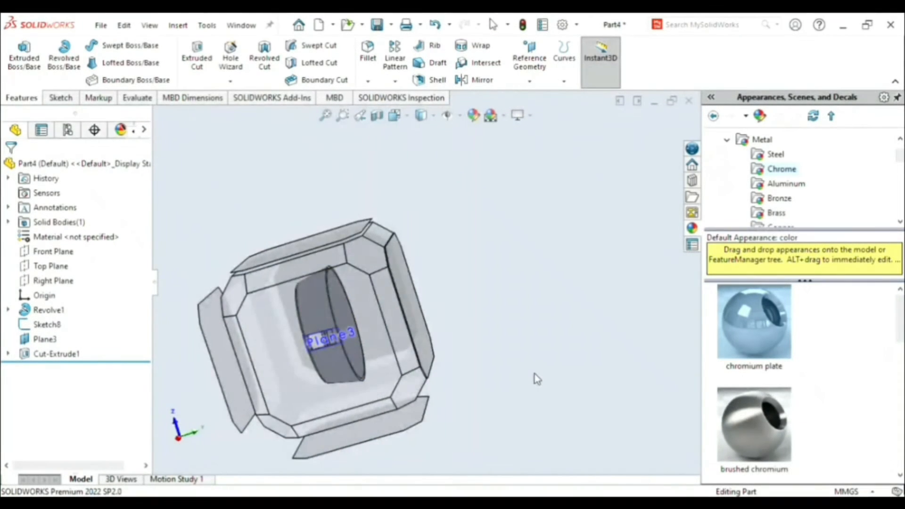
key("ctrl+1")
middle_click_drag(603, 376, 533, 374)
left_click(518, 239)
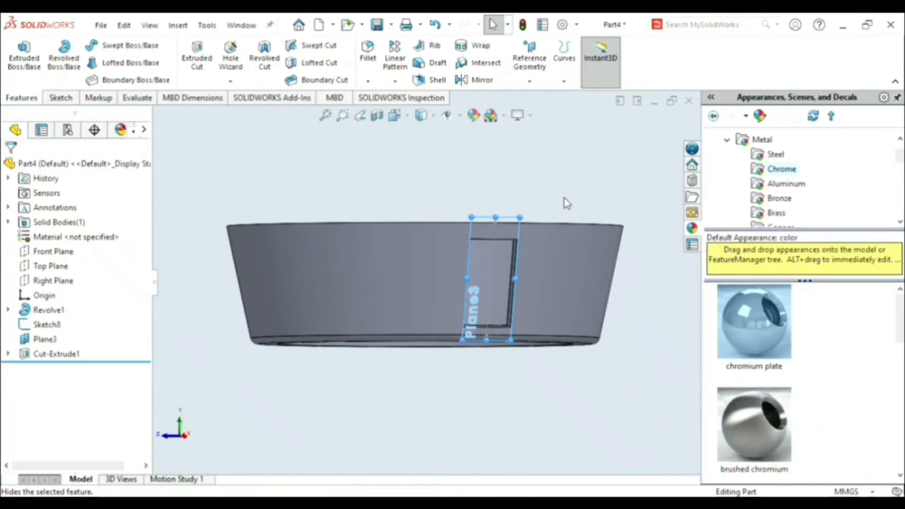
key("ctrl+z")
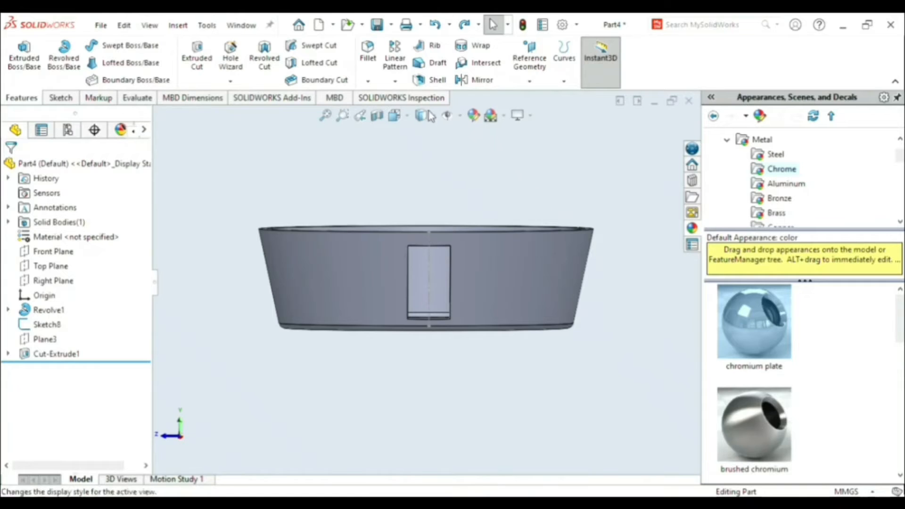
left_click(48, 326)
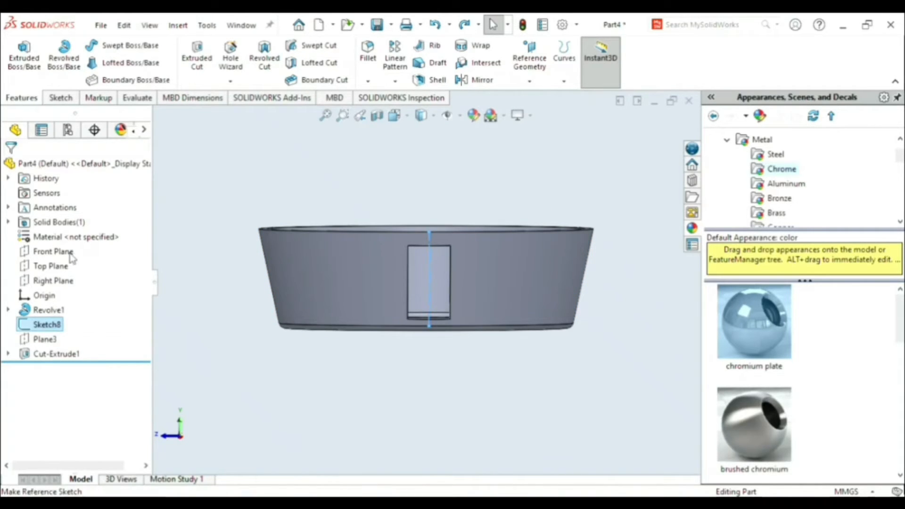
left_click(190, 373)
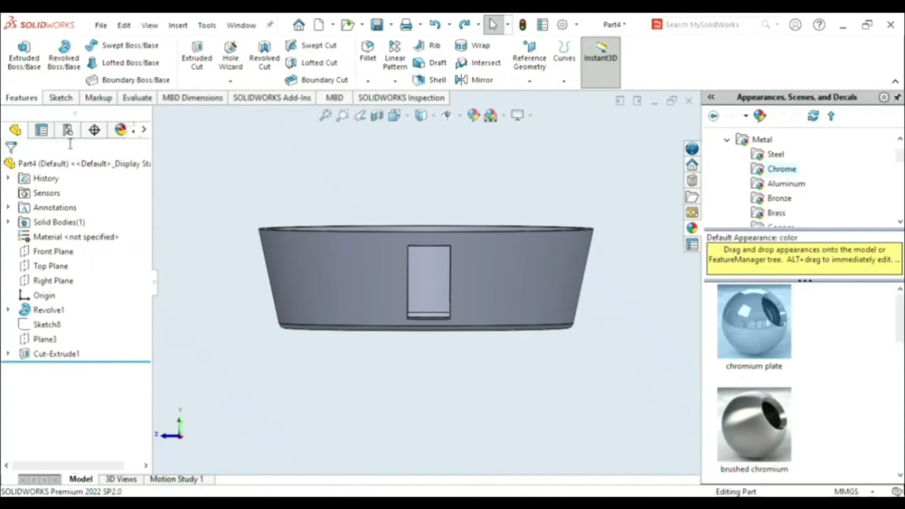
- Circular-pattern the rectangular cut around the ring's inner cylindrical face with 18 equally spaced instances over 360 degrees
left_click(399, 84)
left_click(407, 125)
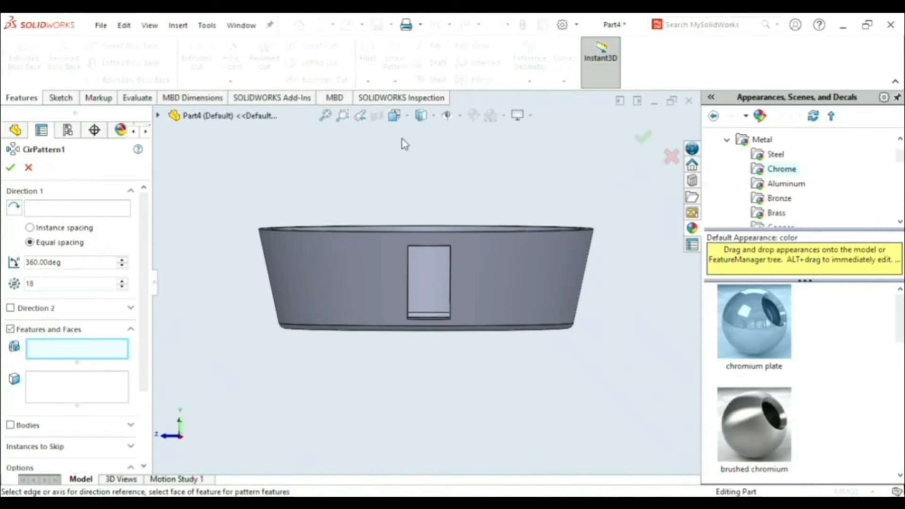
left_click(158, 116)
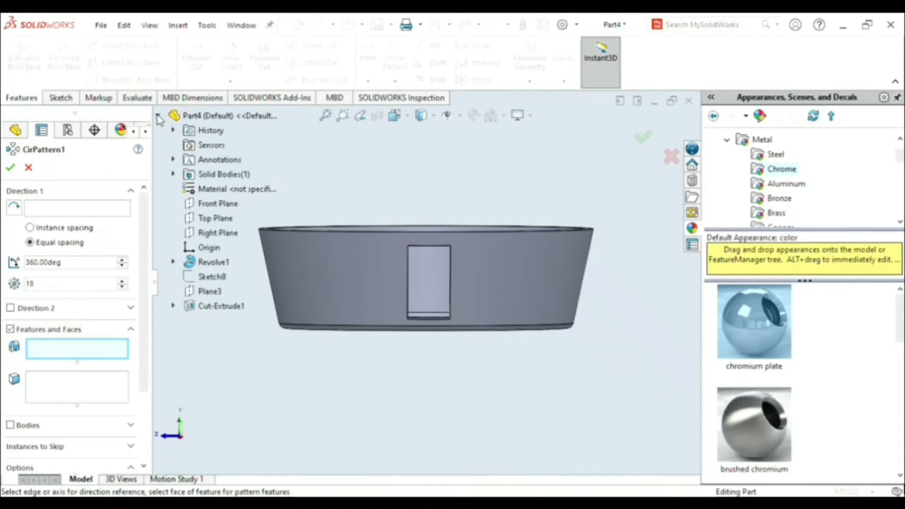
left_click(220, 307)
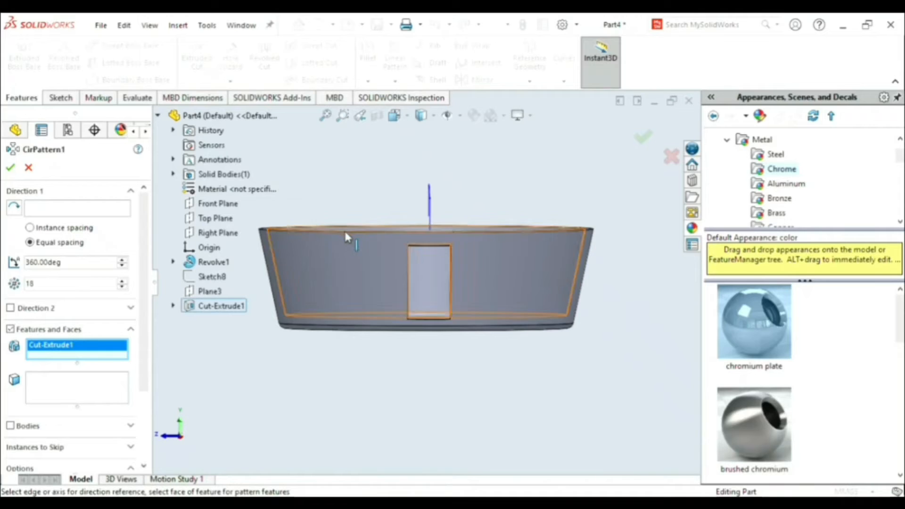
middle_click_drag(367, 191, 380, 218)
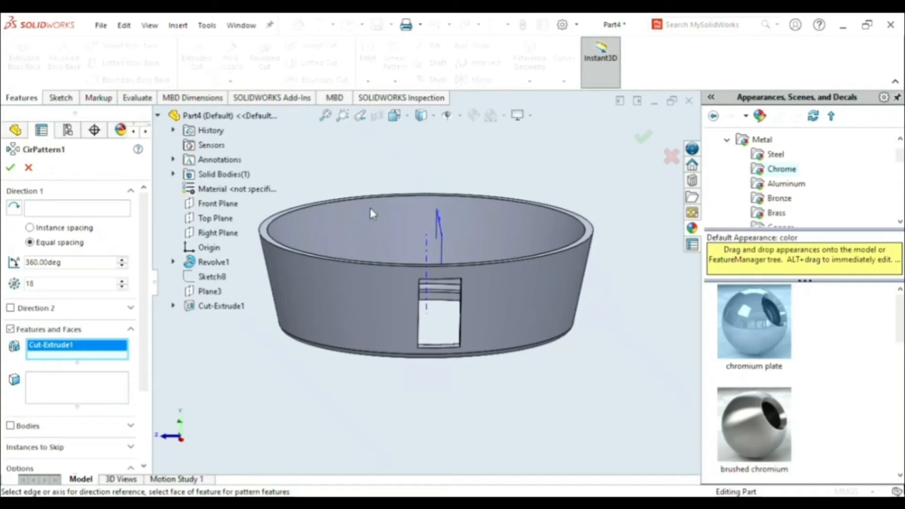
middle_click_drag(402, 175, 401, 234)
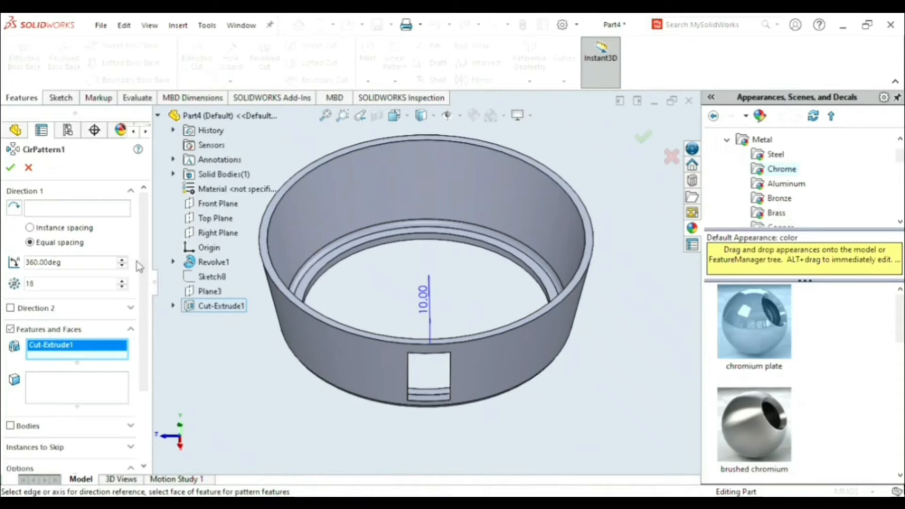
left_click(99, 212)
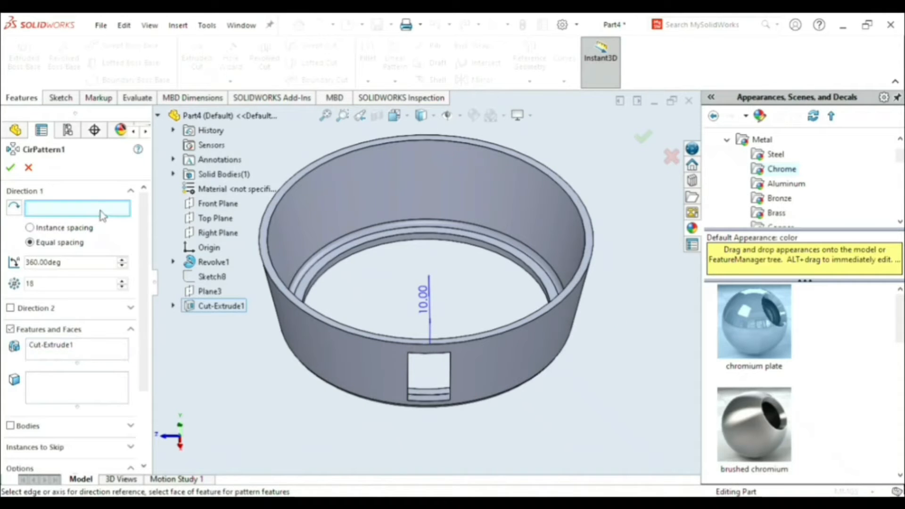
left_click(389, 244)
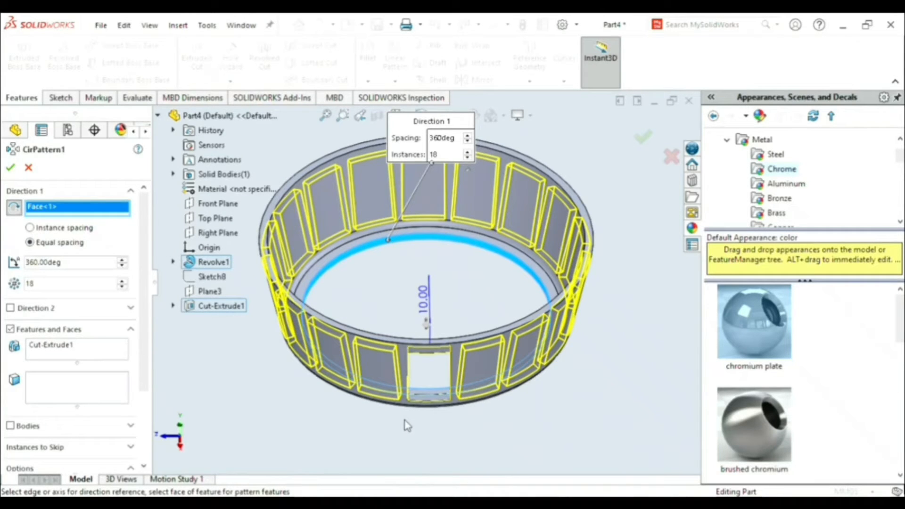
middle_click_drag(509, 417, 474, 377)
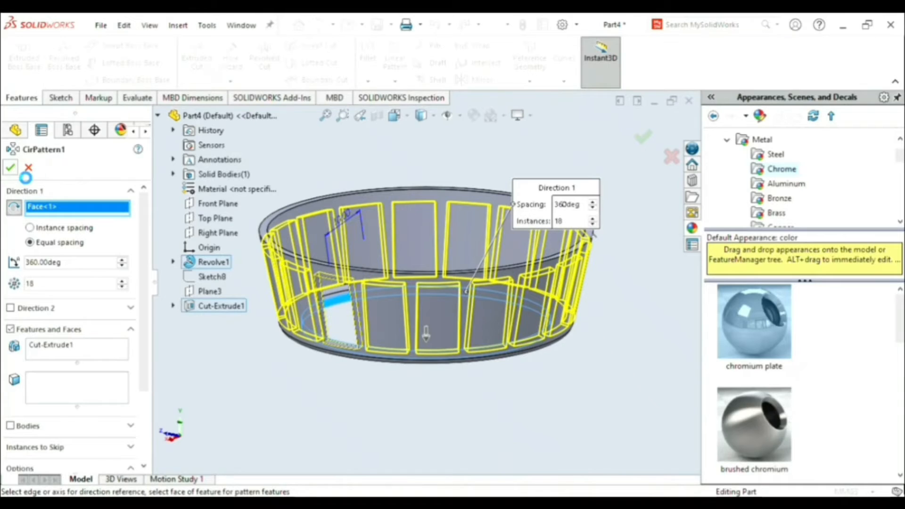
- Complete the circular pattern of the roller windows and apply the polished brass appearance to the whole cage ring
left_click(10, 168)
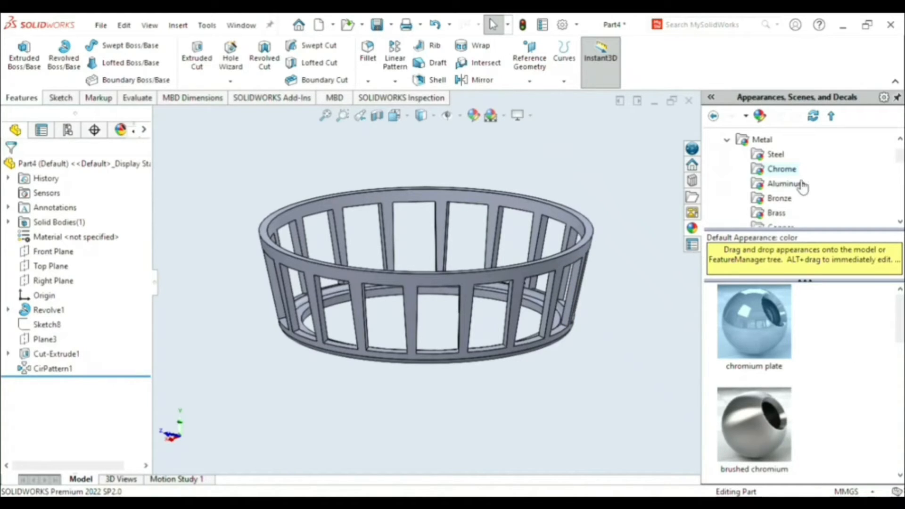
left_click(780, 199)
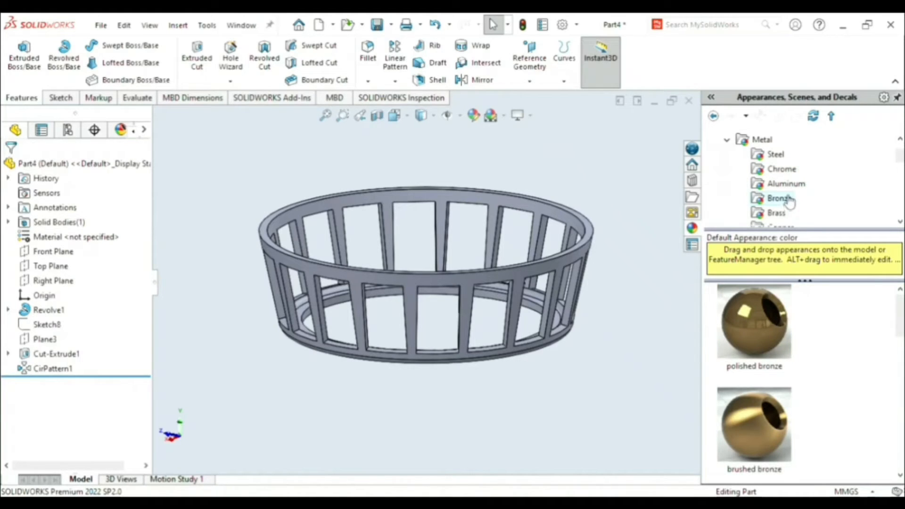
left_click(788, 213)
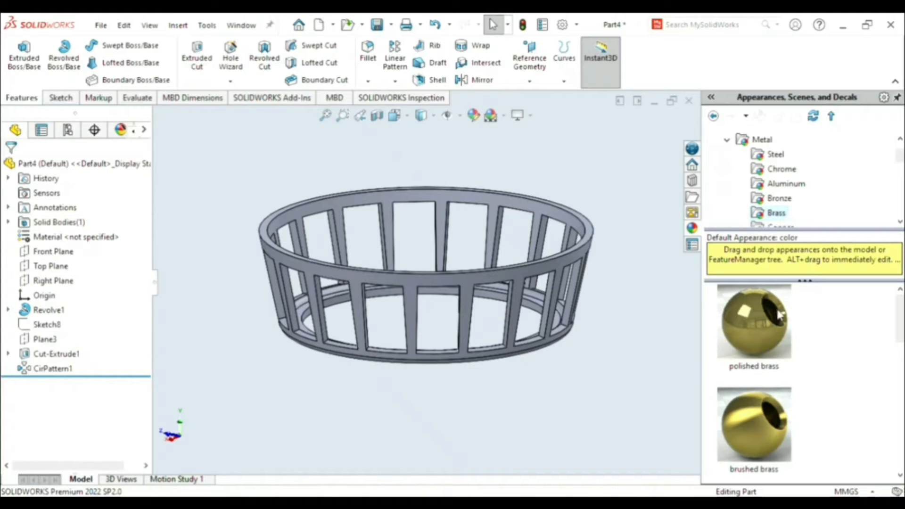
double_click(769, 326)
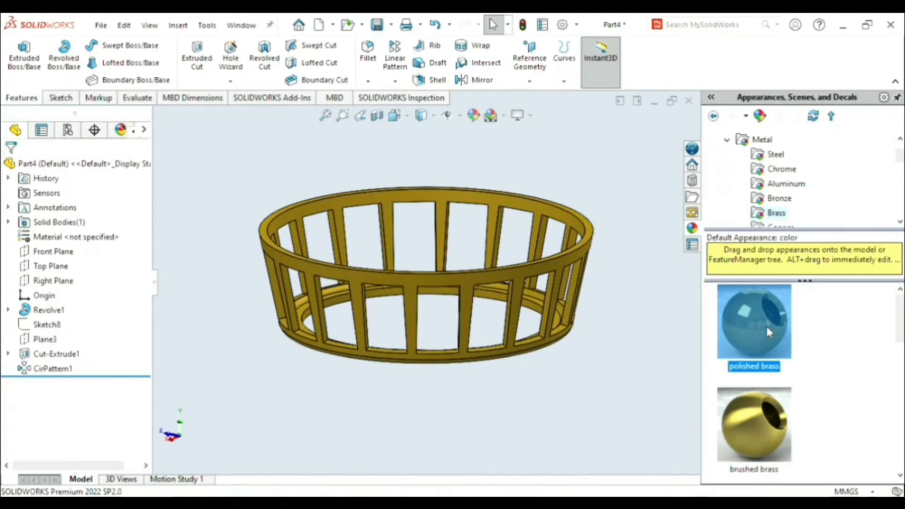
left_click(557, 378)
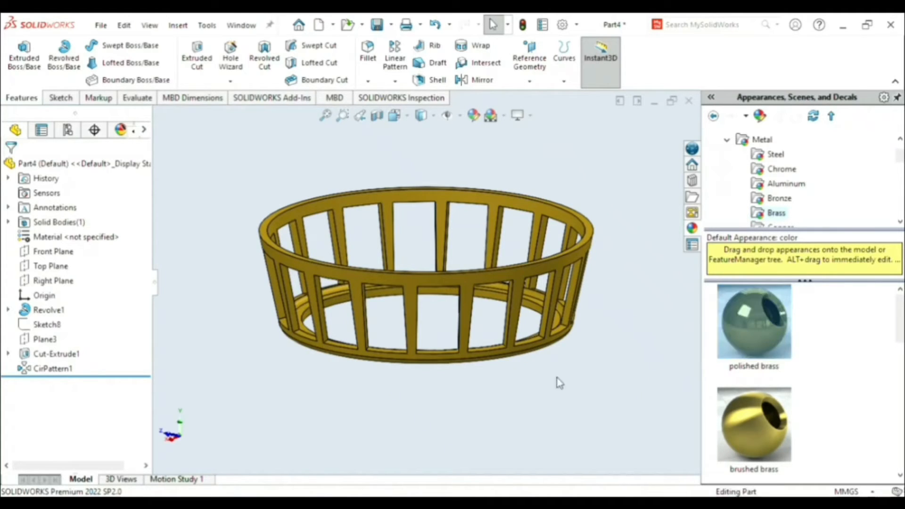
mouse_move(541, 364)
middle_mouse_down()
mouse_move(560, 327)
mouse_move(571, 375)
mouse_move(539, 377)
middle_mouse_up()
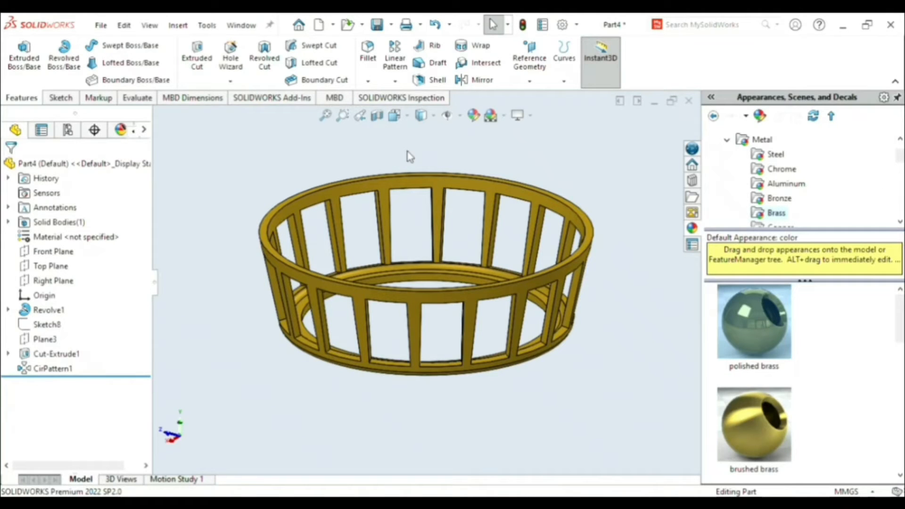
scroll(425, 163, "up", 2)
scroll(425, 163, "down", 2)
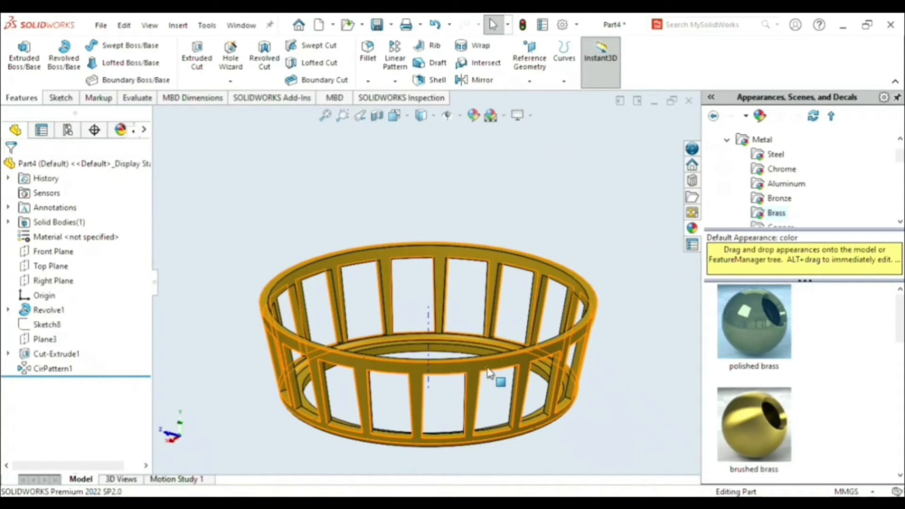
left_click_drag(489, 373, 489, 373)
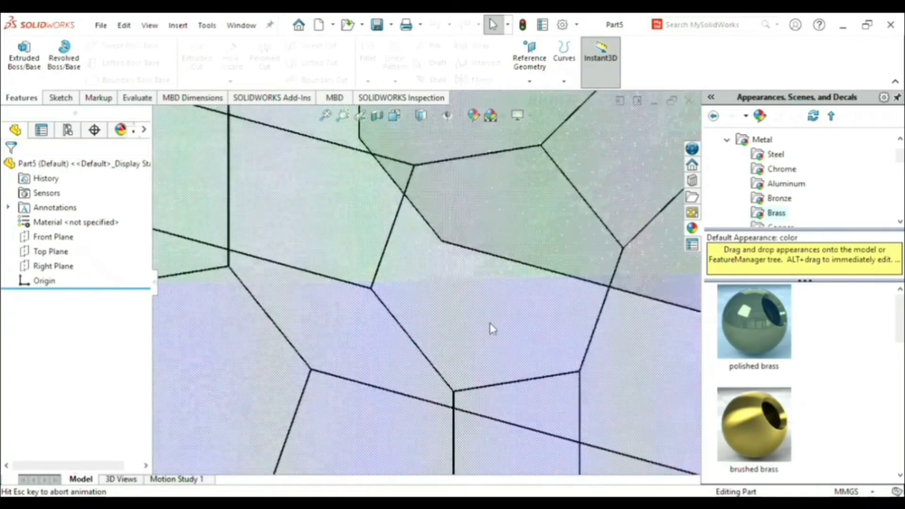
- Sketch a 7 mm diameter circle centred on the origin on the Front Plane of the new part
key("ctrl+1")
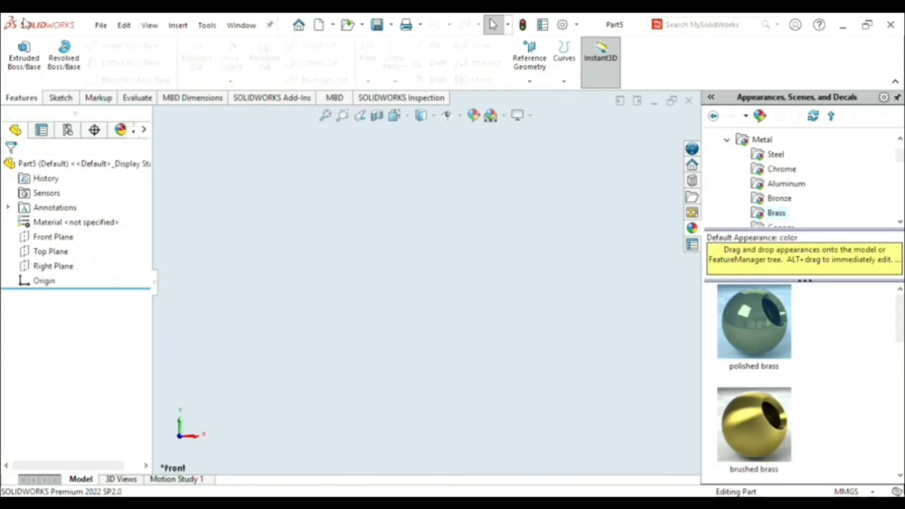
left_click(63, 99)
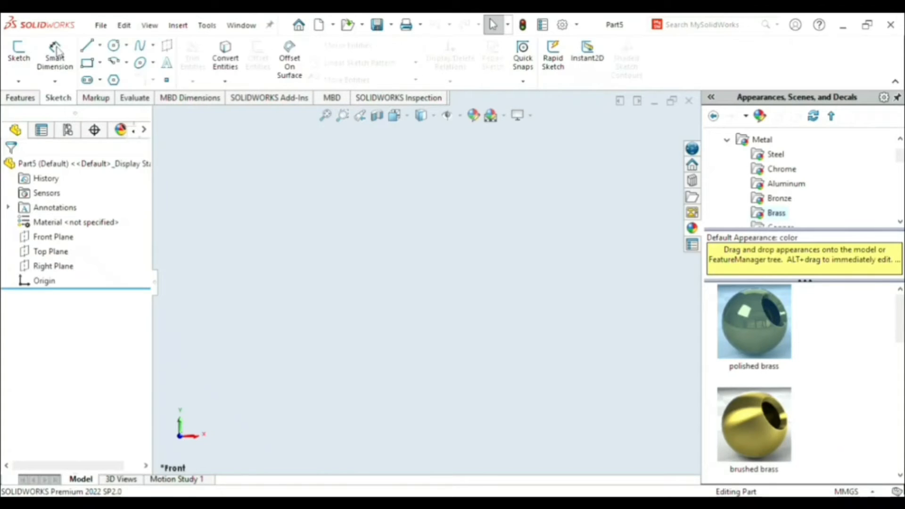
left_click(118, 48)
left_click(389, 248)
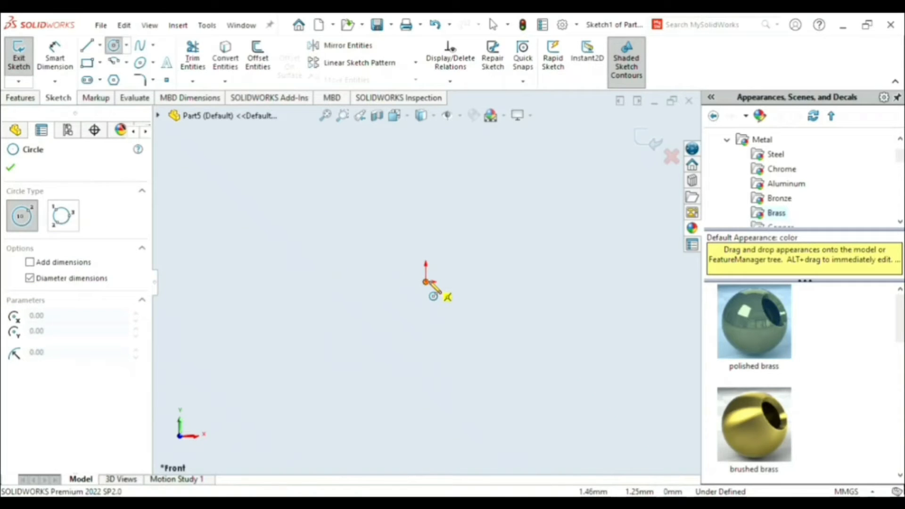
left_click(426, 282)
type("7")
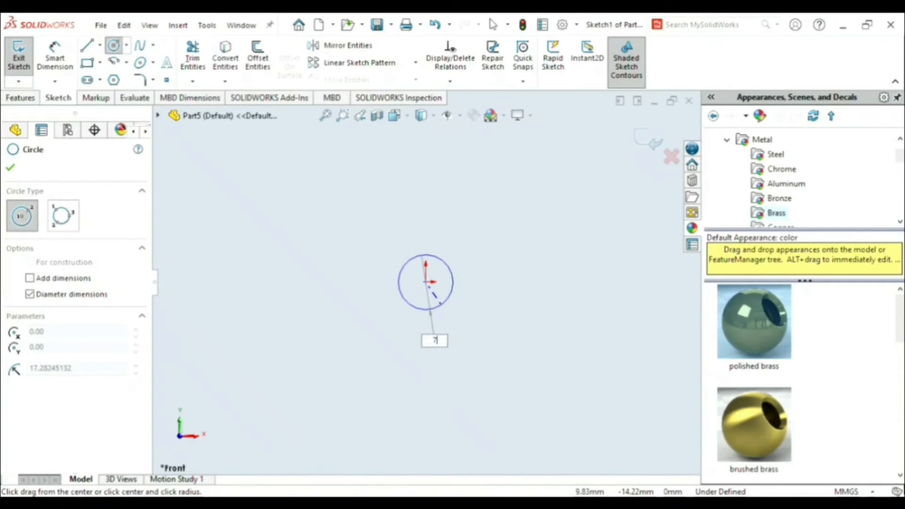
key("Return")
left_click(426, 284)
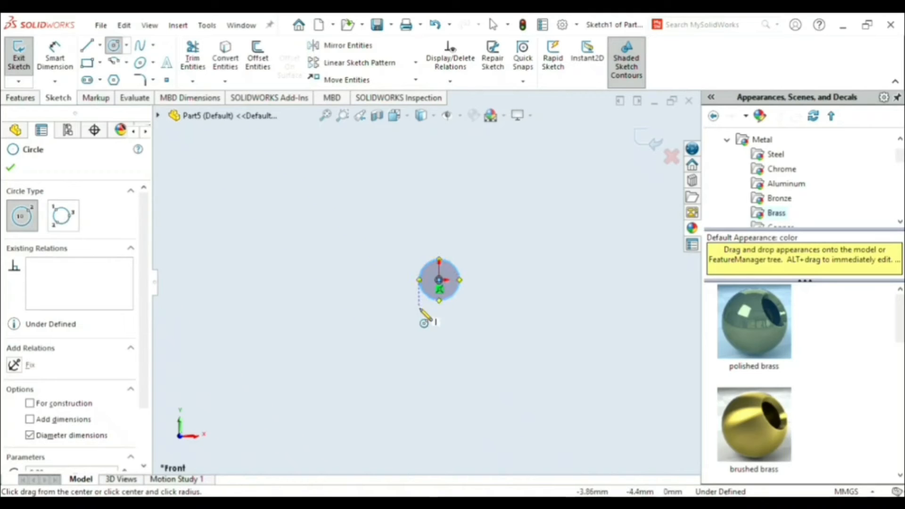
left_click(464, 179)
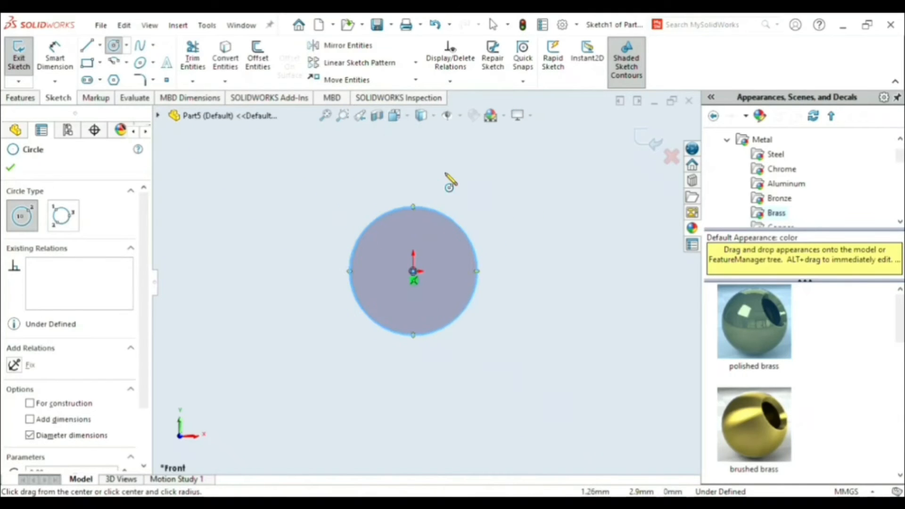
- Extrude the circle 12 mm with the Mid Plane end condition to form a solid cylindrical roller
left_click(19, 99)
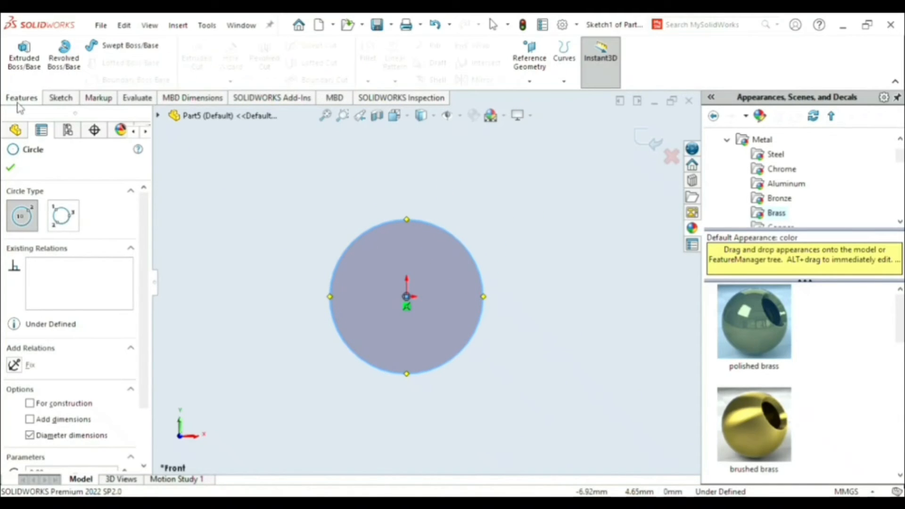
left_click(38, 72)
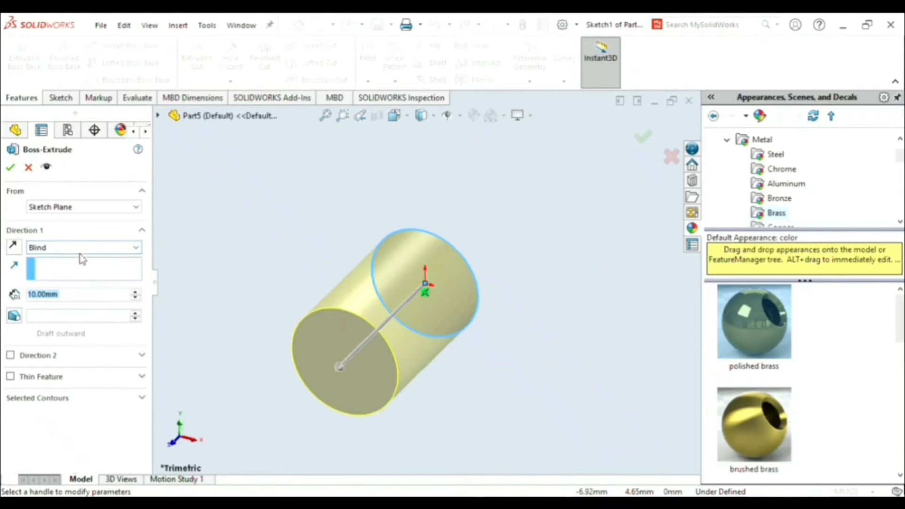
left_click(79, 248)
left_click(77, 308)
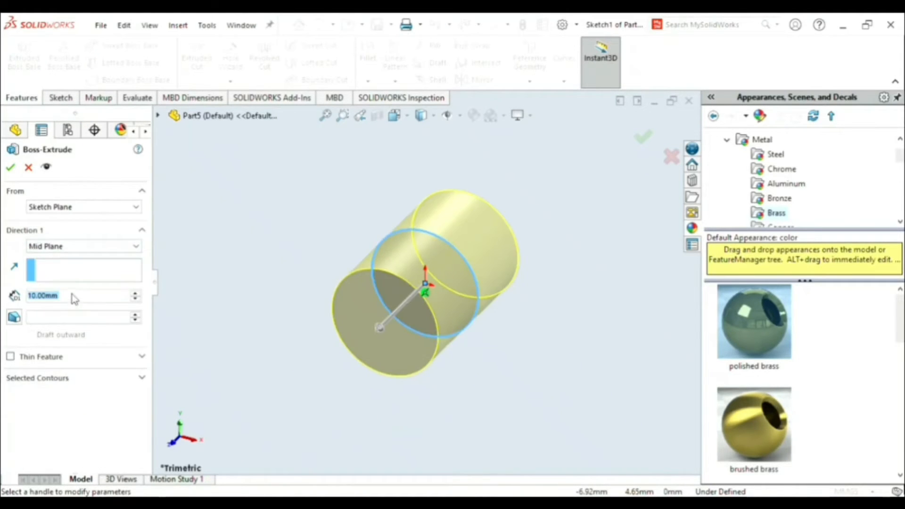
type("12")
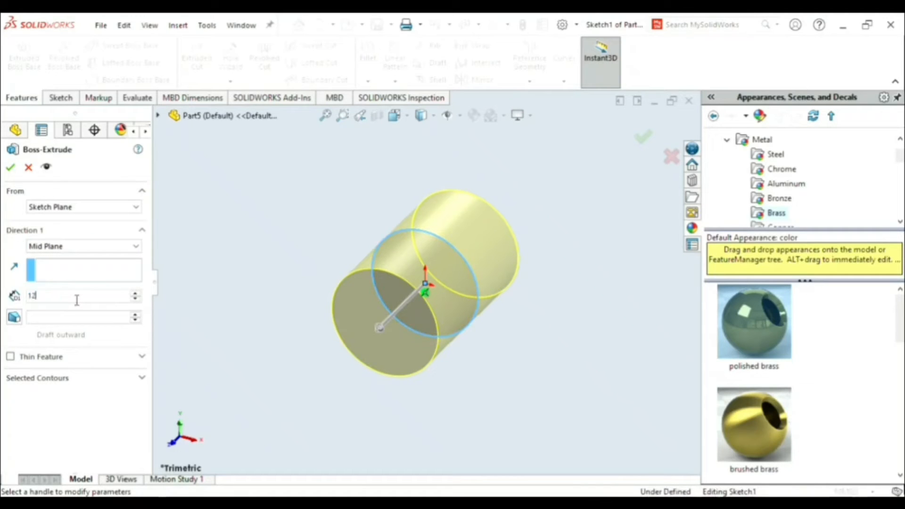
key("Return")
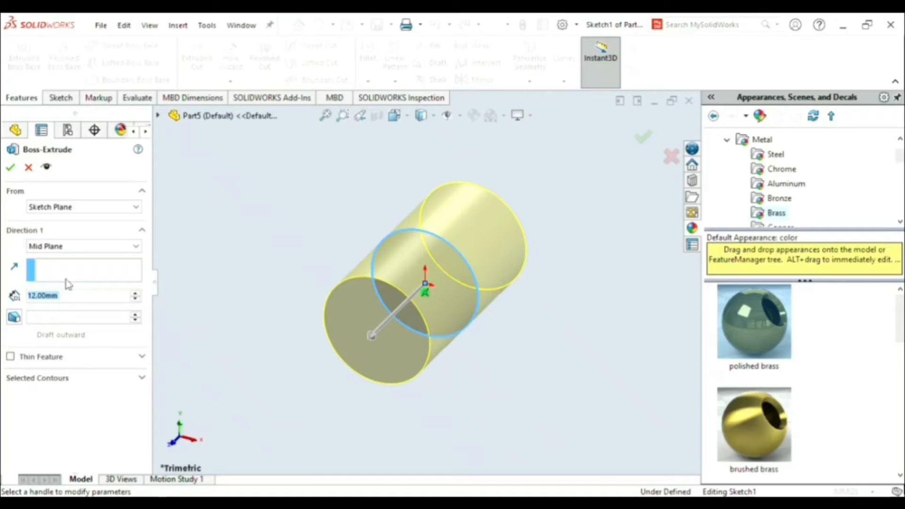
left_click(12, 169)
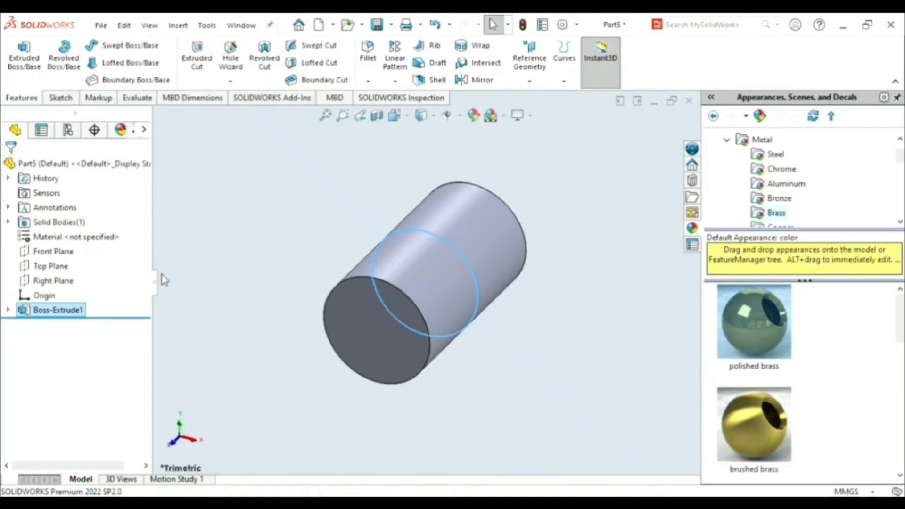
left_click(292, 224)
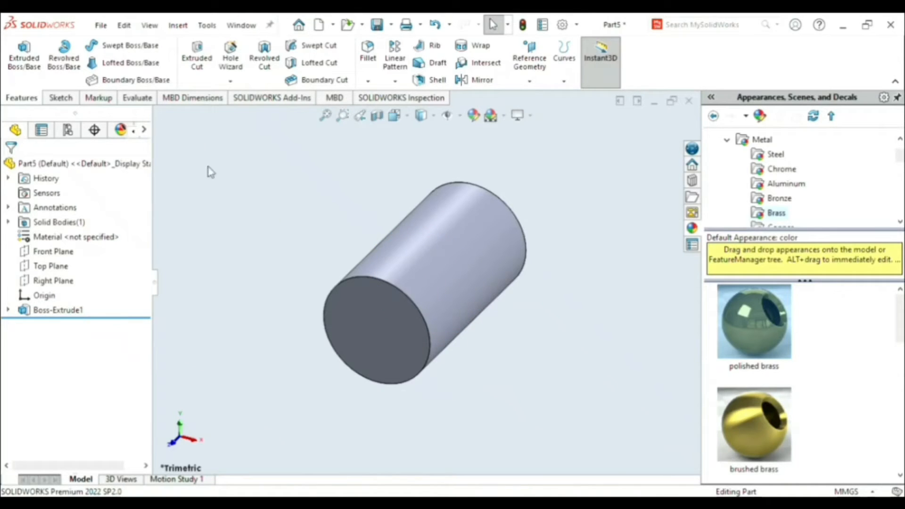
- Fillet the circular edges at both ends of the roller with a symmetric 0.5 mm radius
left_click(368, 54)
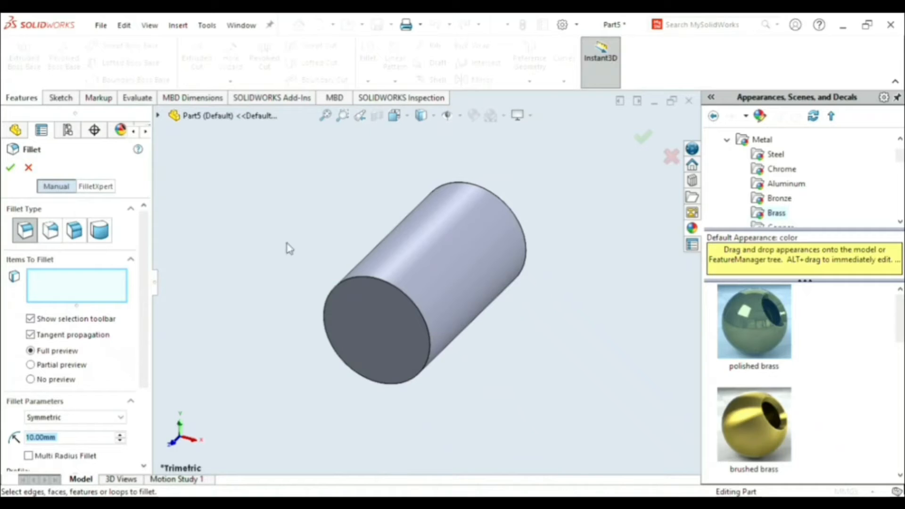
left_click(404, 295)
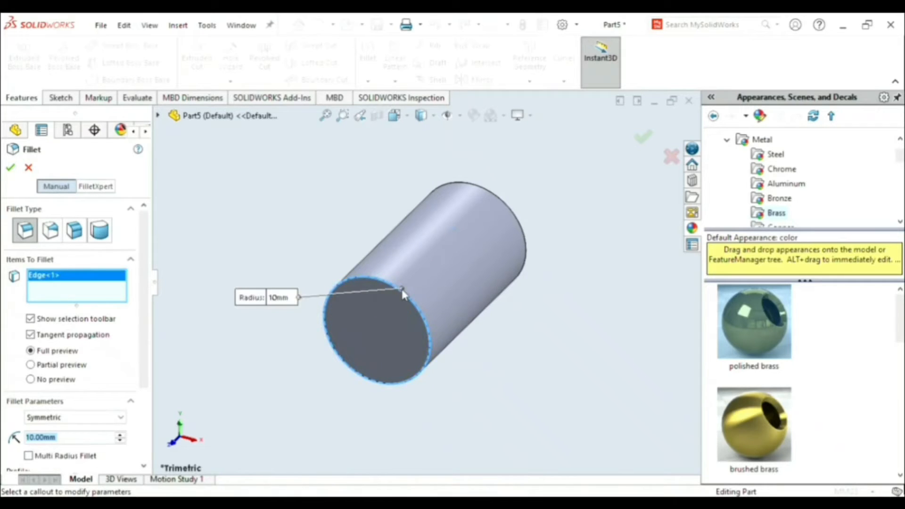
left_click(517, 218)
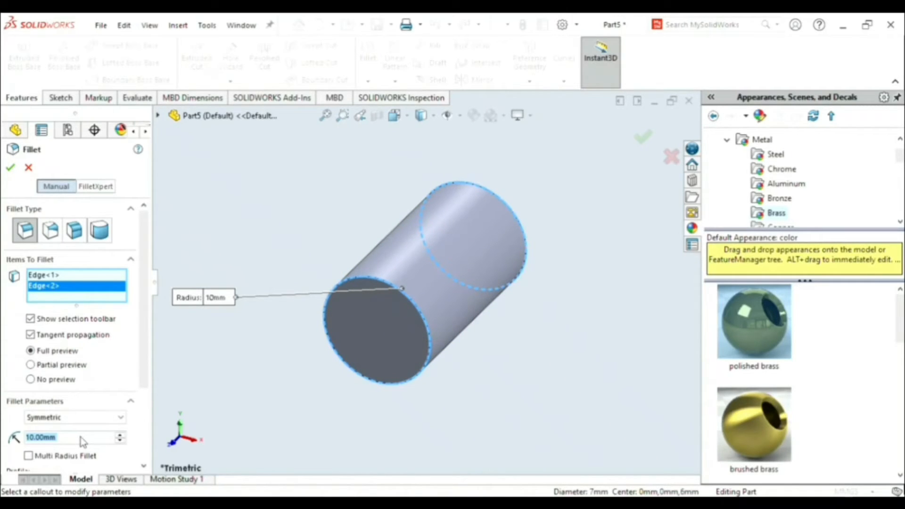
key("BackSpace")
type("0.5")
key("Return")
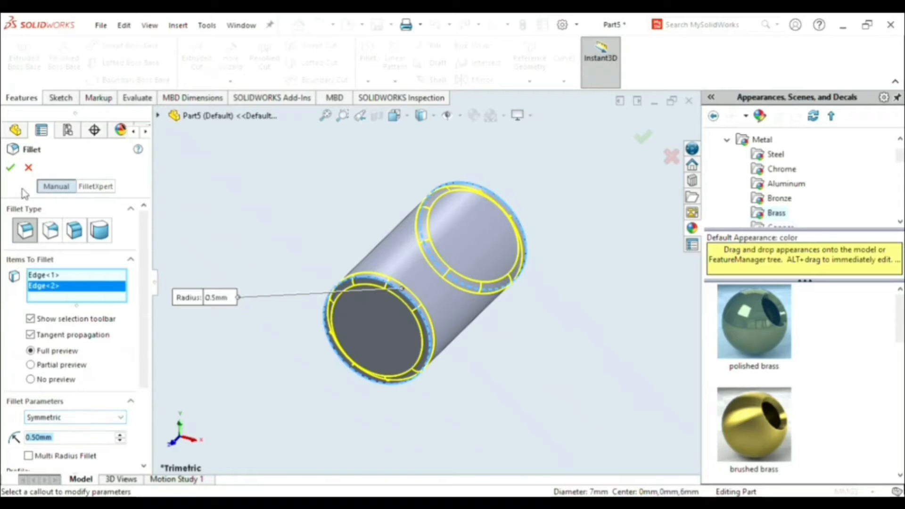
left_click(11, 169)
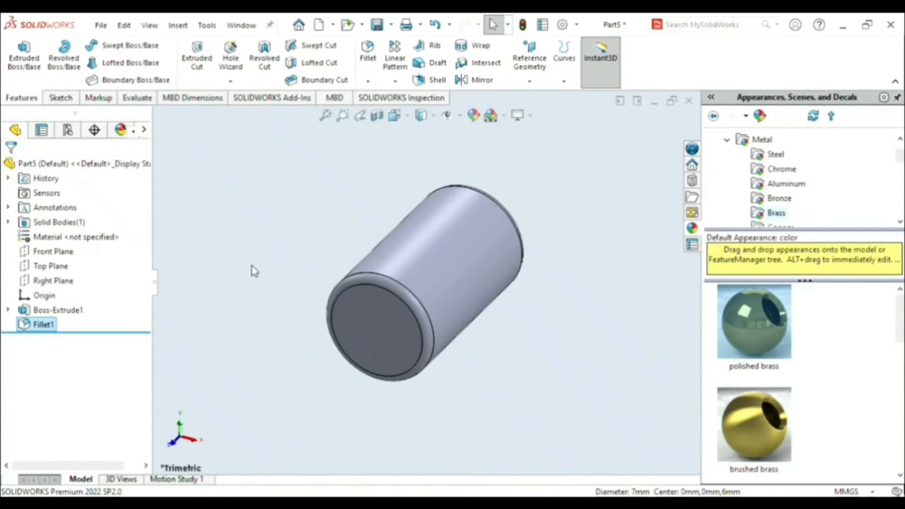
left_click(238, 282)
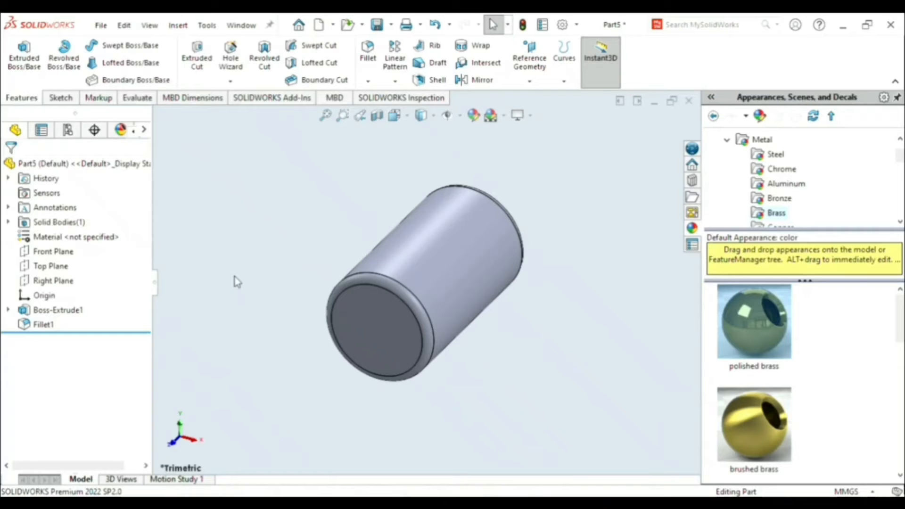
- Sketch a circle about 4.5 mm in diameter, centred on the origin, on the roller's front end face
left_click(377, 327)
left_click(504, 291)
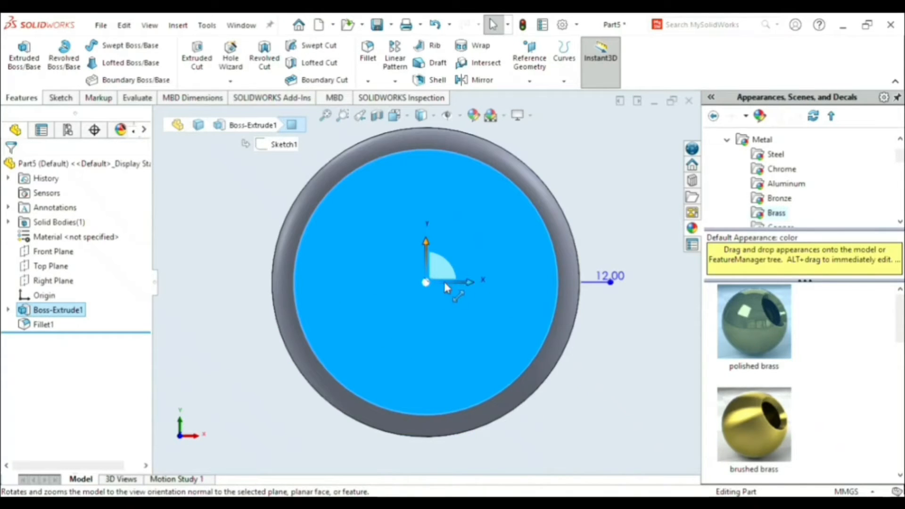
left_click(61, 98)
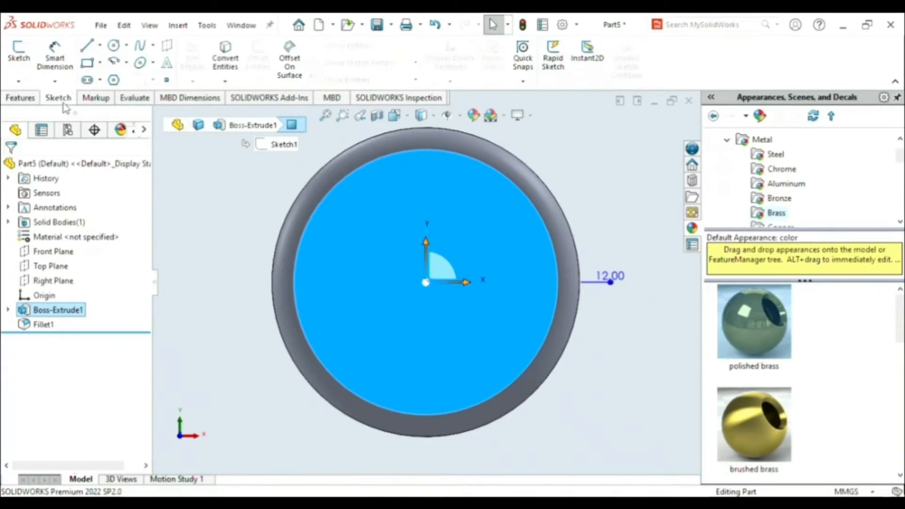
left_click(113, 45)
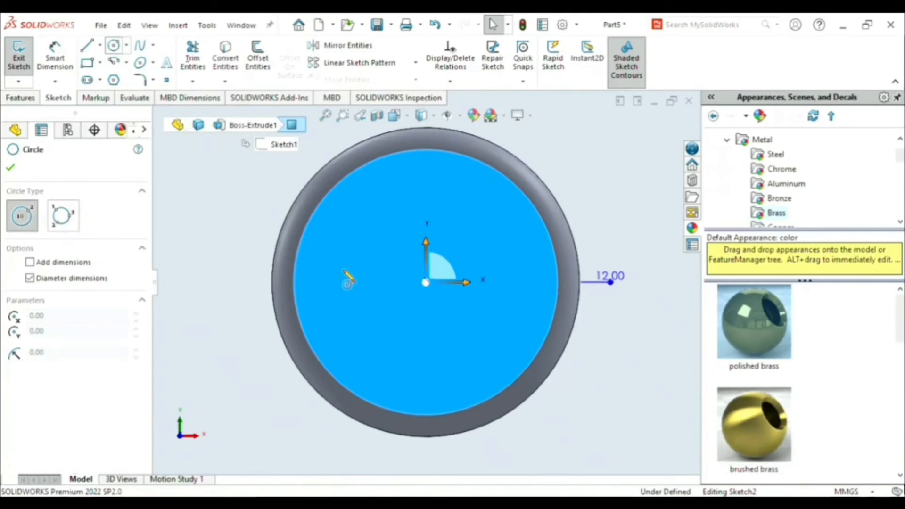
left_click(426, 282)
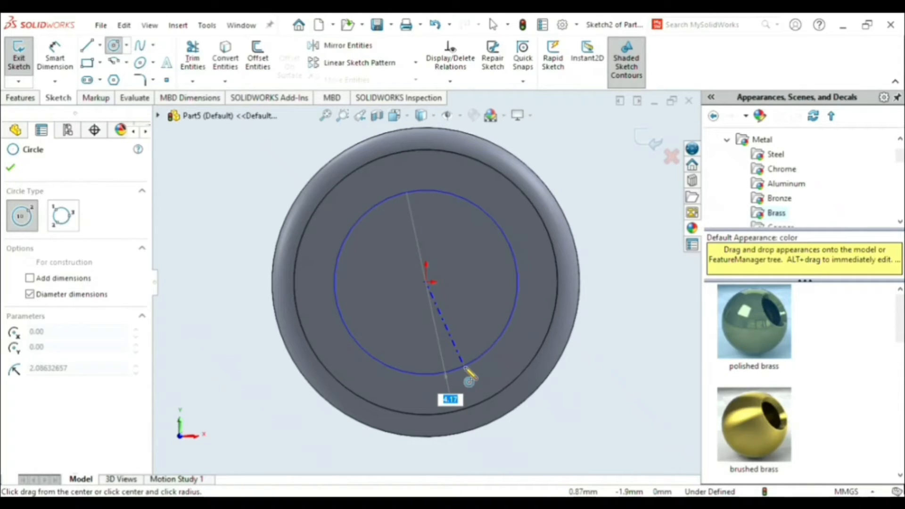
type("4")
key("Return")
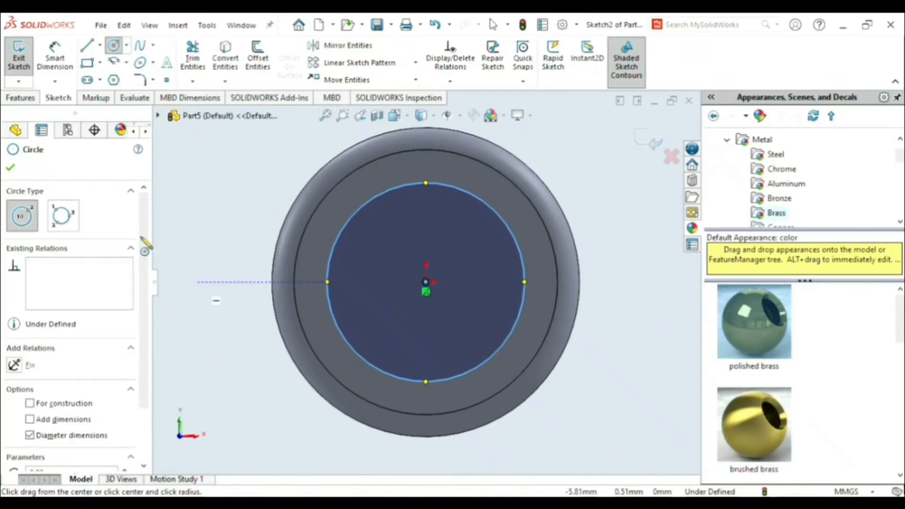
- Cut the 4.5 mm circle into the roller's front end face to a Blind depth of 0.5 mm
left_click(22, 98)
left_click(197, 62)
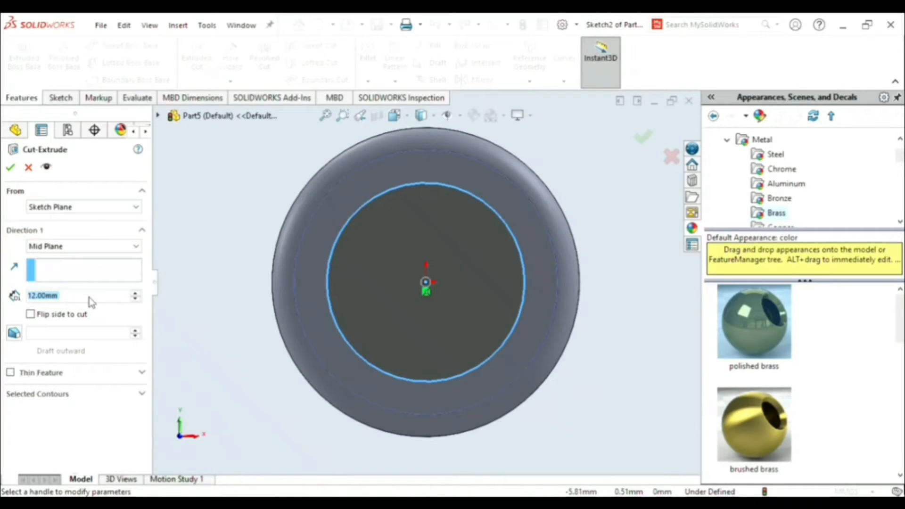
type("0.5")
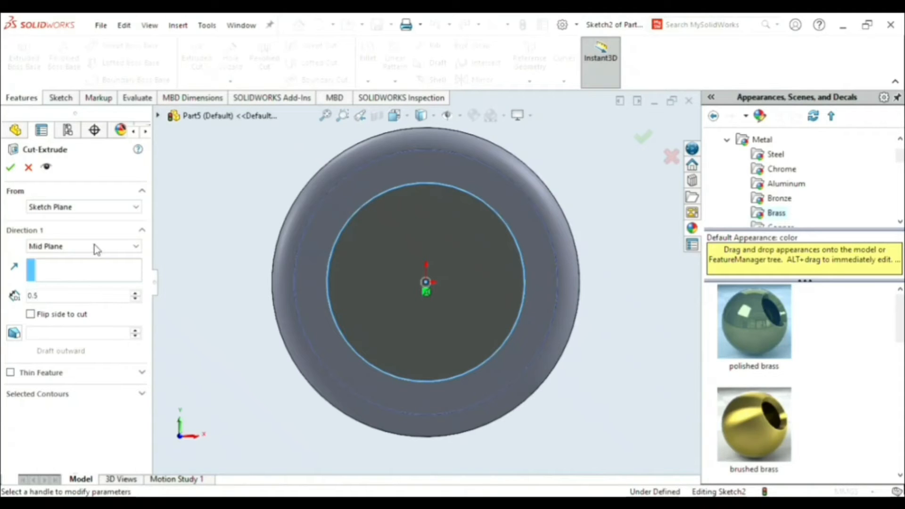
left_click(94, 245)
left_click(99, 259)
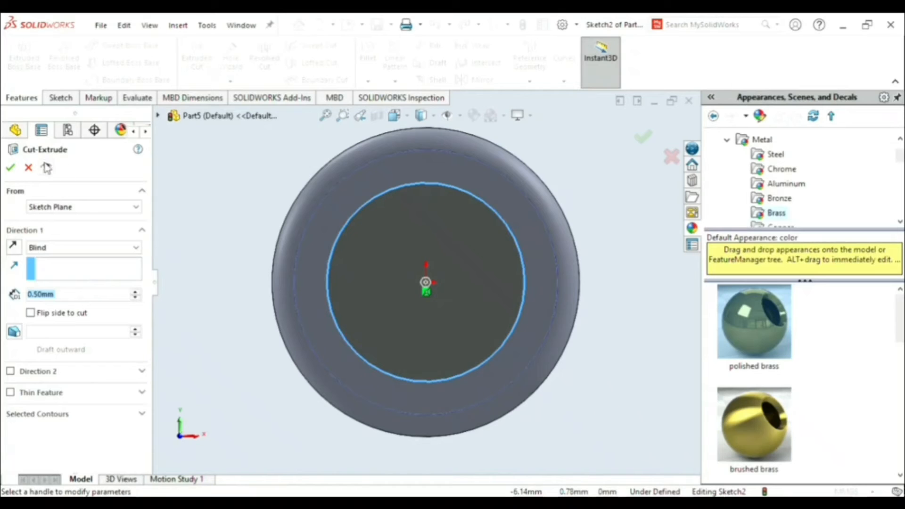
left_click(11, 168)
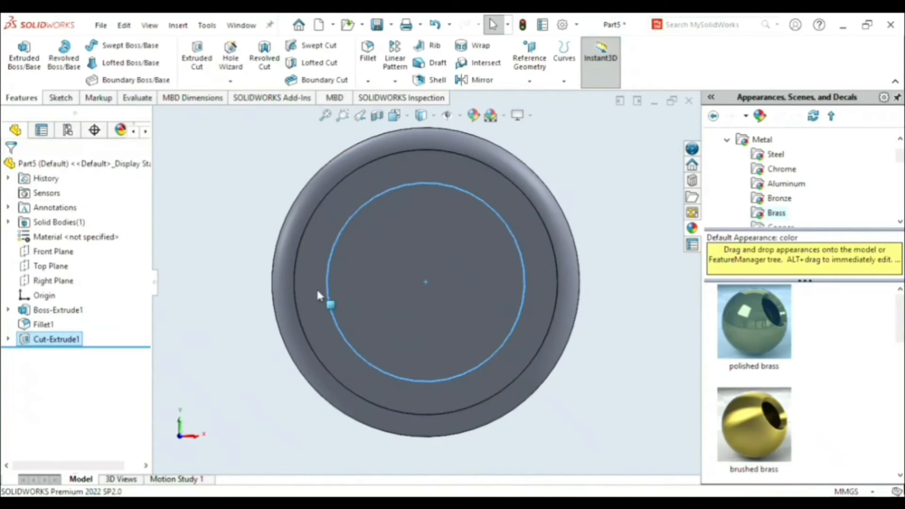
- Sketch a circle centred on the origin on the recess floor and set its radius to 0.5 mm
left_click(383, 284)
left_click(60, 97)
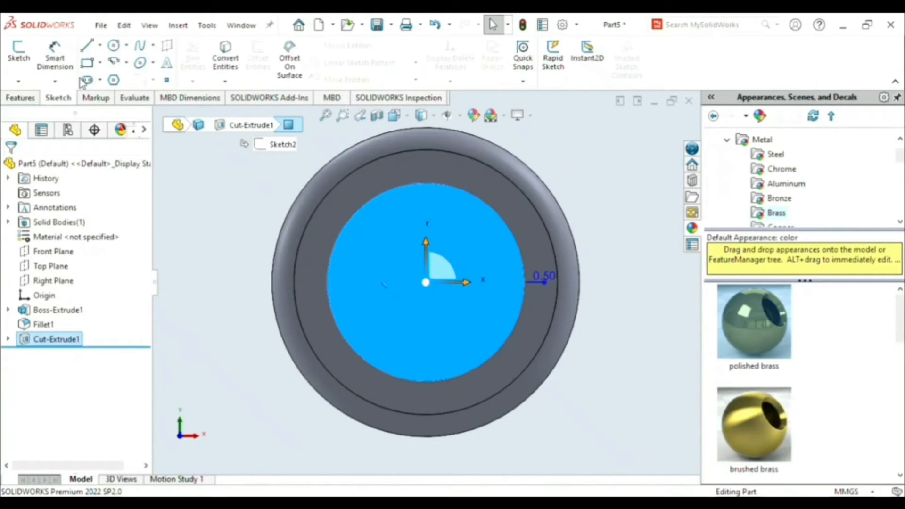
left_click(113, 45)
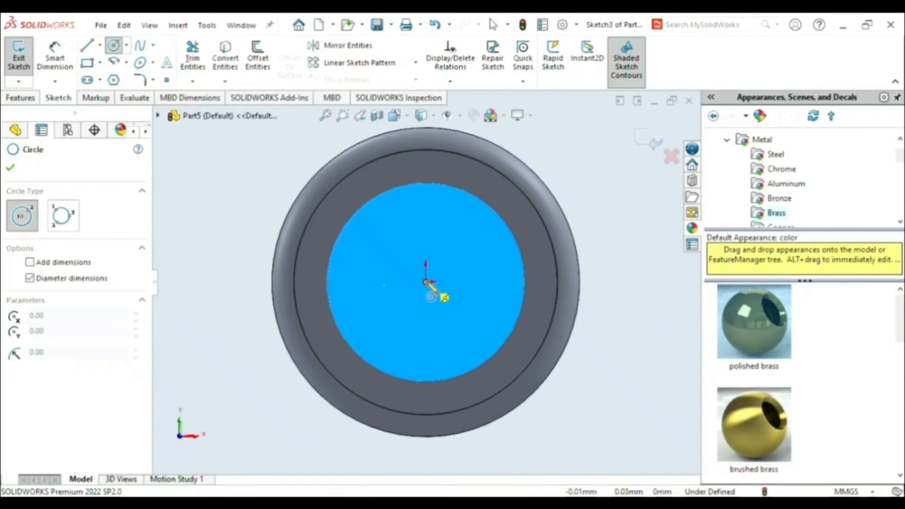
left_click(426, 283)
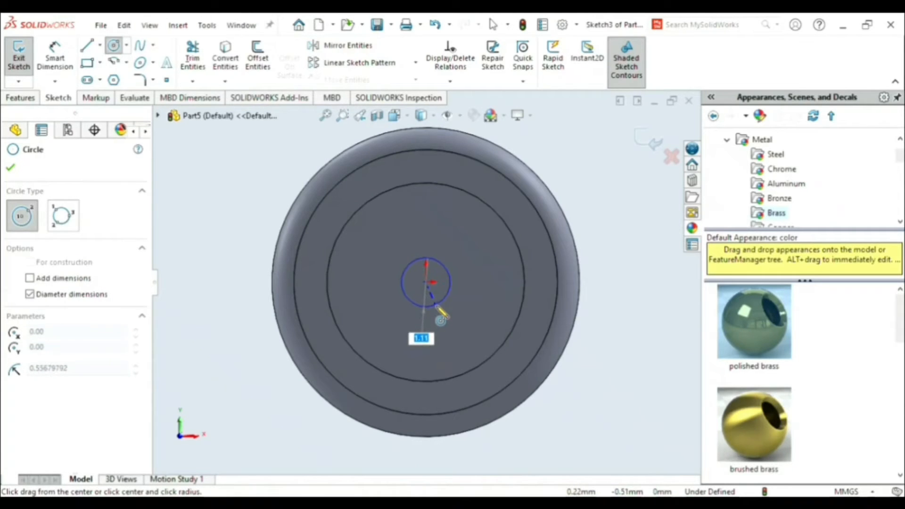
left_click(440, 321)
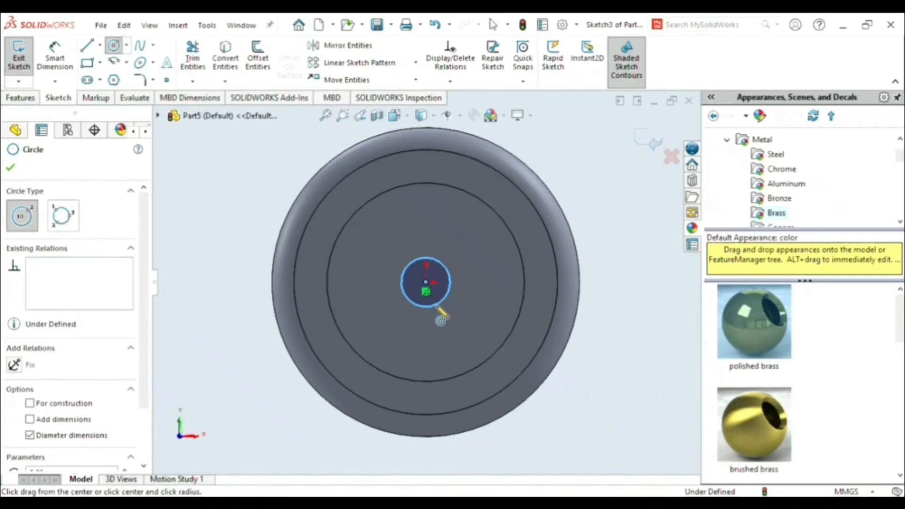
scroll(141, 377, "down", 3)
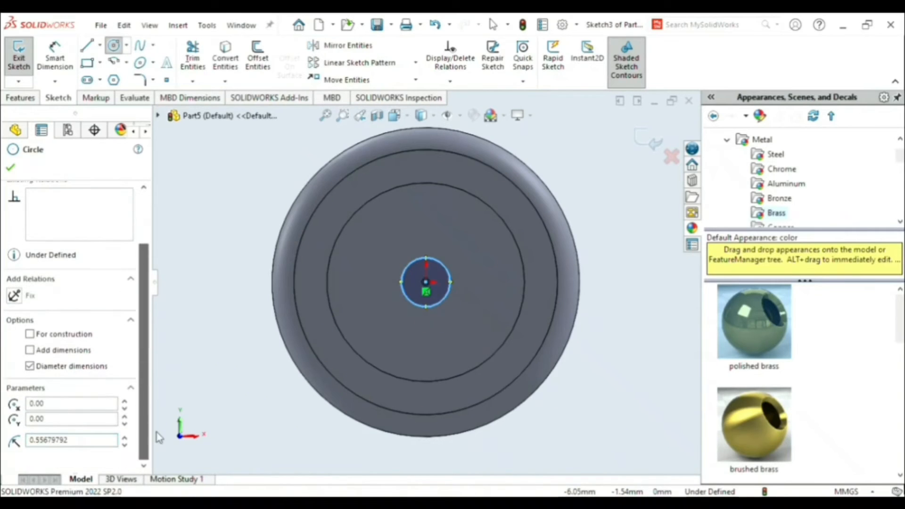
left_click(91, 442)
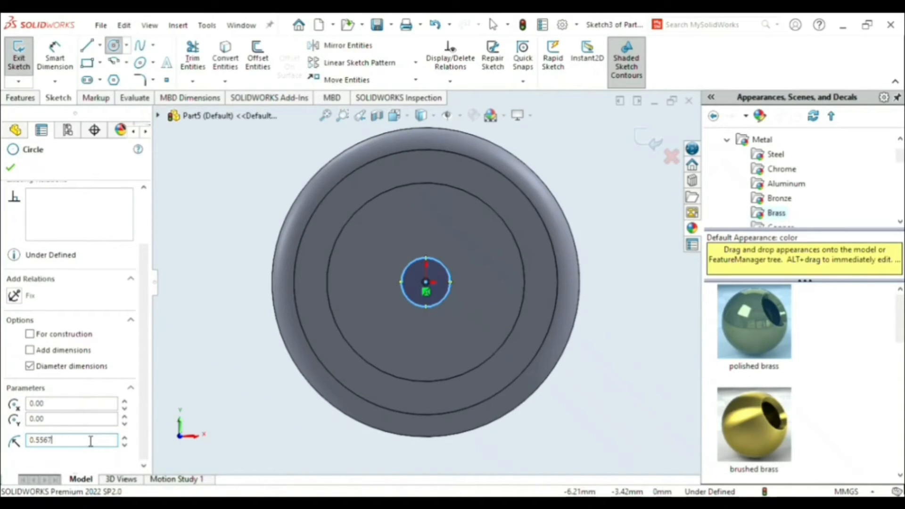
key("BackSpace")
key("BackSpace")
key("BackSpace")
key("BackSpace")
key("BackSpace")
key("BackSpace")
key("Return")
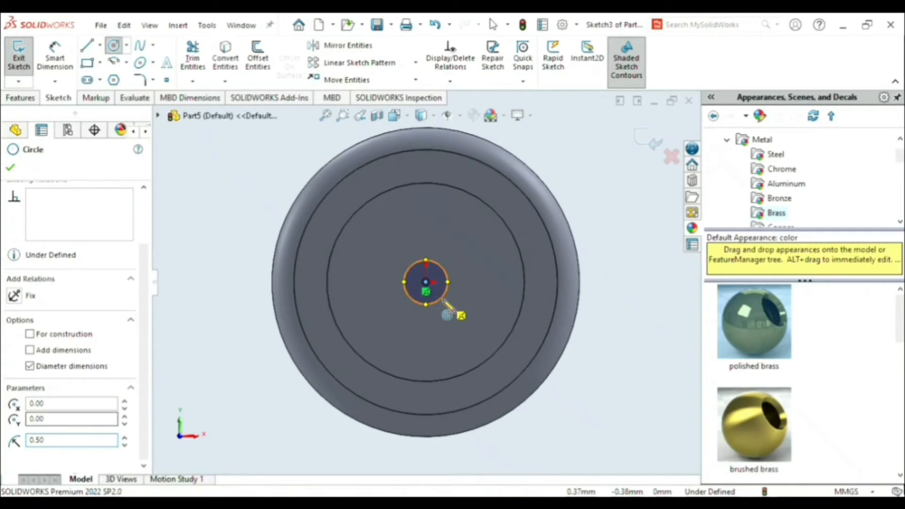
key("Escape")
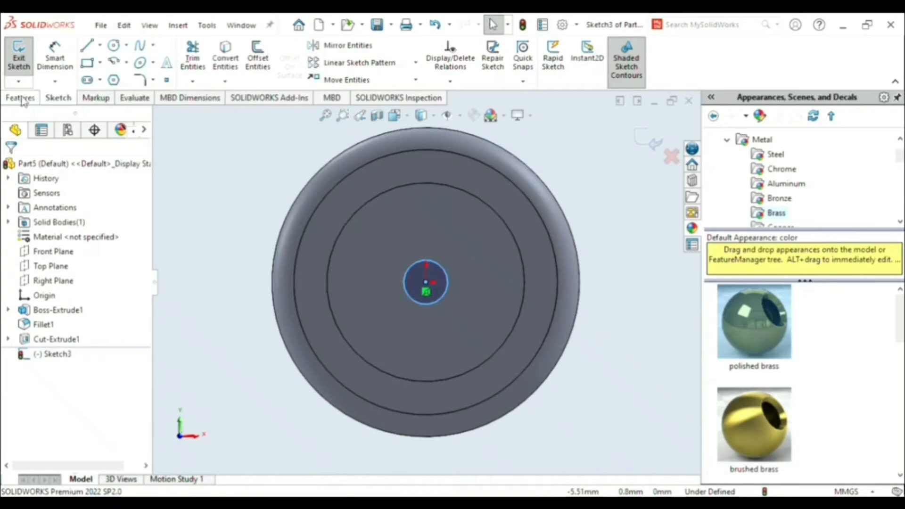
- Extrude the small circle 0.5 mm with the Blind end condition as a central boss merged with the roller
left_click(21, 99)
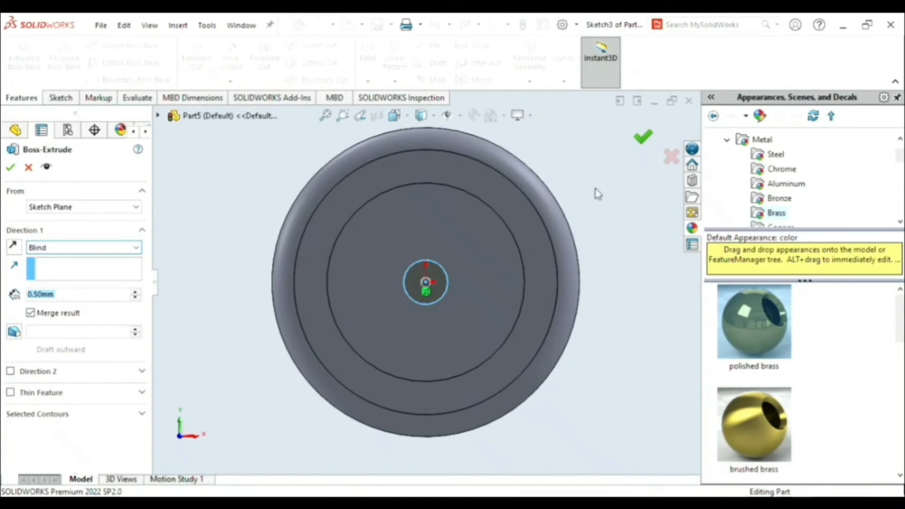
key("Return")
middle_click_drag(621, 216, 607, 236)
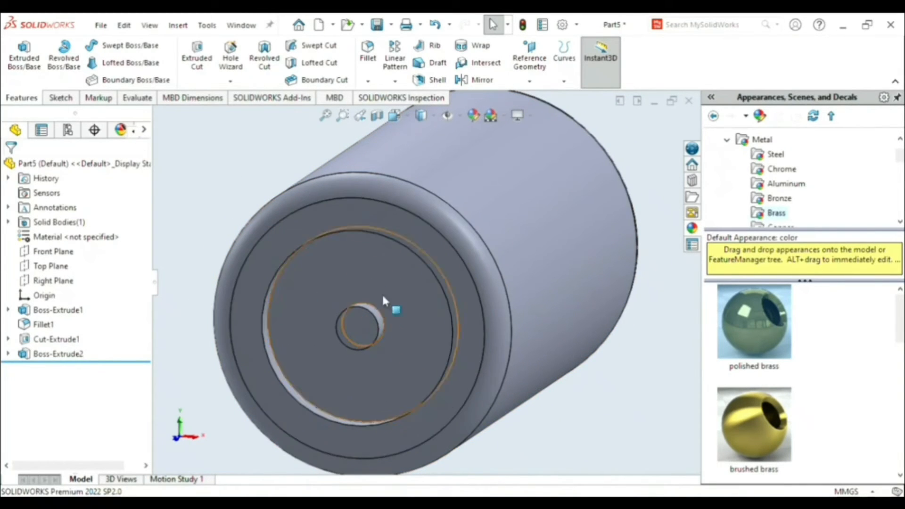
- Sketch a circle about 0.5 mm in diameter, centred on the front face of the small boss
left_click(367, 326)
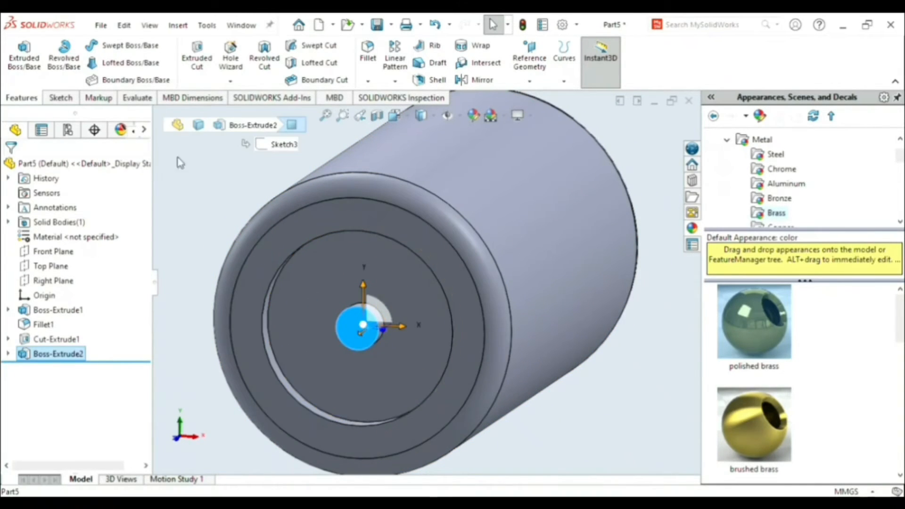
left_click(66, 98)
left_click(114, 47)
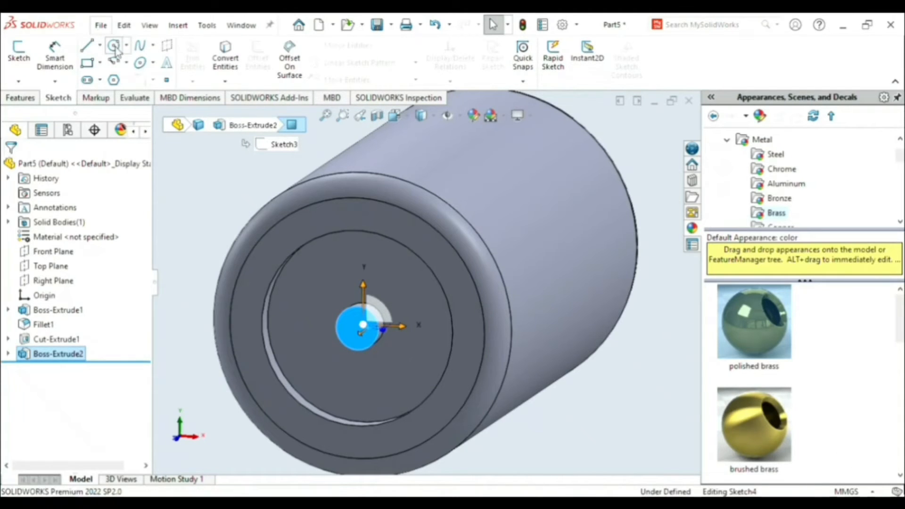
left_click(360, 328)
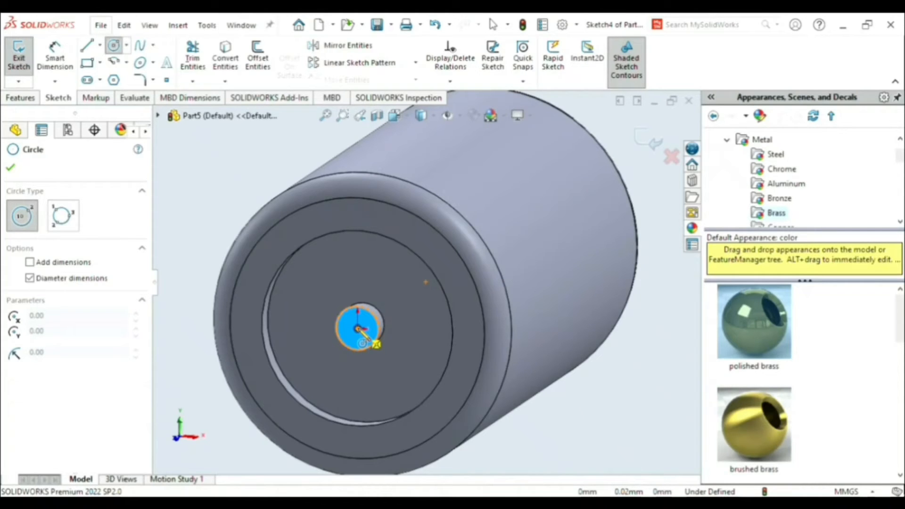
left_click(367, 349)
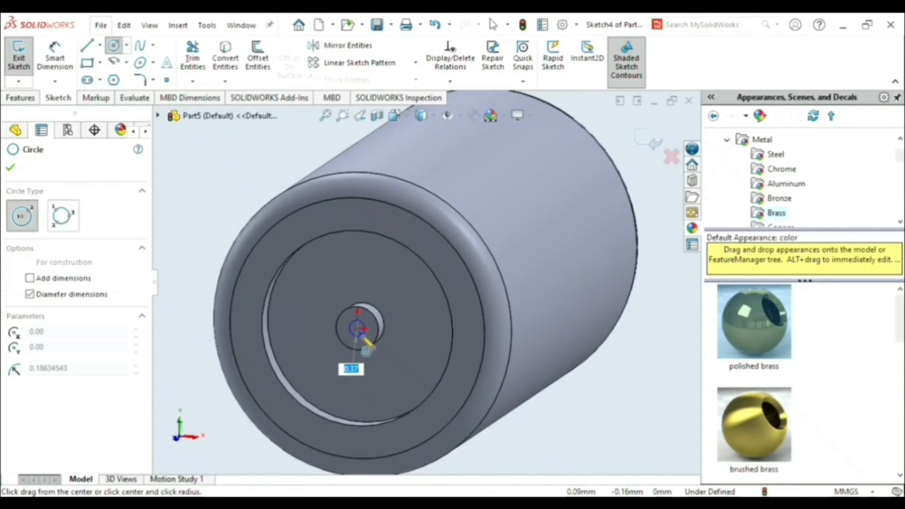
type("0")
type(".2")
key("Return")
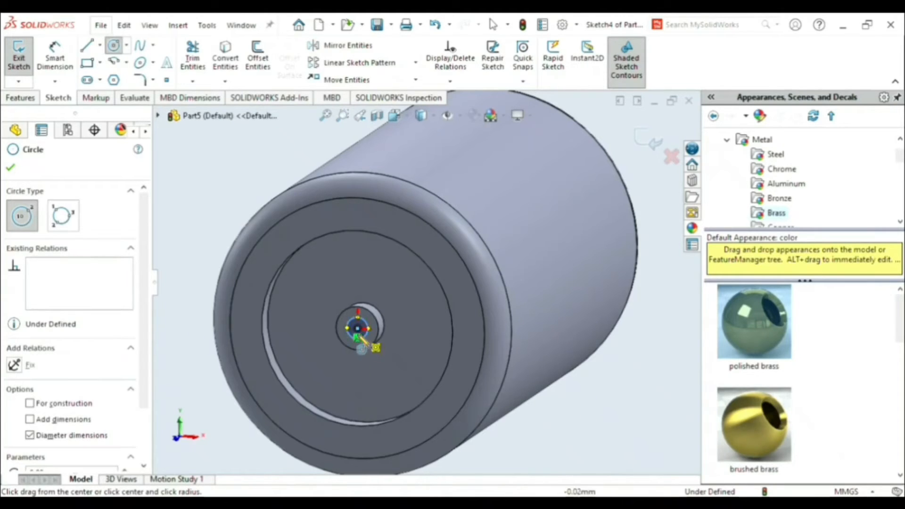
- Cut the small circle into the central boss to a Blind depth of 0.5 mm
left_click(37, 98)
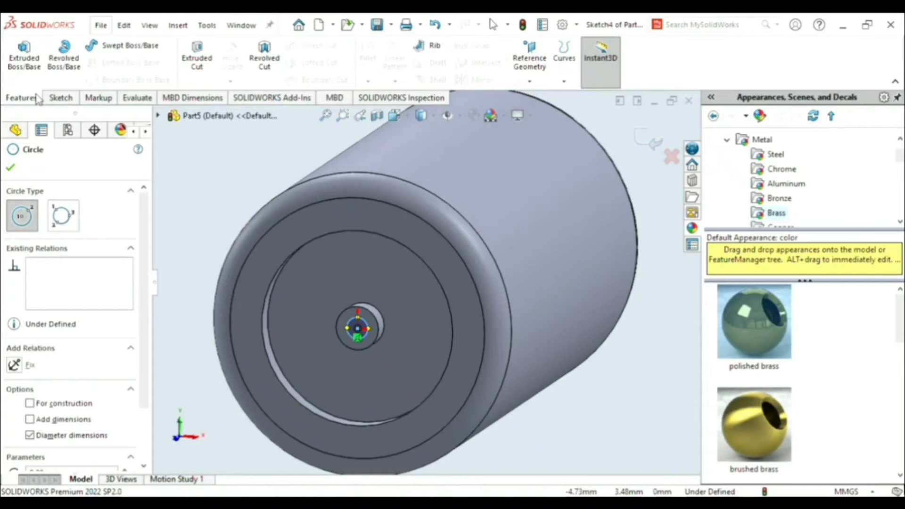
left_click(204, 59)
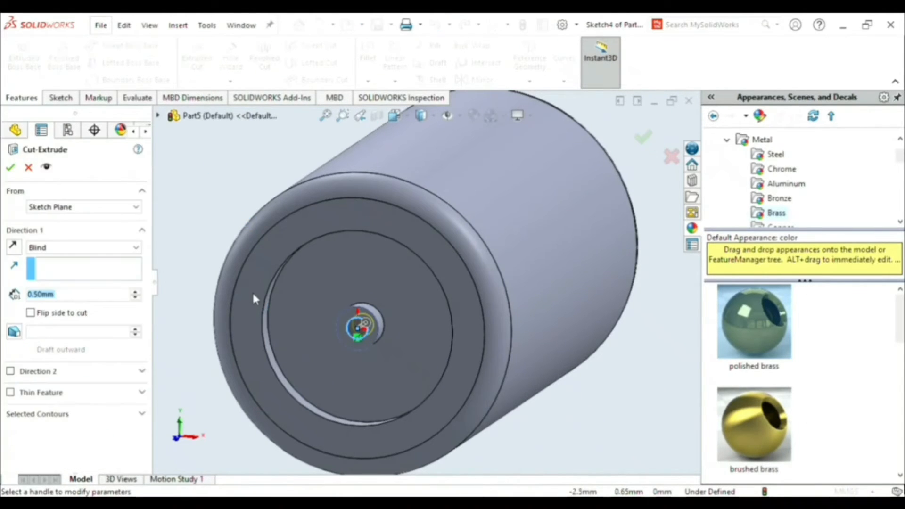
left_click(11, 168)
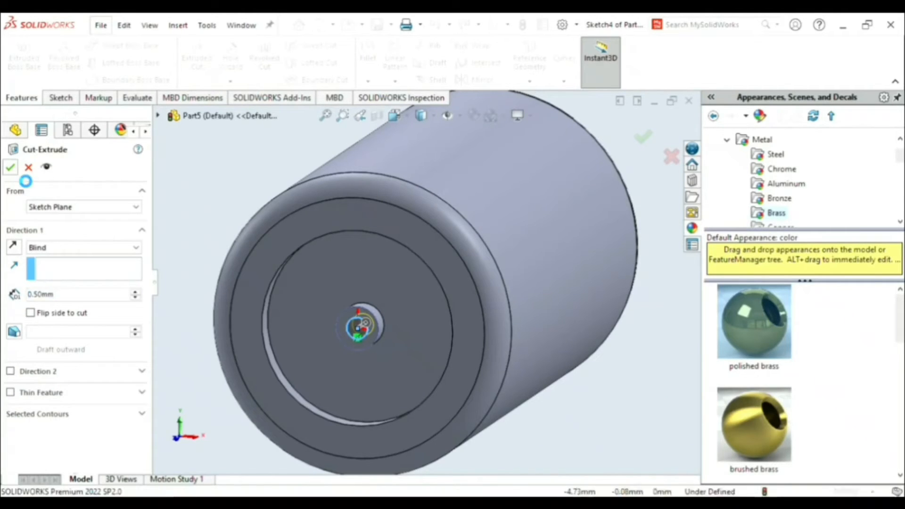
left_click(597, 420)
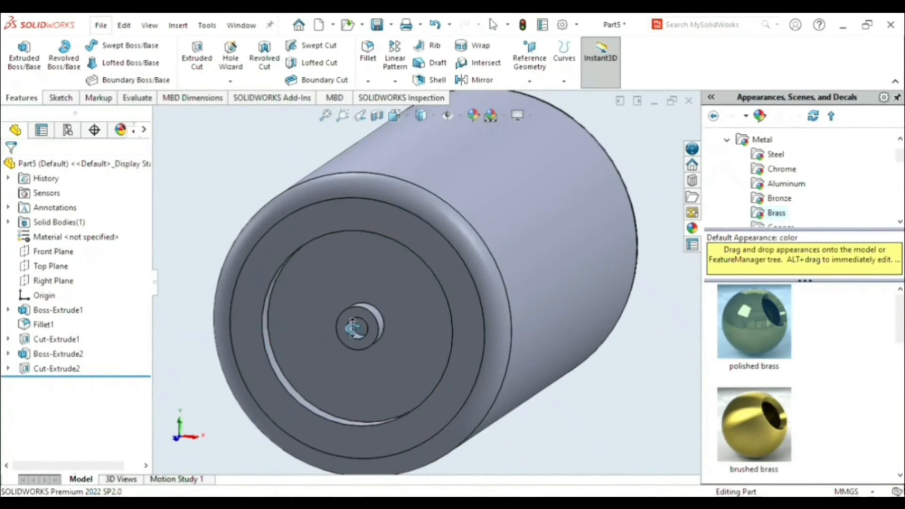
middle_click_drag(340, 323, 346, 337)
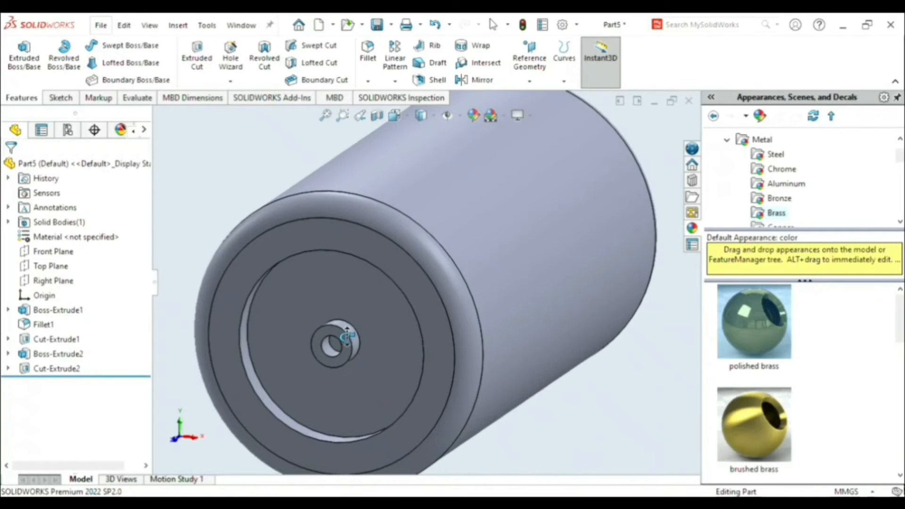
- Set up a symmetric fillet on the recess's inner and outer circular edges with a 0.15 mm radius
left_click(368, 60)
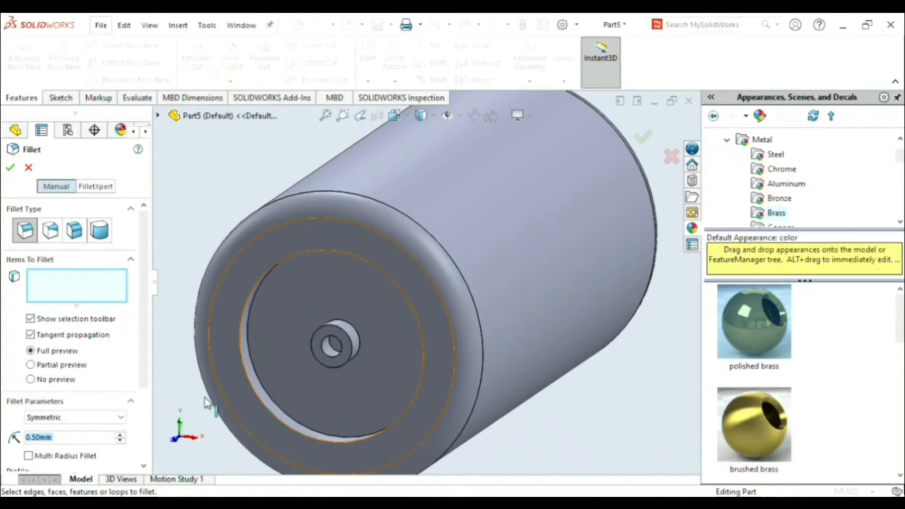
left_click(271, 419)
left_click(281, 413)
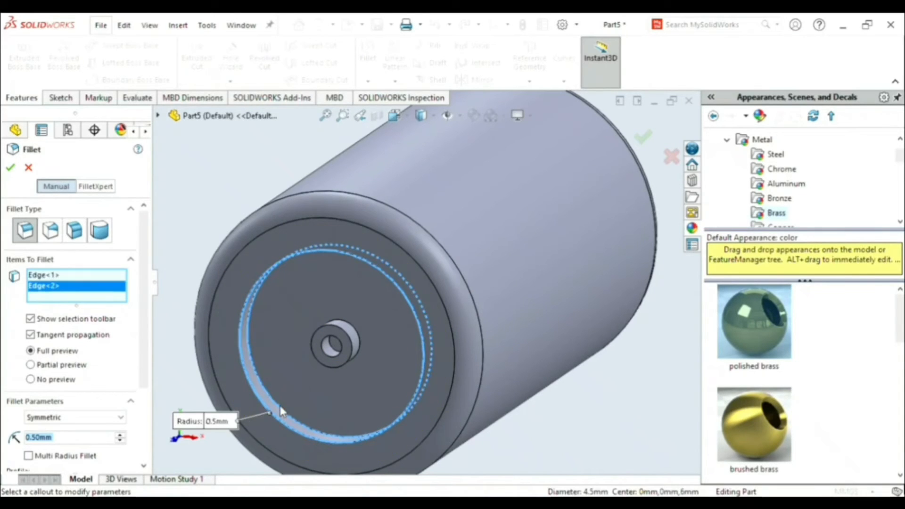
left_click(69, 438)
key("BackSpace")
key("BackSpace")
type("15")
key("Return")
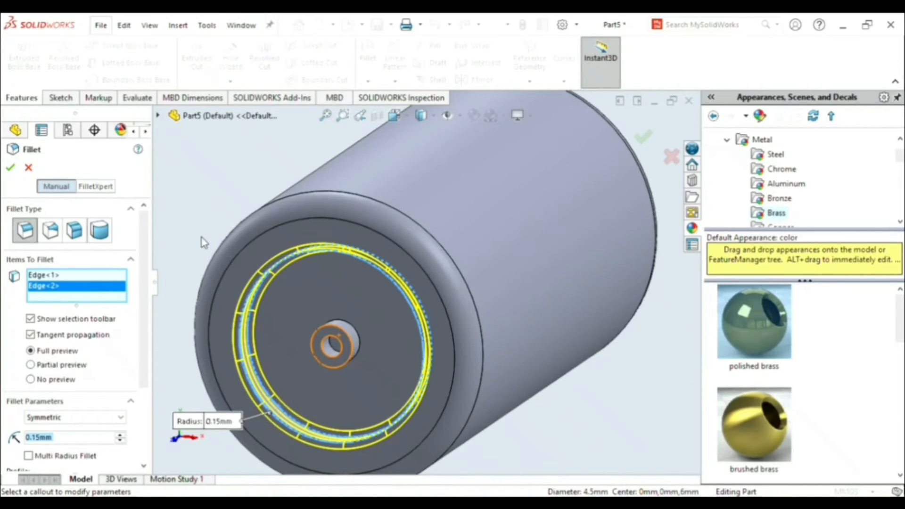
- Try a 0.1 mm radius for the fillet on the recess edges
left_click(58, 438)
key("BackSpace")
key("BackSpace")
key("BackSpace")
key("BackSpace")
type("1")
key("Return")
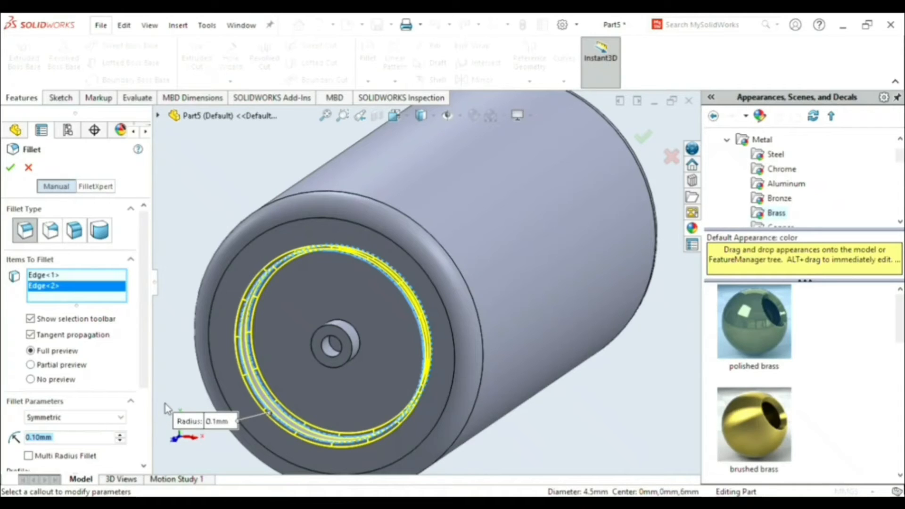
- Set the recess edge fillet's radius to 0.15 mm and apply it
left_click(83, 439)
key("BackSpace")
type("5")
key("Return")
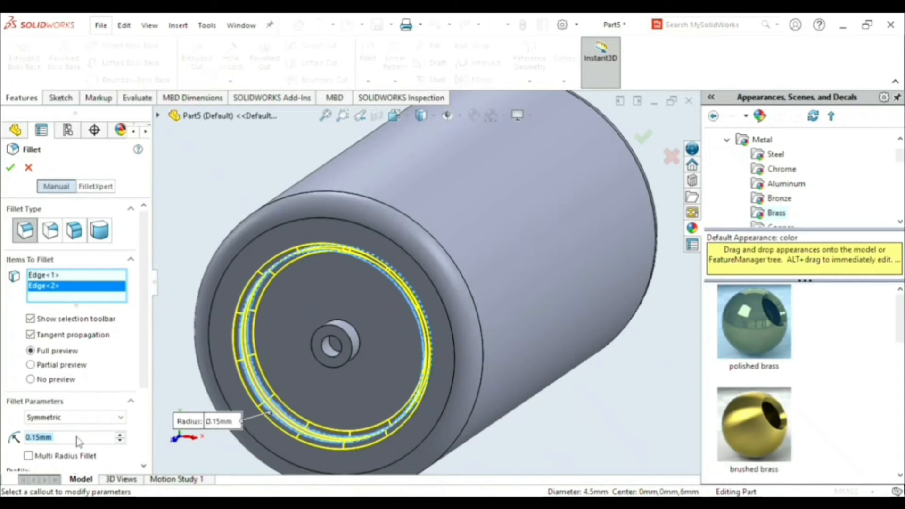
left_click(11, 168)
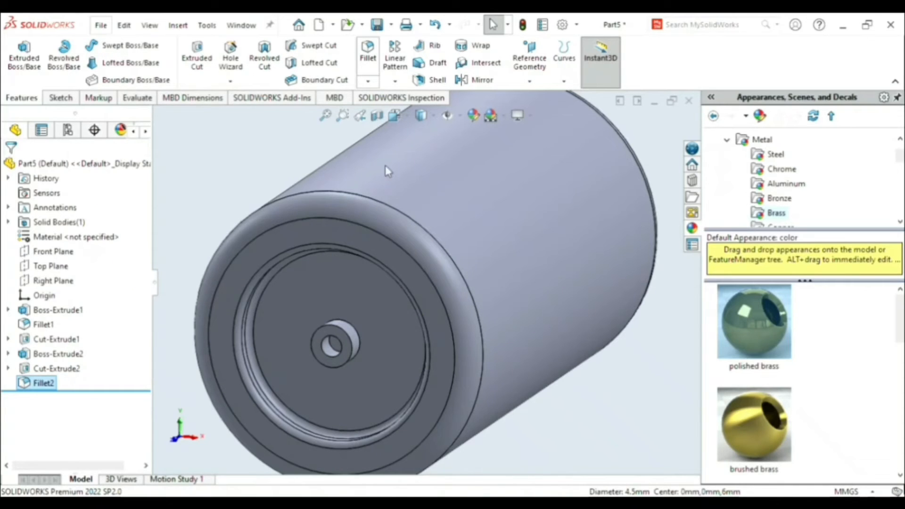
- Fillet three circular edges of the central boss and its small hole with a 0.1 mm radius
key("Return")
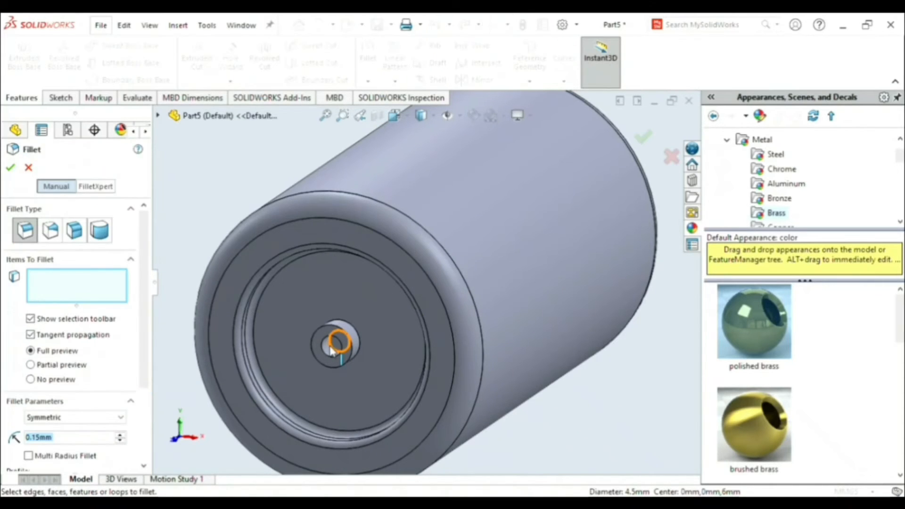
left_click(63, 440)
key("BackSpace")
key("BackSpace")
key("BackSpace")
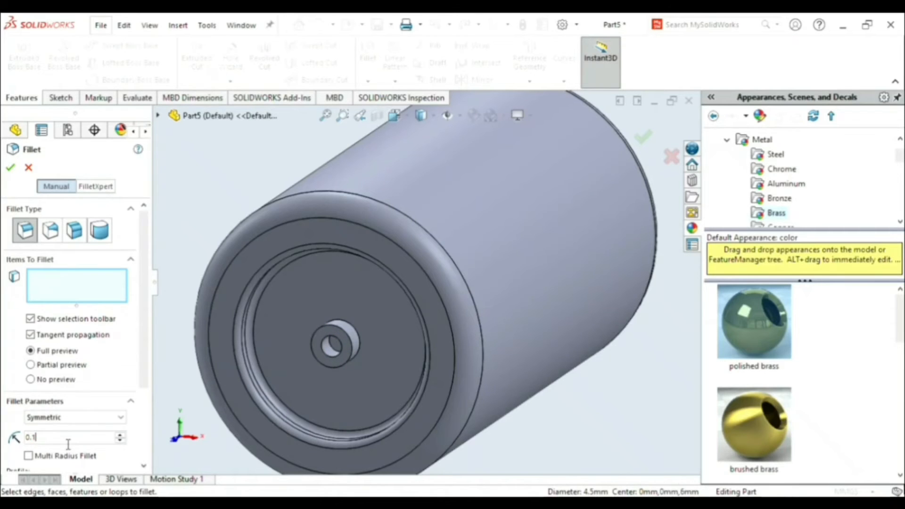
key("Return")
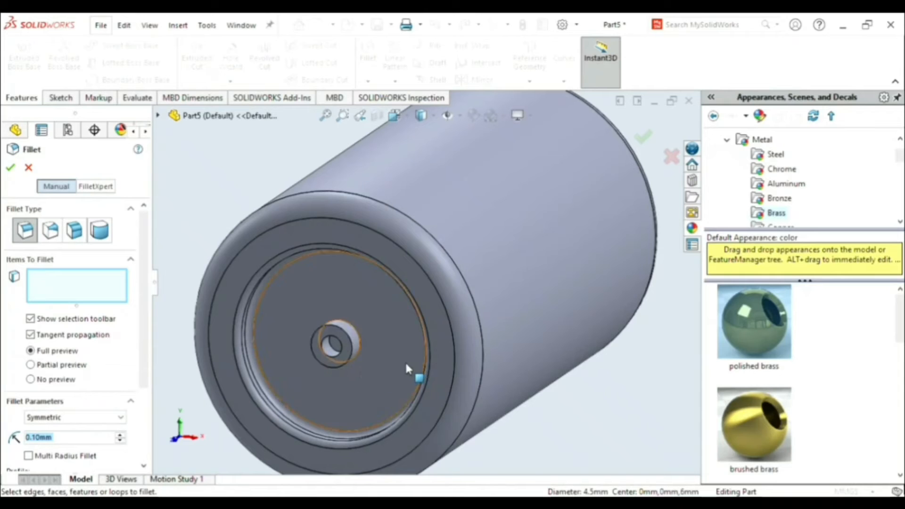
left_click(358, 338)
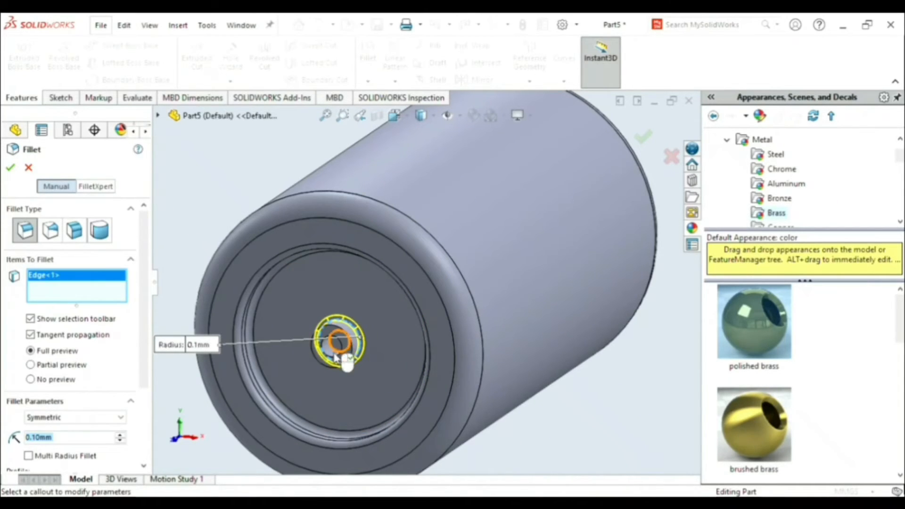
left_click(353, 351)
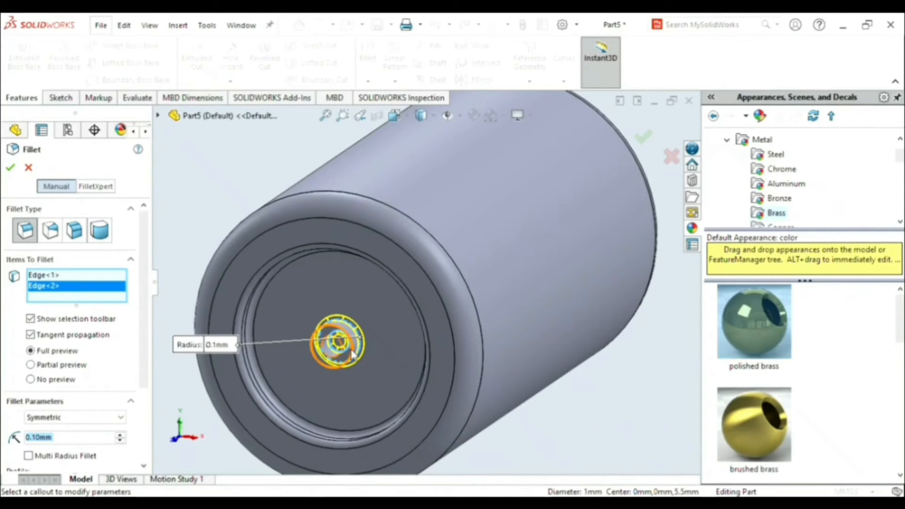
left_click(353, 354)
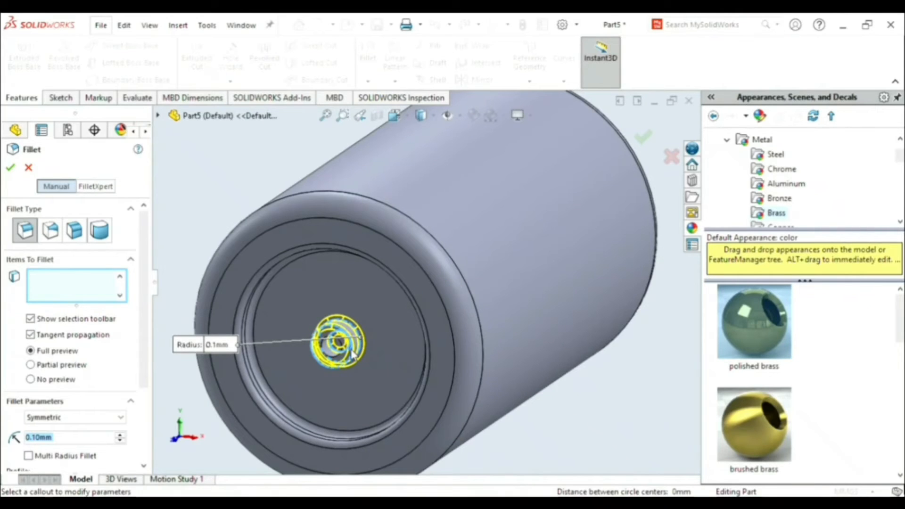
left_click(10, 168)
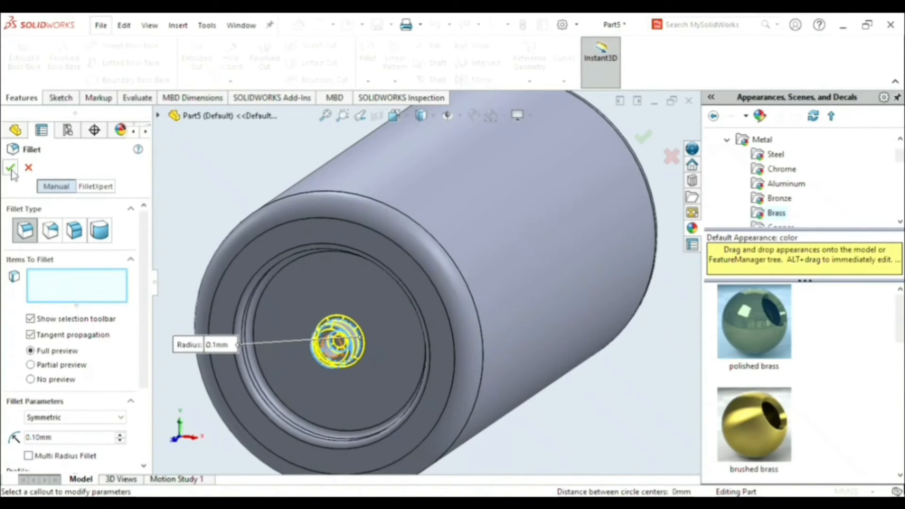
- Start a Mirror feature with the Front Plane as the mirror plane
left_click(584, 415)
middle_click_drag(595, 392, 587, 413)
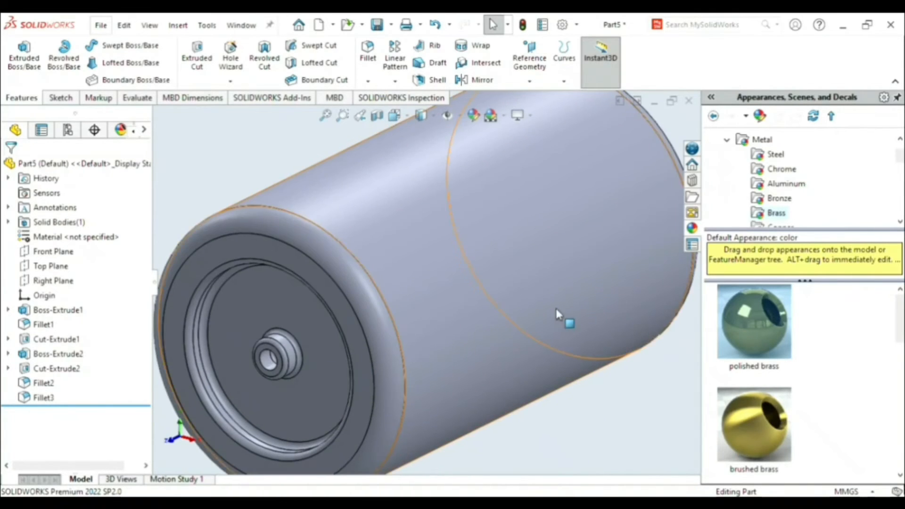
key("f")
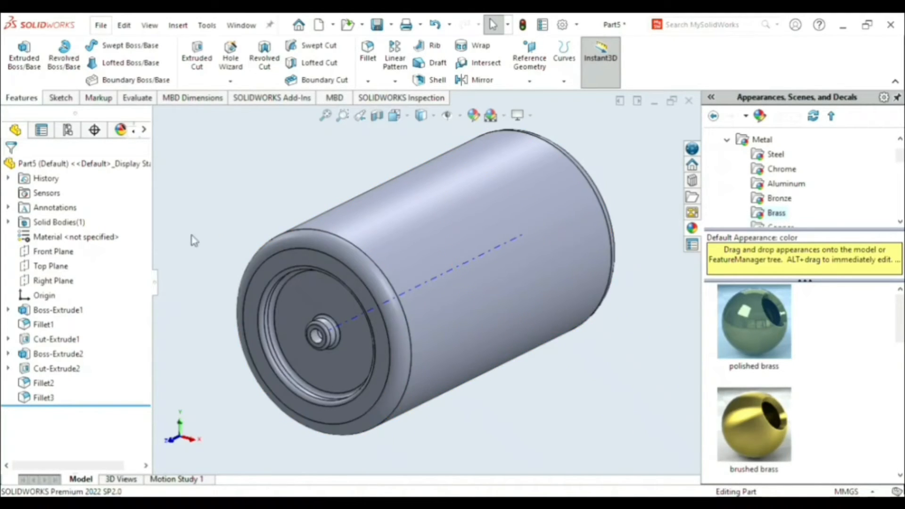
left_click(69, 283)
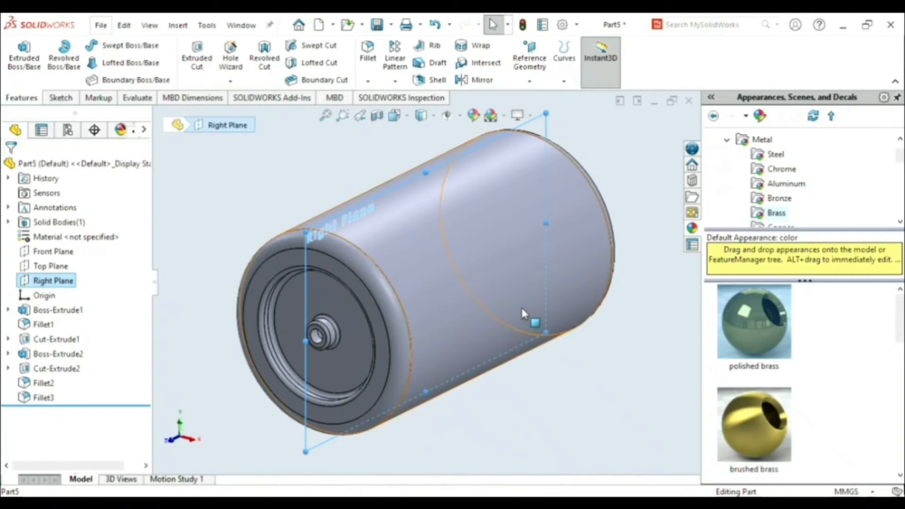
left_click(59, 254)
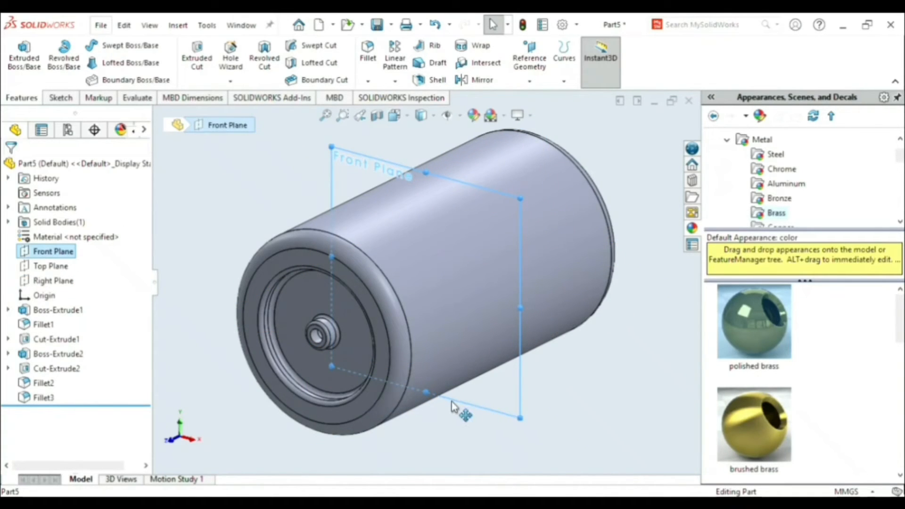
key("ctrl+8")
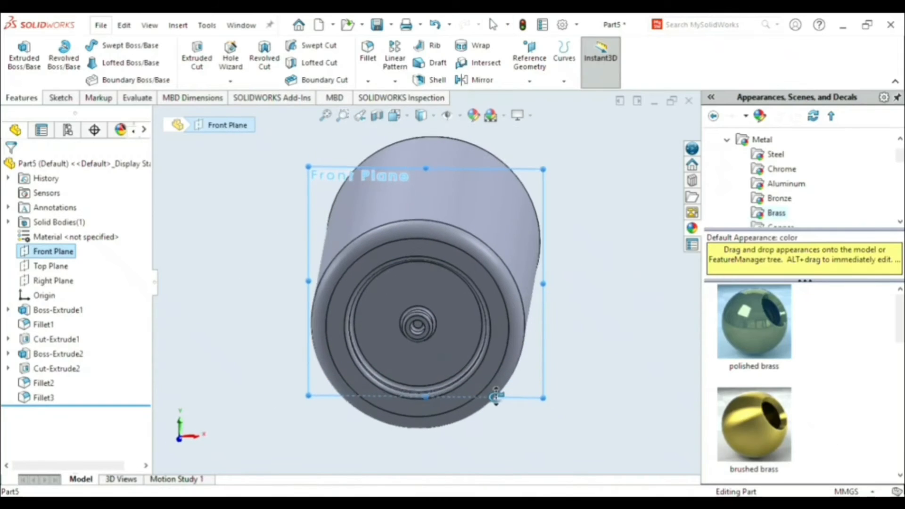
middle_click_drag(496, 397, 489, 380)
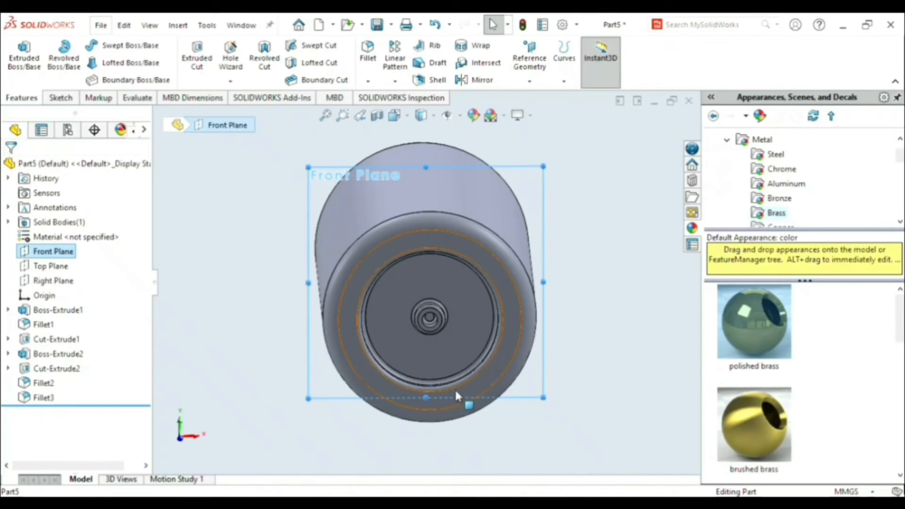
middle_click_drag(582, 379, 581, 364)
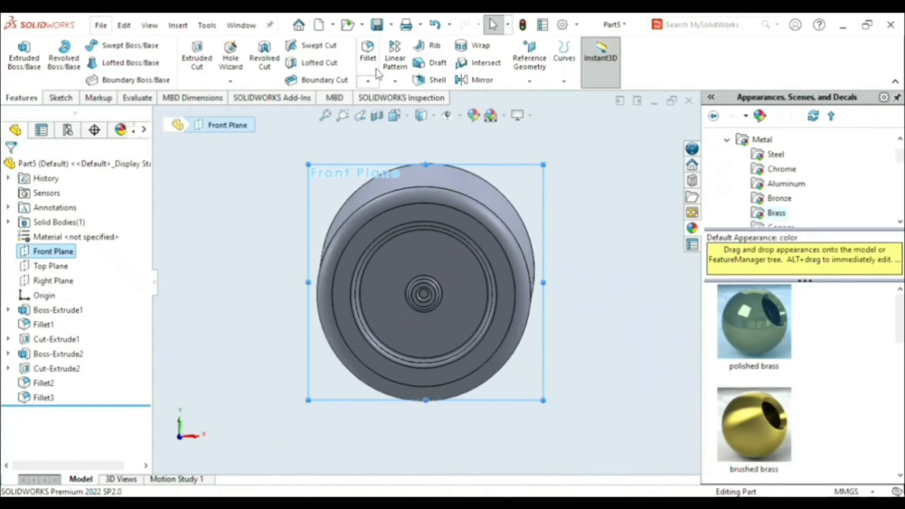
left_click(478, 79)
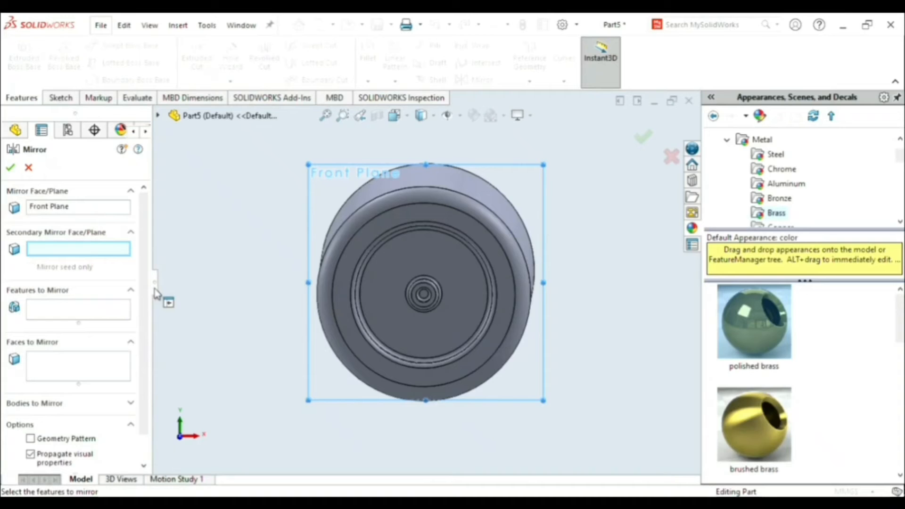
- Mirror the recess cut, central boss, boss hole and the recess and boss fillets onto the roller's opposite end
left_click(159, 115)
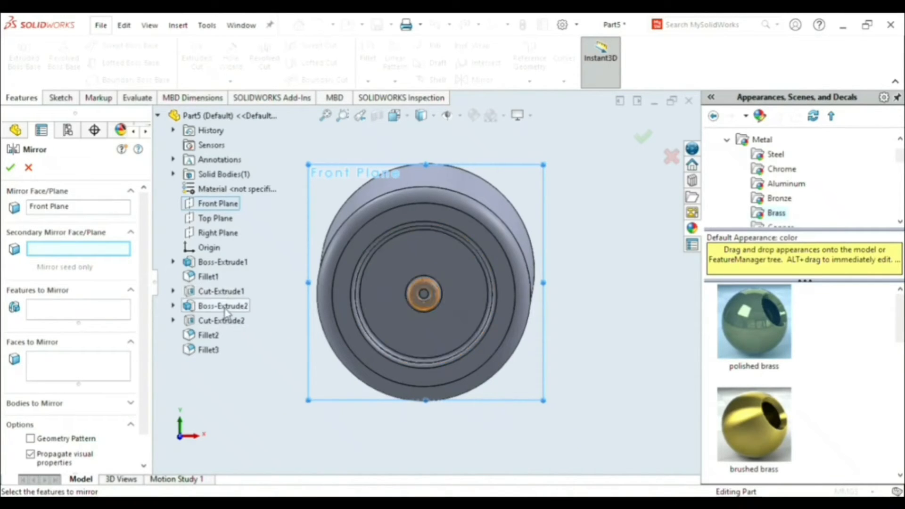
left_click(174, 291)
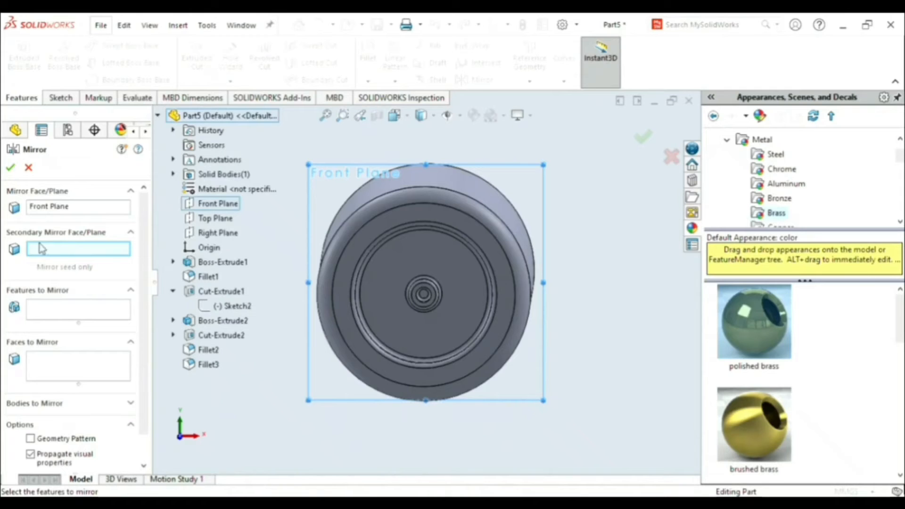
left_click(76, 309)
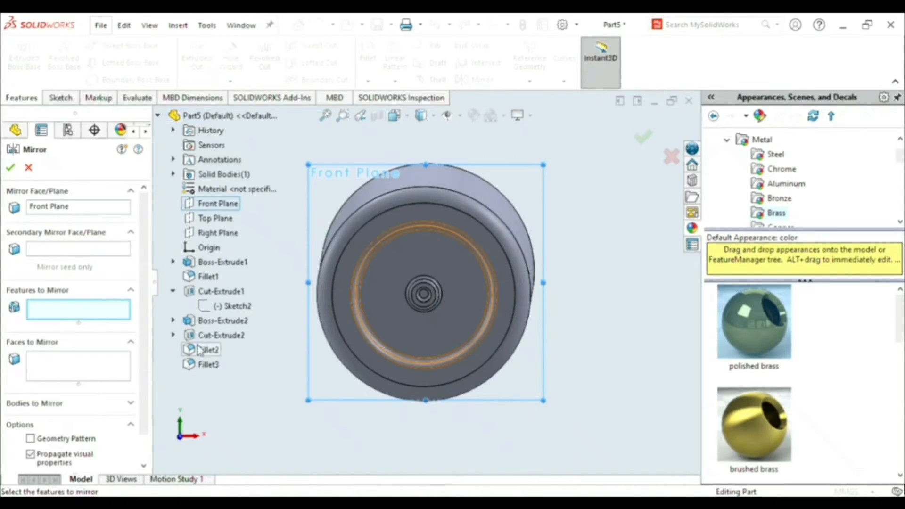
left_click(224, 293)
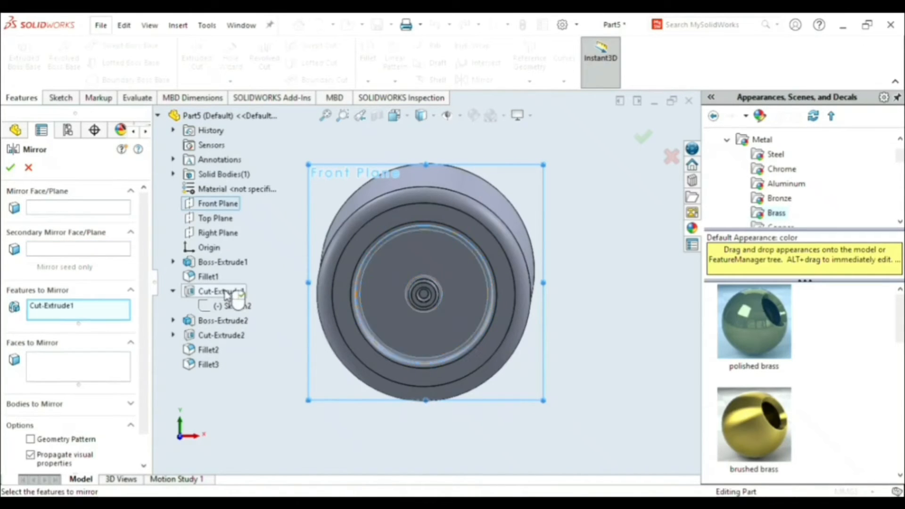
left_click(231, 320)
left_click(227, 335)
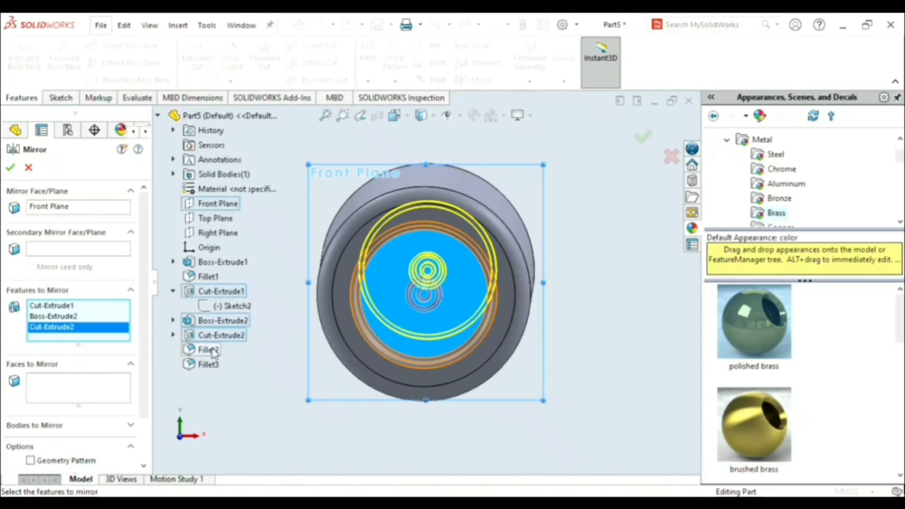
left_click(211, 350)
left_click(212, 365)
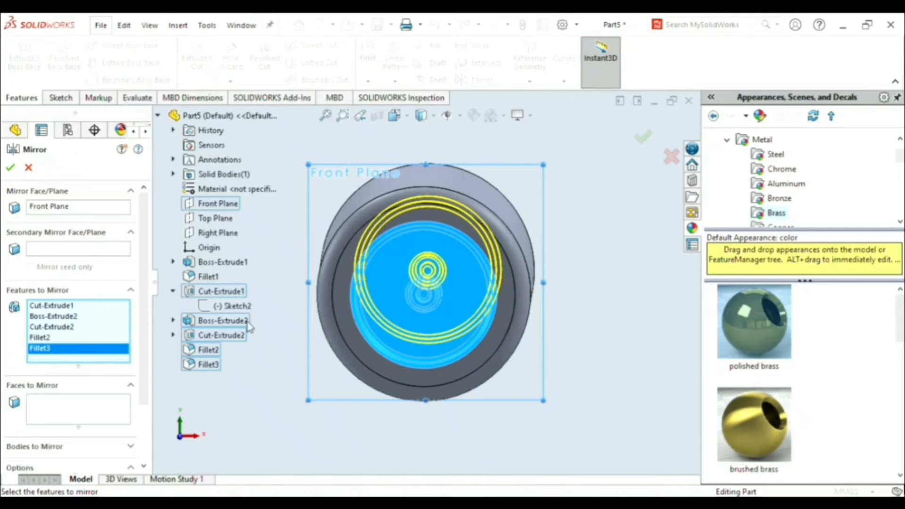
middle_click_drag(546, 309, 400, 302)
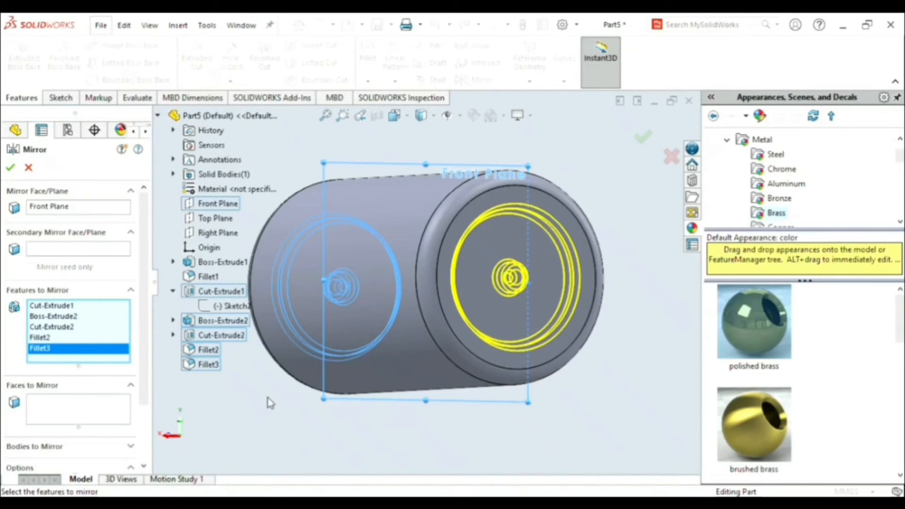
left_click(643, 140)
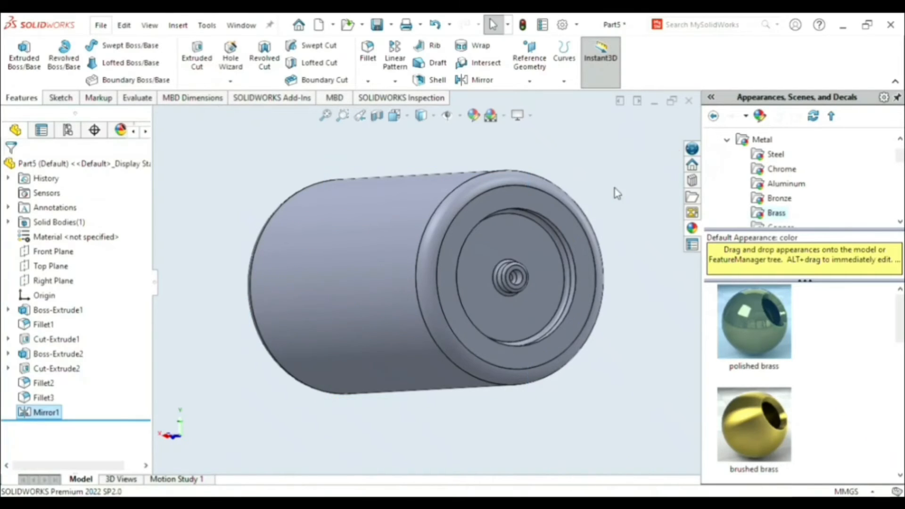
- Sketch a 12 mm horizontal construction line on the Right Plane along the roller's axis, from end face to end face
middle_click_drag(370, 449, 430, 452)
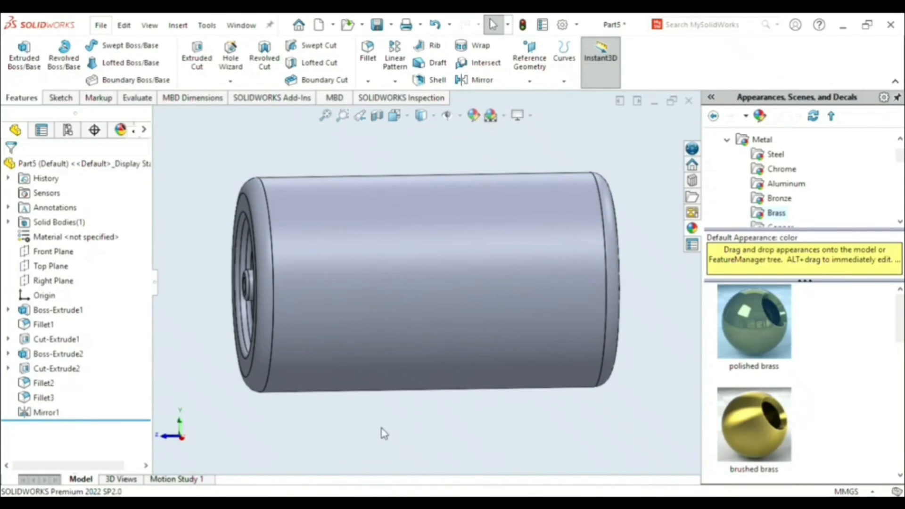
key("space")
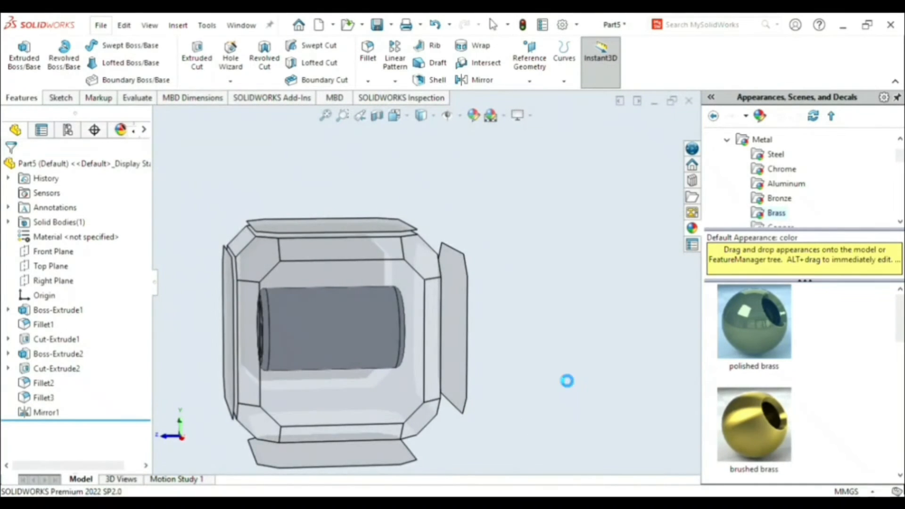
left_click(556, 370)
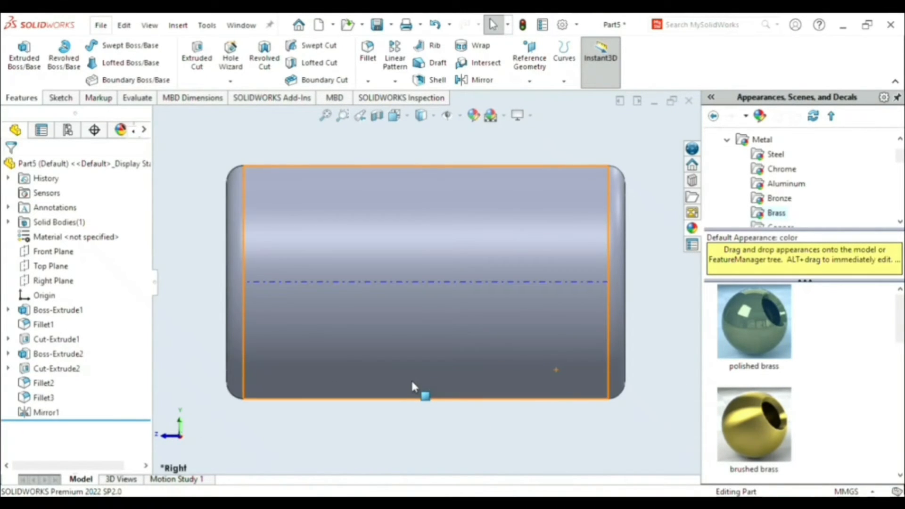
left_click_drag(412, 383, 62, 282)
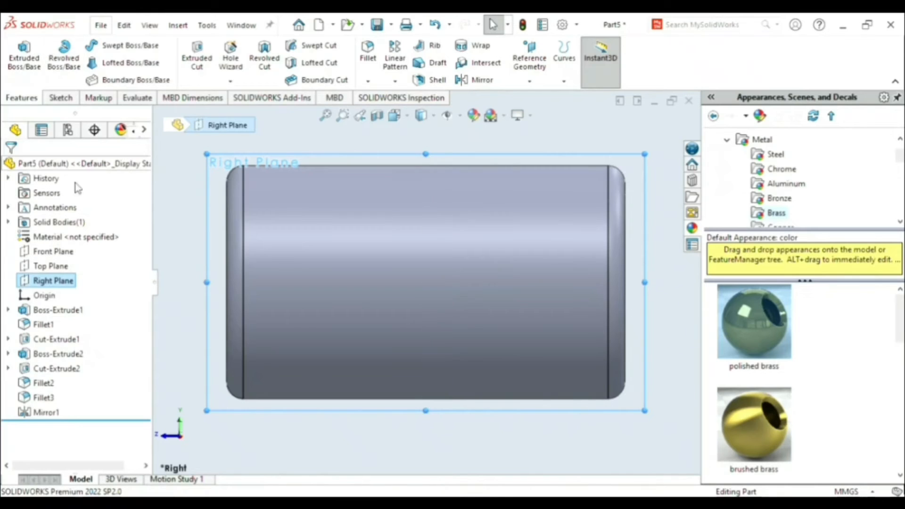
left_click(72, 261)
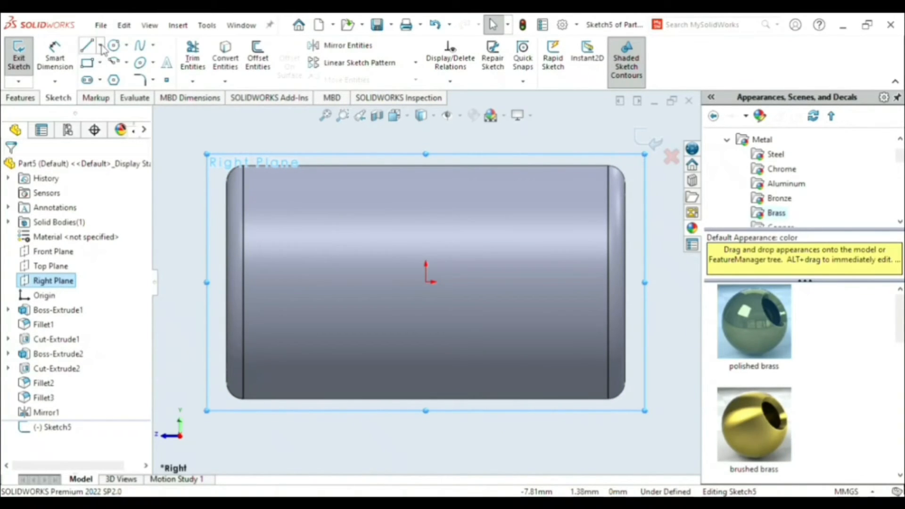
key("l")
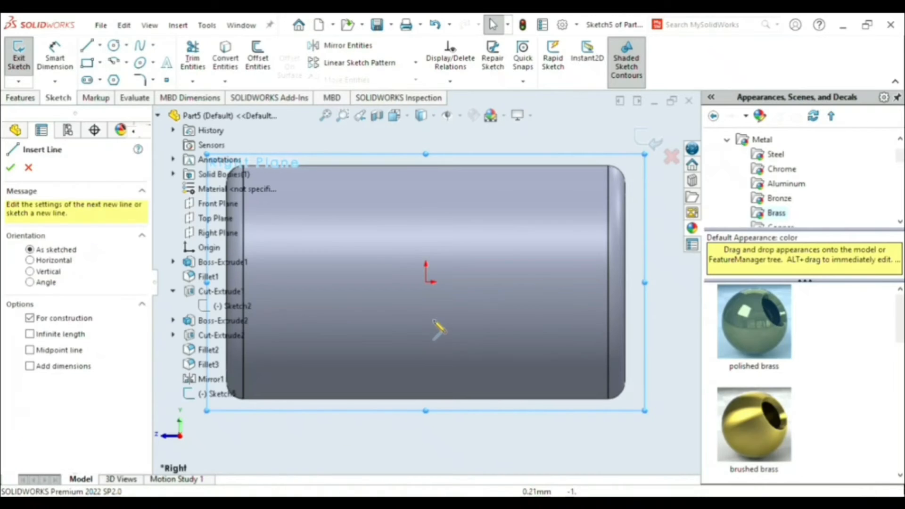
left_click(159, 116)
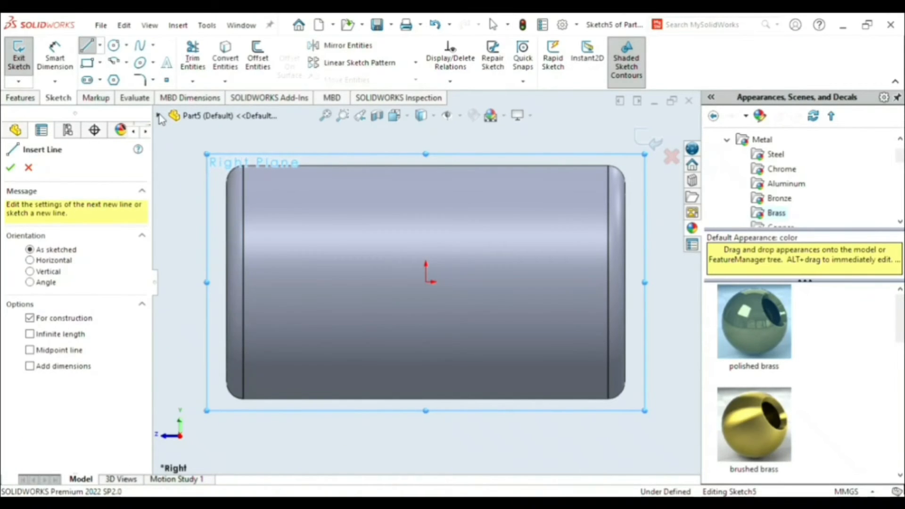
left_click(226, 282)
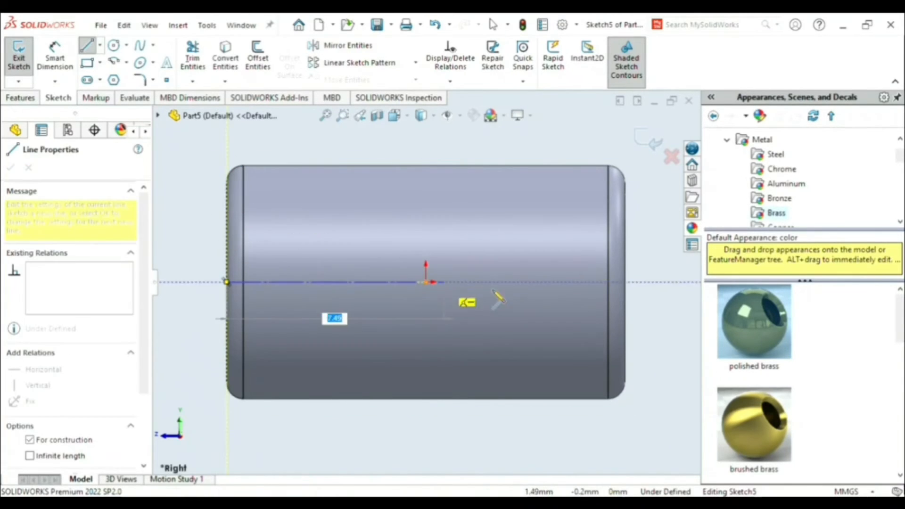
left_click(625, 282)
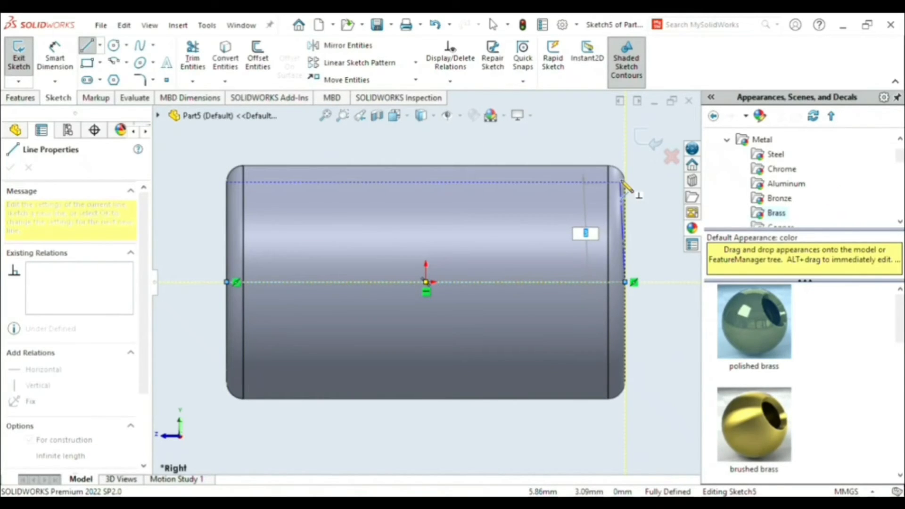
left_click(651, 142)
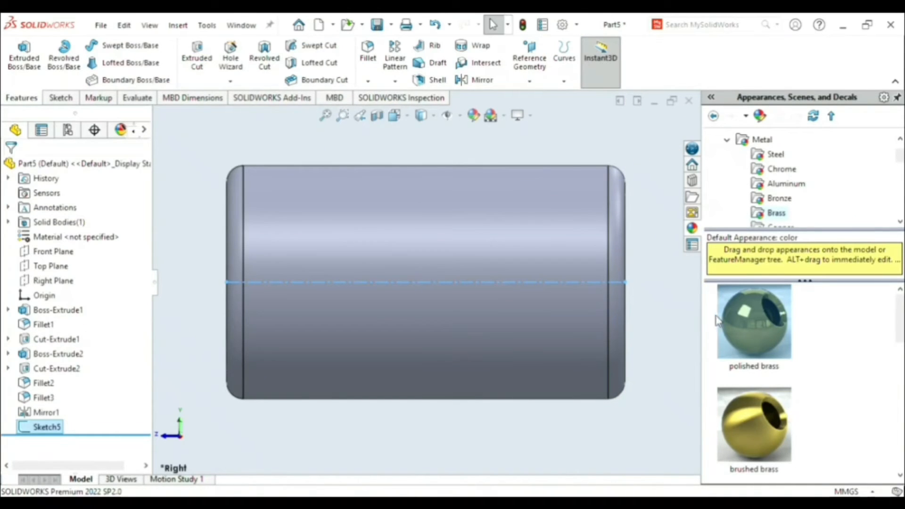
- Apply the chromium plate appearance to the roller
left_click(788, 169)
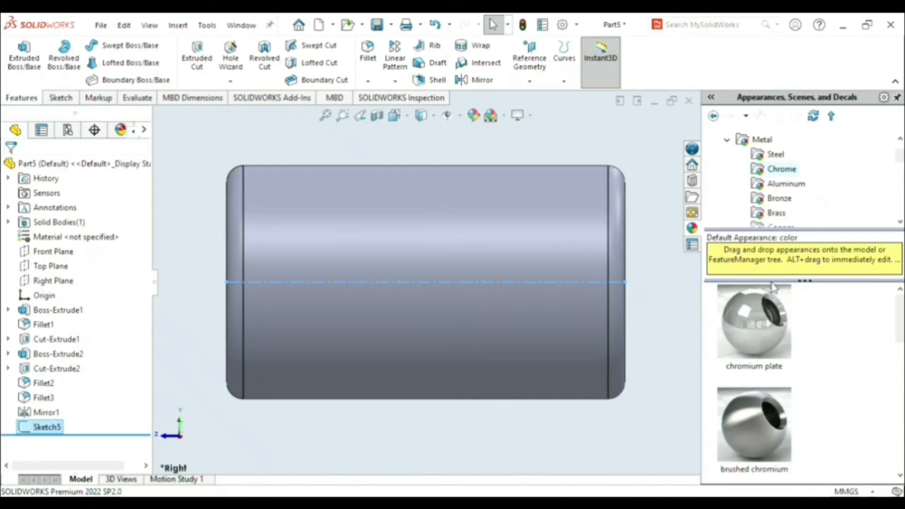
left_click(760, 342)
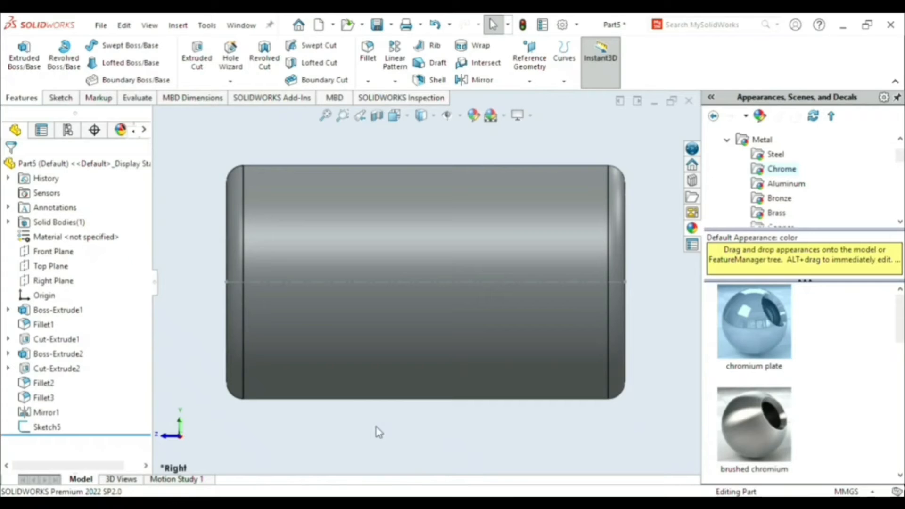
middle_click_drag(376, 428, 422, 460)
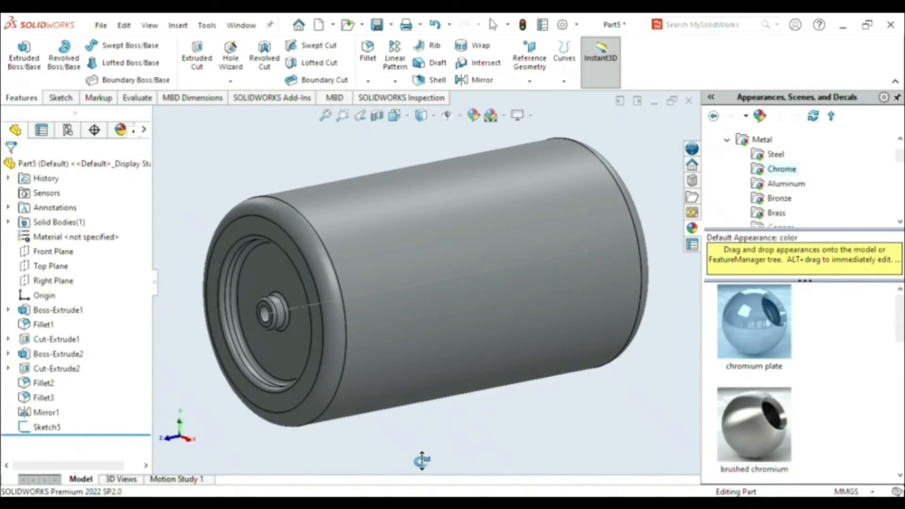
middle_click_drag(422, 460, 414, 456)
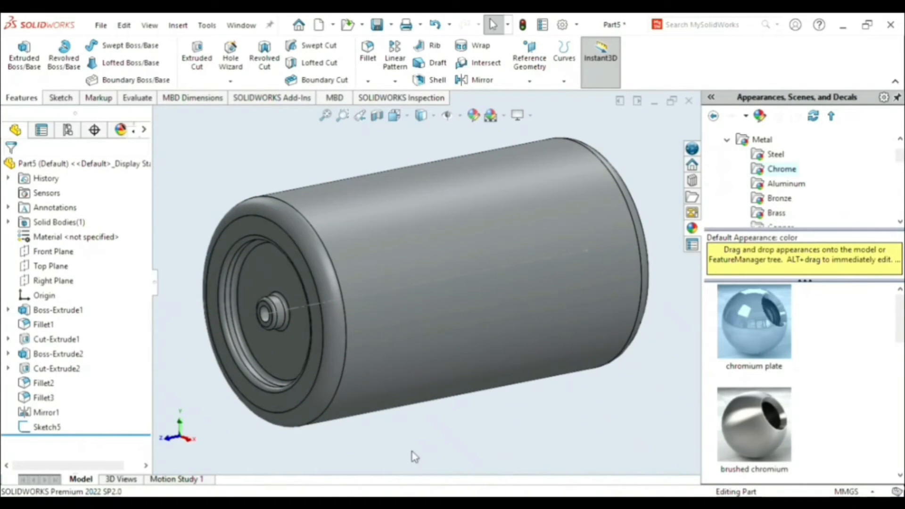
middle_click_drag(465, 445, 462, 405)
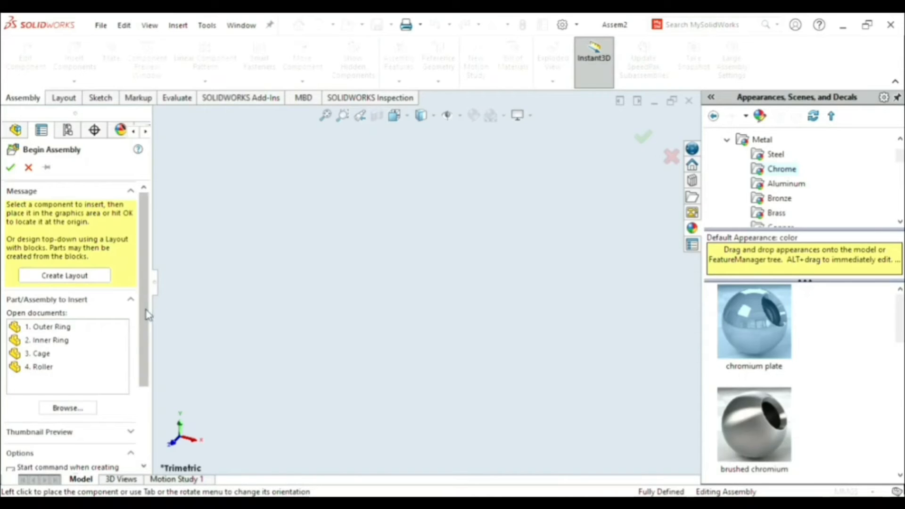
- Place the Outer Ring part in the new assembly as its first component
mouse_move(146, 313)
left_mouse_down()
mouse_move(144, 356)
mouse_move(142, 329)
left_mouse_up()
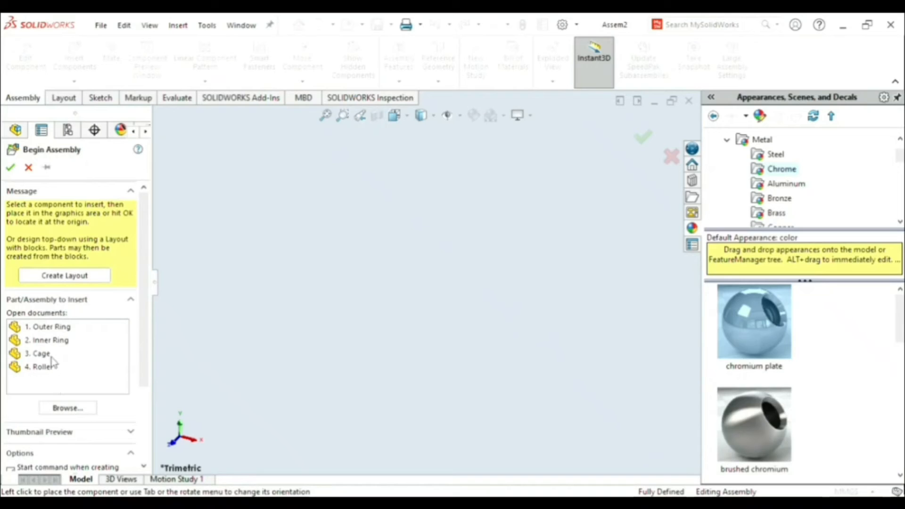
left_click(62, 409)
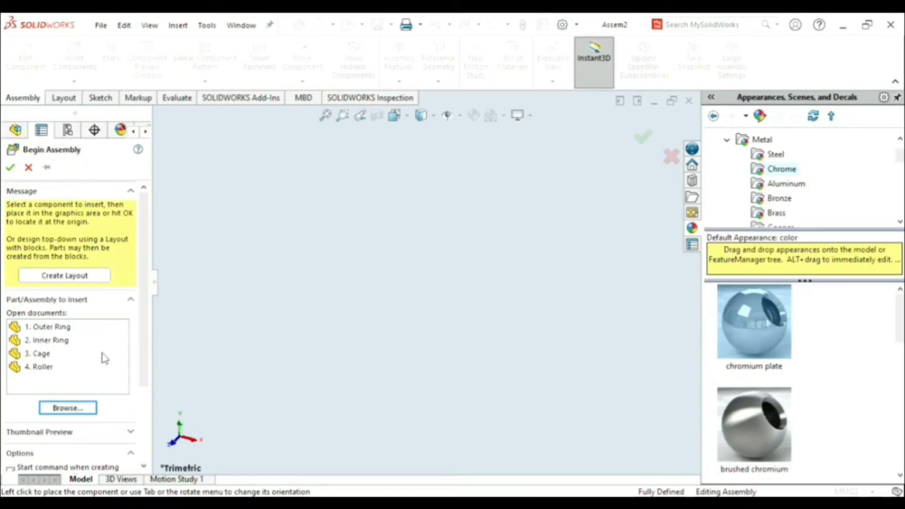
left_click(59, 327)
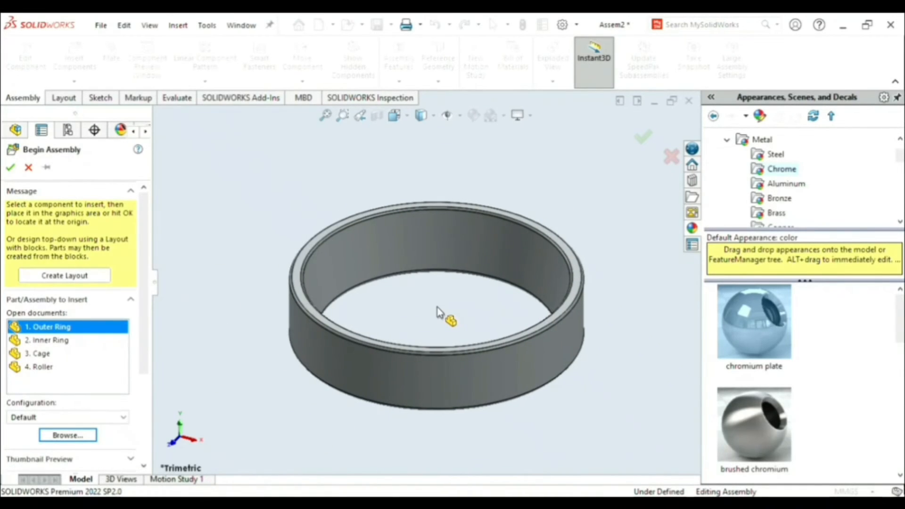
left_click(438, 313)
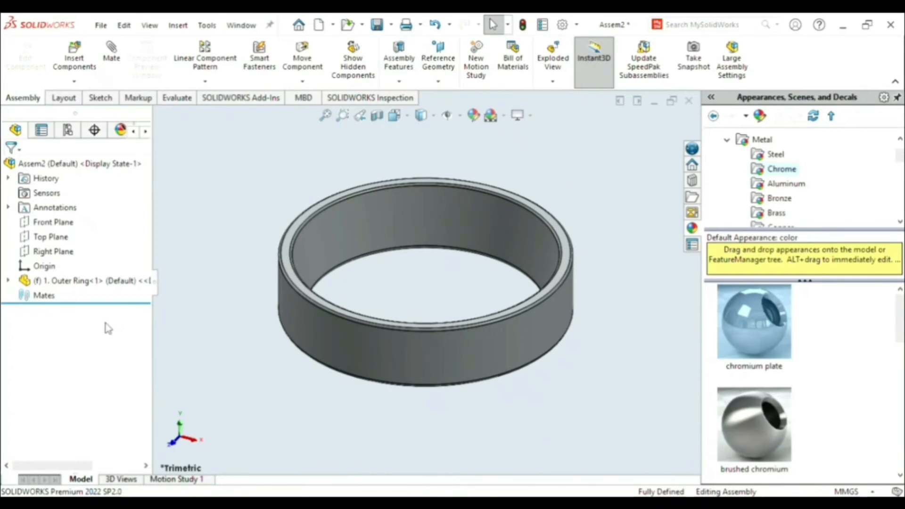
- Insert the Inner Ring part into the assembly, overlapping the outer ring
left_click(74, 60)
left_click(50, 329)
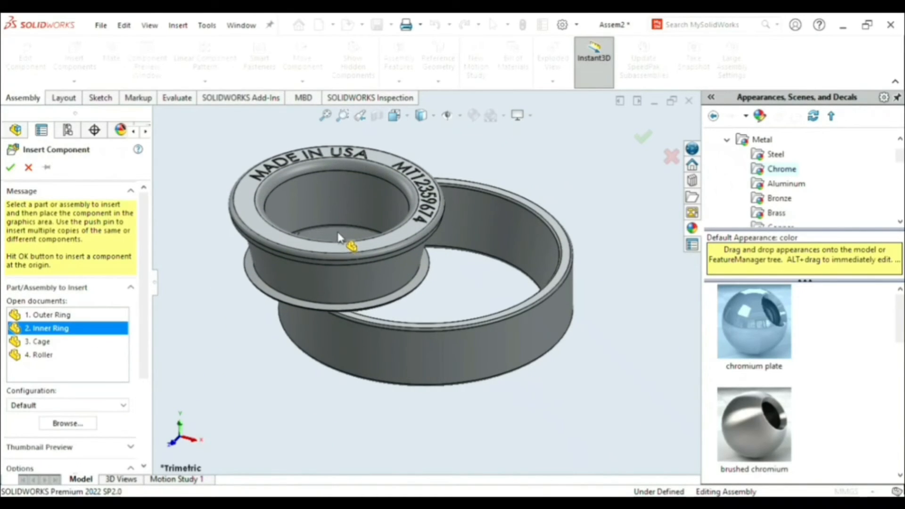
left_click(401, 242)
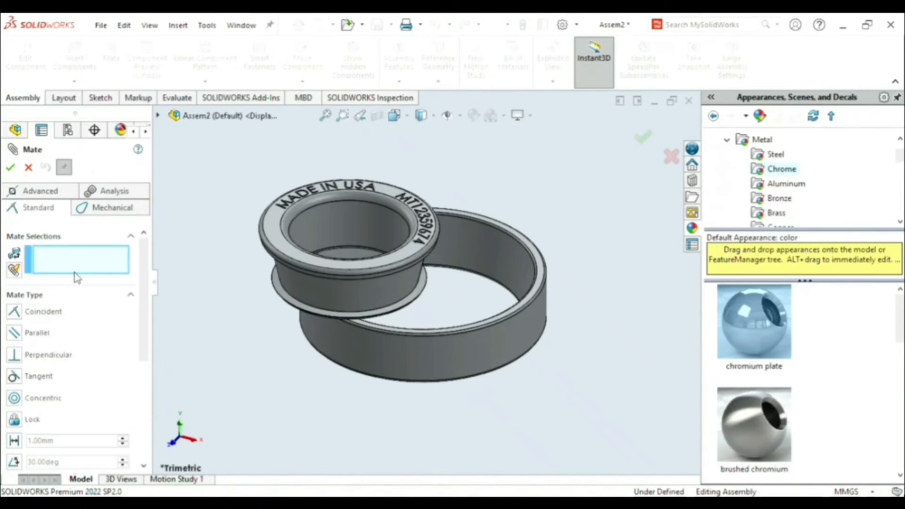
- Add a concentric mate between the inner ring's bore and the outer ring's outer cylindrical face
left_click(369, 220)
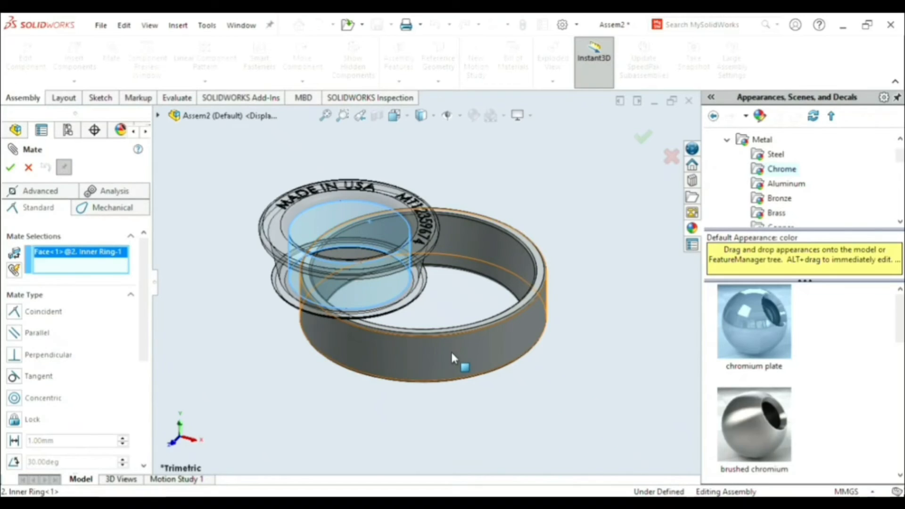
left_click(451, 351)
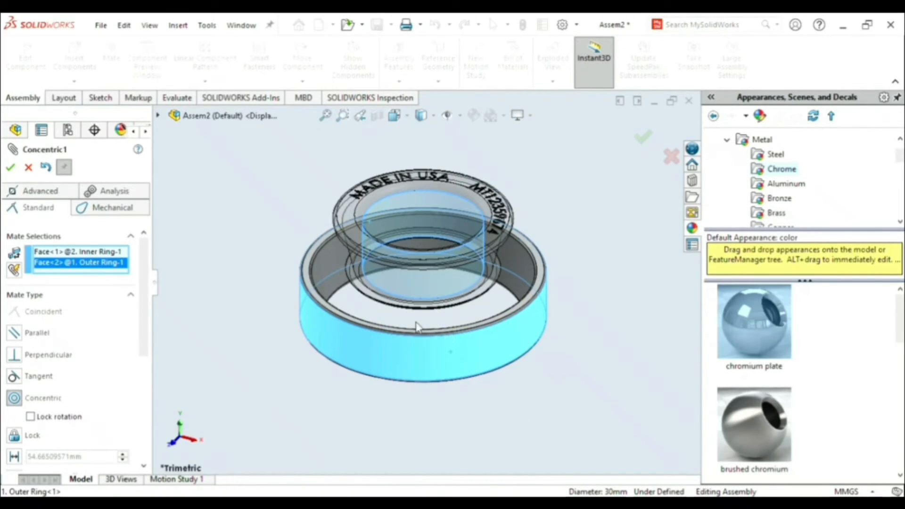
left_click(12, 168)
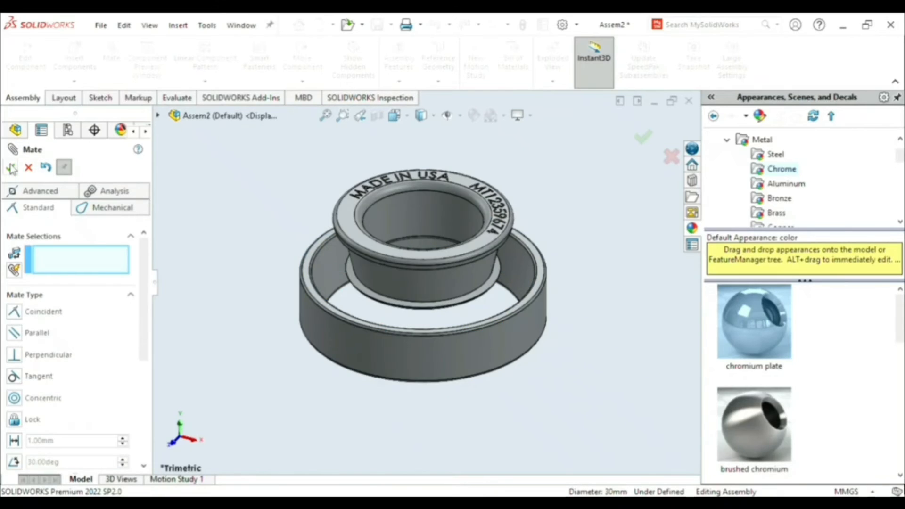
- Add a 3.9 mm distance mate, dimension flipped, between the inner ring's lettered end face and the outer ring's end face
left_click(355, 232)
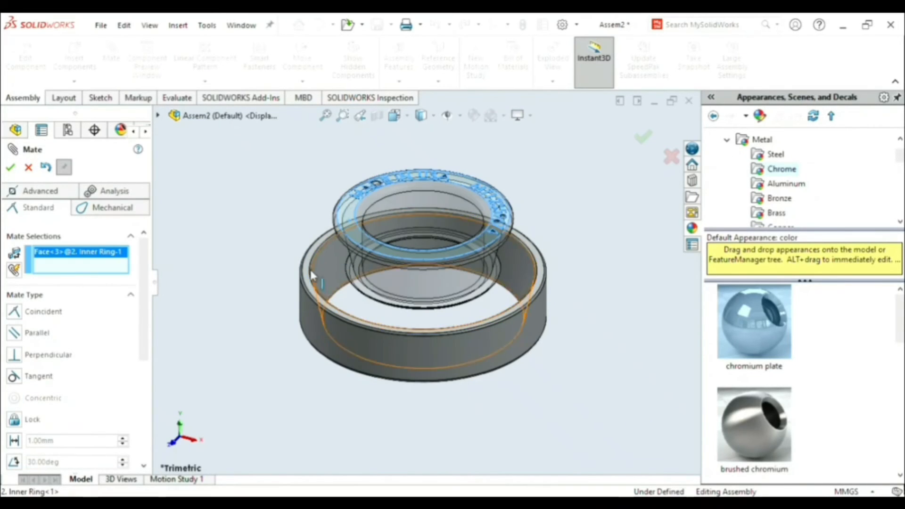
left_click(309, 278)
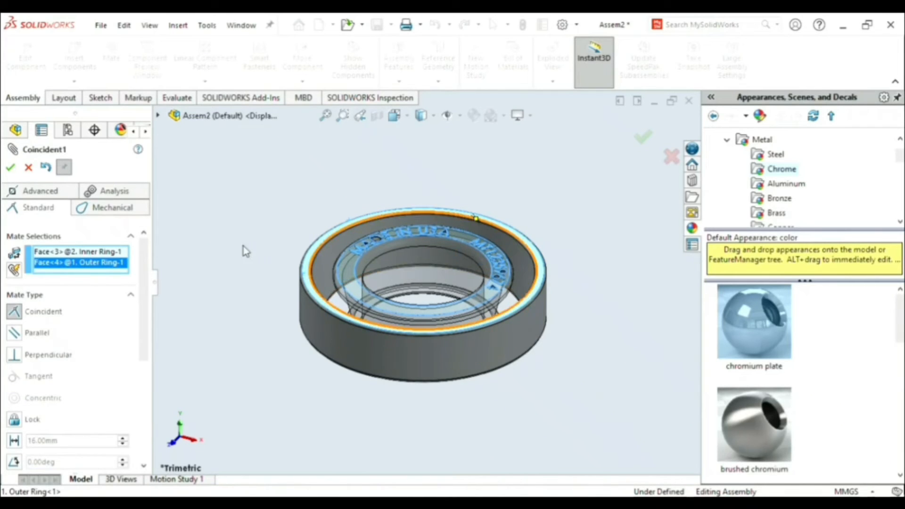
left_click(218, 248)
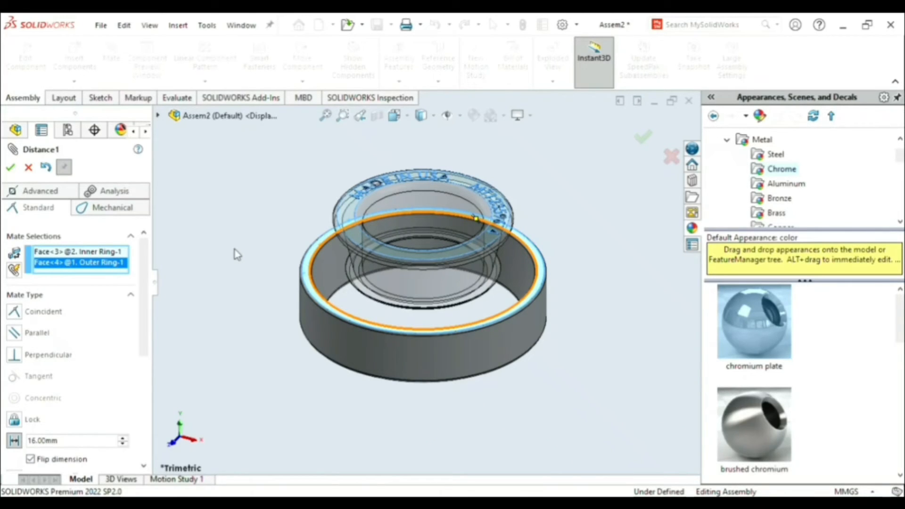
key("Return")
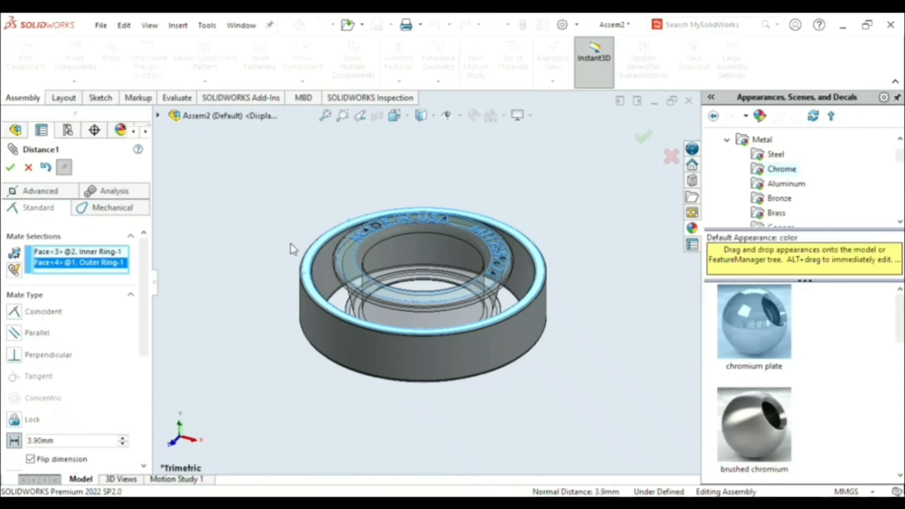
key("Return")
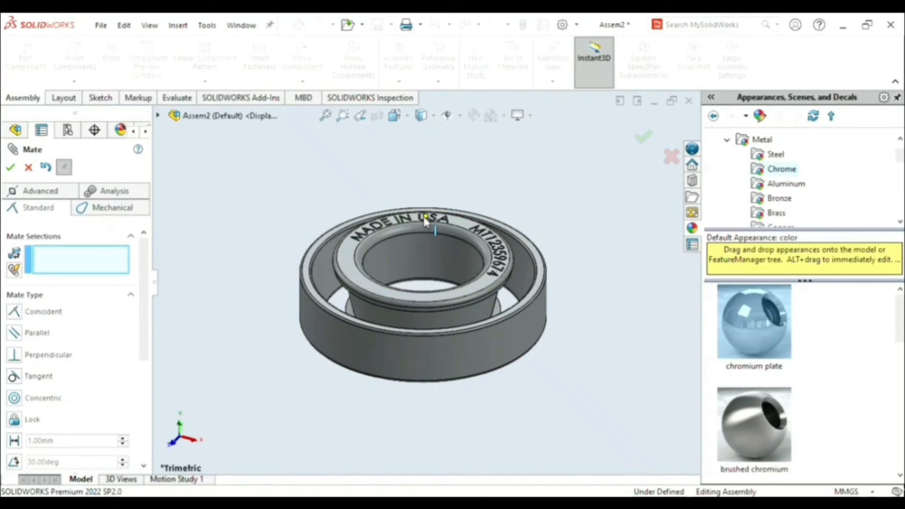
- Check the inner ring's rotation inside the outer ring by spinning it about its axis, and leave the Mate command
left_click_drag(413, 222, 434, 185)
middle_click_drag(392, 398, 395, 489)
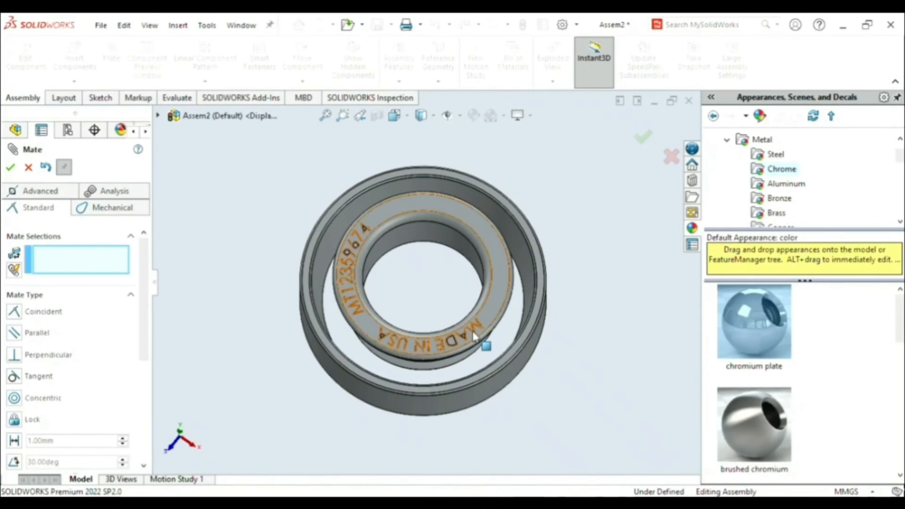
left_click_drag(476, 335, 404, 344)
middle_click_drag(438, 144, 453, 206)
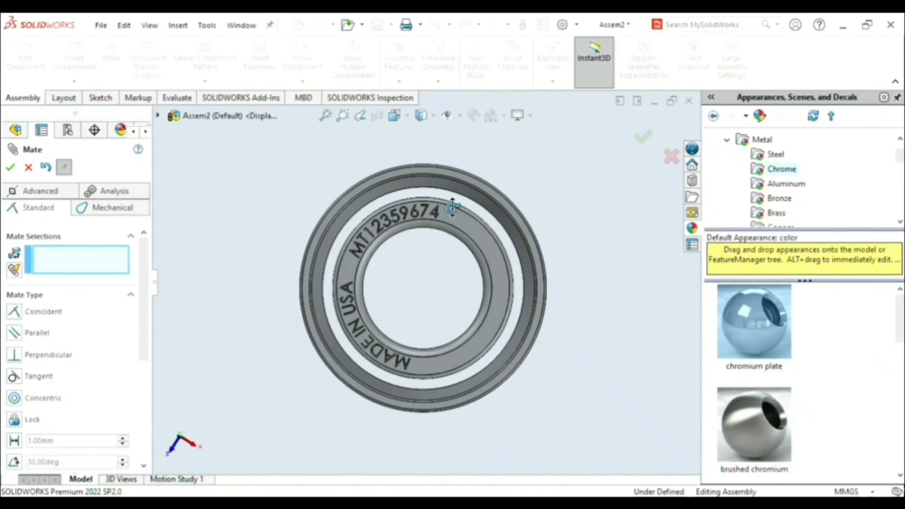
left_click_drag(453, 206, 470, 299)
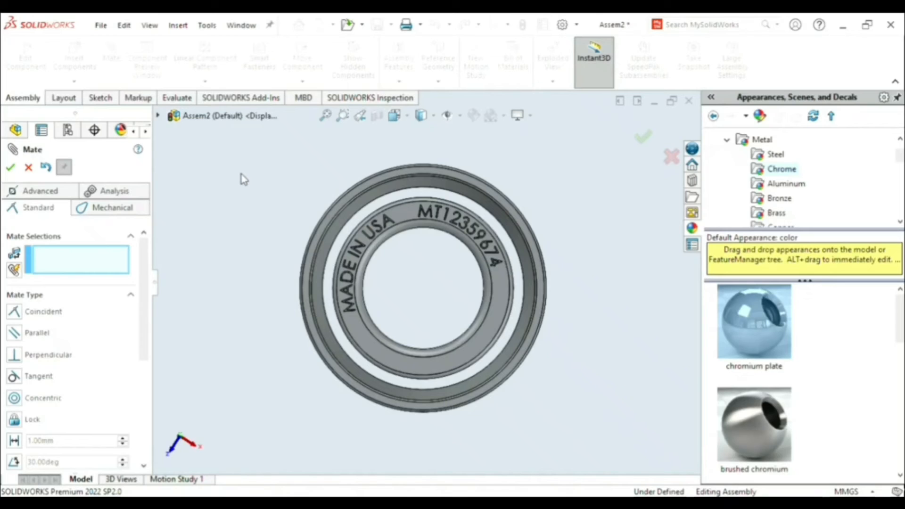
left_click(644, 137)
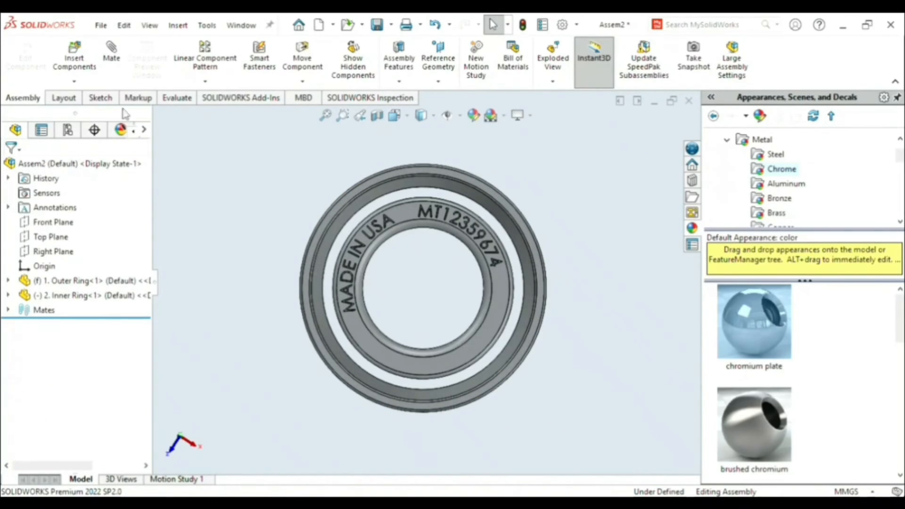
middle_click_drag(532, 172, 491, 179)
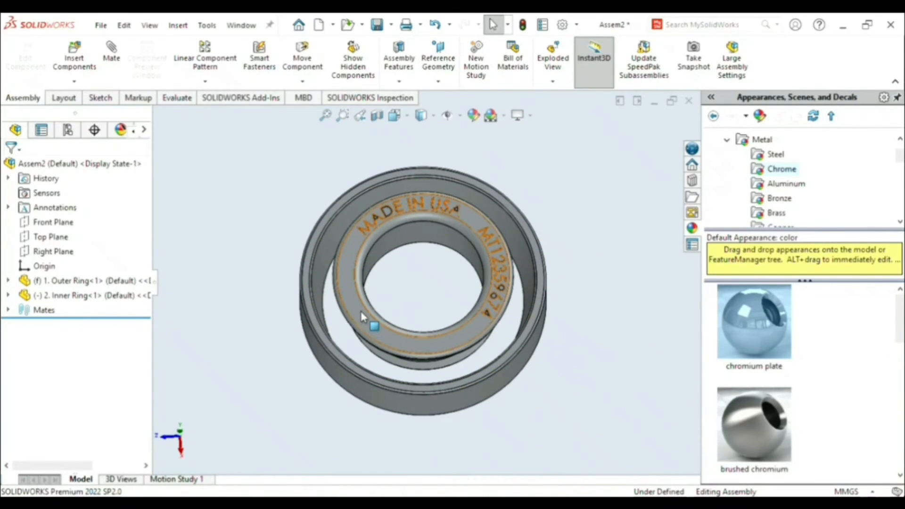
middle_click_drag(364, 279, 374, 284)
left_click(366, 327)
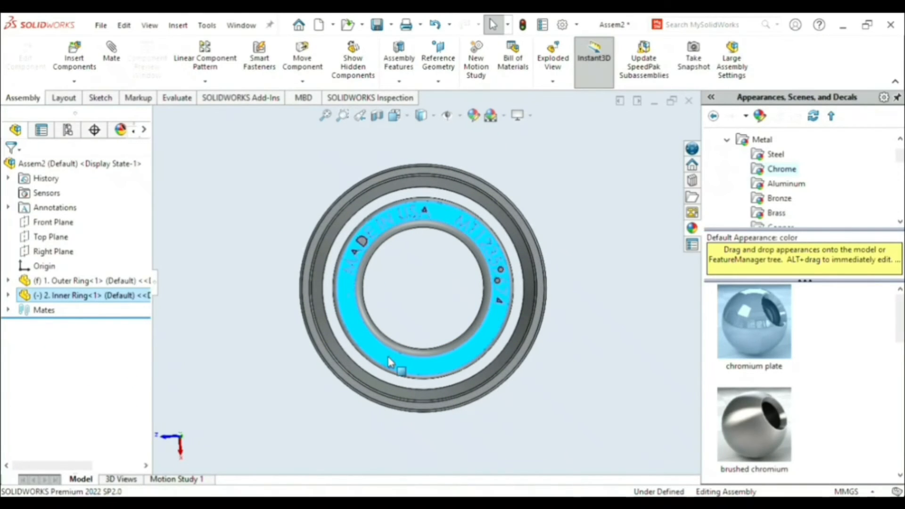
left_click_drag(399, 364, 395, 365)
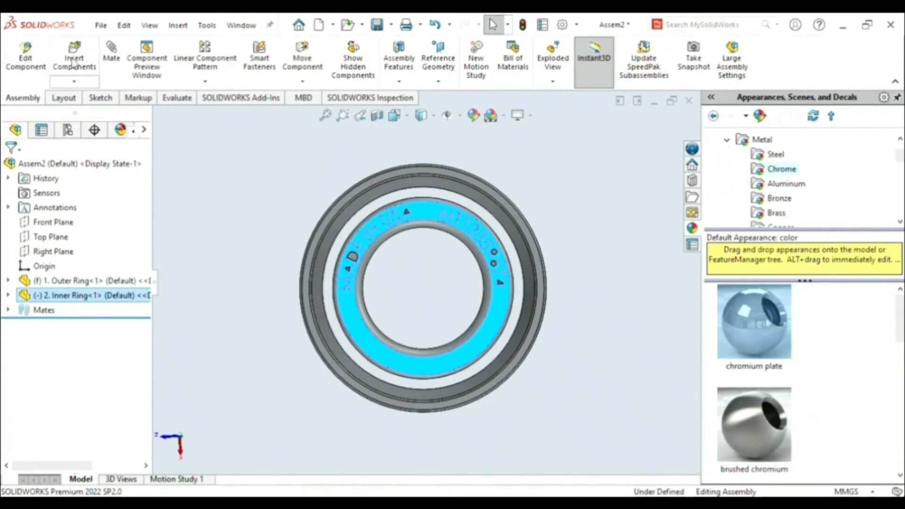
- Insert the Cage part into the assembly beside the two rings
left_click(87, 61)
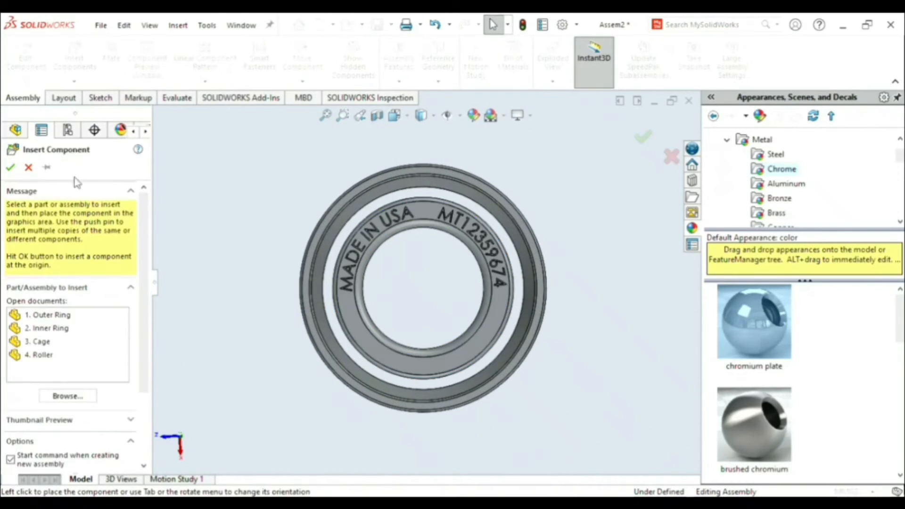
left_click(47, 343)
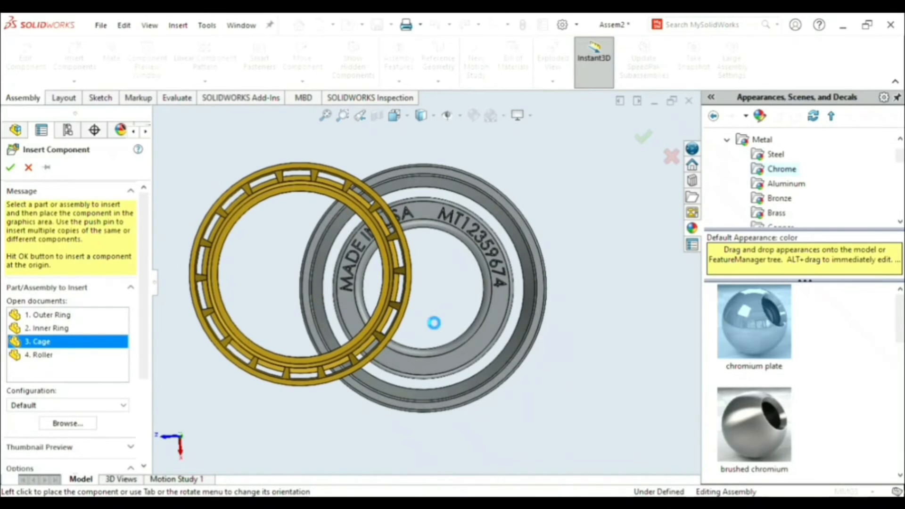
left_click(431, 319)
- Add a concentric mate between the cage's inner cylindrical face and the inner ring's bore
middle_click_drag(430, 319, 431, 275)
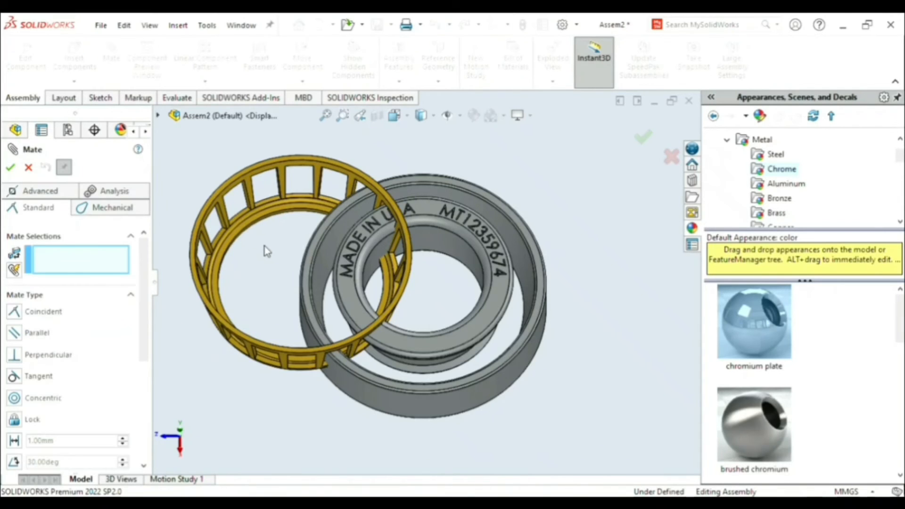
middle_click_drag(264, 246, 273, 219)
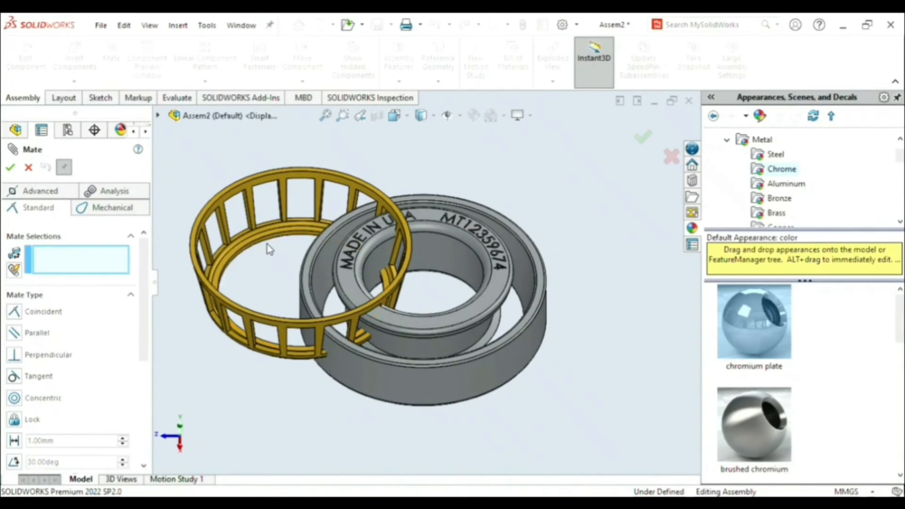
scroll(269, 241, "down", 3)
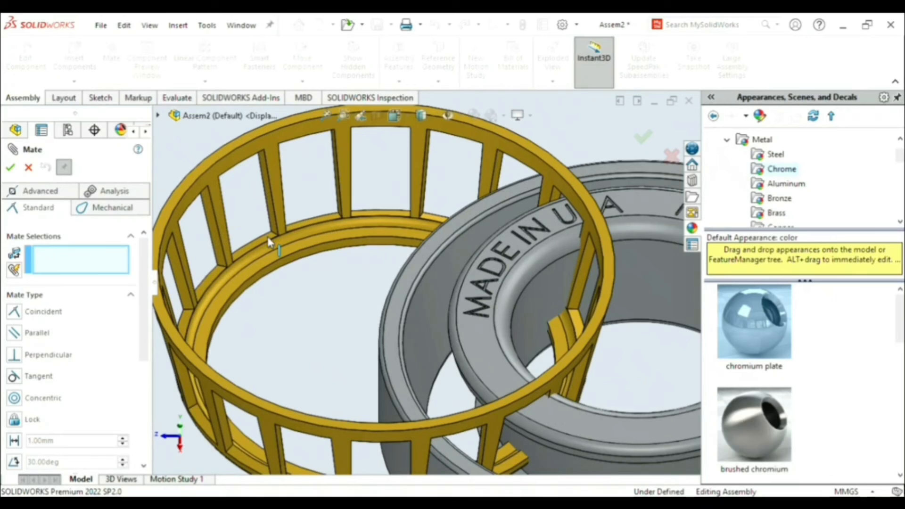
left_click(303, 258)
scroll(589, 302, "up", 4)
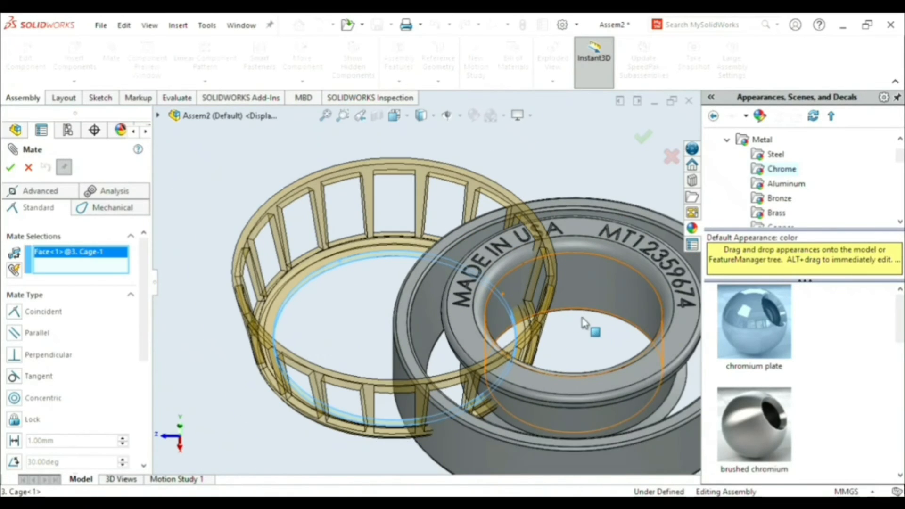
left_click(598, 284)
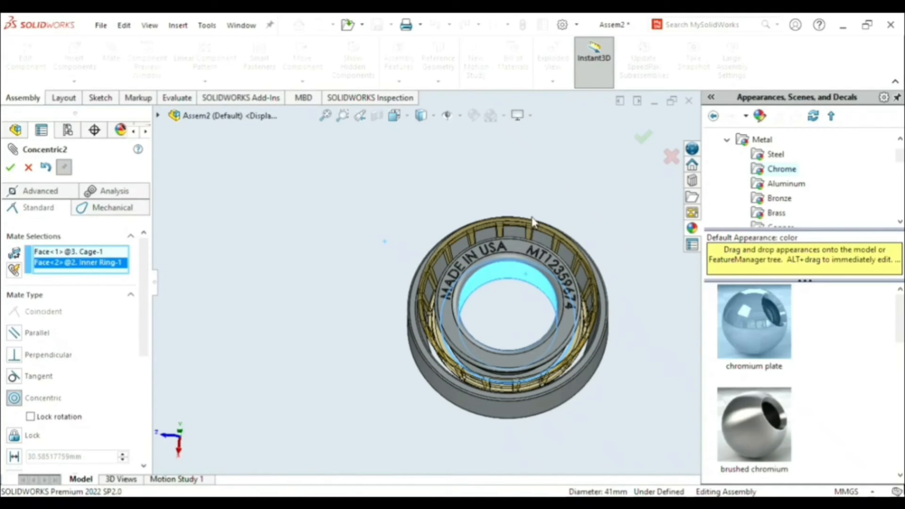
middle_click_drag(493, 322, 468, 371)
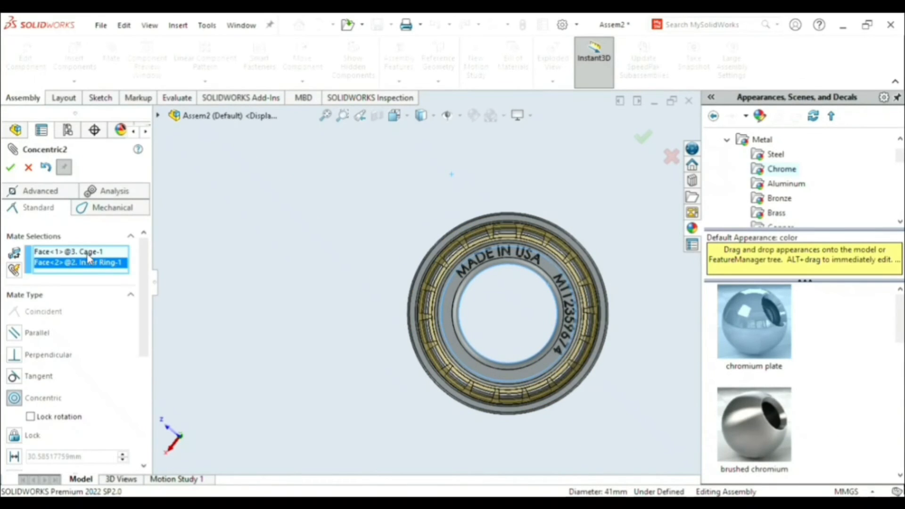
left_click(11, 168)
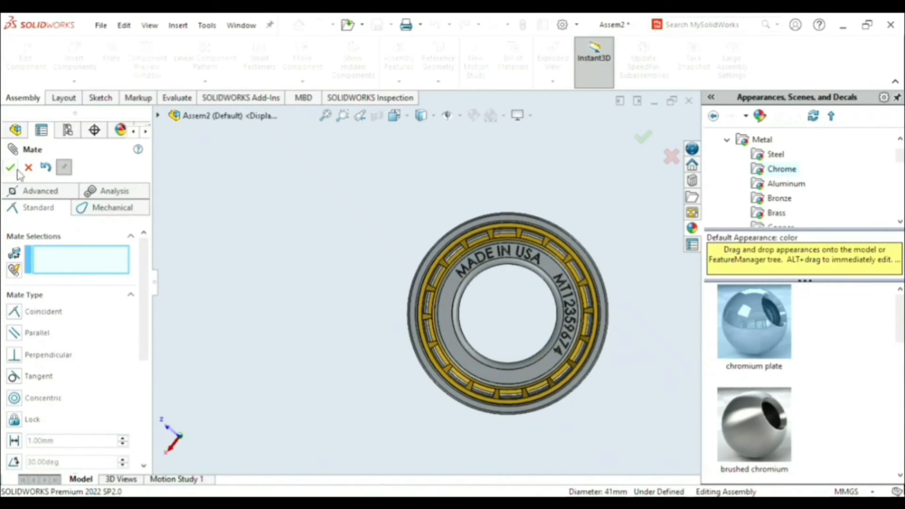
- Add a 2.15 mm distance mate, dimension flipped, between the cage's end face and the outer ring's end face
scroll(501, 244, "down", 5)
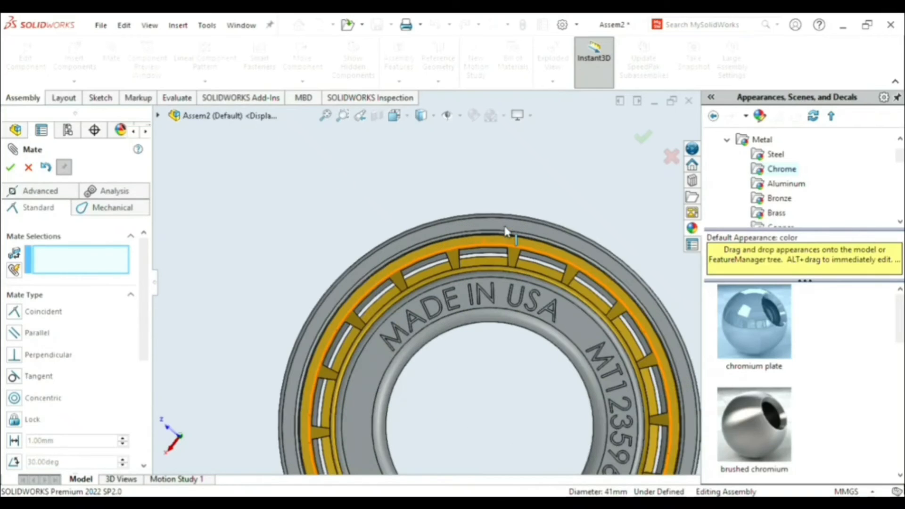
left_click(501, 245)
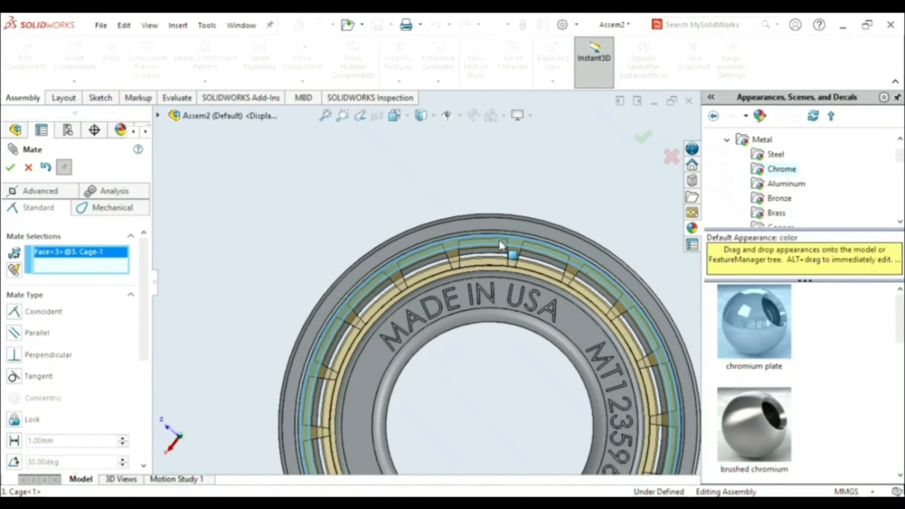
left_click(505, 228)
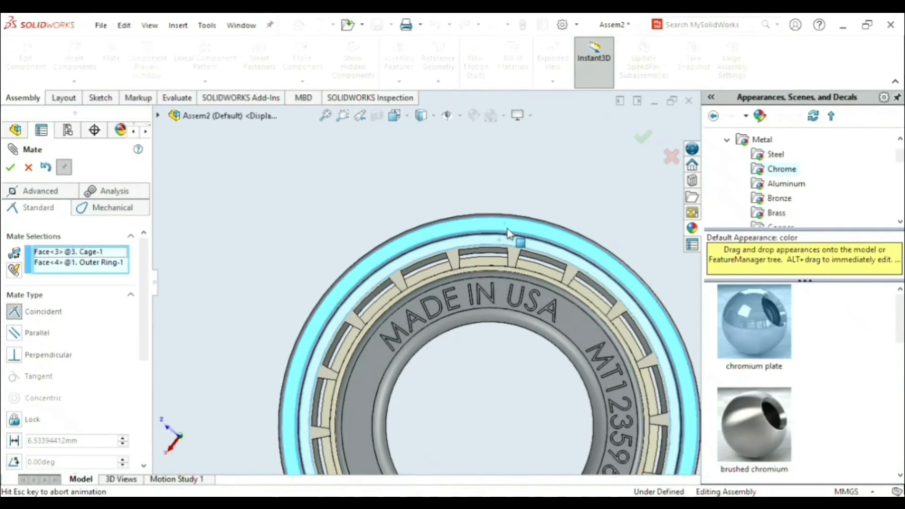
left_click(85, 263)
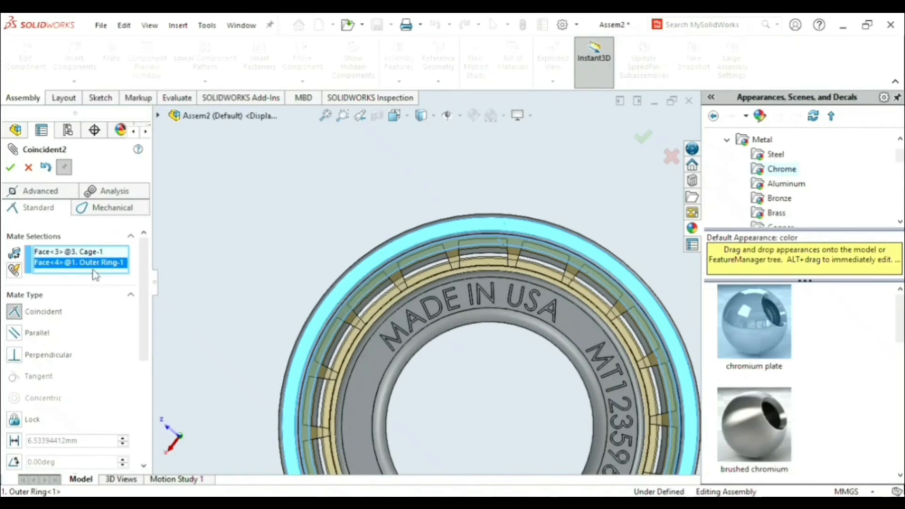
left_click(556, 202)
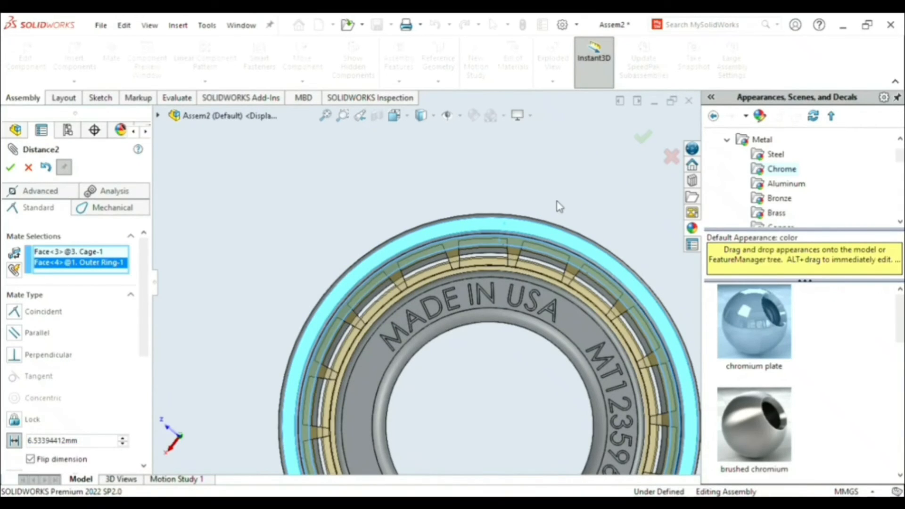
type("2.15")
left_click(647, 138)
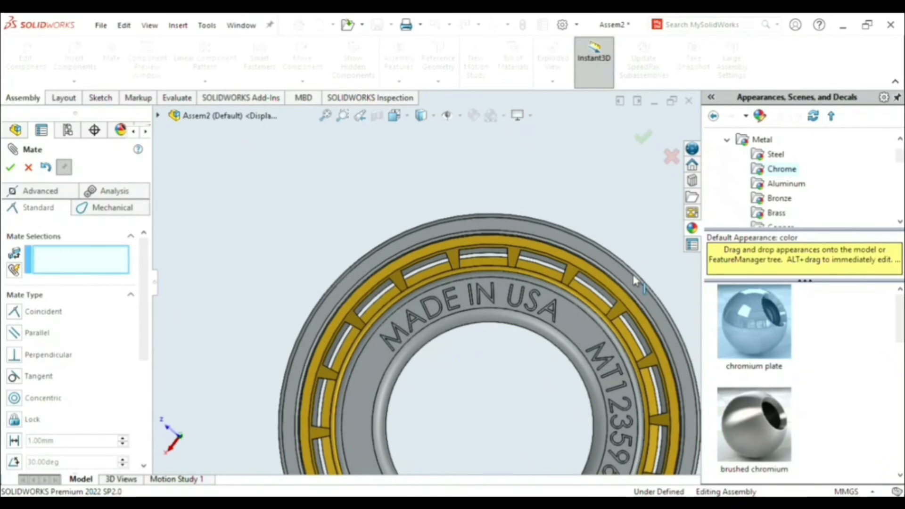
- Spin the inner ring to check its rotation with the cage in place, and leave the Mate command
scroll(499, 419, "up", 3)
middle_click_drag(480, 375, 450, 381)
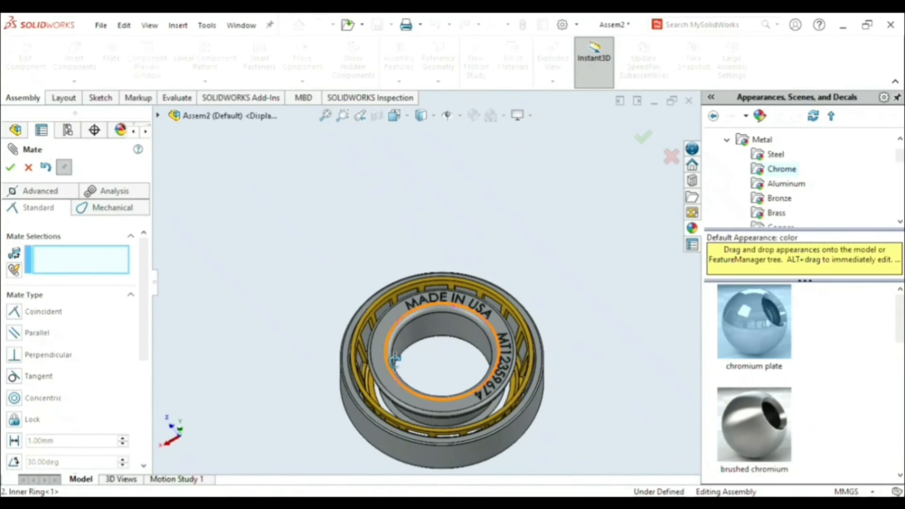
left_click_drag(409, 309, 398, 349)
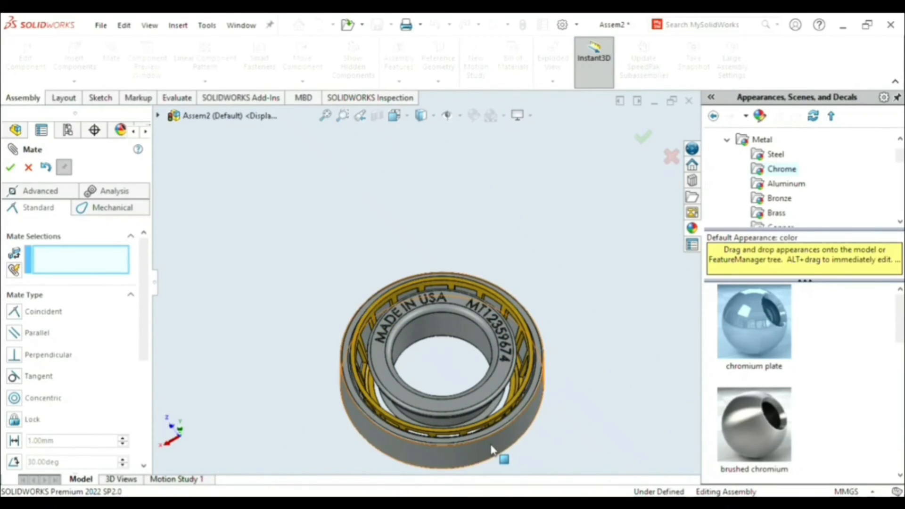
scroll(553, 414, "up", 1)
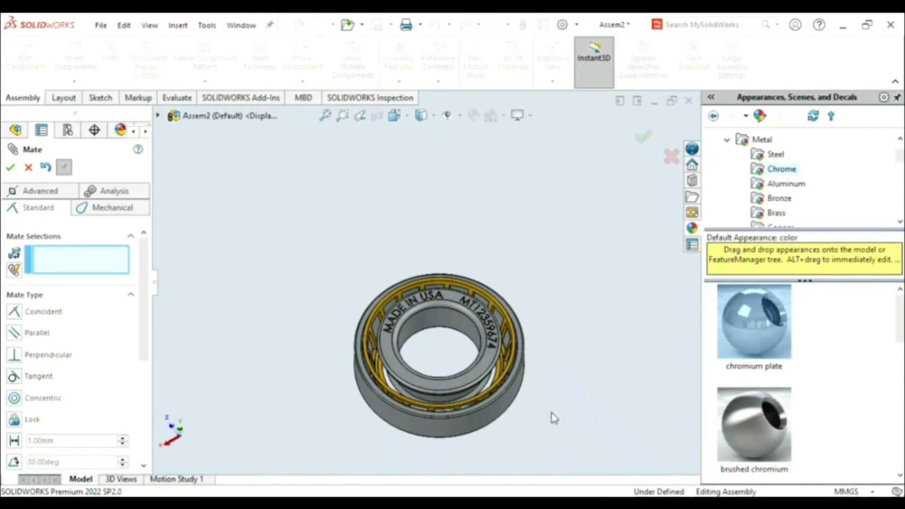
mouse_move(517, 417)
middle_mouse_down()
mouse_move(515, 379)
mouse_move(519, 423)
middle_mouse_up()
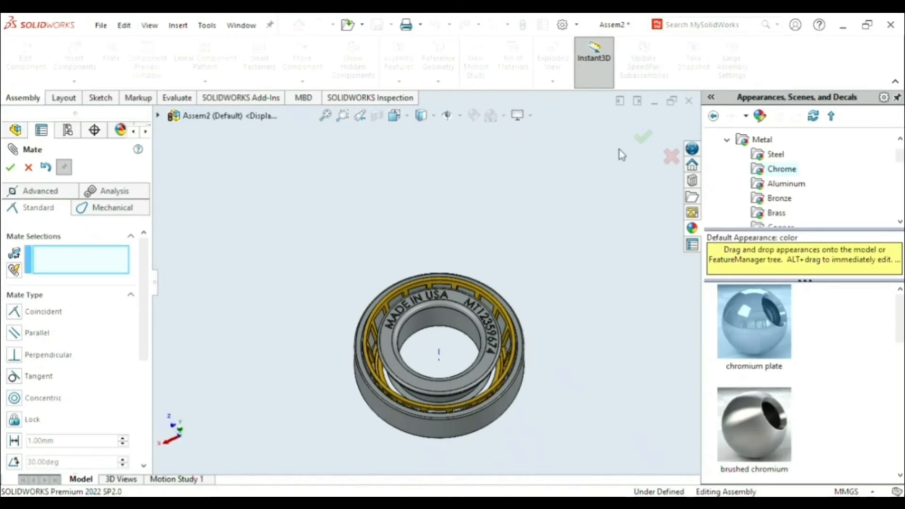
left_click(643, 137)
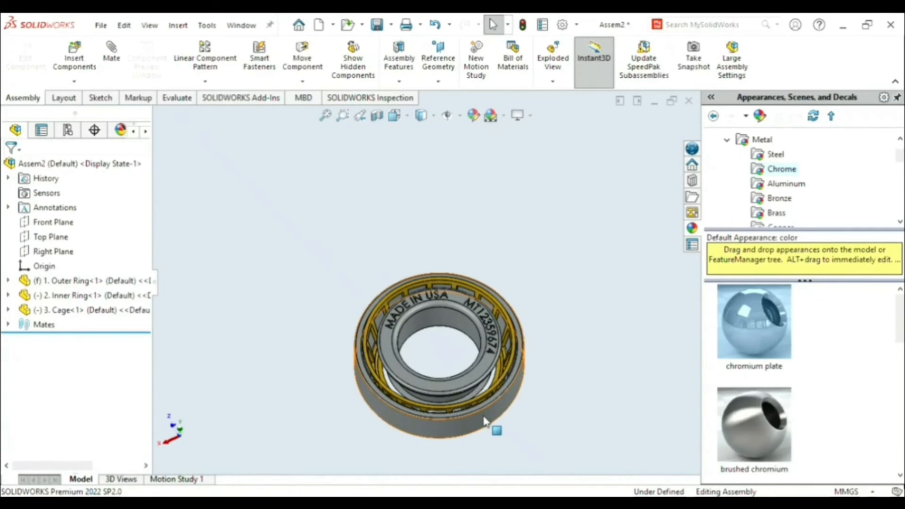
- Hide the outer ring so that only the cage and inner ring are displayed
left_click(485, 421)
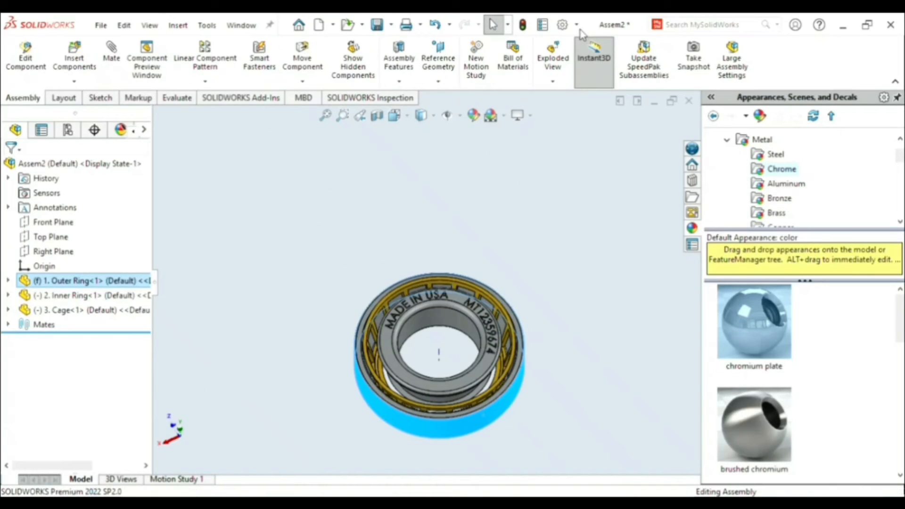
key("Tab")
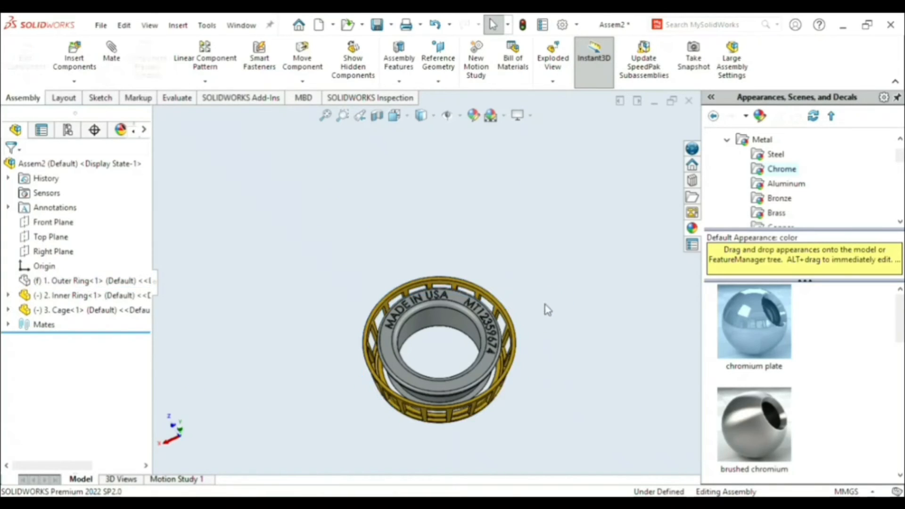
mouse_move(556, 340)
middle_mouse_down()
mouse_move(538, 285)
mouse_move(556, 359)
mouse_move(550, 347)
middle_mouse_up()
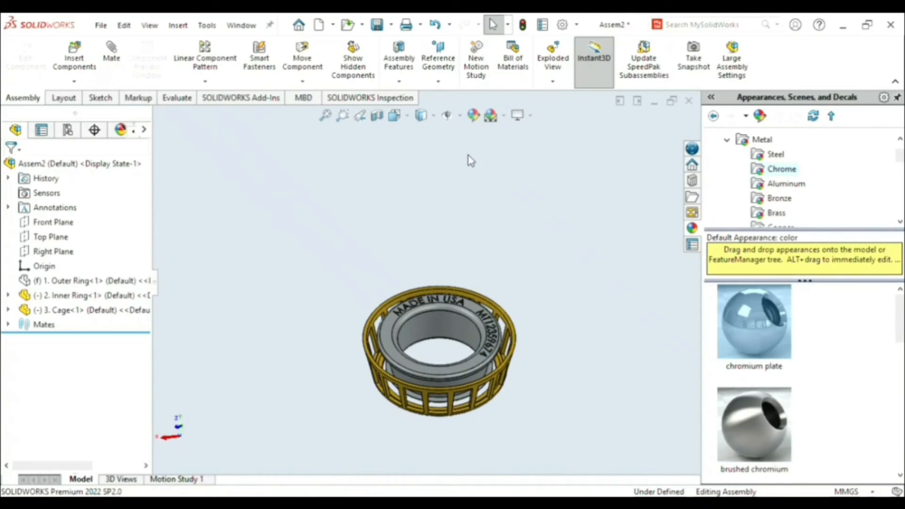
middle_click_drag(550, 323, 525, 391)
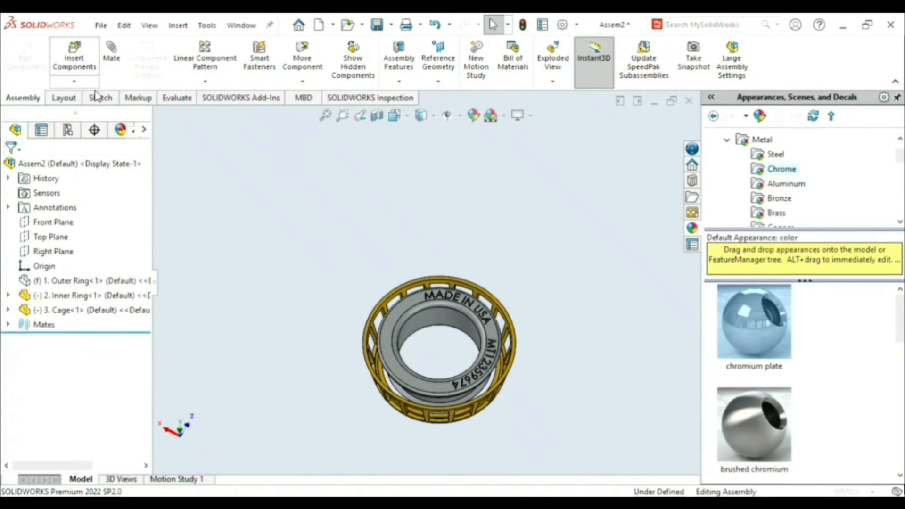
- Insert the Roller part into the assembly beside the cage
left_click(46, 357)
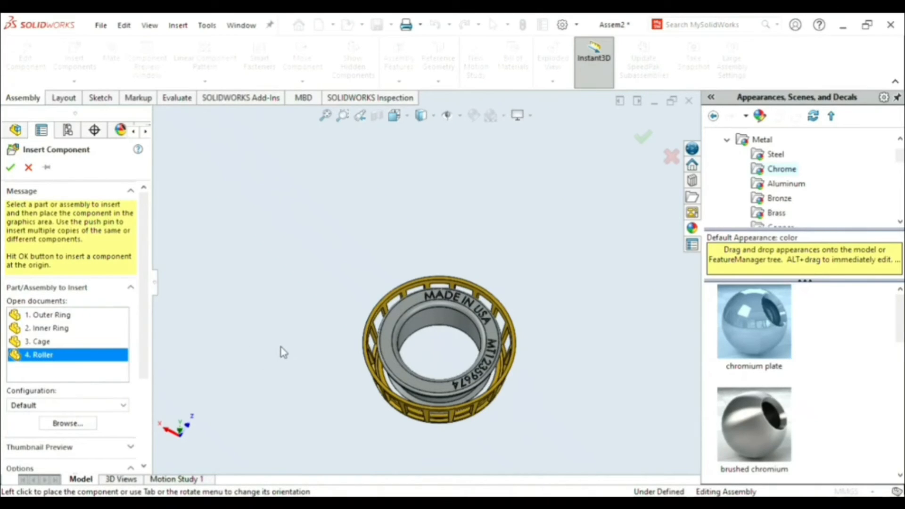
left_click(99, 354)
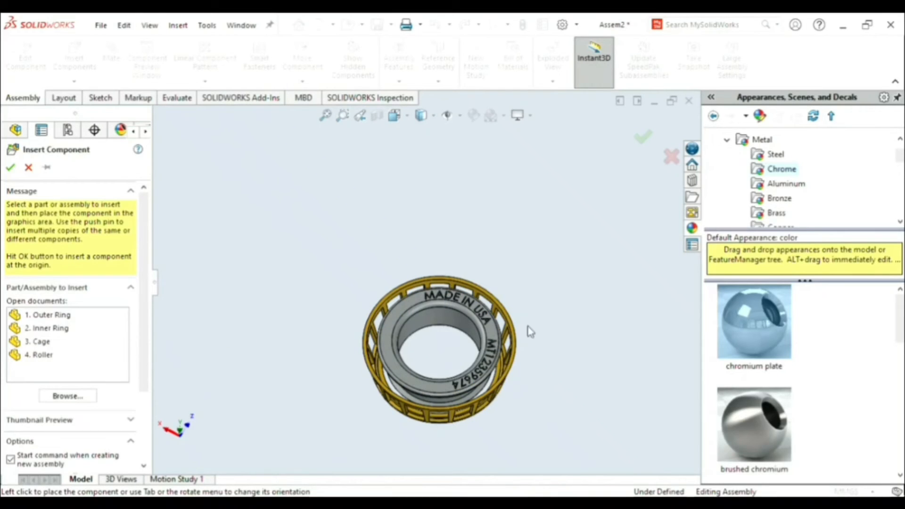
left_click(29, 363)
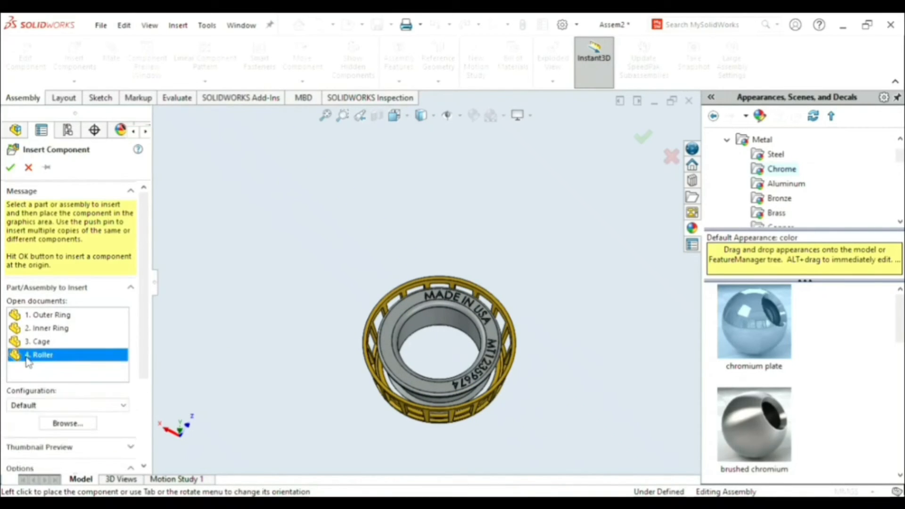
left_click(31, 361)
left_click(47, 360)
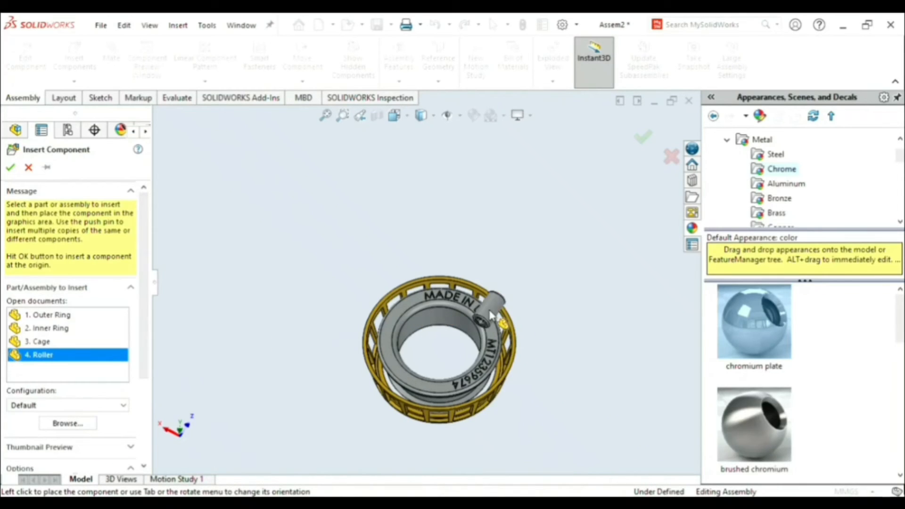
left_click(533, 342)
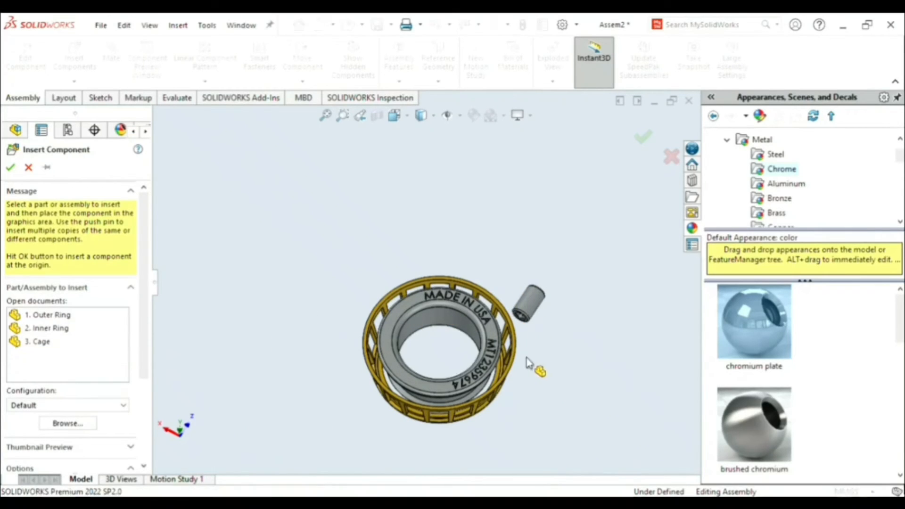
- Shift the roller down beside the cage and turn it roughly upright with Rotate Component in Free Drag mode
middle_click_drag(528, 357, 560, 374)
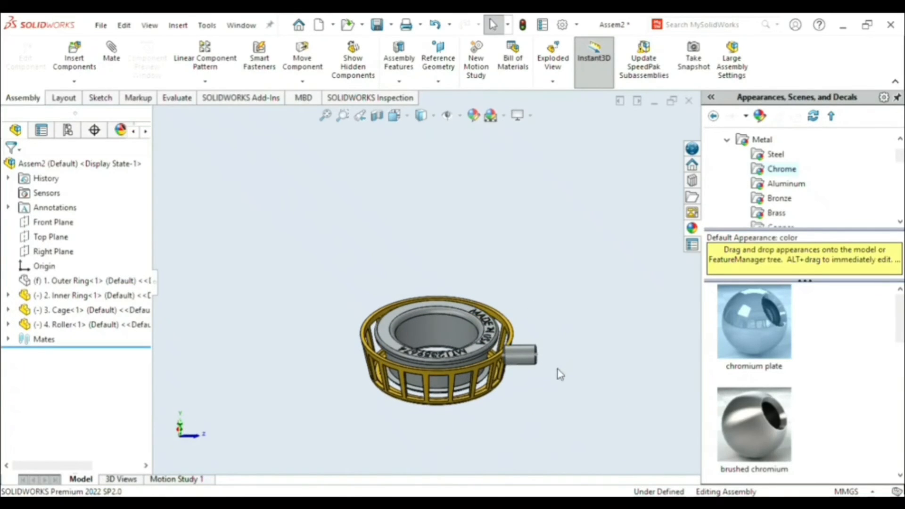
left_click_drag(522, 352, 521, 375)
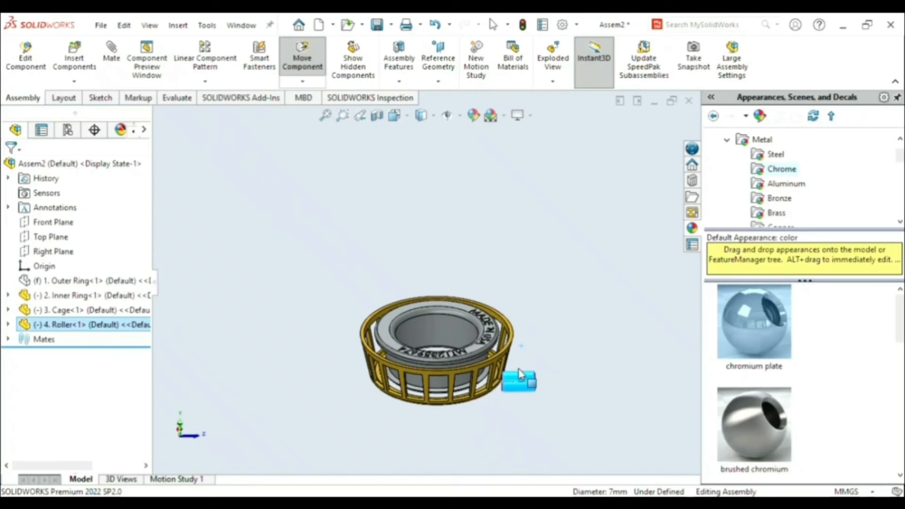
left_click(302, 82)
left_click(320, 109)
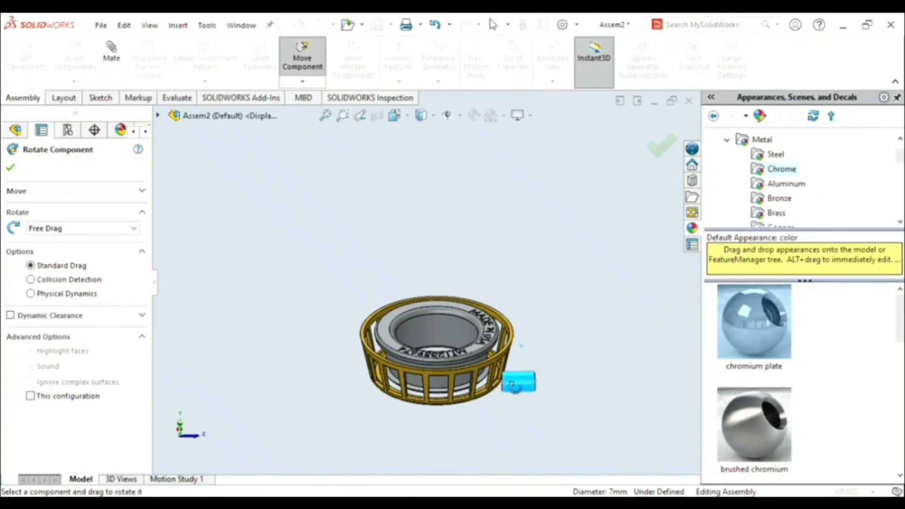
left_click_drag(529, 382, 633, 247)
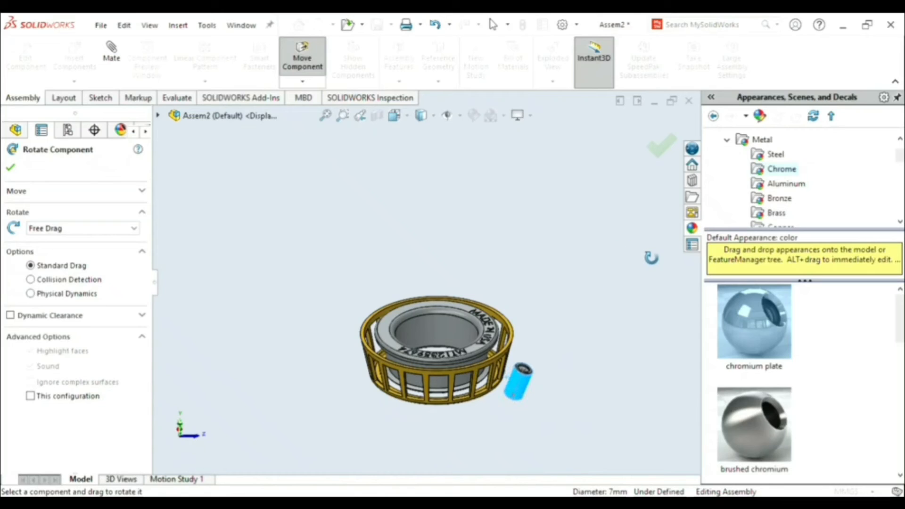
scroll(565, 415, "down", 3)
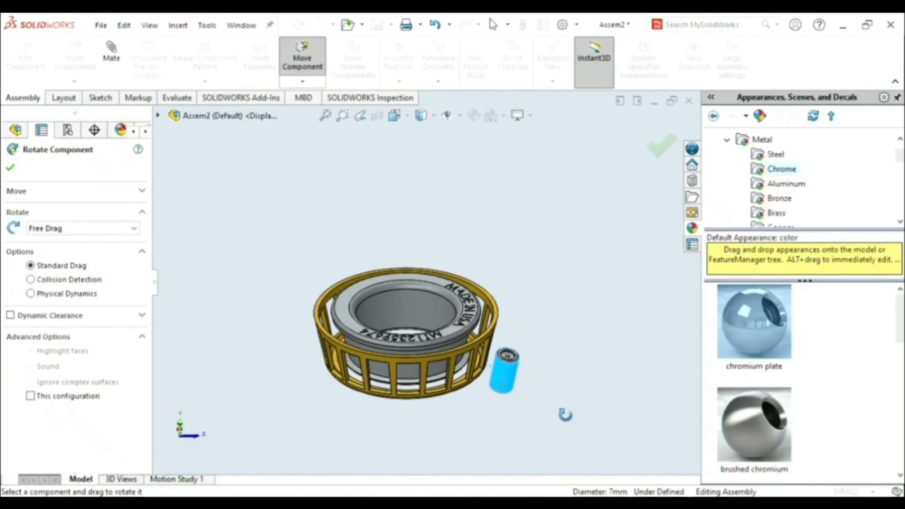
- Fine-tune the roller's rotation so it stands upright in front of the cage pockets, and finish Rotate Component
middle_click_drag(544, 356, 477, 377)
scroll(406, 404, "down", 2)
scroll(406, 403, "down", 1)
middle_click_drag(401, 401, 410, 382)
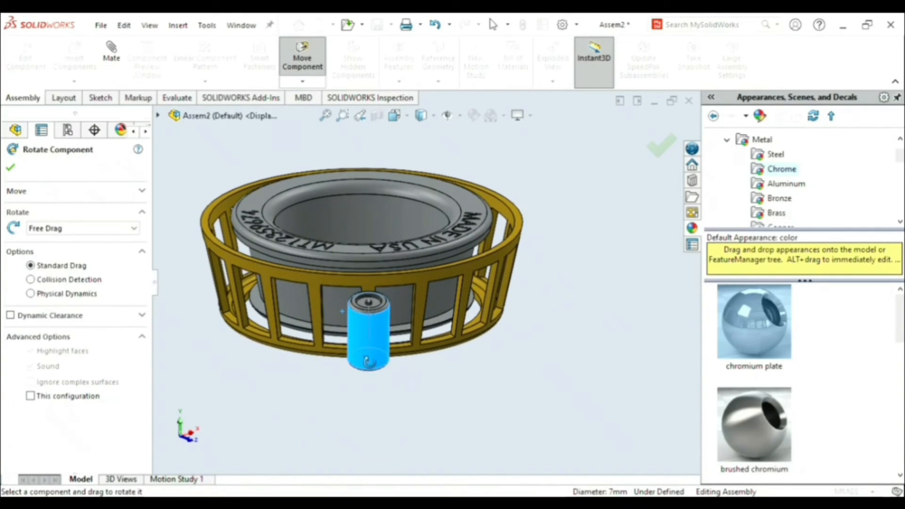
left_click_drag(379, 352, 378, 344)
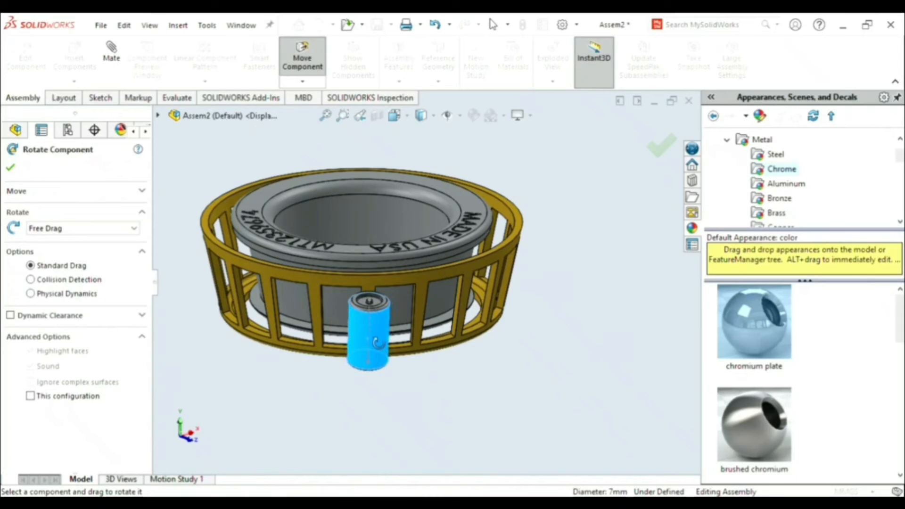
scroll(421, 334, "down", 2)
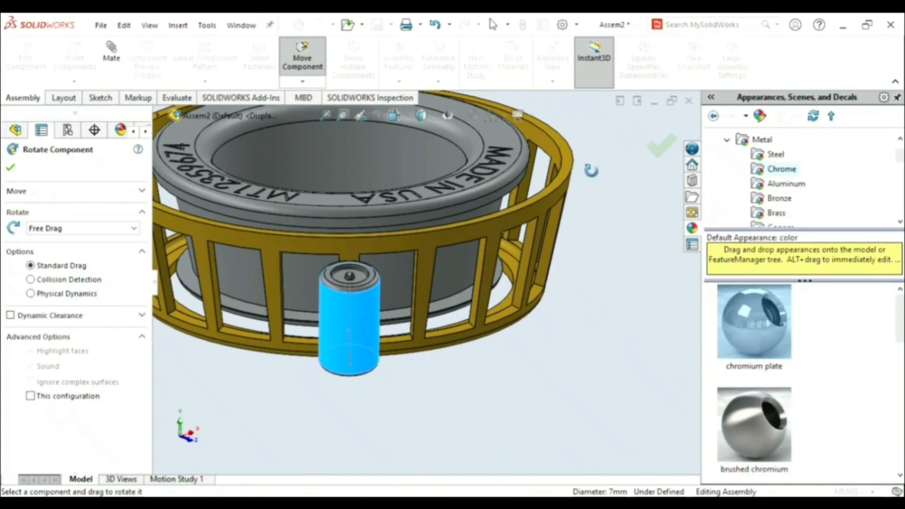
left_click(661, 147)
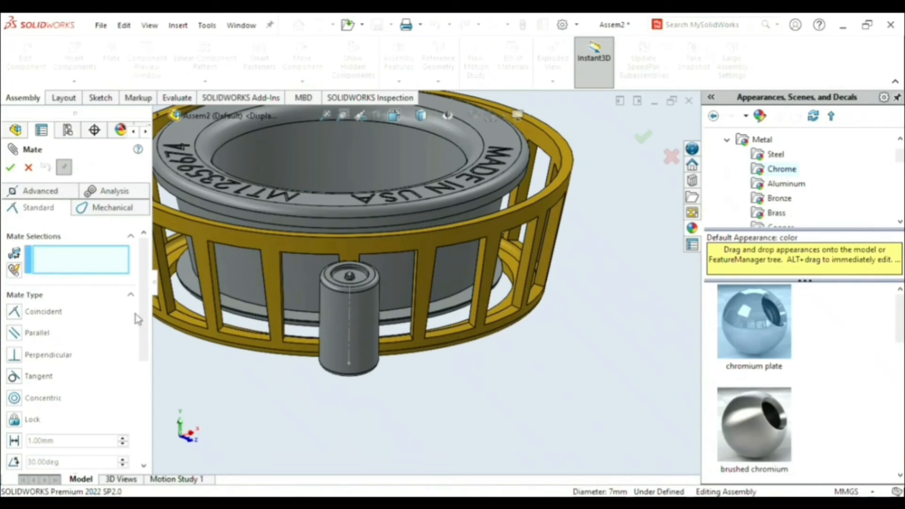
- Start a Width mate and pick the lower and upper inner faces of one cage pocket as the width selections
left_click(41, 190)
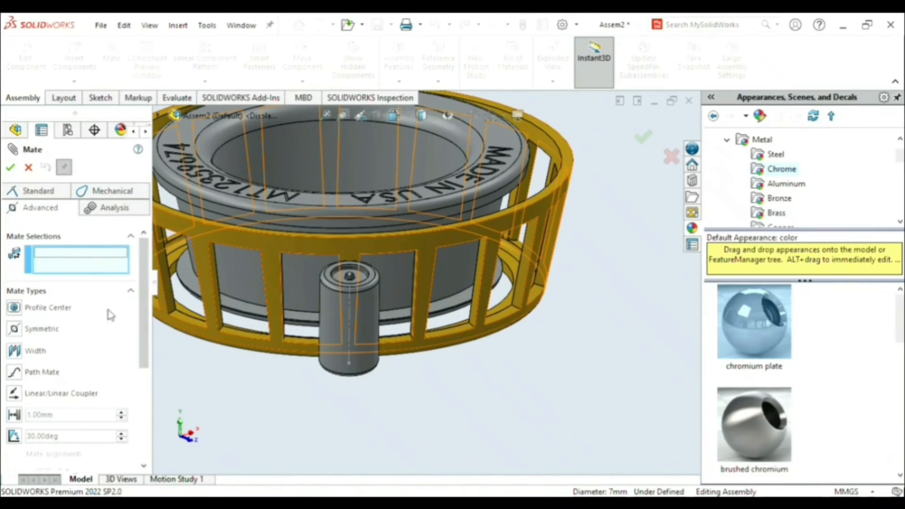
left_click(20, 351)
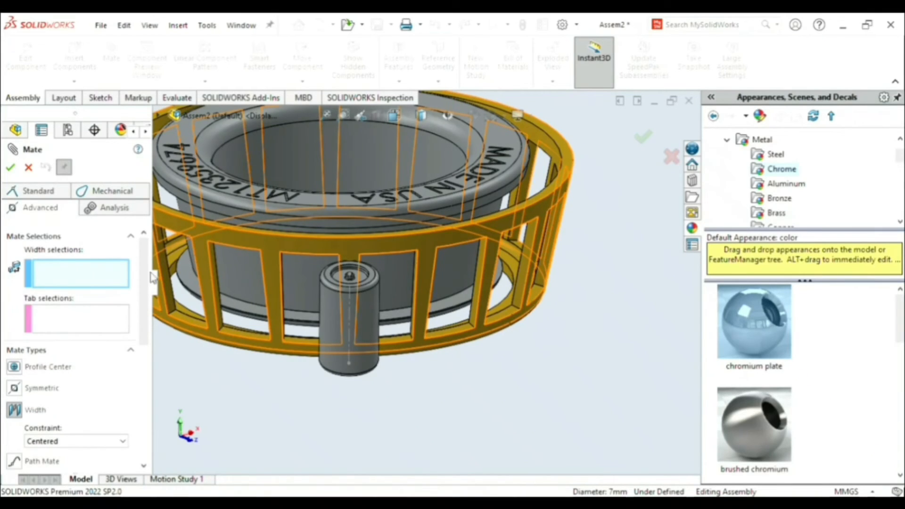
scroll(400, 336, "down", 3)
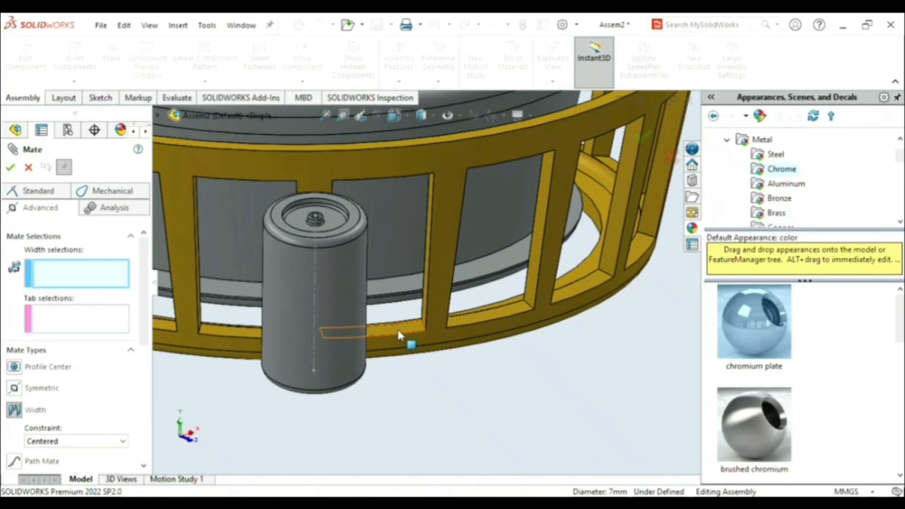
left_click(398, 333)
scroll(483, 410, "up", 5)
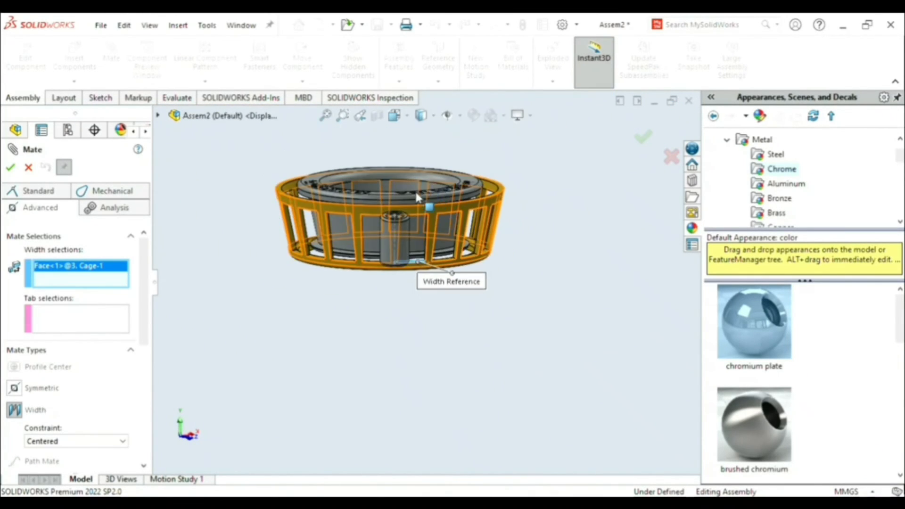
scroll(408, 224, "down", 3)
middle_click_drag(433, 230, 436, 174)
middle_click_drag(552, 424, 553, 354)
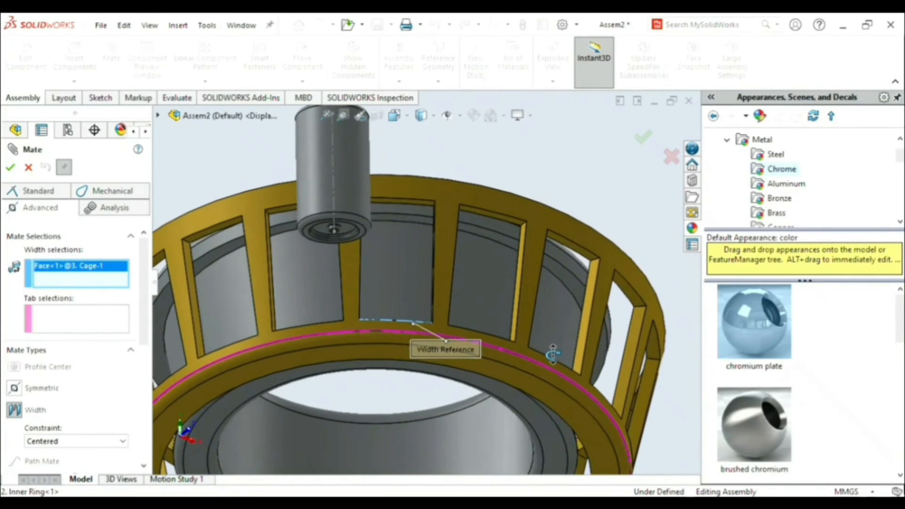
left_click(412, 203)
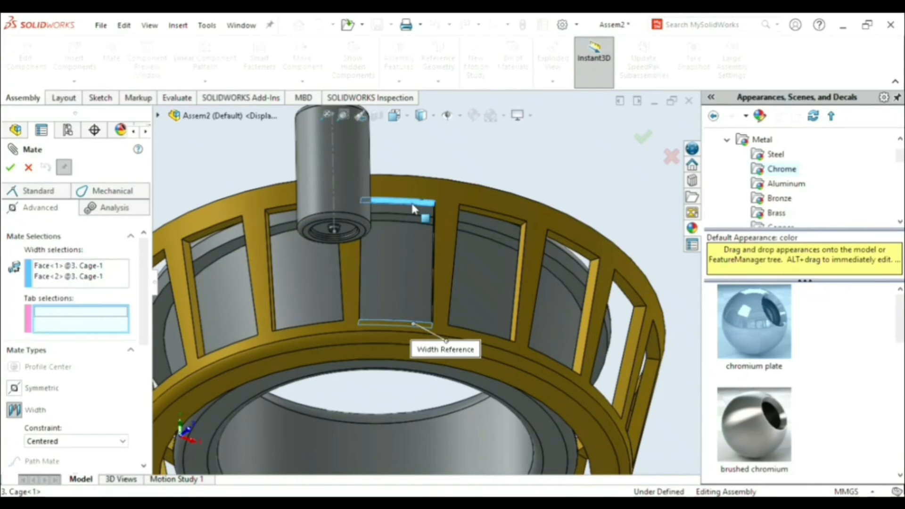
- Use the roller's two flat end faces as the tab selections and apply the Width mate with the Centered constraint
left_click(361, 230)
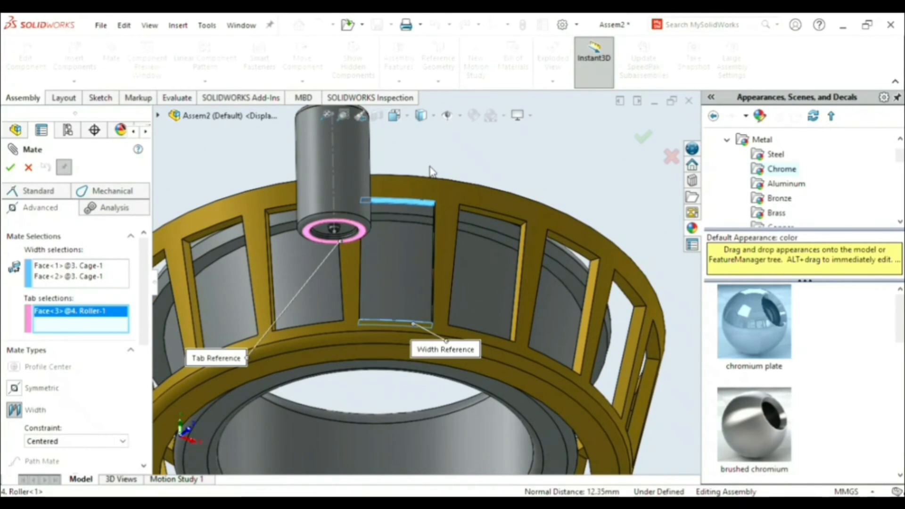
middle_click_drag(450, 198, 371, 230)
left_click(366, 336)
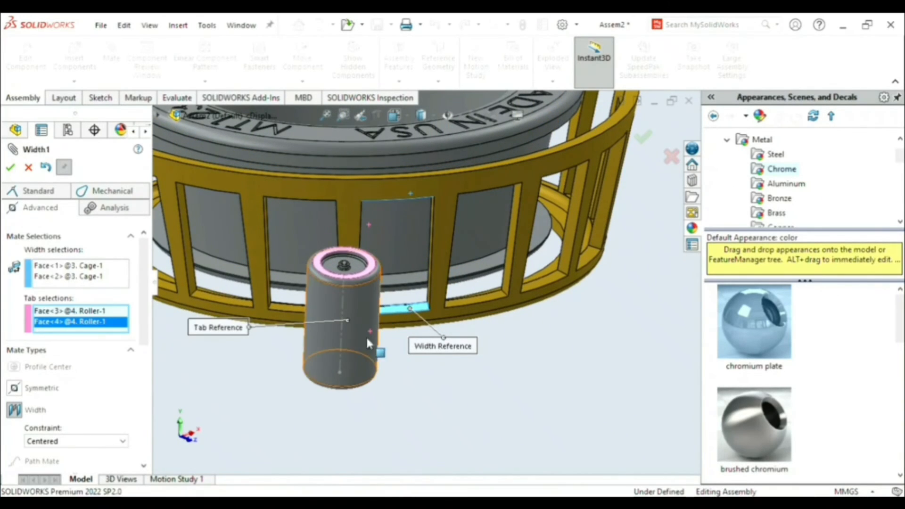
left_click_drag(372, 330, 414, 287)
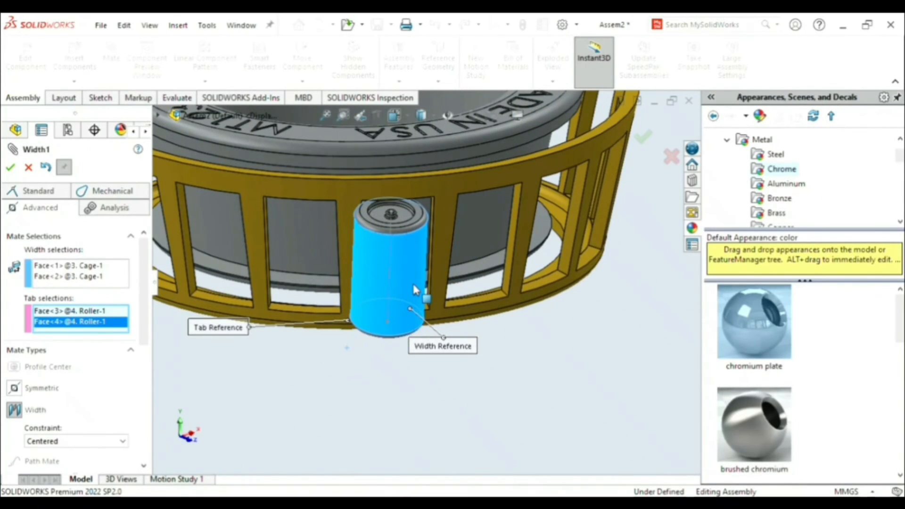
scroll(444, 240, "down", 4)
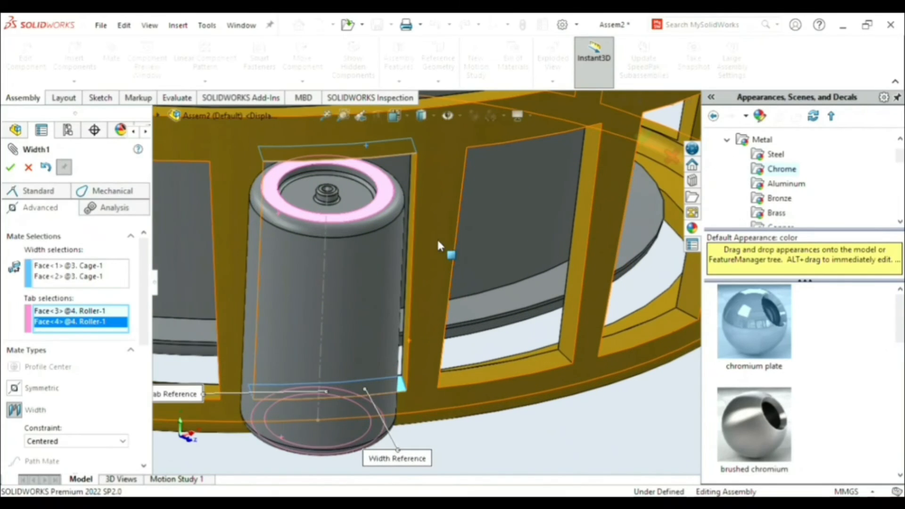
left_click(10, 169)
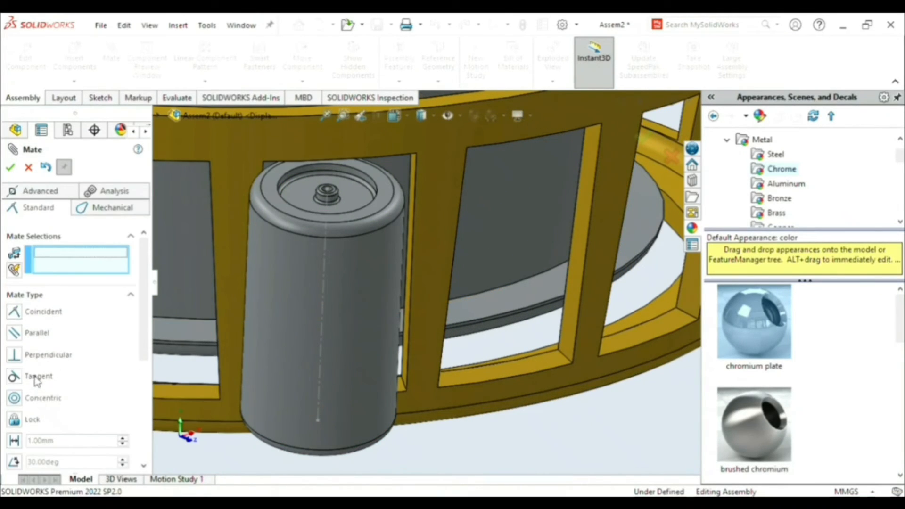
- Add a Tangent mate between the cage pocket's side face and the roller's cylindrical face, and finish mating
left_click(36, 377)
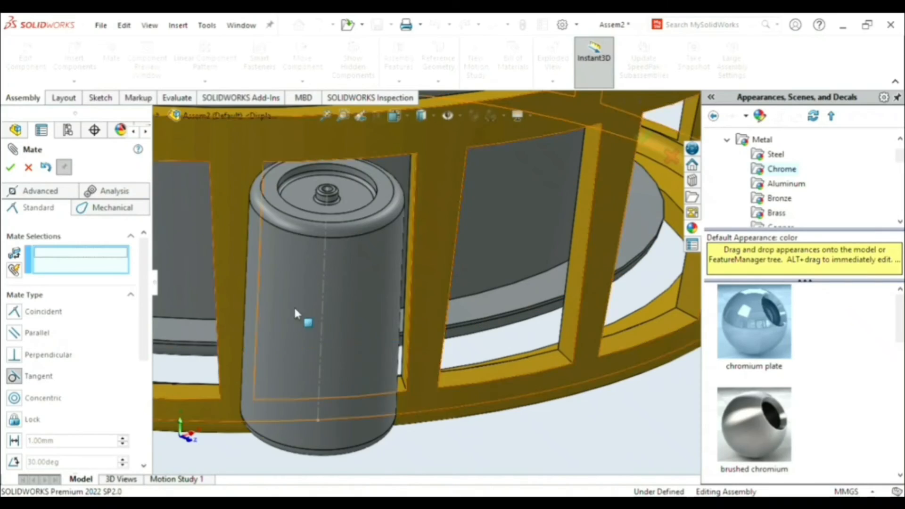
left_click(413, 189)
left_click(374, 283)
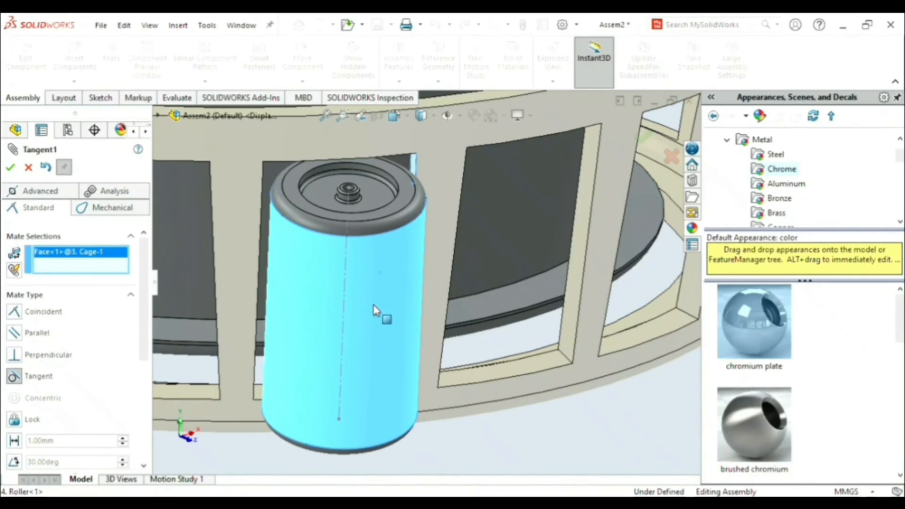
left_click(375, 310)
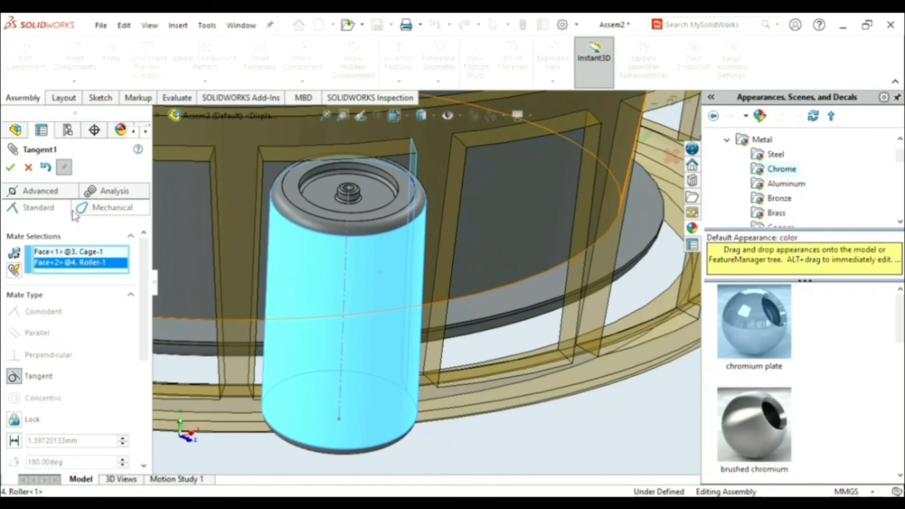
left_click_drag(374, 364, 368, 333)
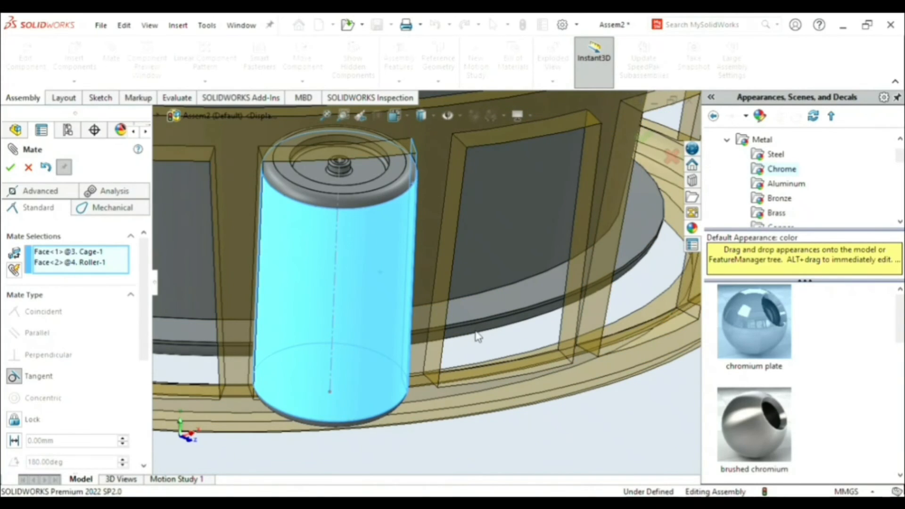
key("Return")
scroll(423, 358, "up", 6)
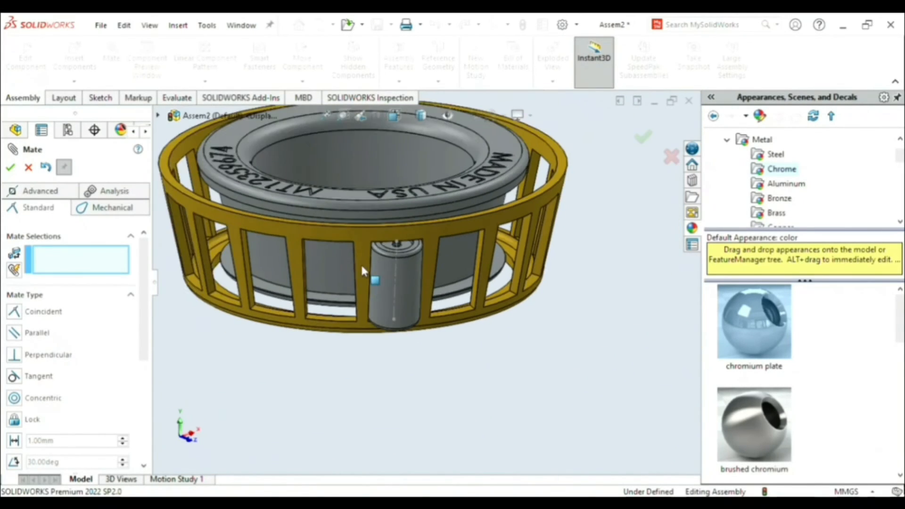
scroll(370, 267, "up", 2)
scroll(395, 234, "down", 4)
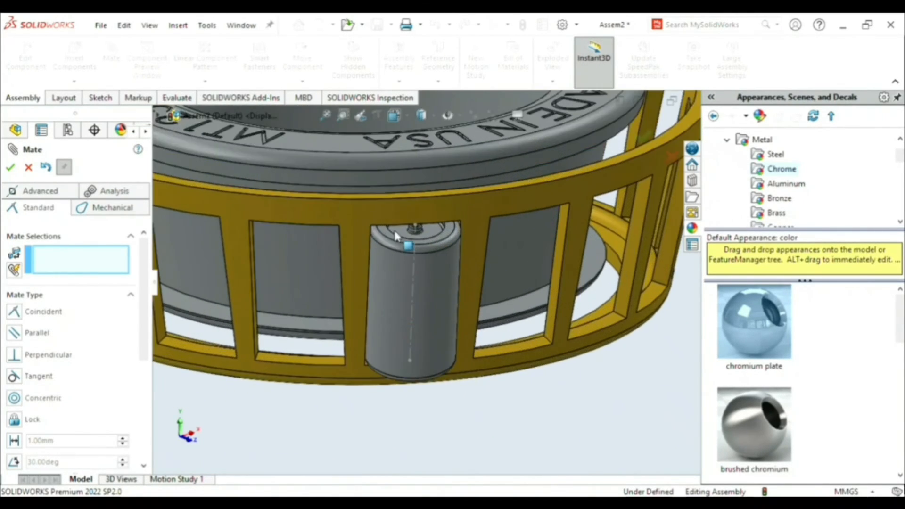
scroll(390, 210, "up", 6)
scroll(392, 171, "down", 1)
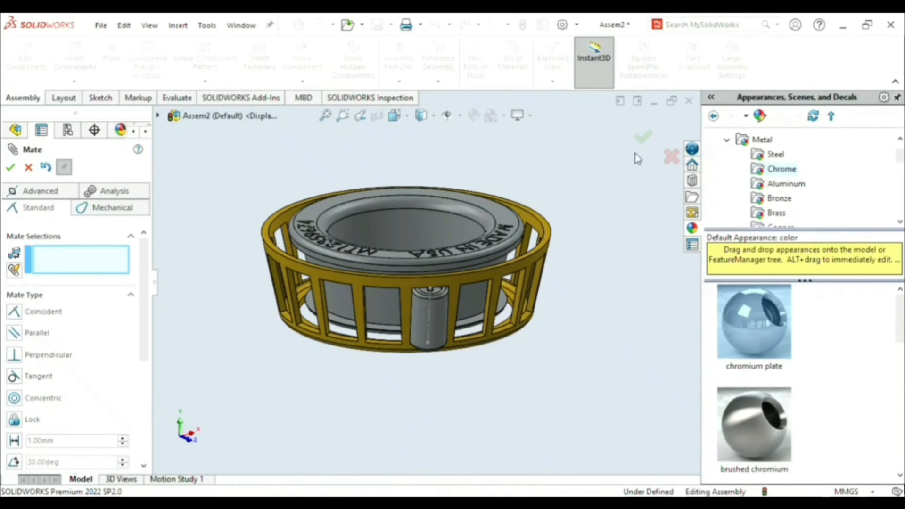
left_click(643, 137)
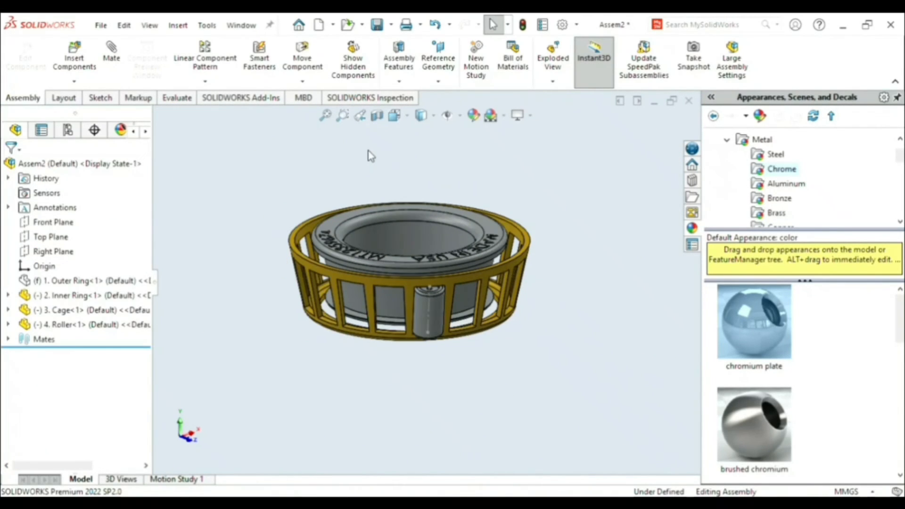
- Start a Distance mate with the cage's tapered outer face as the first reference, working in the Right view
left_click(466, 158)
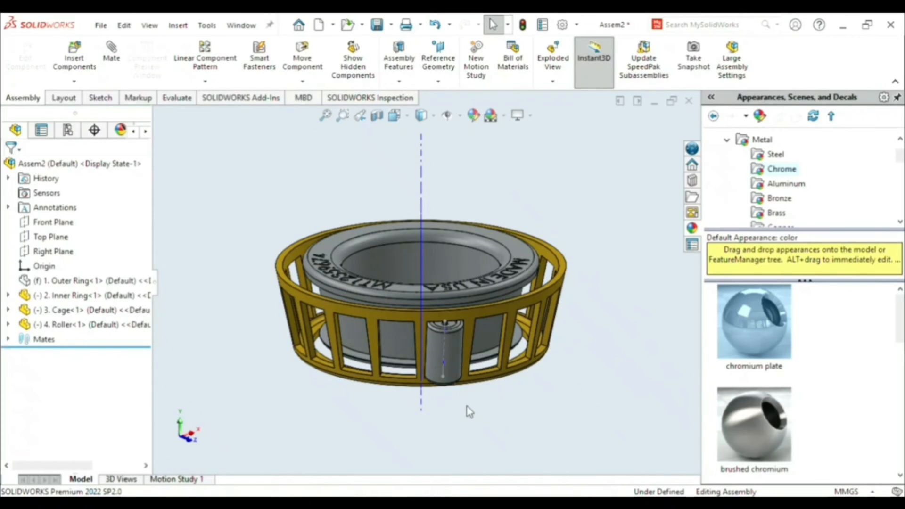
scroll(472, 388, "up", 1)
middle_click_drag(491, 388, 502, 379)
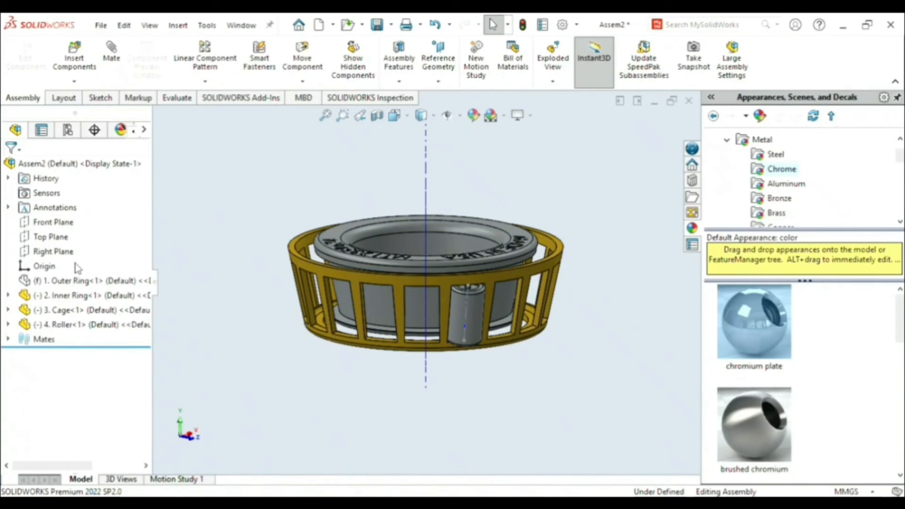
key("space")
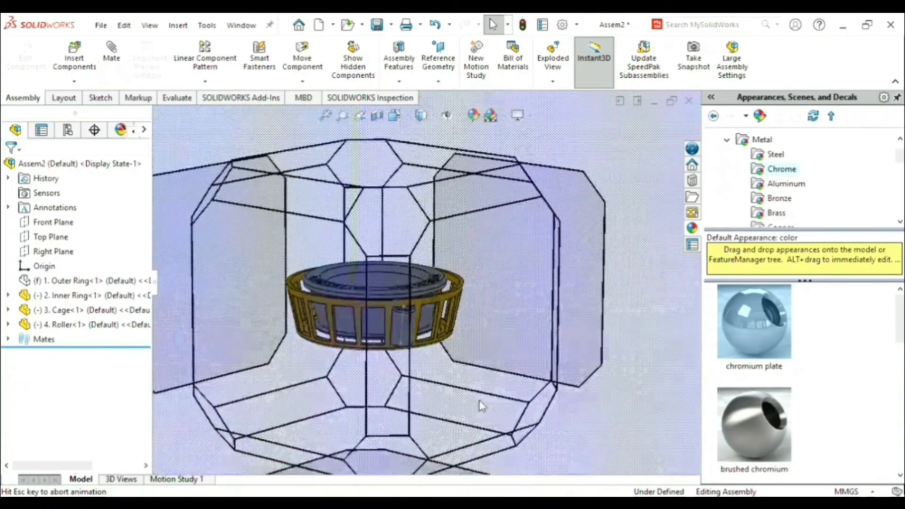
left_click(553, 372)
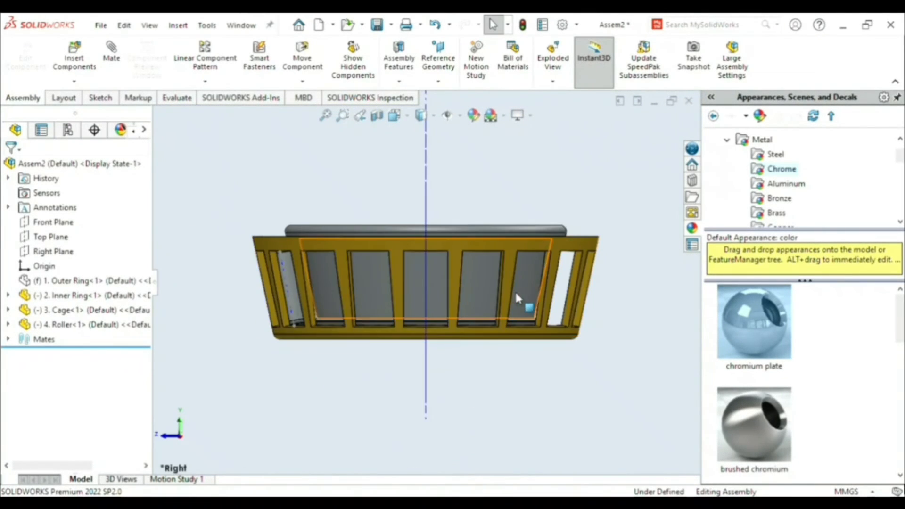
scroll(524, 293, "down", 2)
scroll(524, 292, "up", 2)
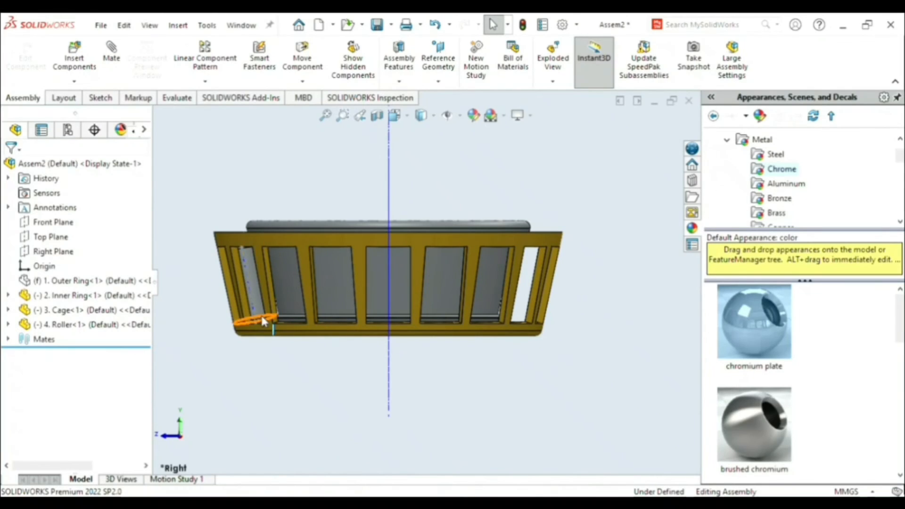
left_click(285, 239)
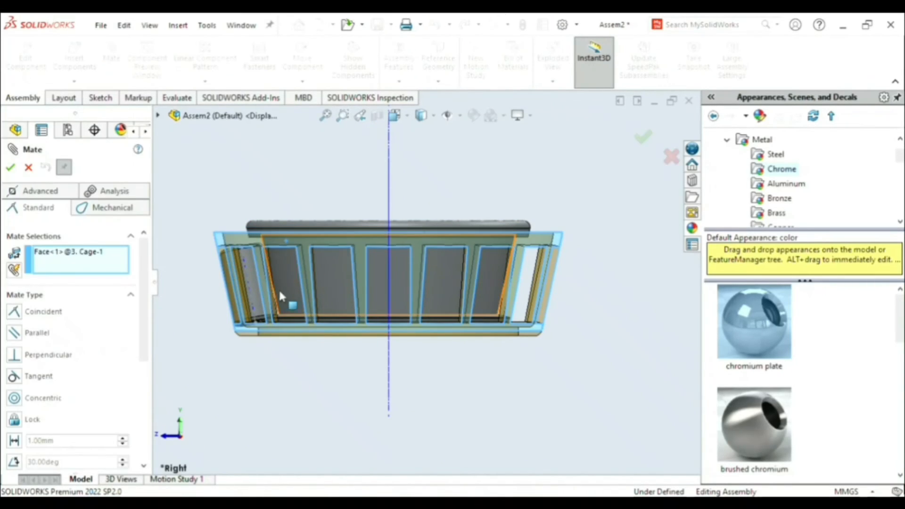
scroll(283, 293, "down", 3)
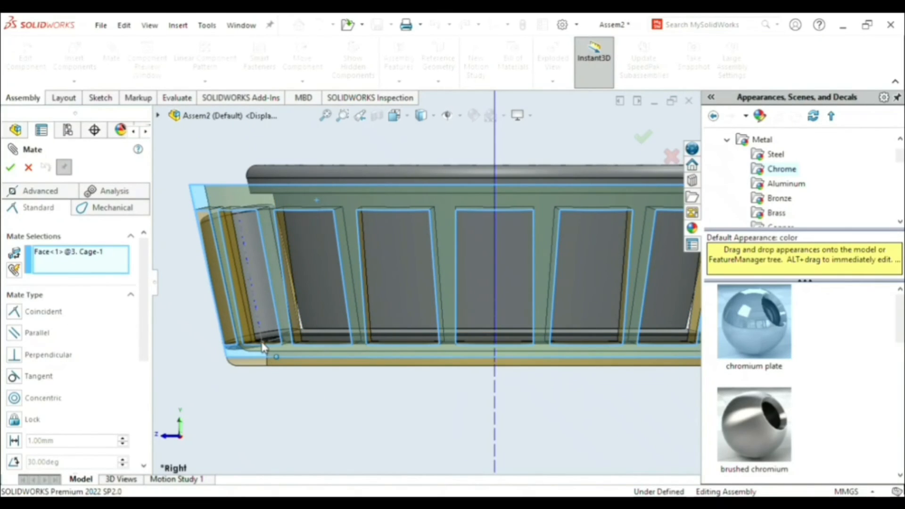
left_click(15, 442)
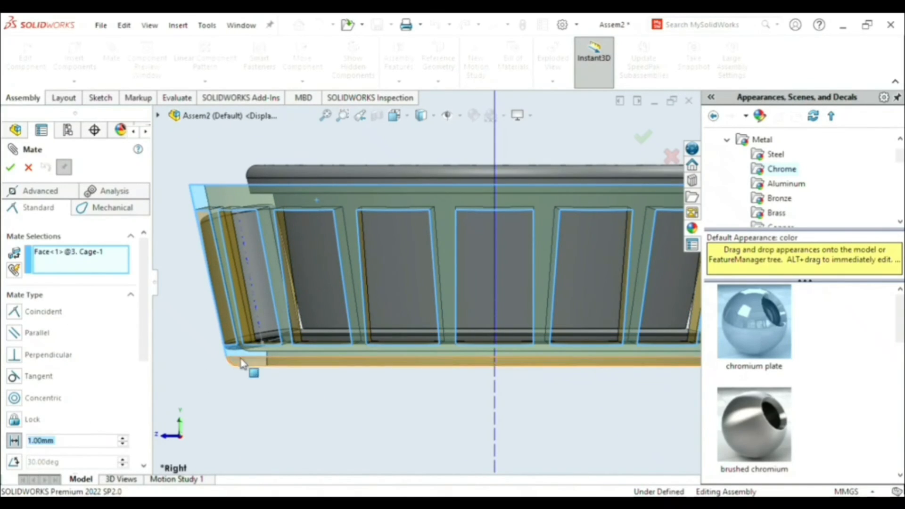
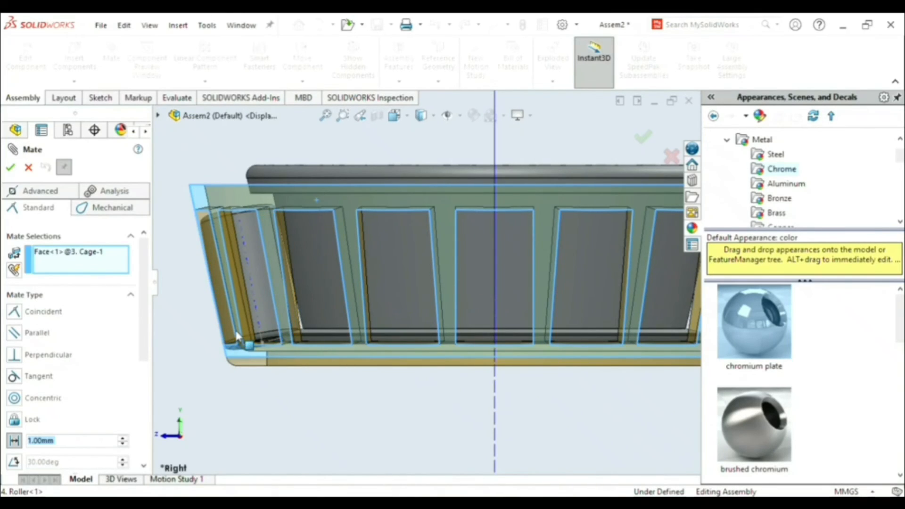
- Replace the distance mate's cage face reference with the lower endpoint of the roller's centerline and the inner ring's central axis
left_click(97, 254)
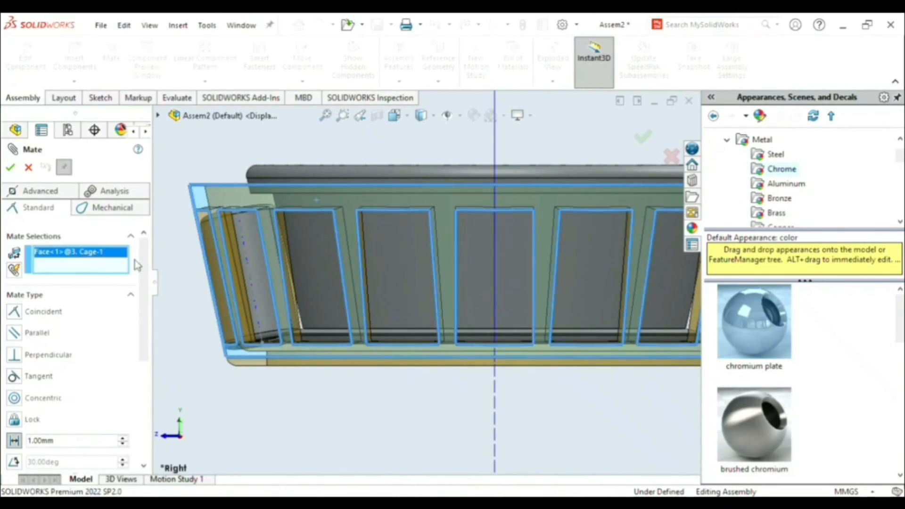
key("Delete")
scroll(282, 342, "down", 3)
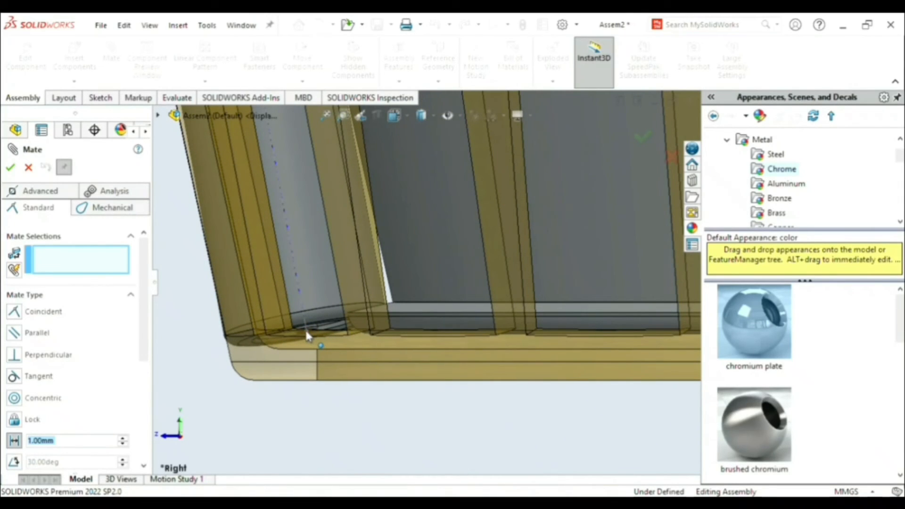
left_click(307, 336)
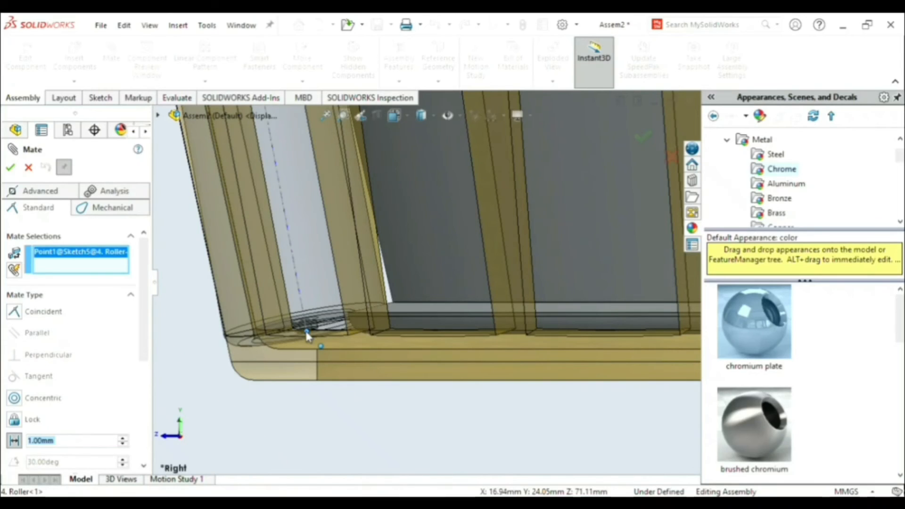
scroll(430, 363, "up", 5)
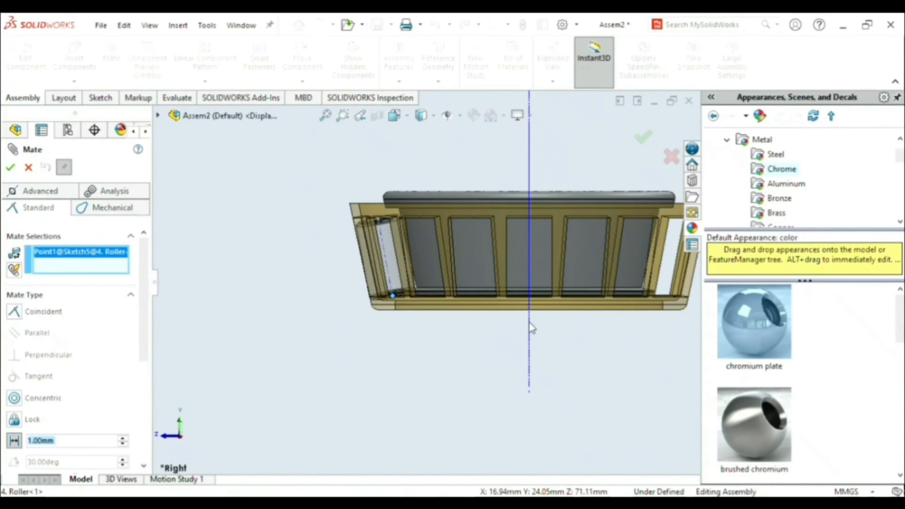
left_click(529, 259)
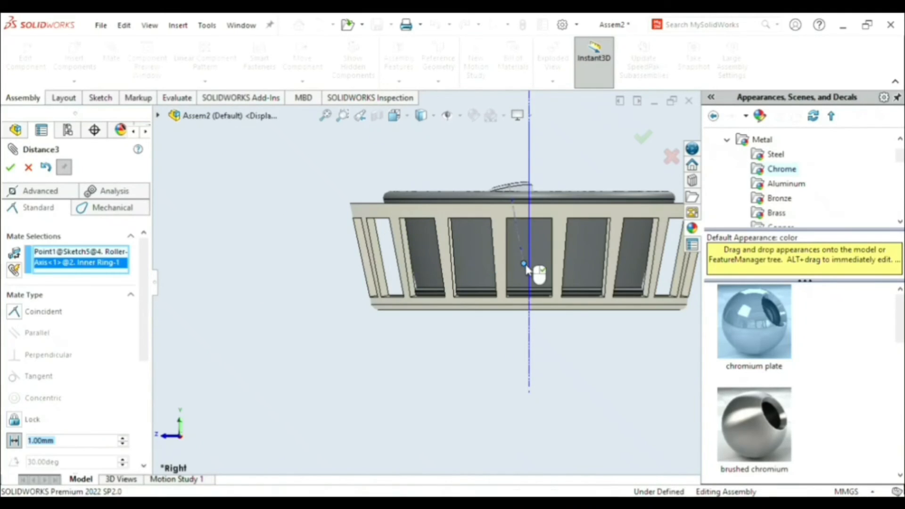
- Set the distance between the roller's centerline endpoint and the inner ring's axis to 22 mm, apply it and finish mating
scroll(527, 265, "up", 2)
scroll(435, 270, "down", 3)
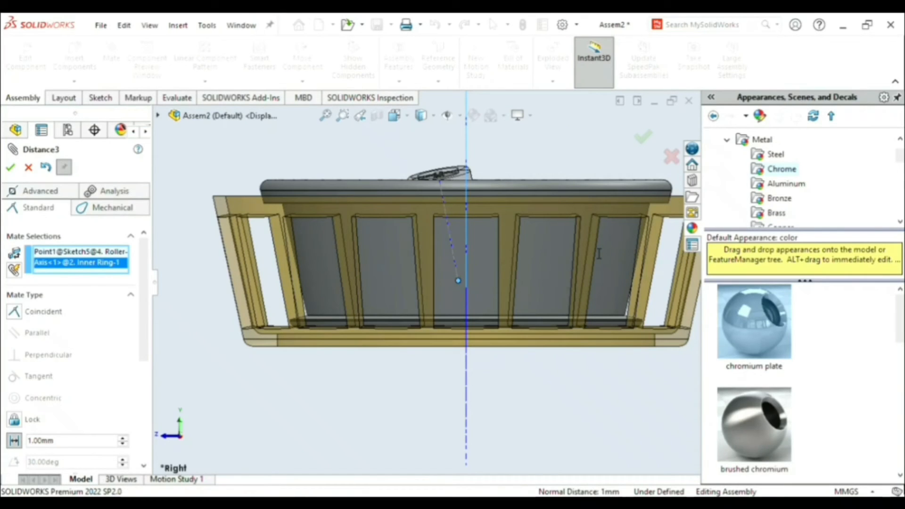
type("22")
key("Return")
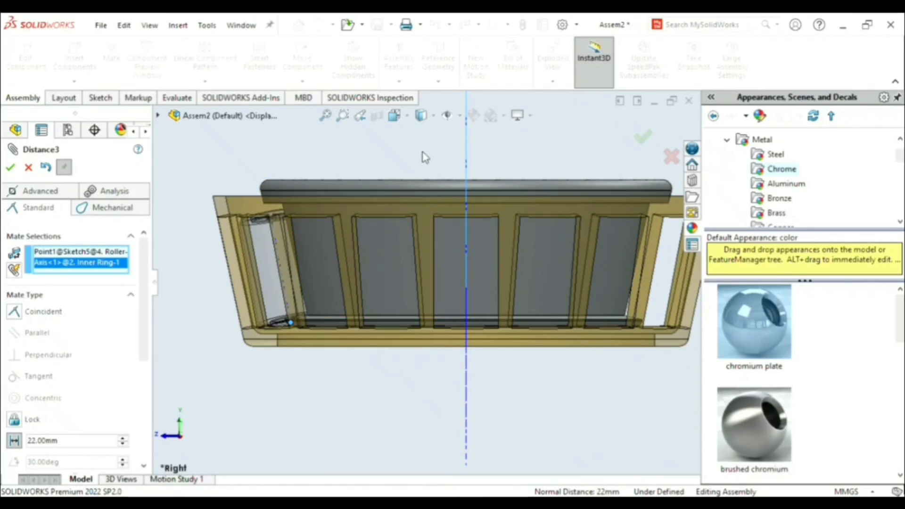
middle_click_drag(422, 156, 396, 338)
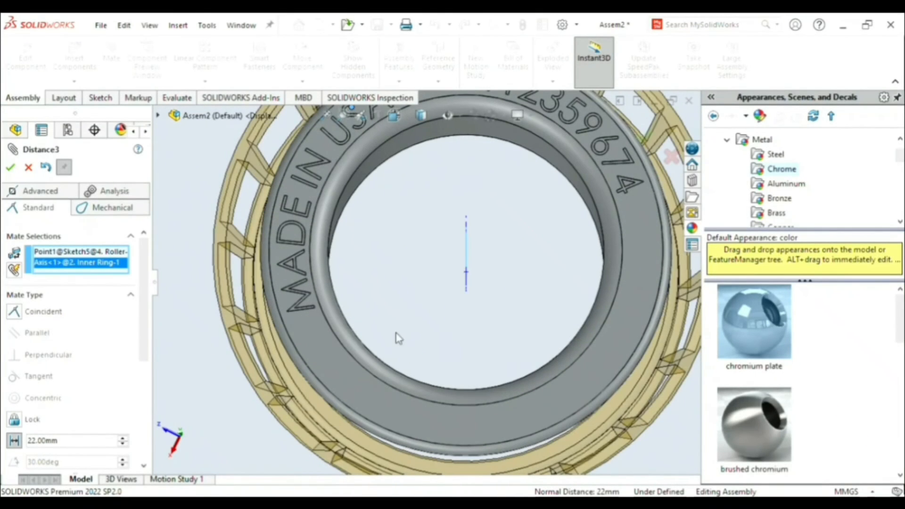
left_click(641, 142)
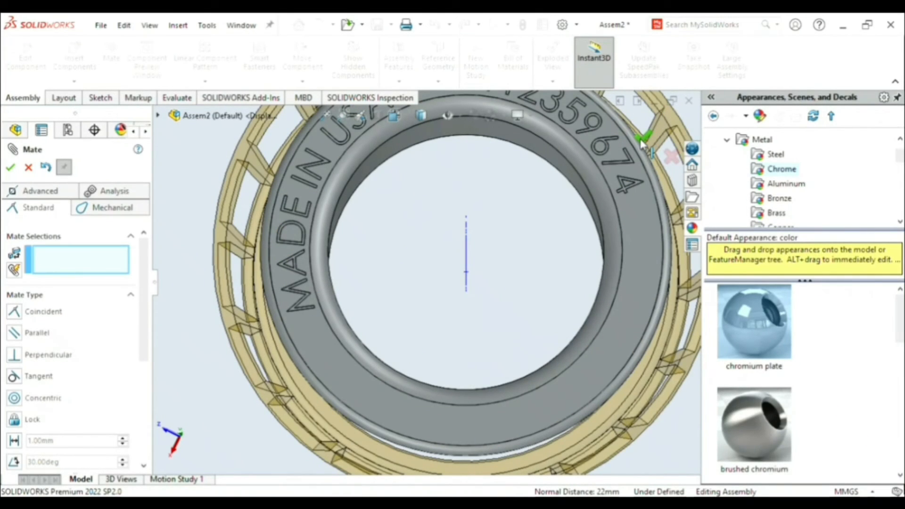
scroll(515, 216, "up", 3)
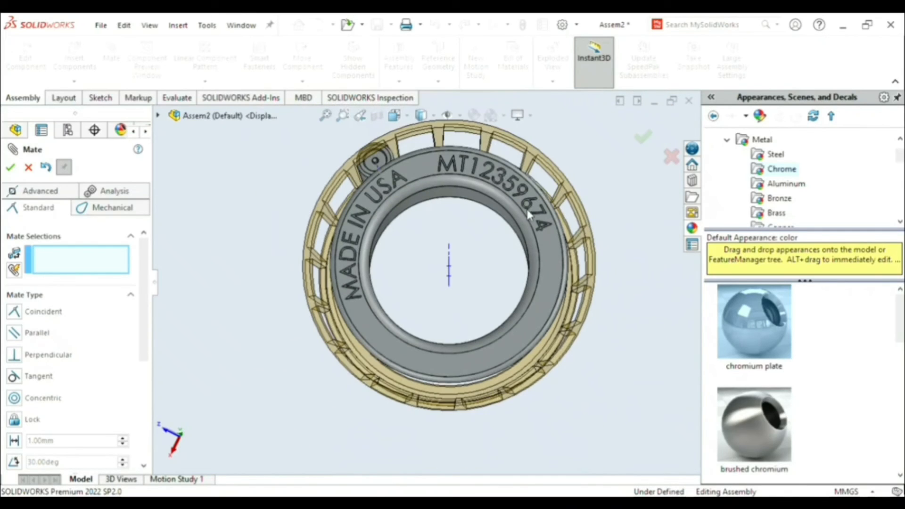
left_click(645, 138)
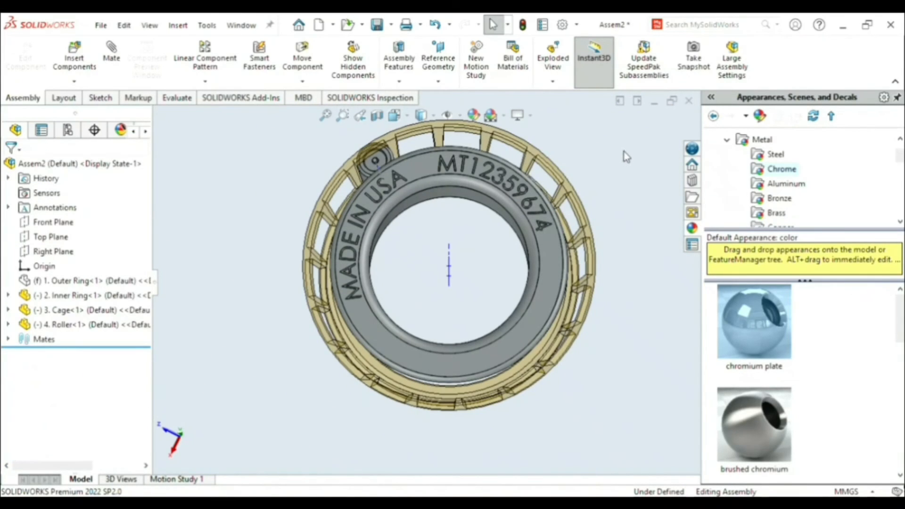
- Turn off the cage's transparency to display it as opaque brass again
middle_click_drag(588, 249, 546, 242)
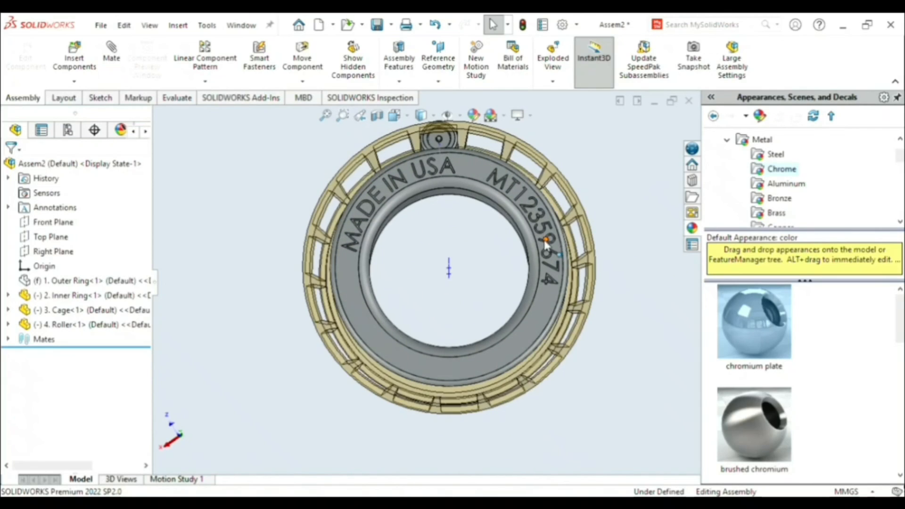
middle_click_drag(636, 157, 492, 190)
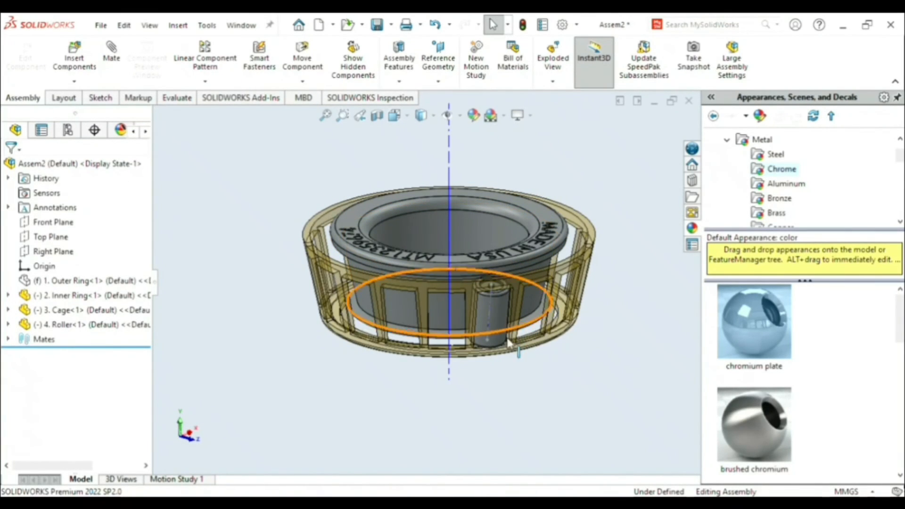
left_click(430, 353)
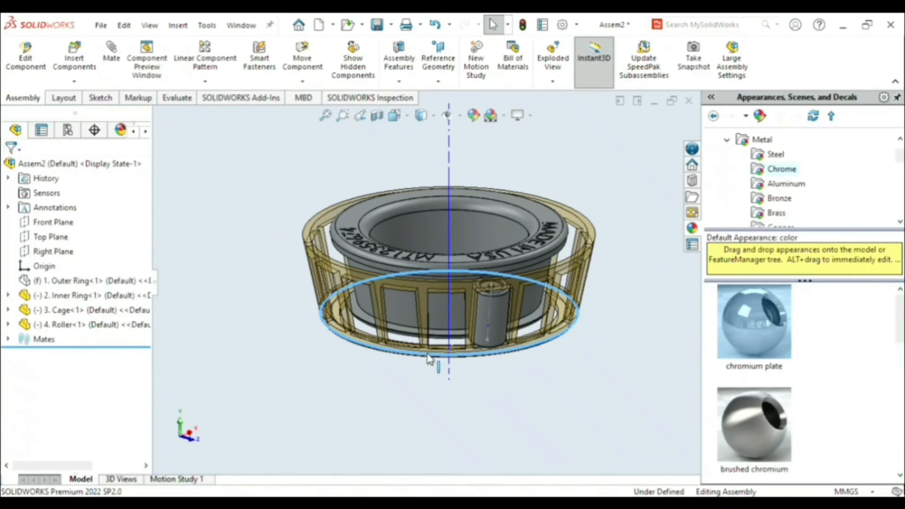
left_click(543, 43)
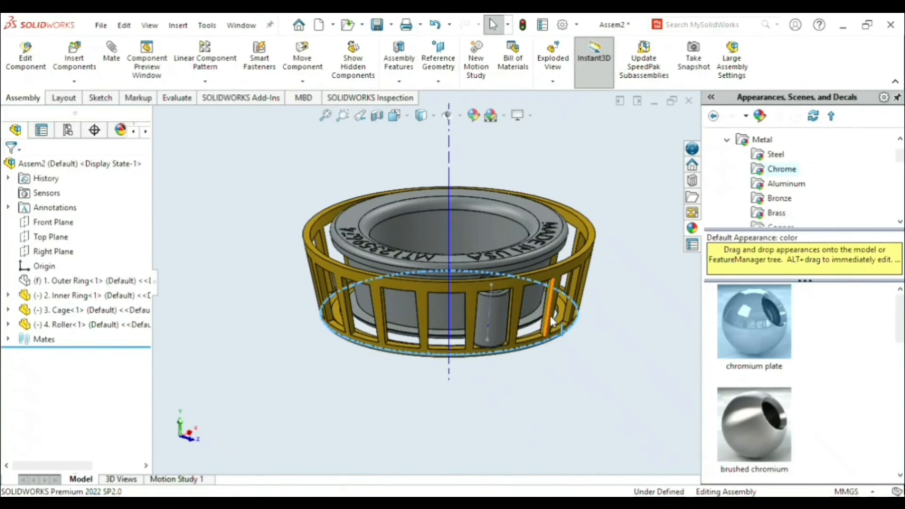
left_click(586, 365)
scroll(490, 307, "up", 2)
scroll(458, 297, "down", 2)
scroll(443, 293, "down", 4)
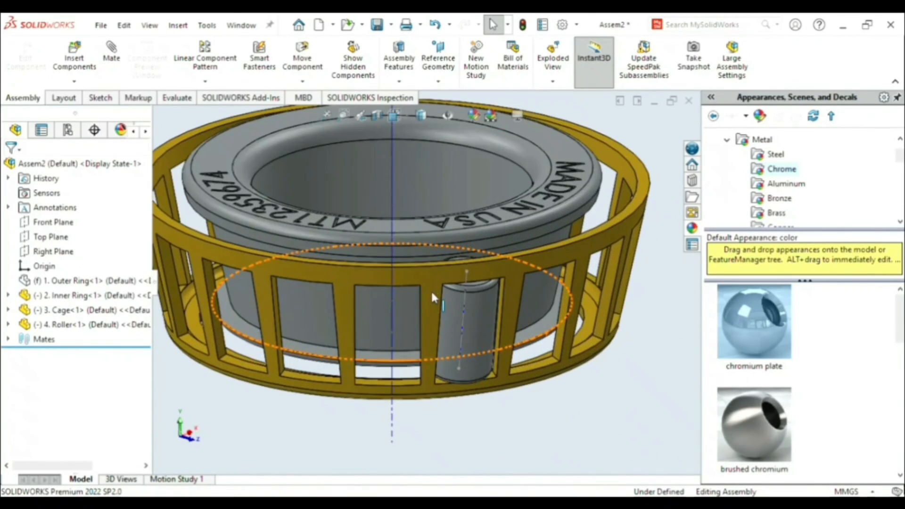
left_click(483, 266)
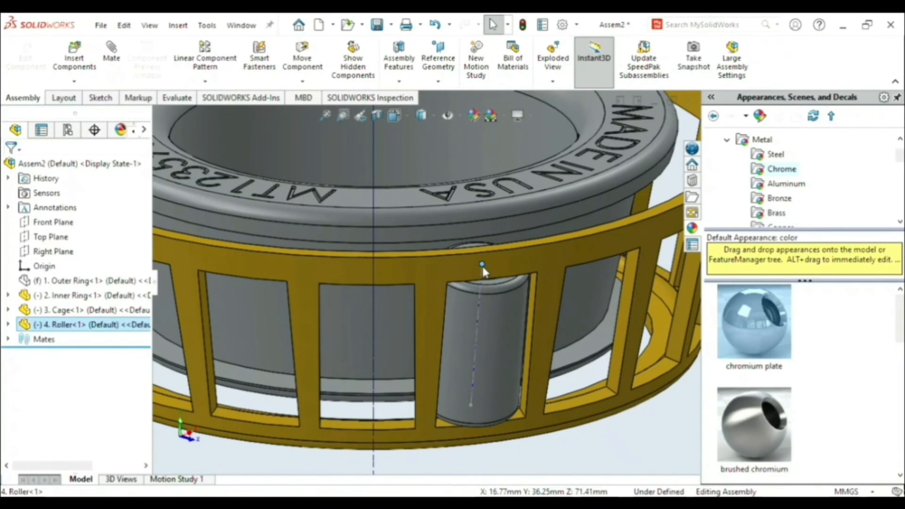
left_click(620, 466)
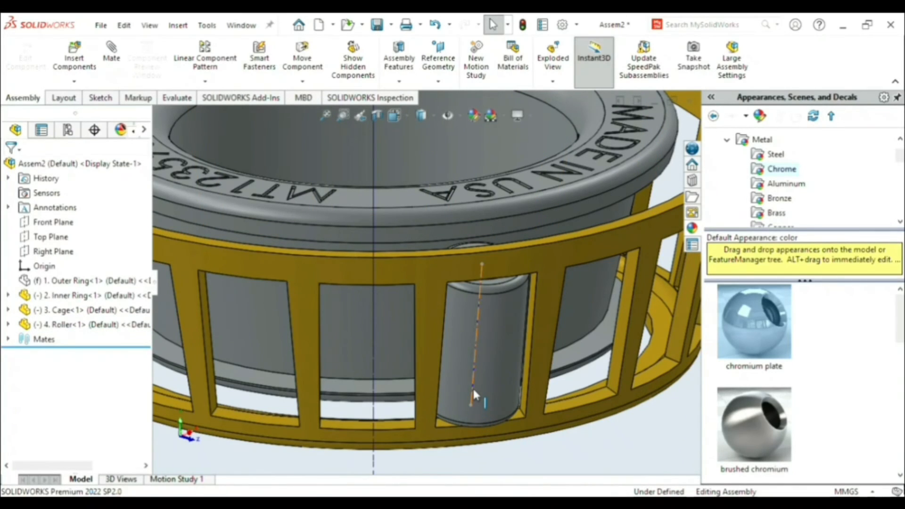
left_click(474, 391)
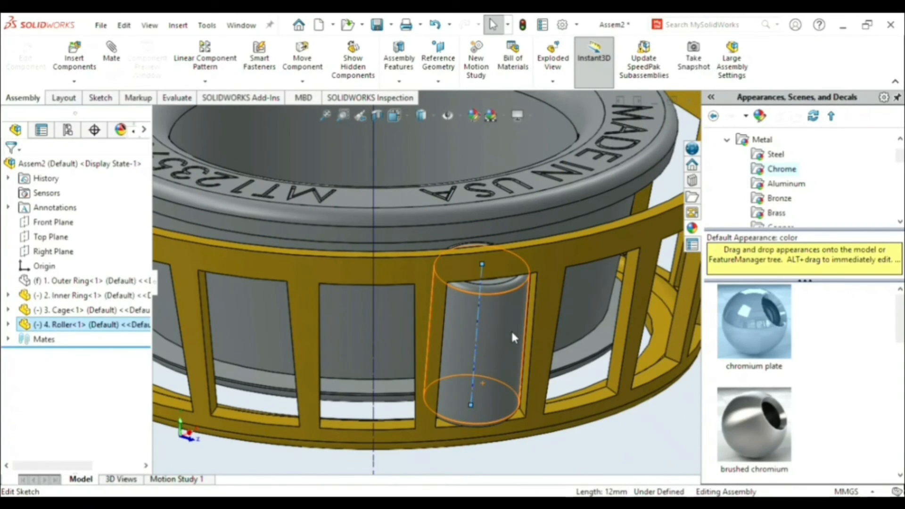
left_click(610, 466)
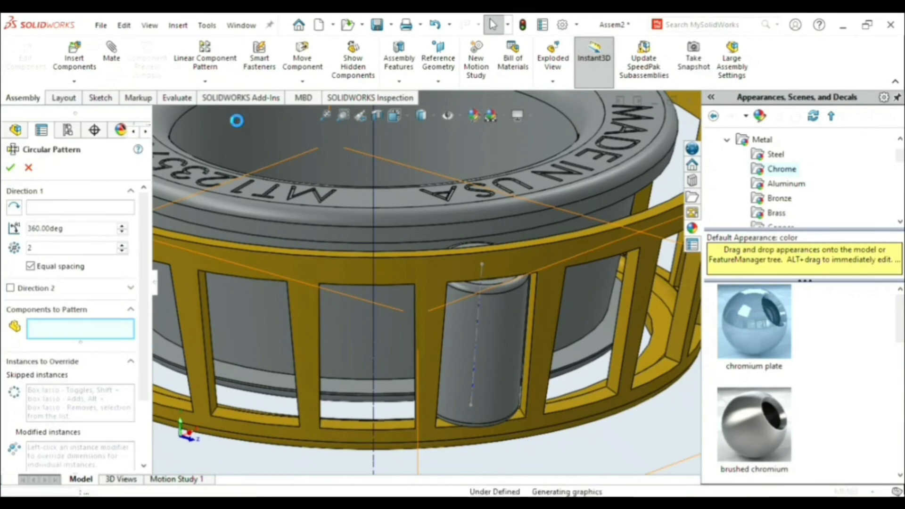
- Start a circular component pattern of the roller, using the inner ring's bore face as the pattern axis
left_click(75, 211)
key("f")
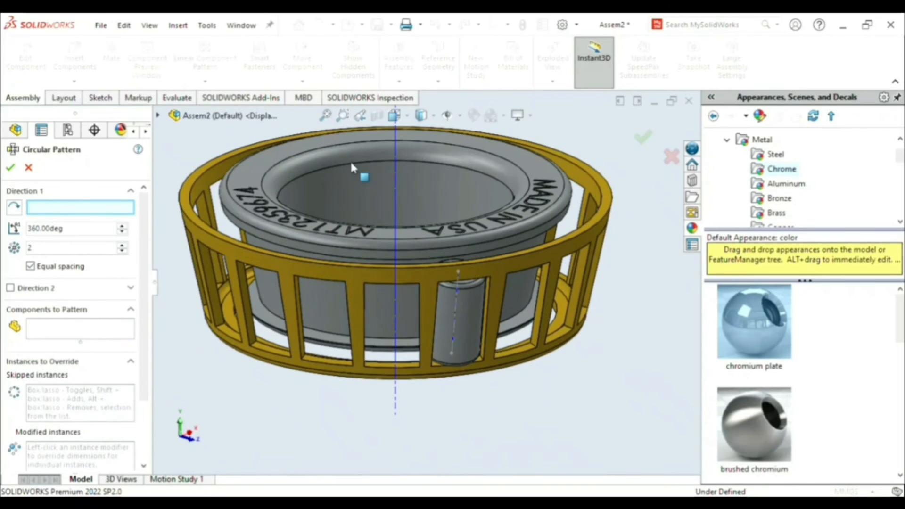
middle_click_drag(383, 191, 385, 277)
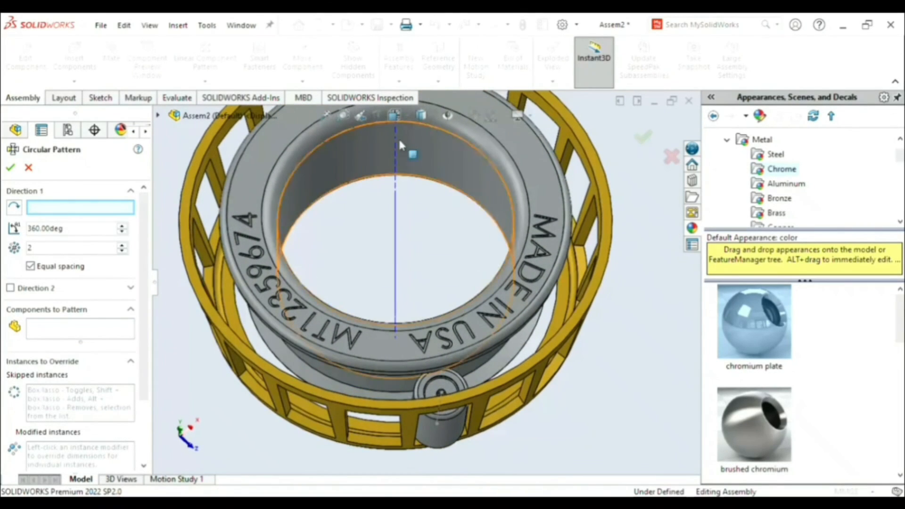
left_click(327, 180)
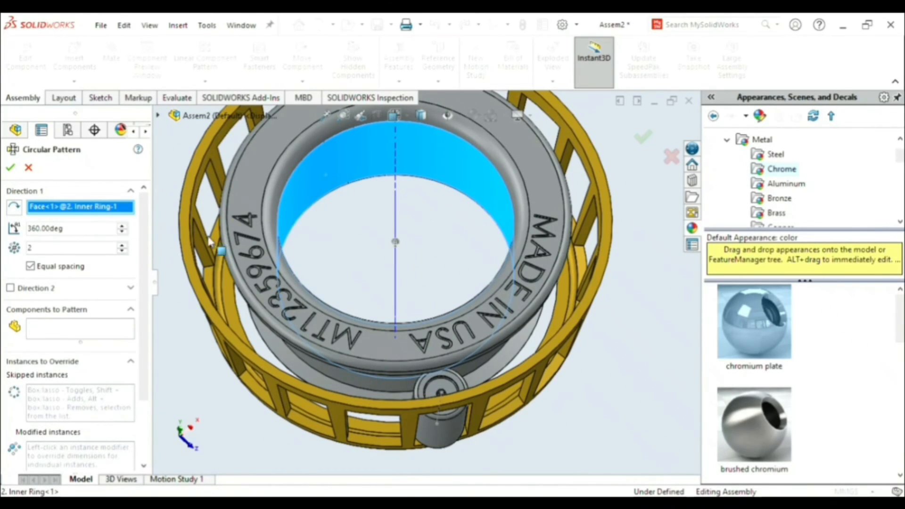
left_click(64, 325)
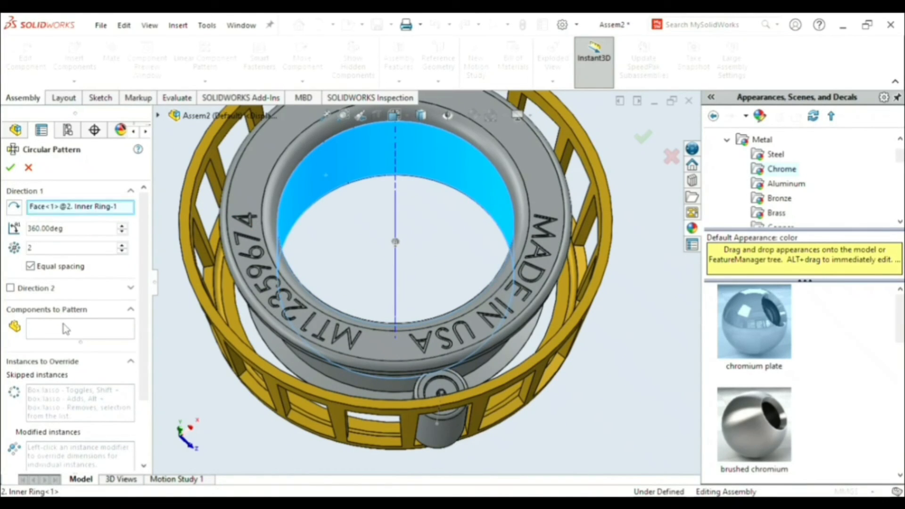
left_click(437, 435)
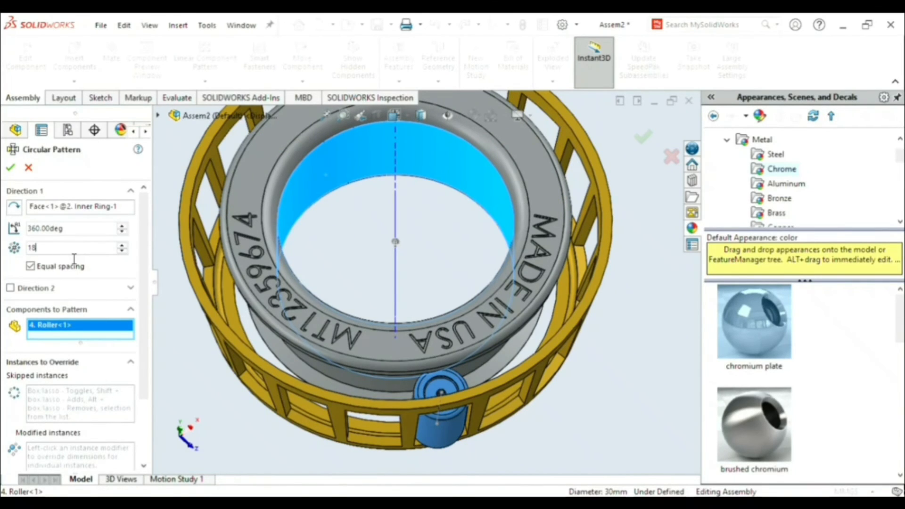
- Set the pattern to 18 equally spaced roller instances over 360 degrees and create it
key("Return")
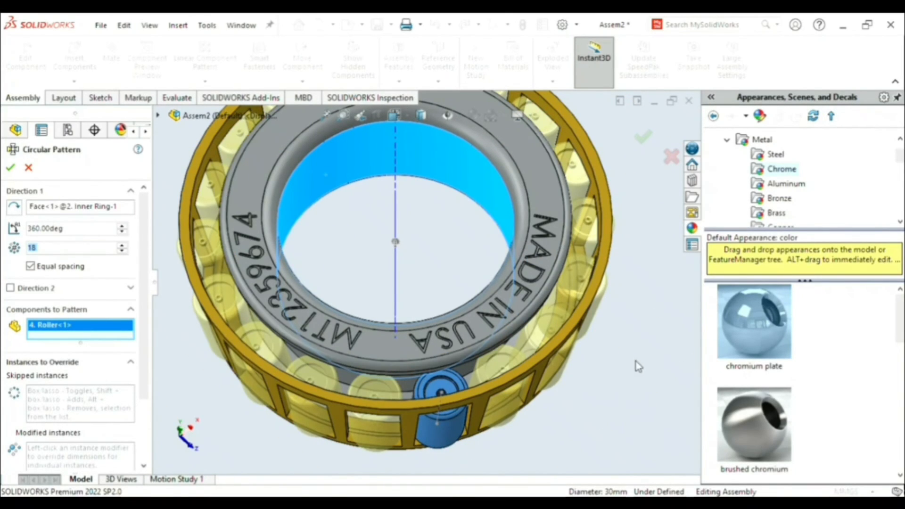
middle_click_drag(618, 354, 637, 167)
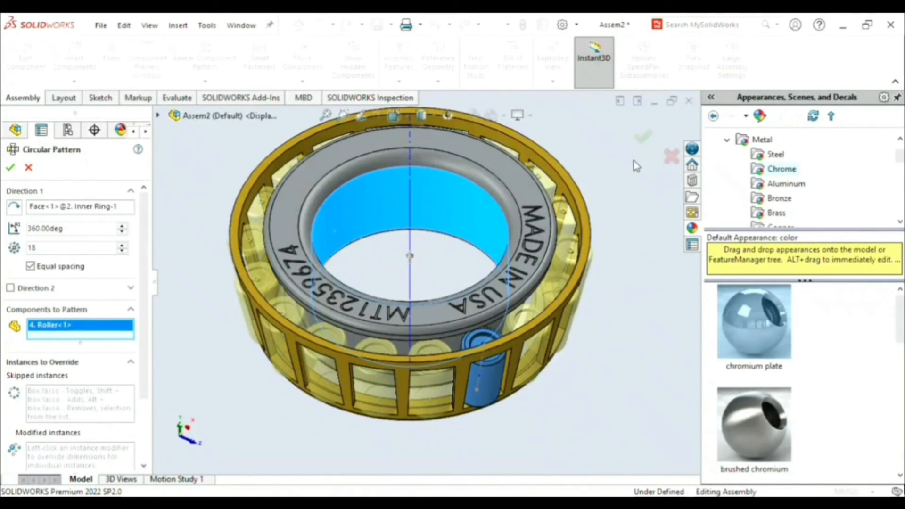
left_click(643, 137)
scroll(598, 193, "up", 2)
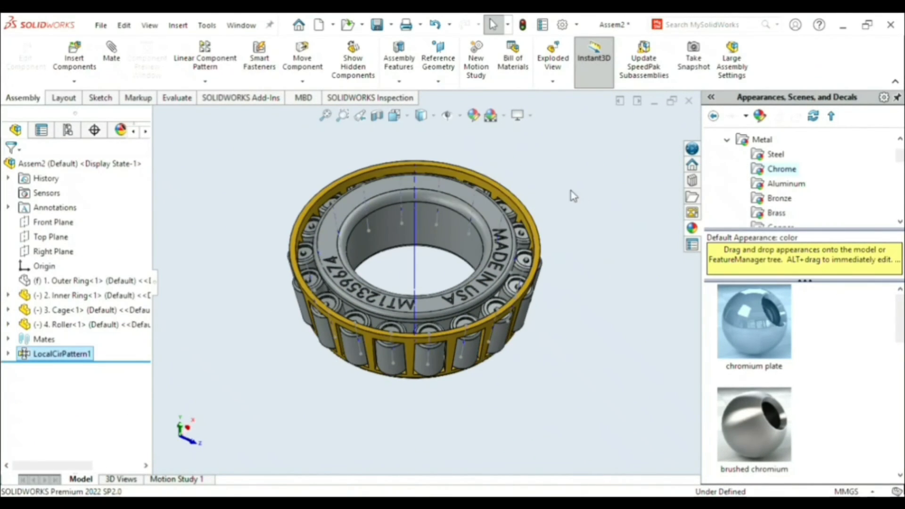
- Hide the roller's centerline sketch and the inner ring's central axis from the assembly view
scroll(571, 191, "down", 2)
left_click(396, 435)
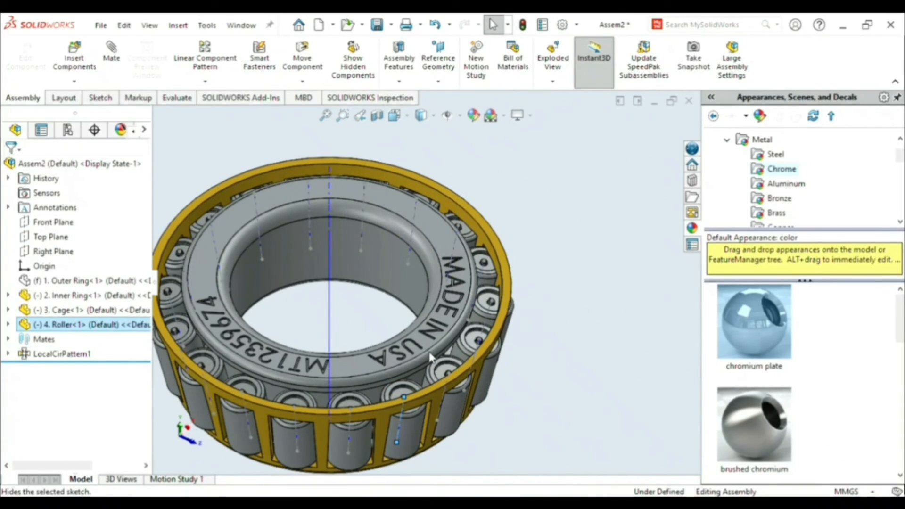
key("Escape")
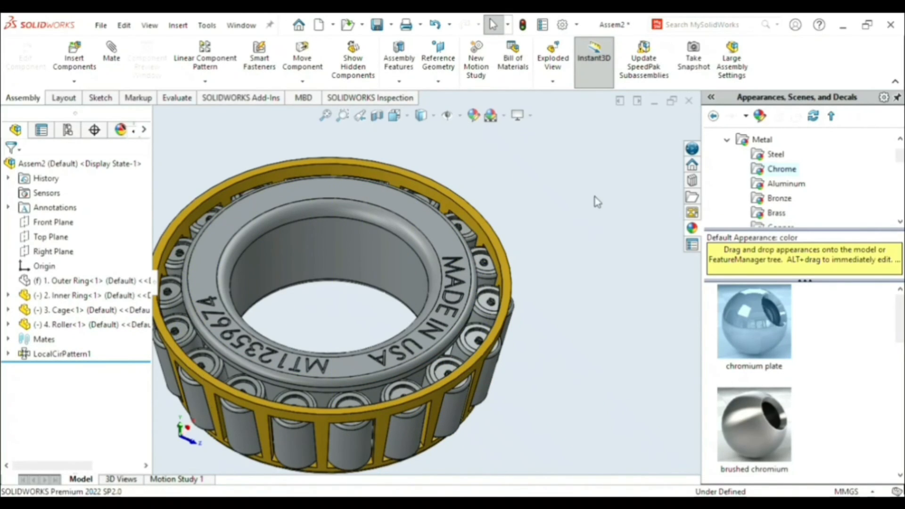
- Unsuppress the outer ring component to bring it back into the bearing assembly
scroll(569, 282, "down", 3)
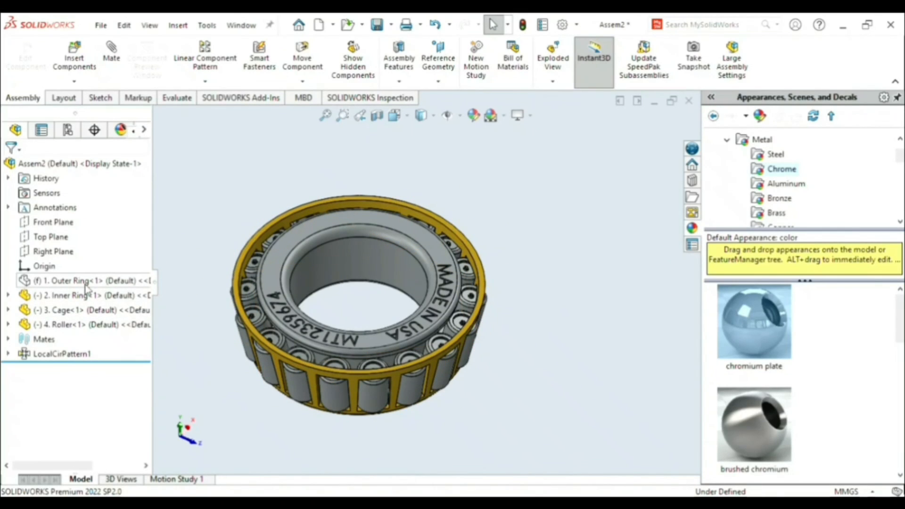
left_click(86, 283)
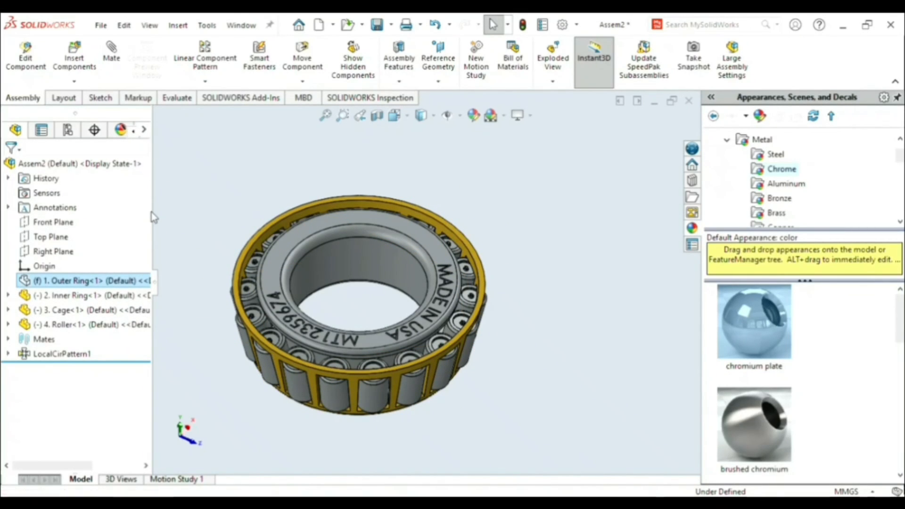
left_click(157, 46)
left_click(598, 236)
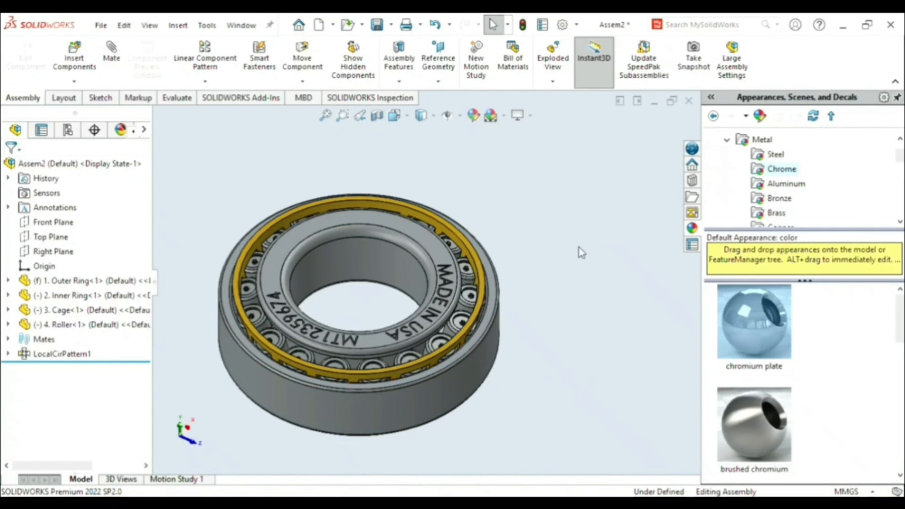
- Look at the bearing face-on and rotate the inner ring about its axis to test its motion
middle_click_drag(502, 273, 390, 373)
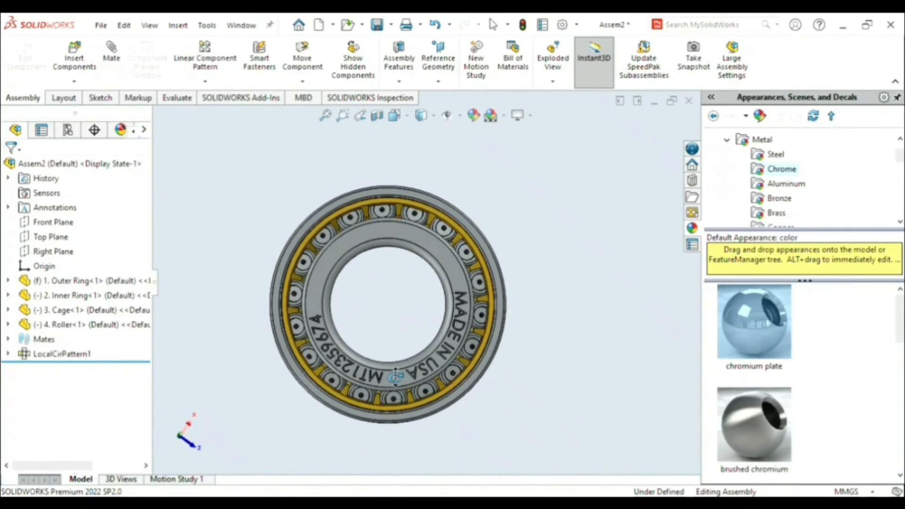
left_click(349, 243)
left_click_drag(328, 324, 391, 397)
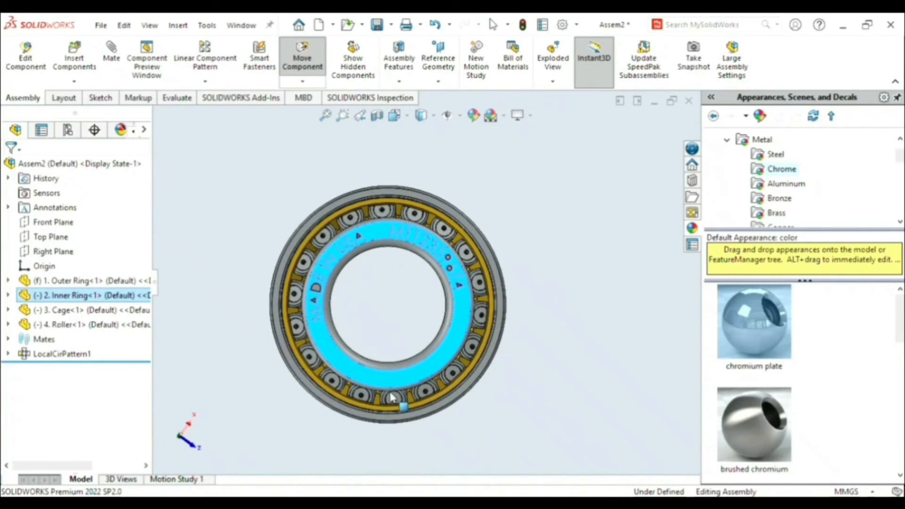
- In the motion study, define a rotary motor on the inner ring's bore face with a constant speed of 40 RPM
left_click(385, 297)
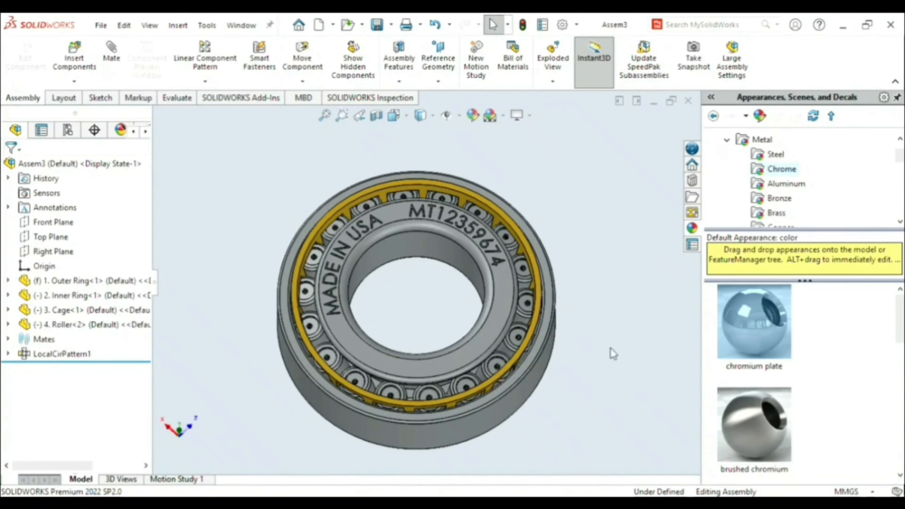
left_click(178, 480)
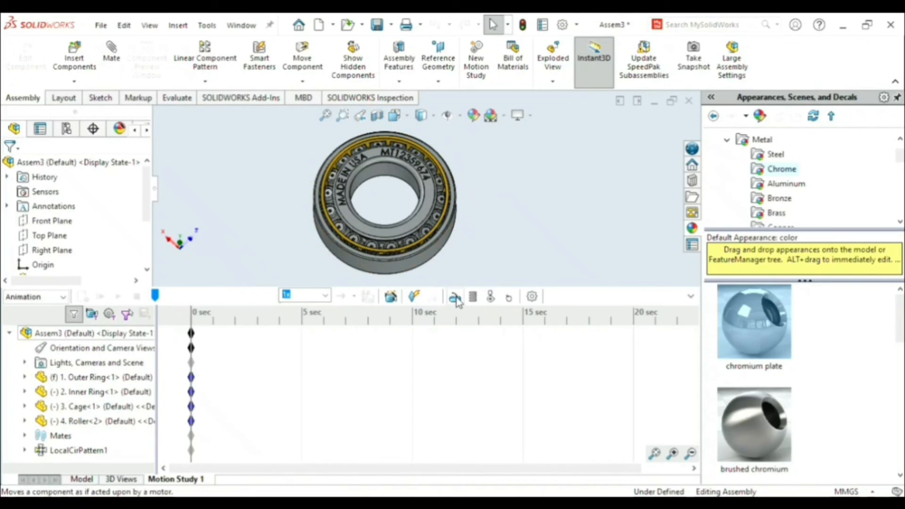
left_click(454, 298)
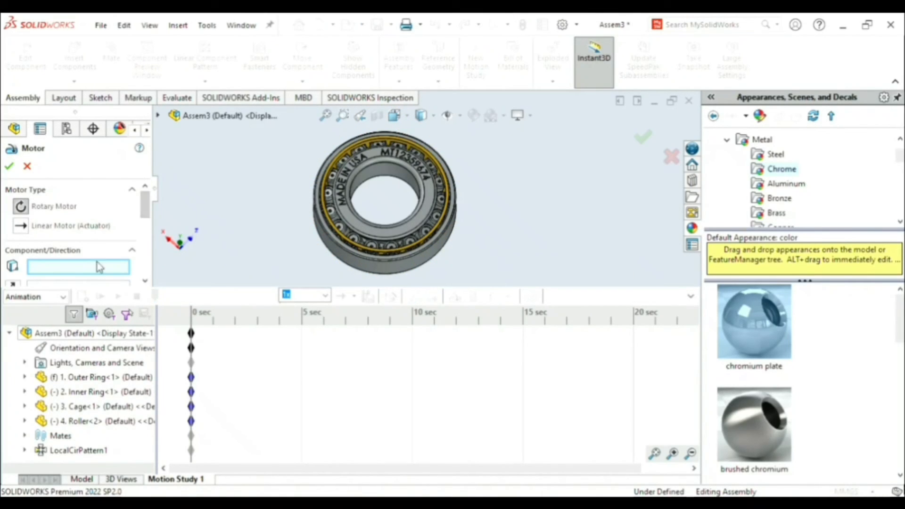
left_click(398, 177)
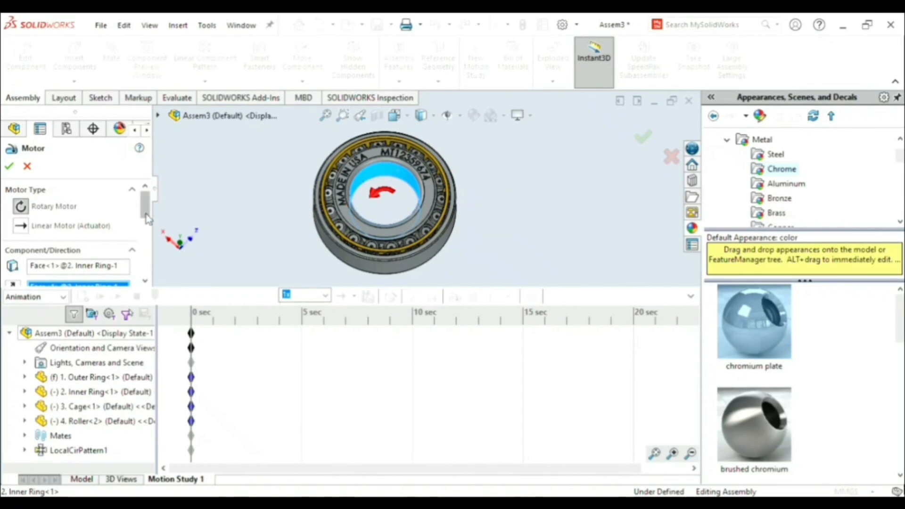
left_click_drag(150, 216, 151, 259)
left_click(48, 213)
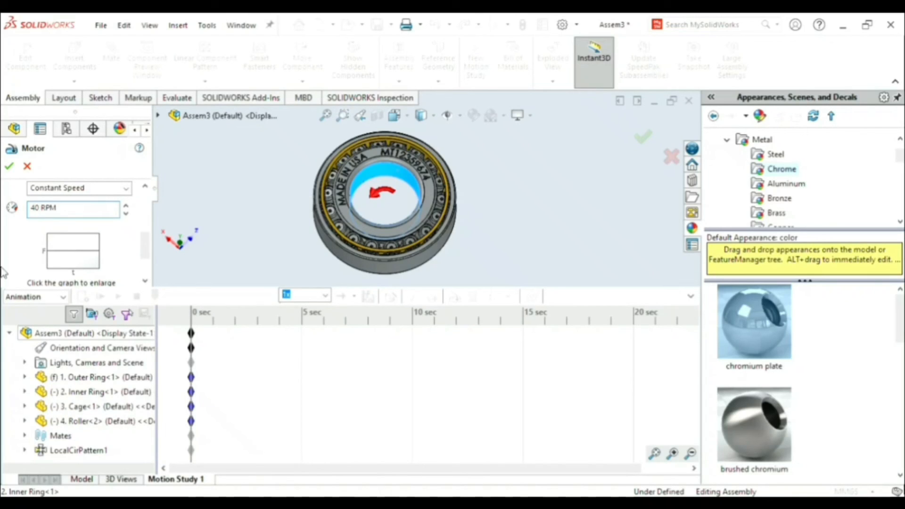
- Set the study type to Basic Motion, accept the motor and play the bearing simulation
left_click(35, 296)
left_click(30, 315)
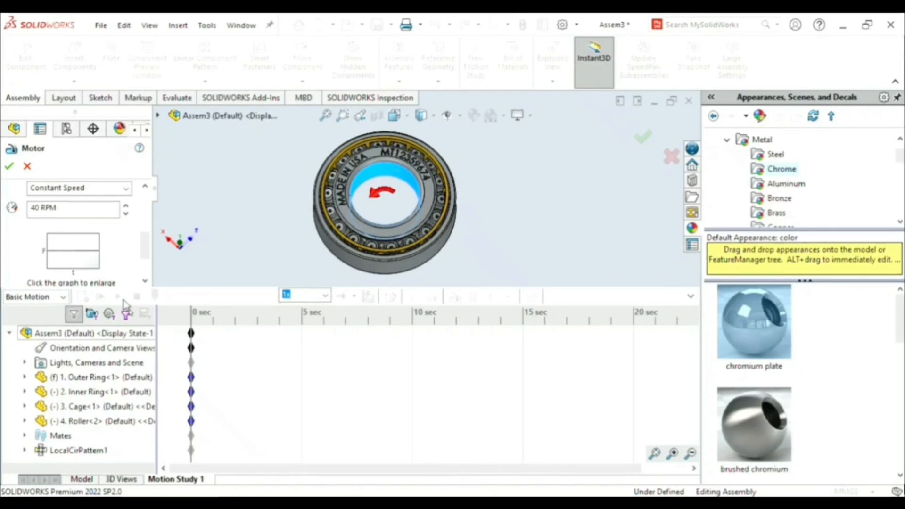
left_click(644, 138)
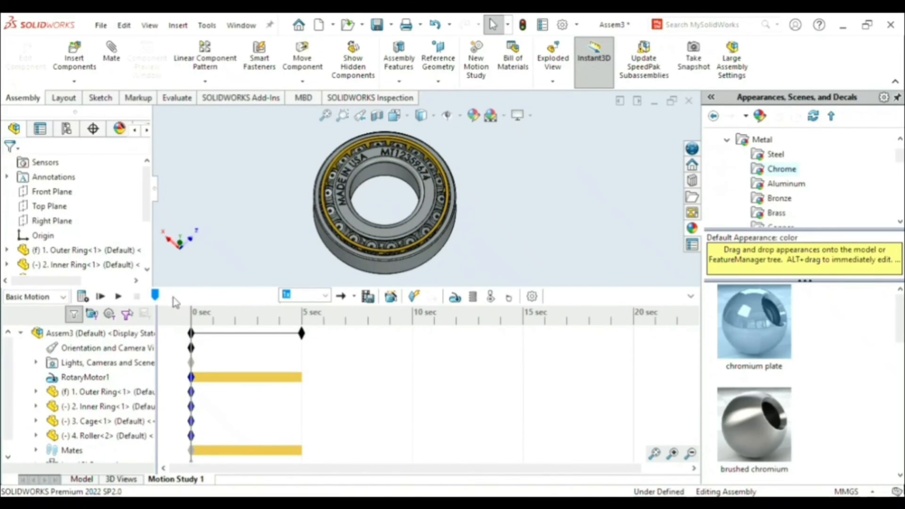
left_click(117, 296)
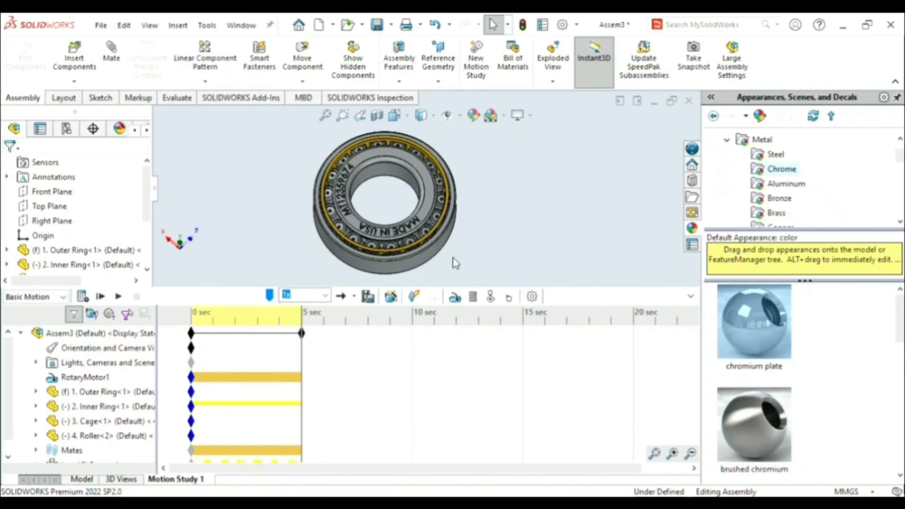
left_click(101, 296)
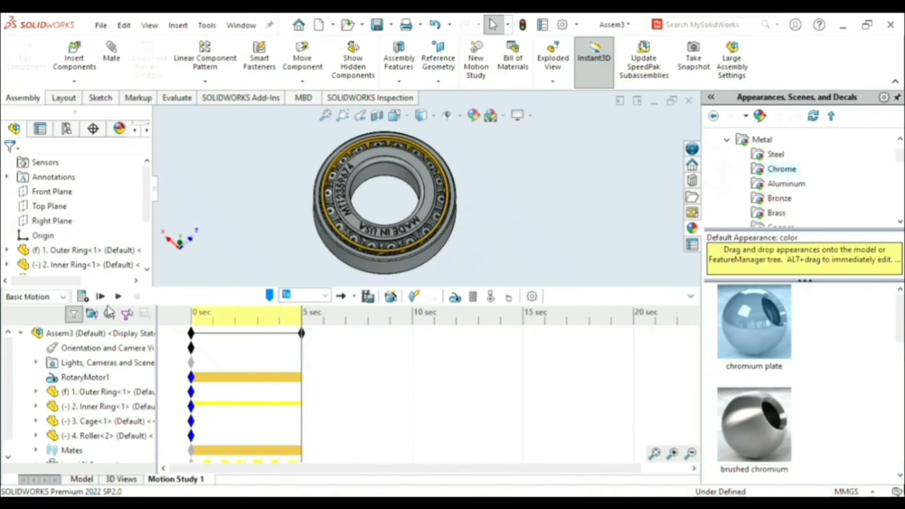
- Collapse the motion study timeline to enlarge the model and component tree, and start a new exploded view
left_click(691, 296)
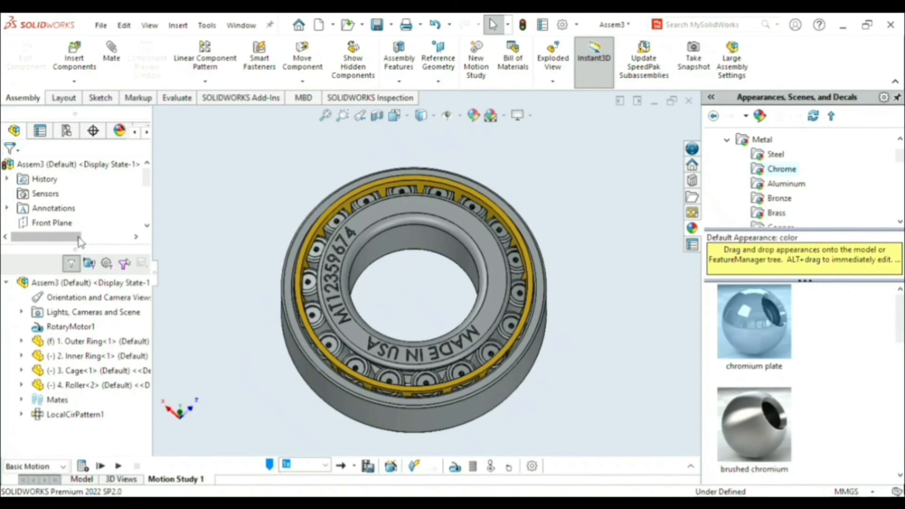
left_click_drag(79, 249, 85, 436)
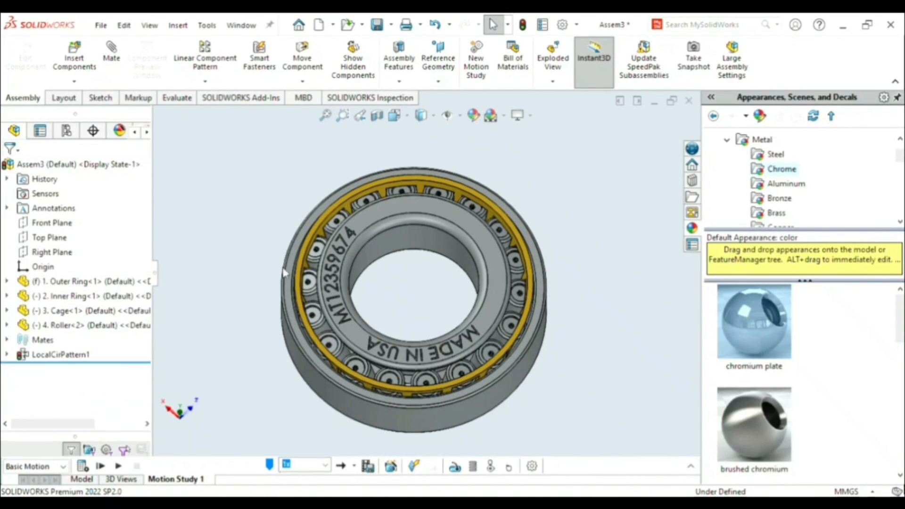
left_click(579, 76)
left_click(566, 59)
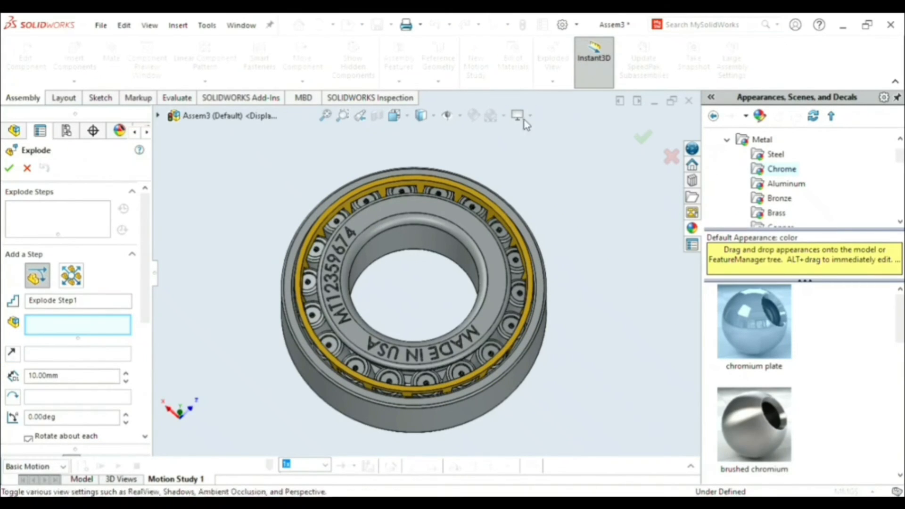
- Orient the bearing in an angled view that shows its engraved face, bore and outer side
scroll(407, 284, "up", 3)
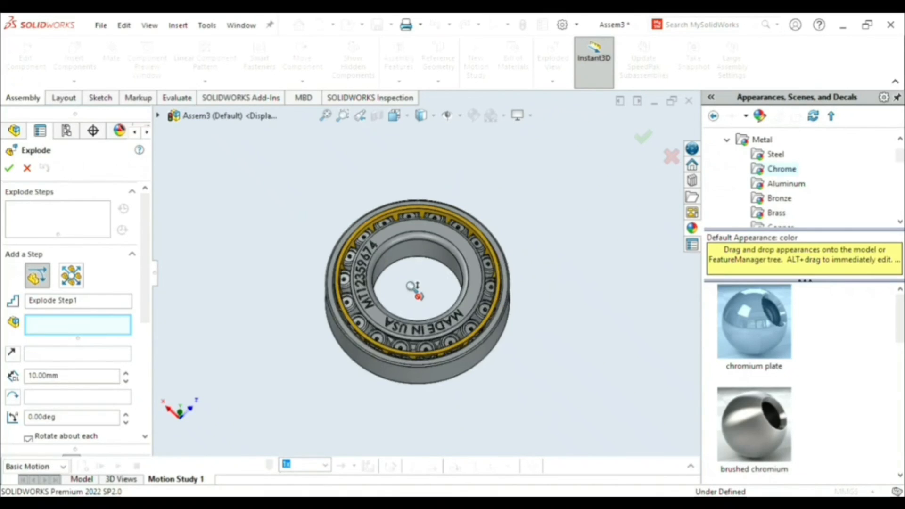
key("space")
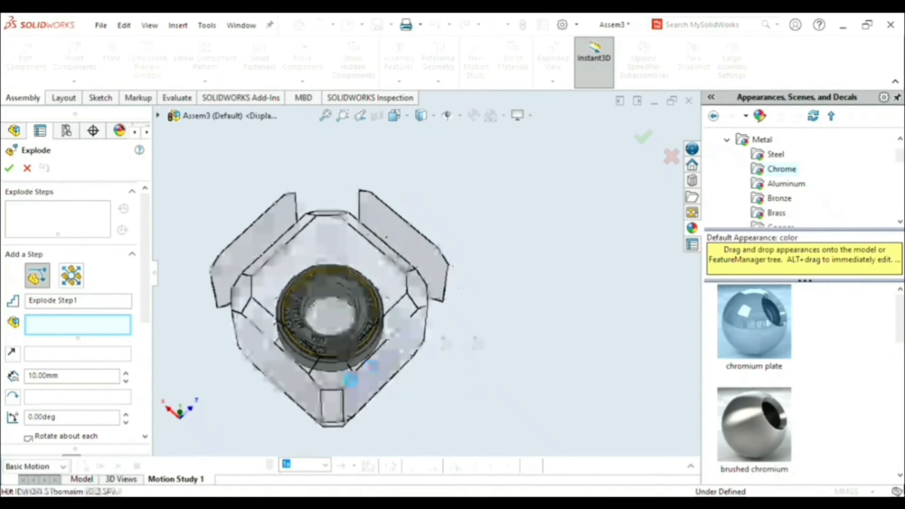
left_click(332, 377)
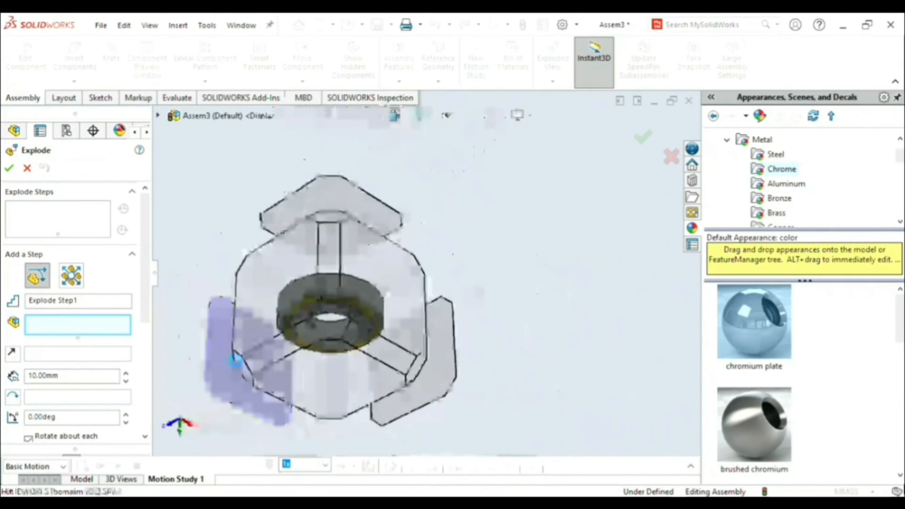
left_click(246, 271)
key("space")
key("space")
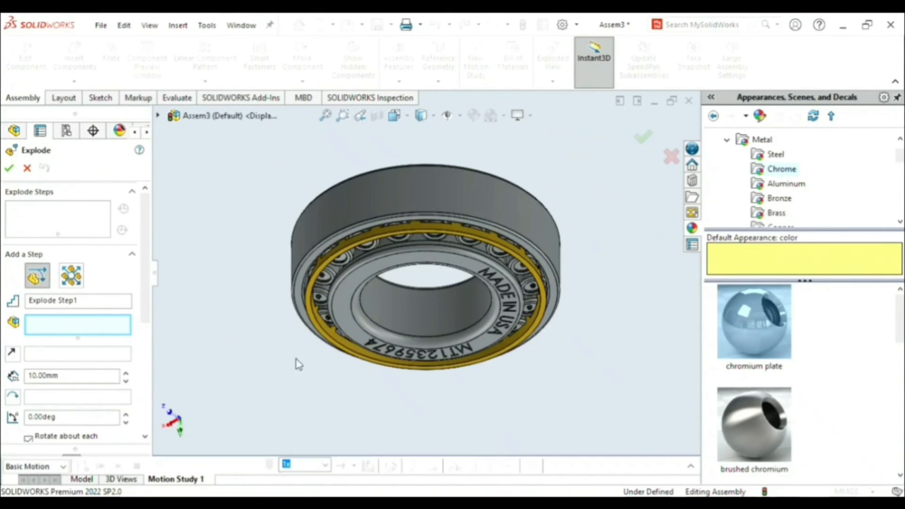
middle_click_drag(429, 323, 408, 289)
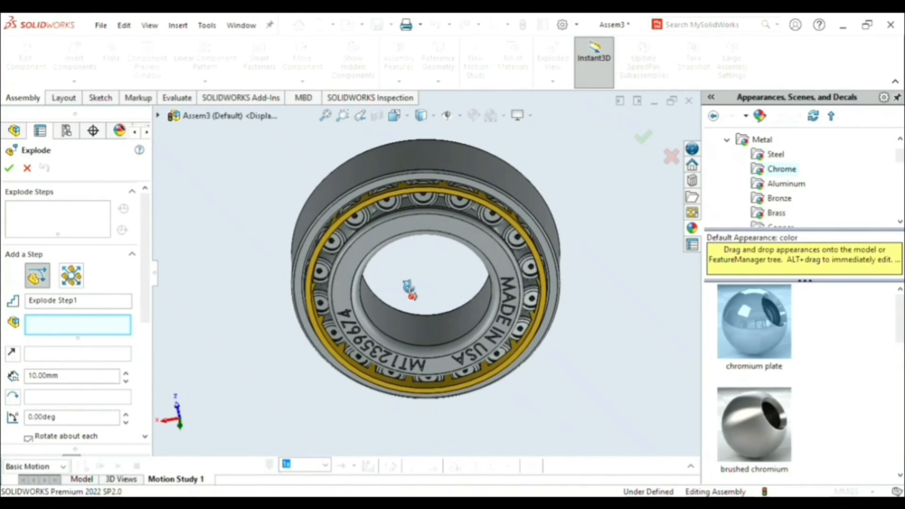
key("space")
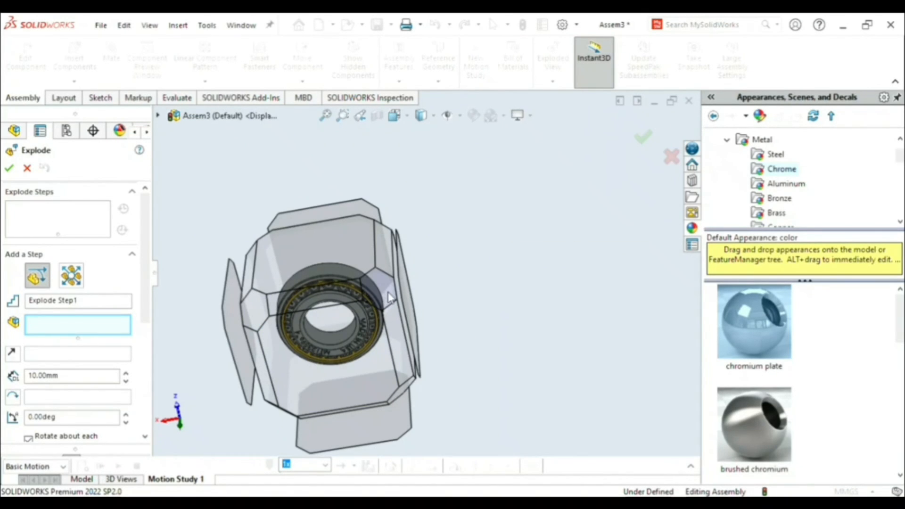
left_click(426, 292)
middle_click_drag(422, 303, 449, 323)
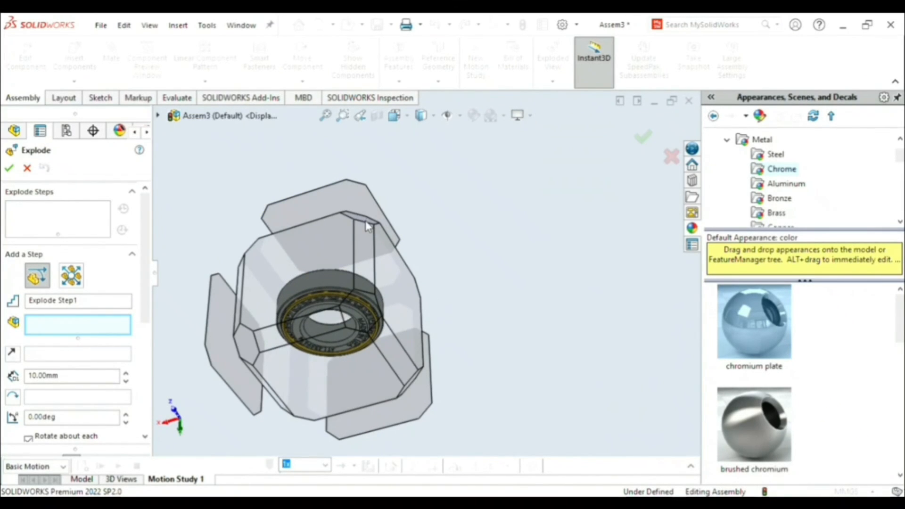
left_click(366, 222)
middle_click_drag(419, 263, 379, 336)
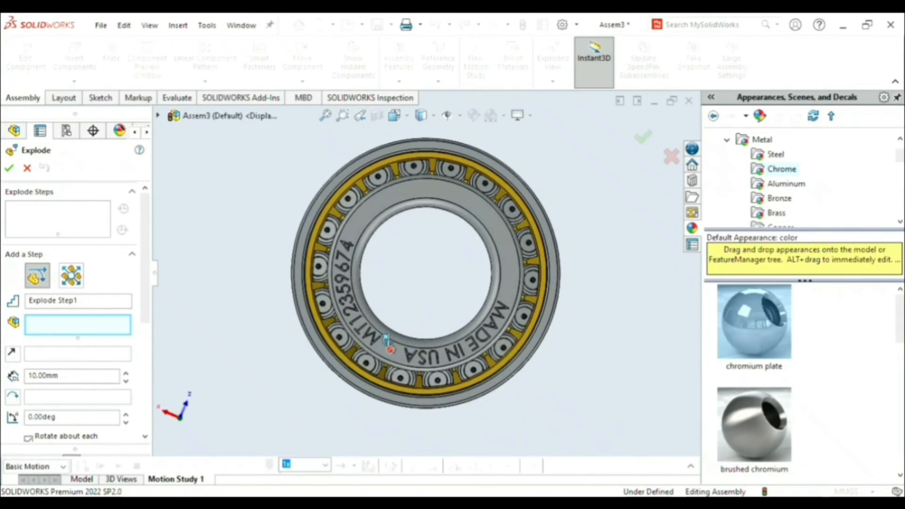
key("space")
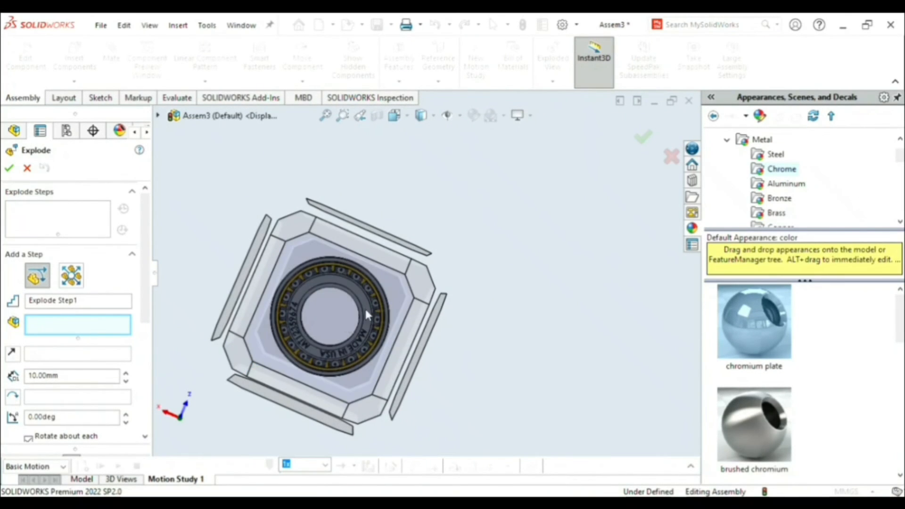
left_click(426, 282)
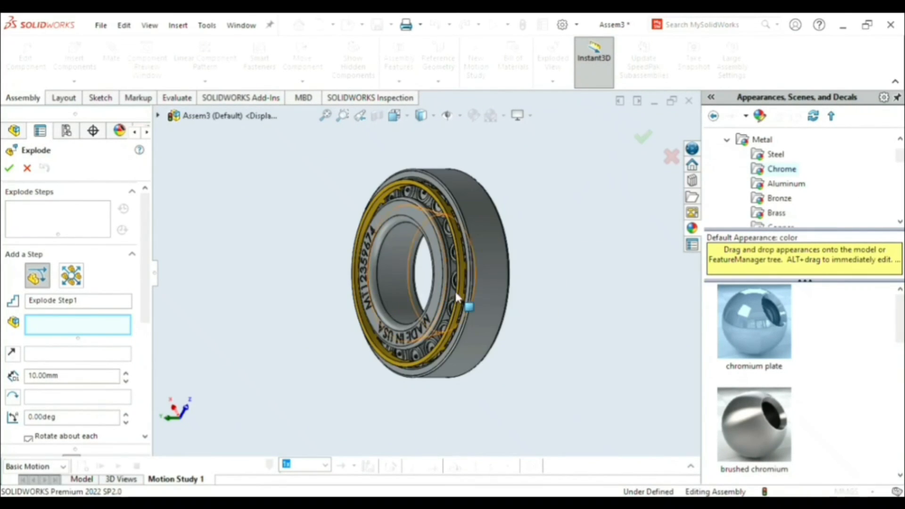
middle_click_drag(531, 293, 566, 323)
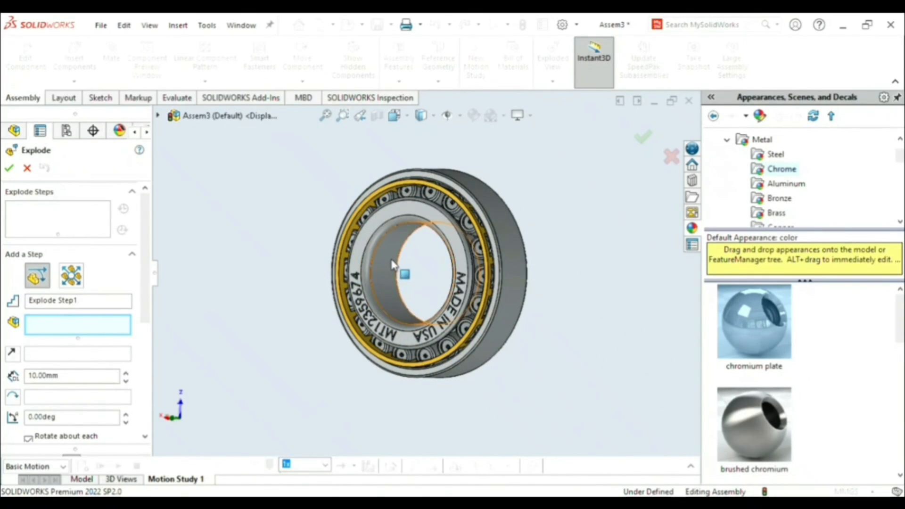
scroll(386, 270, "up", 2)
scroll(386, 271, "down", 2)
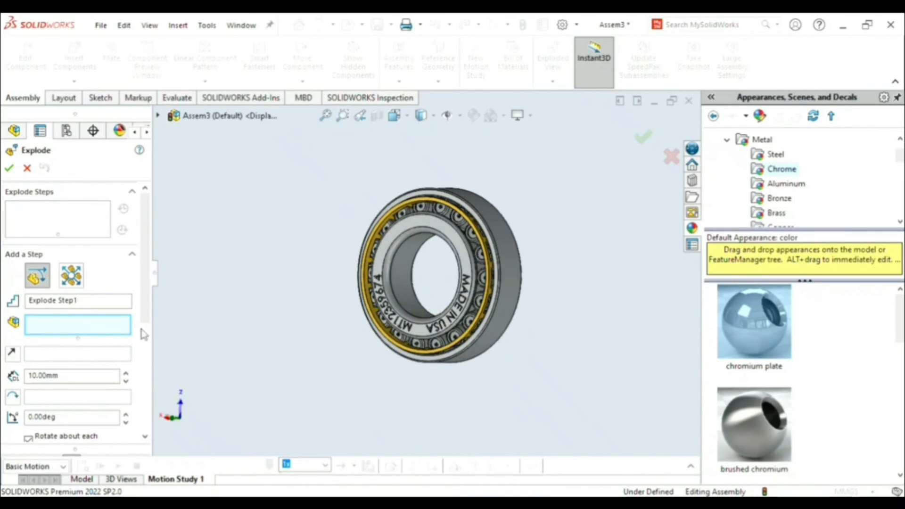
- Try to explode the inner ring about 58 mm out of the bearing along the assembly's Y axis
left_click(398, 276)
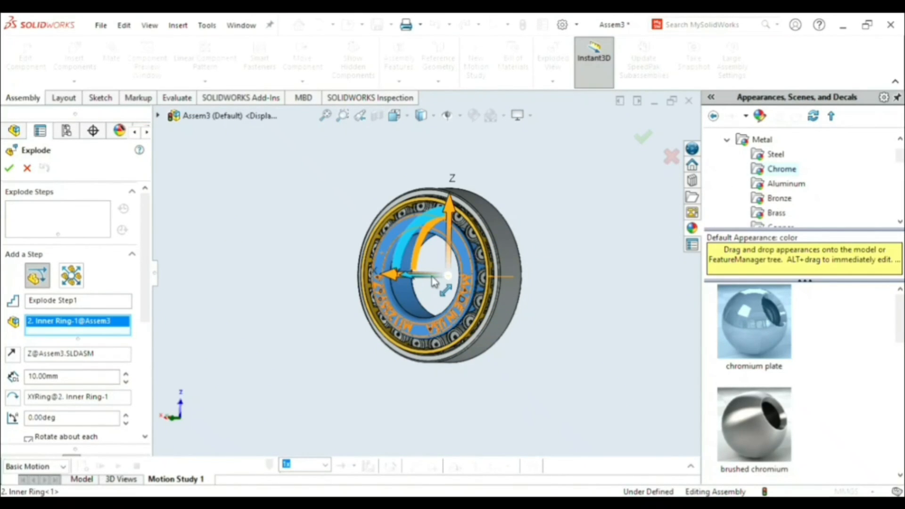
left_click_drag(437, 279, 335, 308)
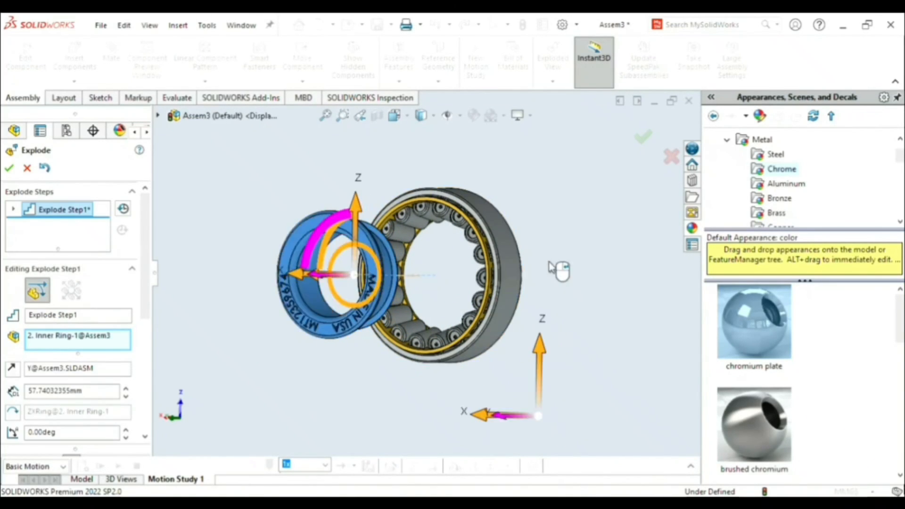
scroll(561, 261, "up", 2)
scroll(603, 257, "down", 2)
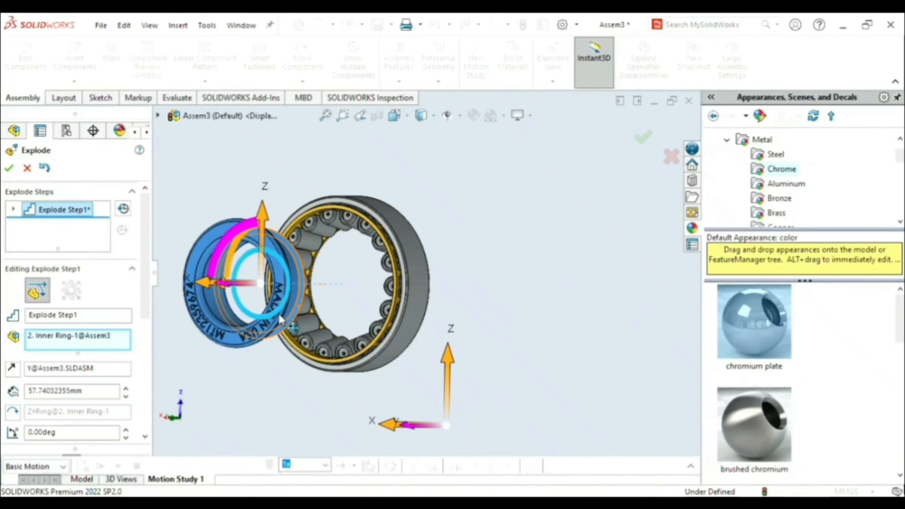
right_click(239, 365)
left_click(286, 362)
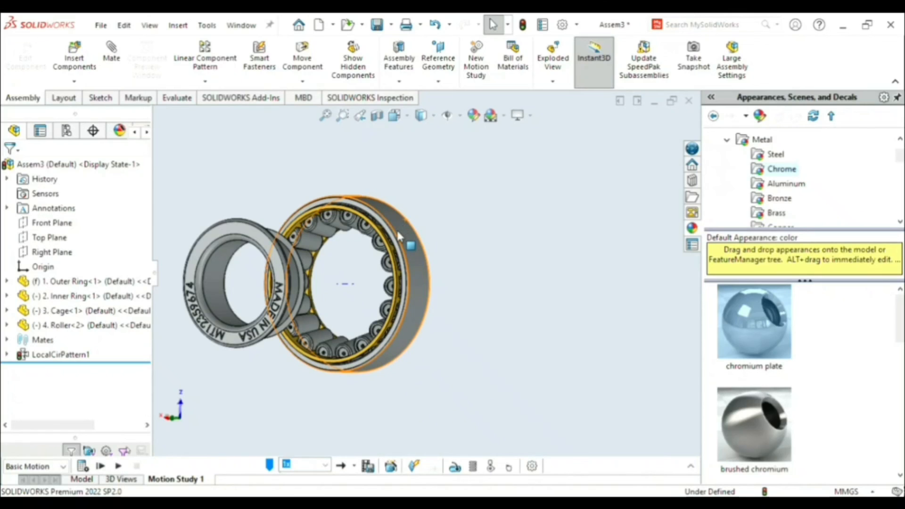
key("ctrl+z")
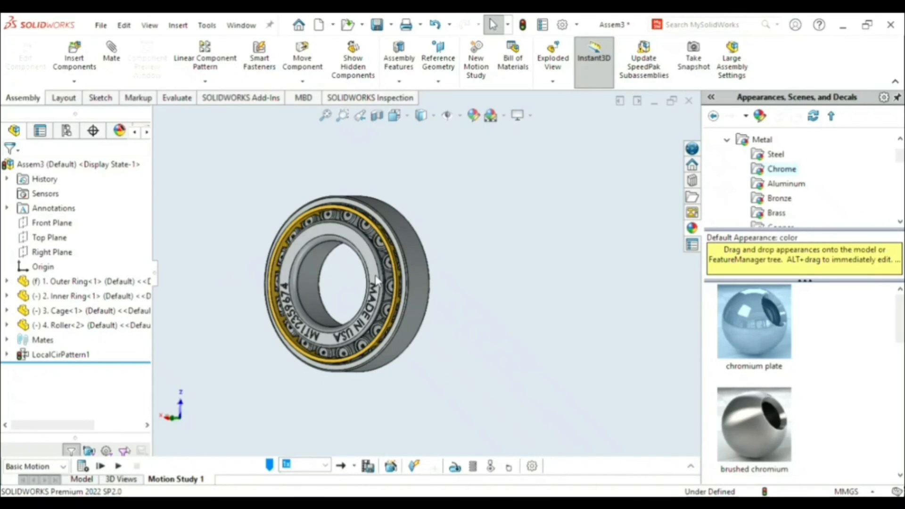
- Start a new exploded view and move the inner ring about 49 mm out of the bearing along the Y axis
left_click(552, 61)
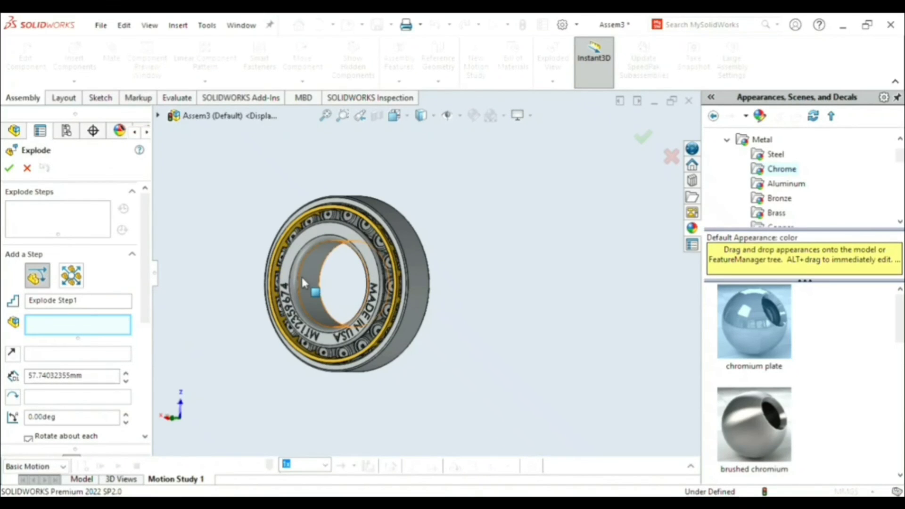
left_click(292, 260)
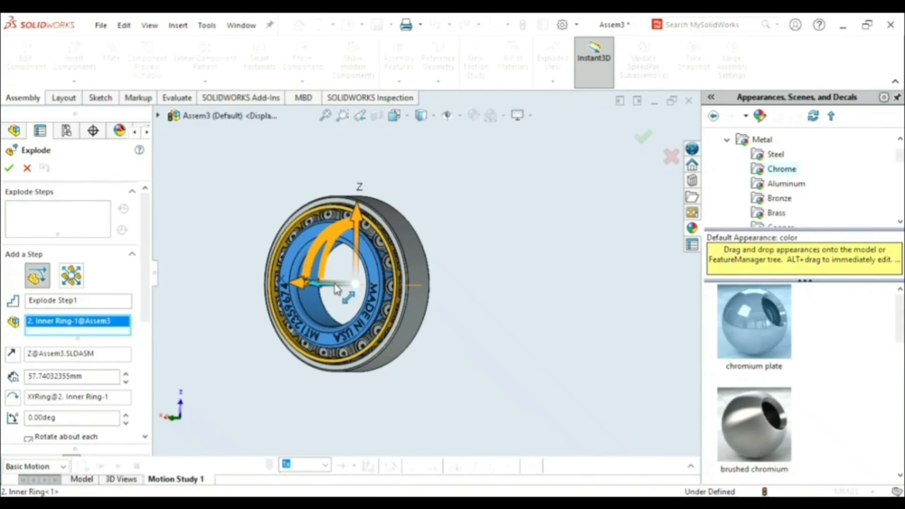
left_click_drag(319, 302, 254, 307)
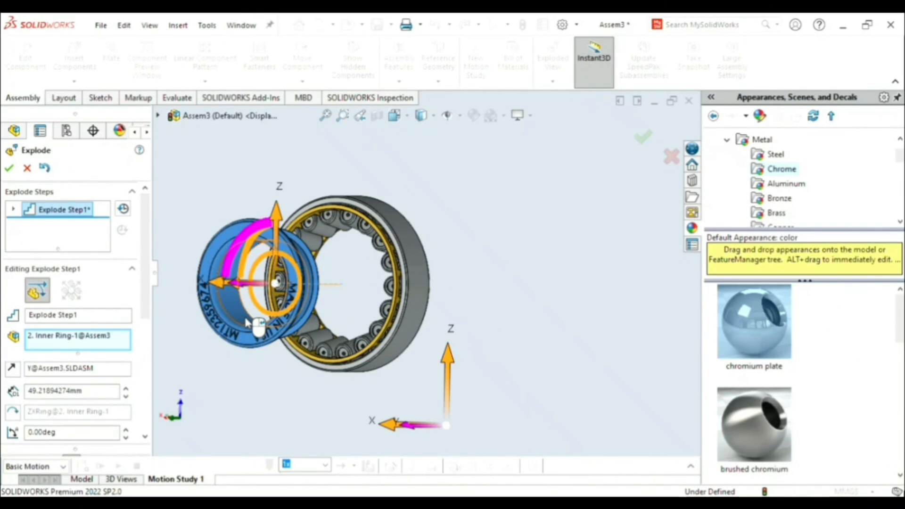
left_click(252, 317)
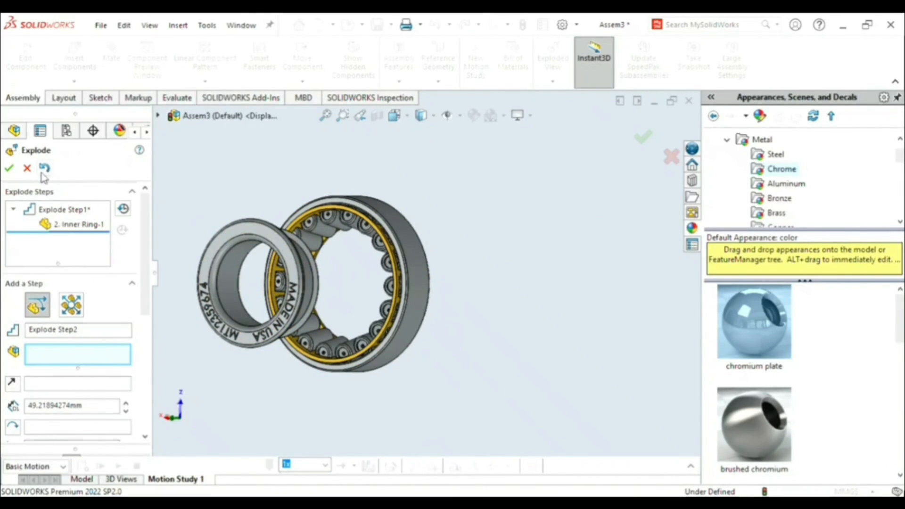
- Explode the outer ring about 125 mm along the assembly's Y axis, away from the inner ring
left_click(431, 280)
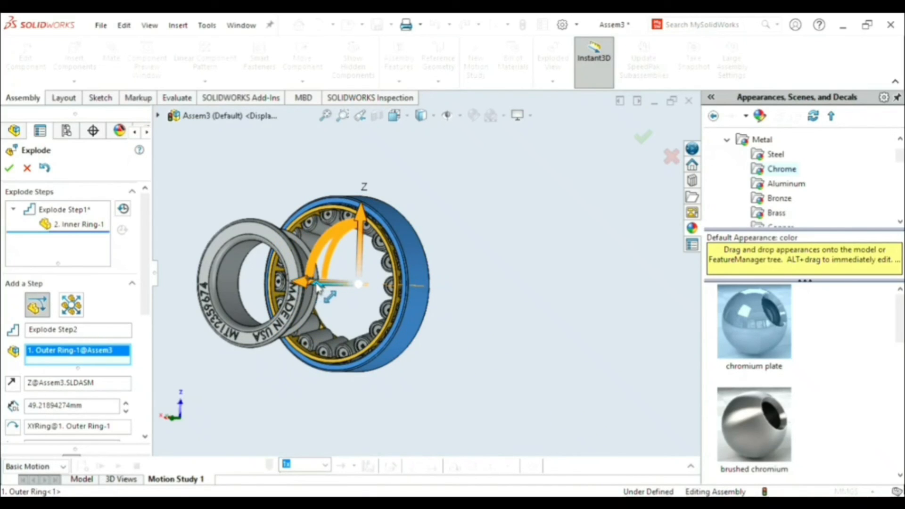
left_click_drag(319, 287, 524, 265)
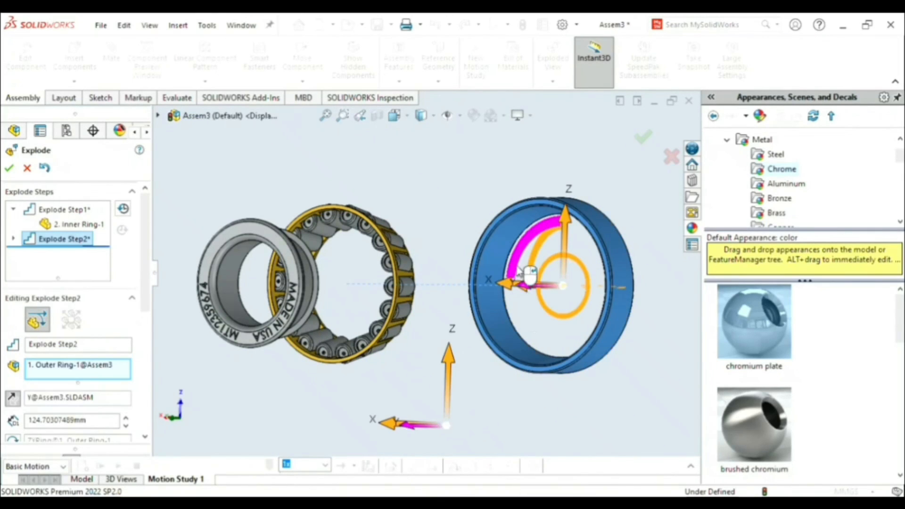
right_click(514, 311)
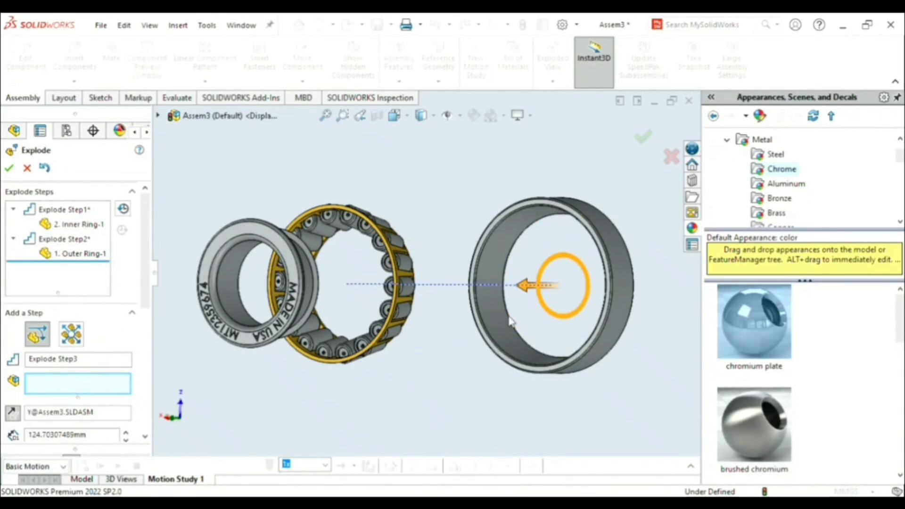
- Move the cage along the bearing axis to between the rollers and the outer ring, and finish the exploded view
left_click(398, 284)
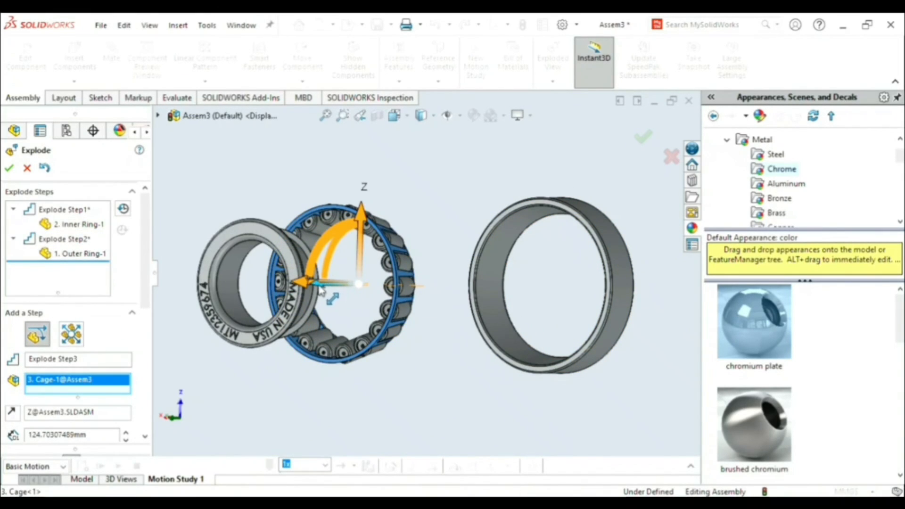
left_click_drag(363, 285, 410, 284)
left_click(430, 321)
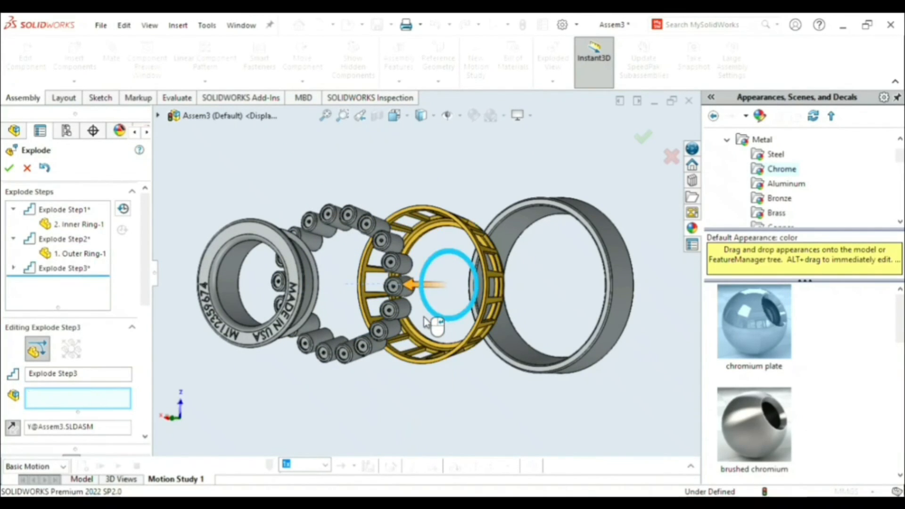
left_click(9, 168)
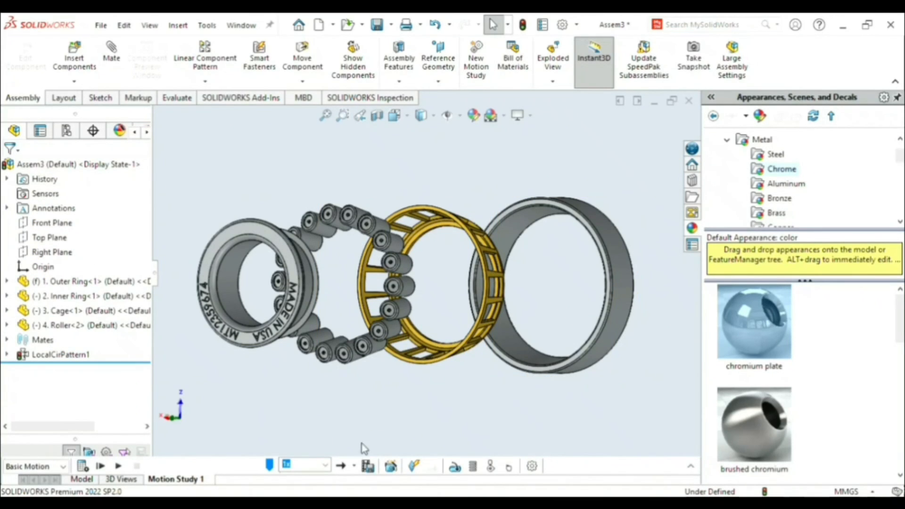
- Expand the motion study timeline for the collapsed bearing assembly and play the animation from the start
left_click(66, 165)
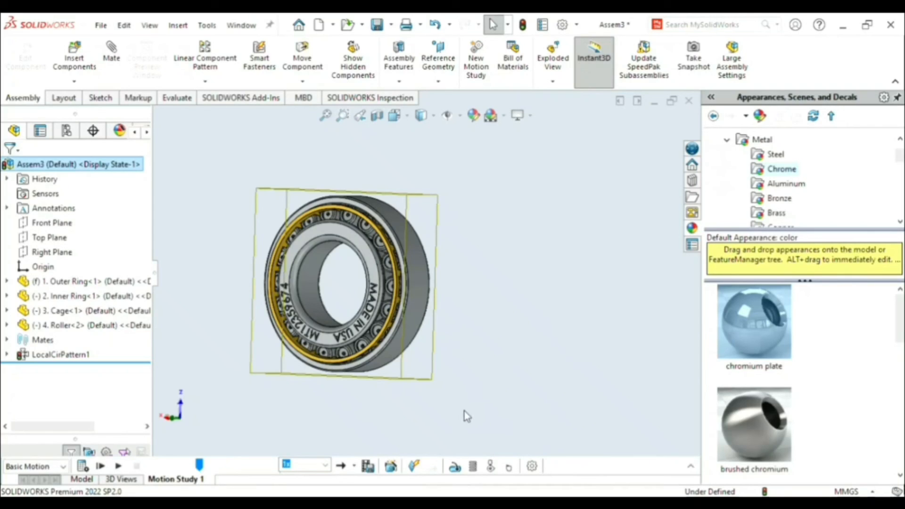
left_click(691, 467)
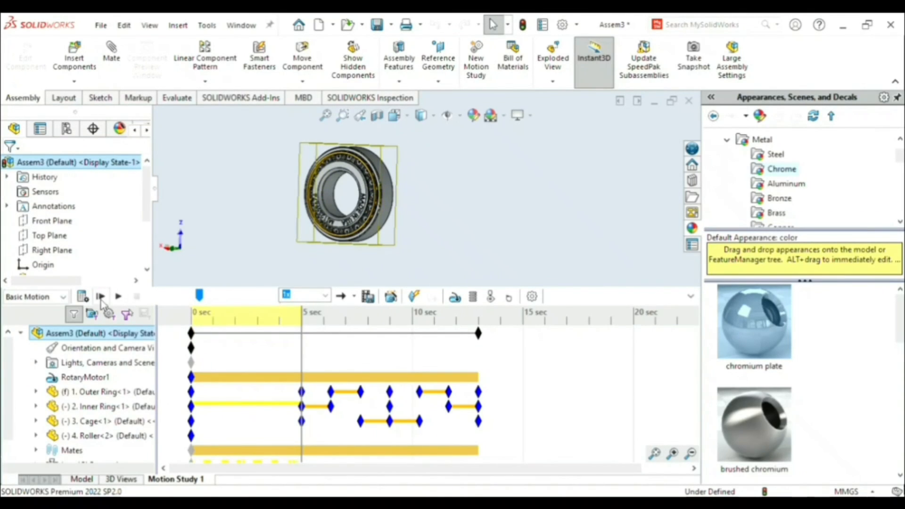
left_click(101, 297)
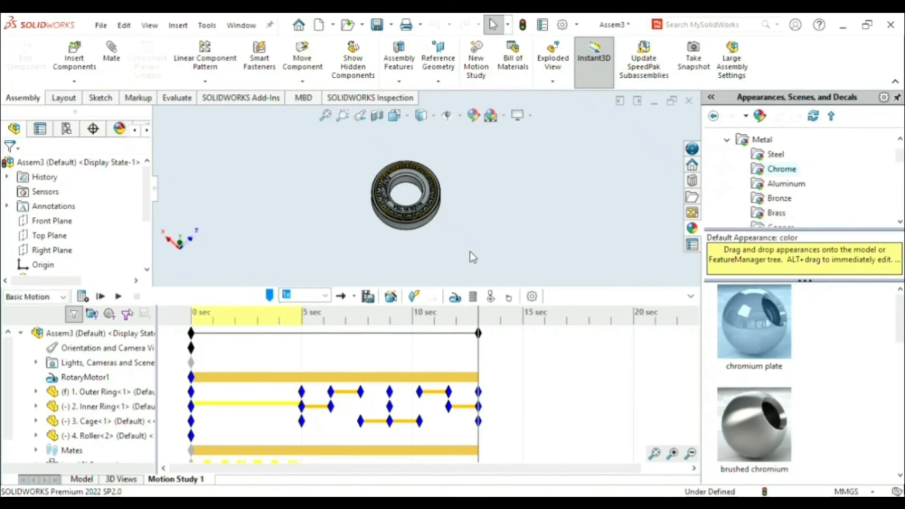
- Replay the motion study from the start, with its timeline collapsed to enlarge the view of the bearing
scroll(490, 215, "down", 5)
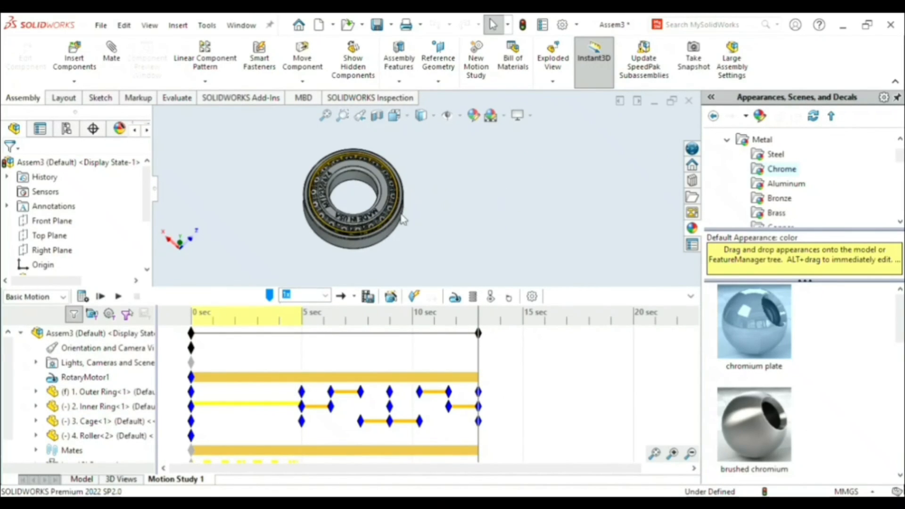
scroll(361, 203, "down", 1)
scroll(383, 188, "up", 3)
scroll(398, 167, "down", 2)
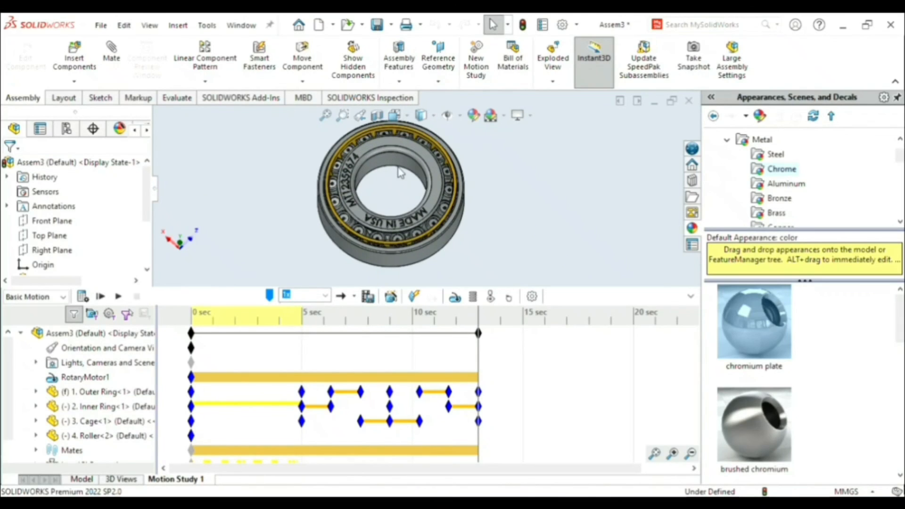
left_click(100, 296)
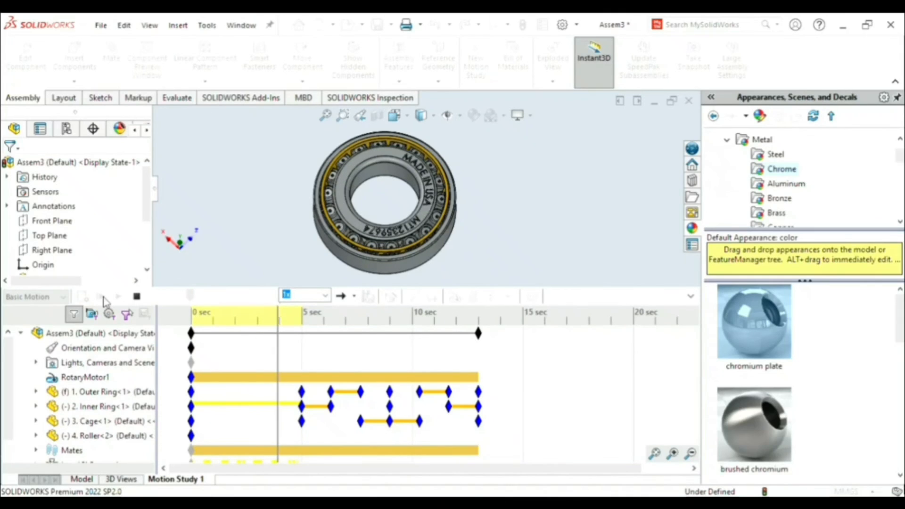
left_click(691, 296)
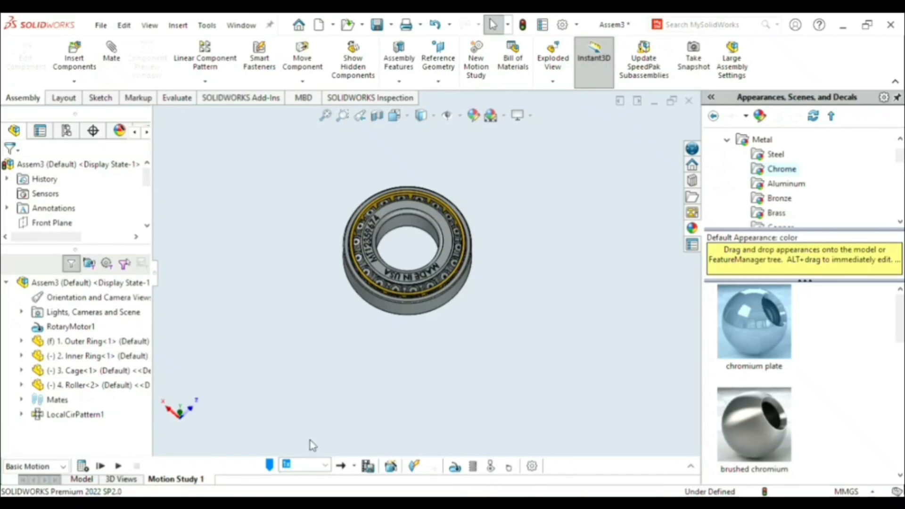
left_click(116, 468)
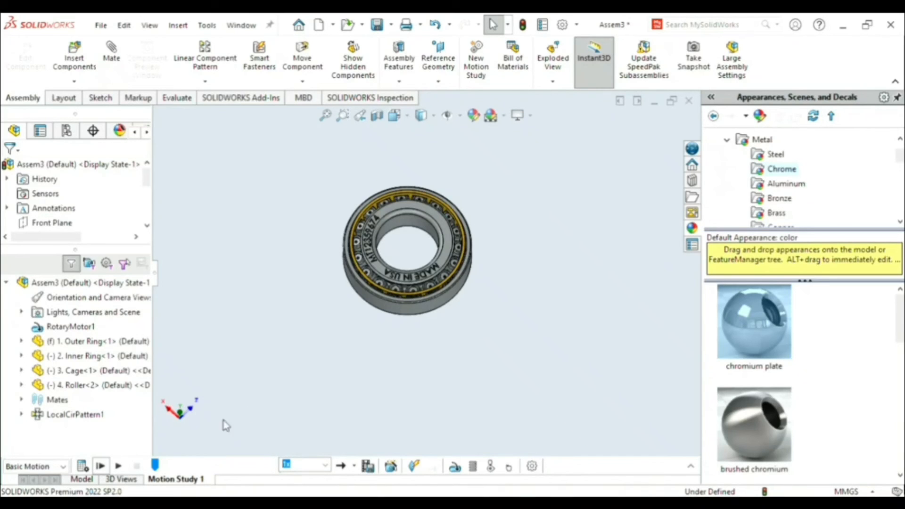